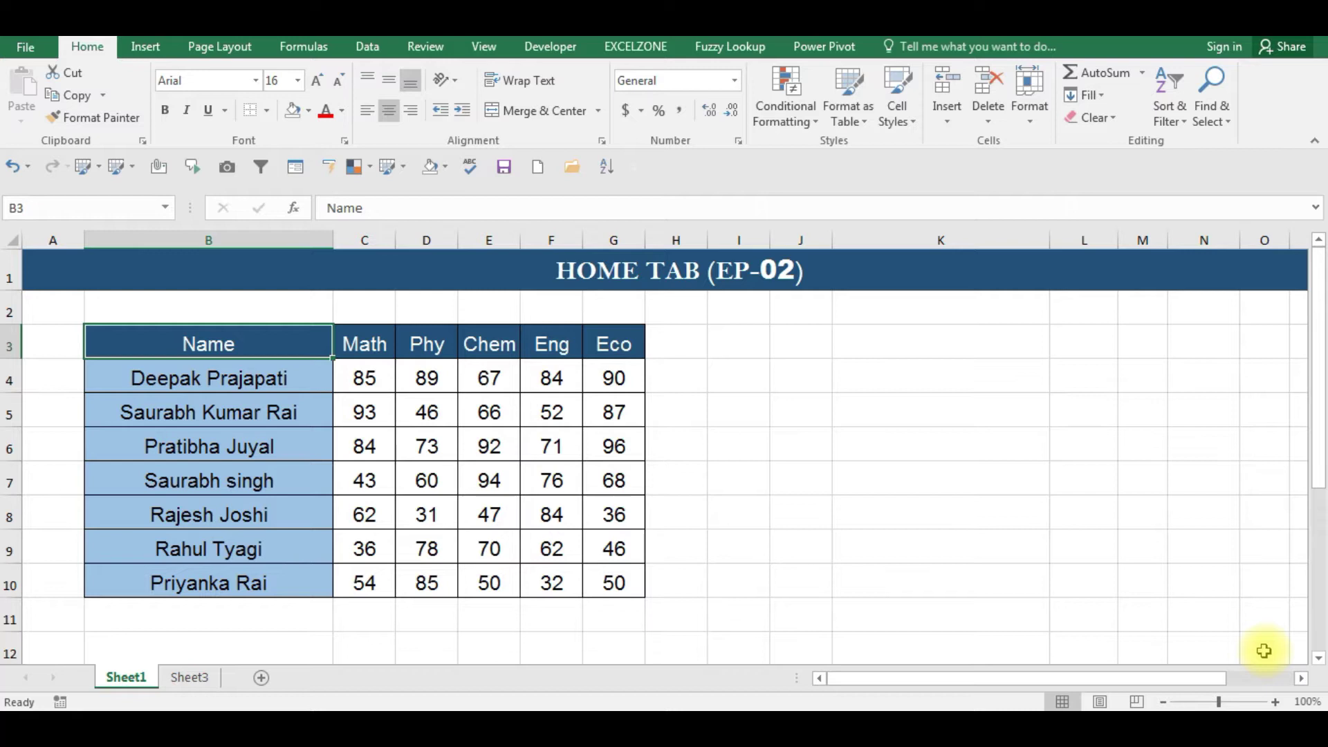
# - Select and copy the marks table, browsing its Quick Analysis suggestions before cancelling
pyautogui.click(158, 397)
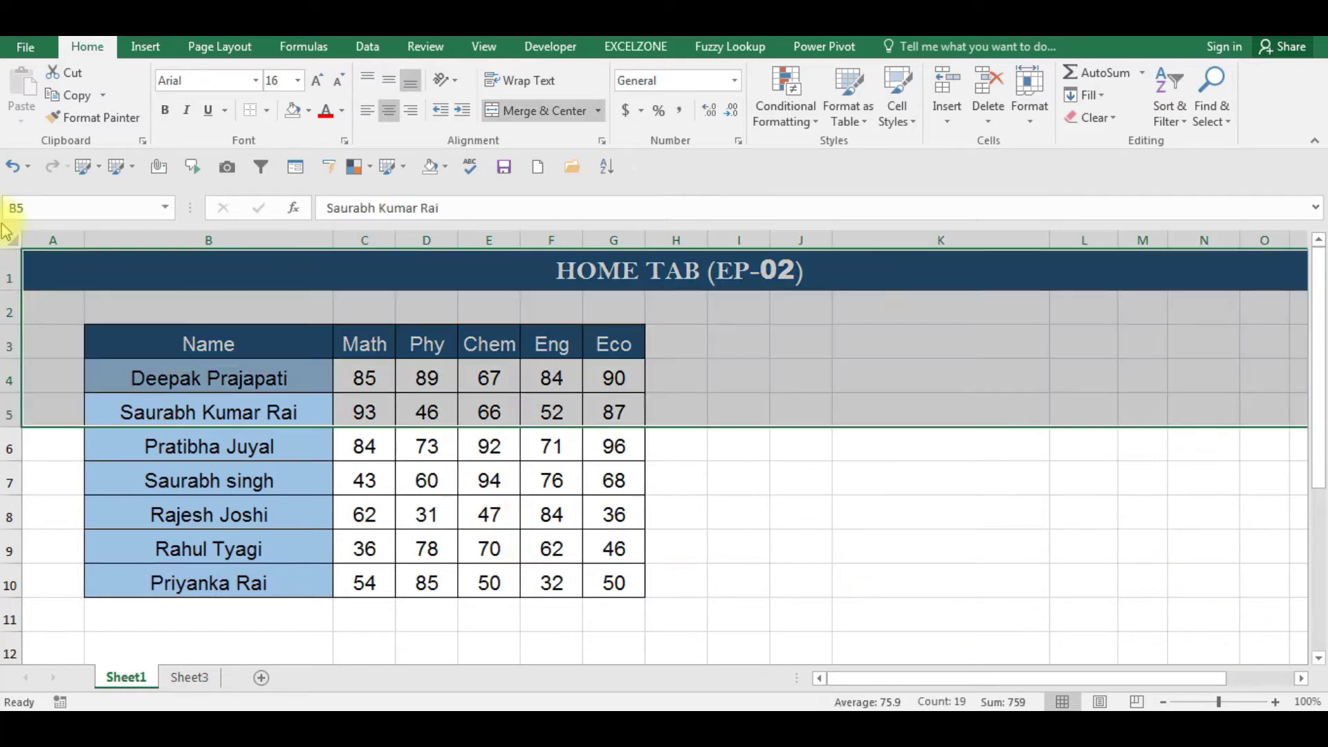
pyautogui.click(165, 500)
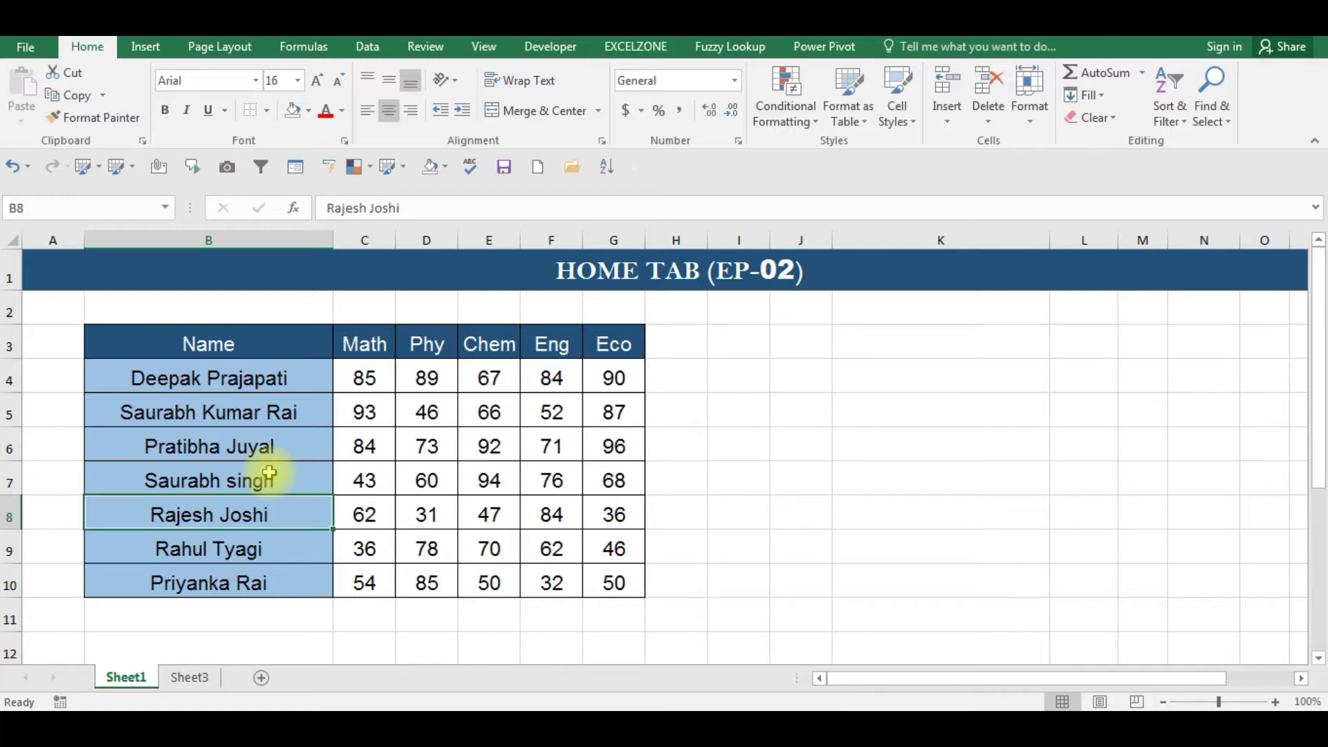
pyautogui.press('Up')
pyautogui.press('Up')
pyautogui.press('Up')
pyautogui.press('Up')
pyautogui.press('Up')
pyautogui.press('Up')
pyautogui.press('Down')
pyautogui.hotkey('ctrl', 'shift', 'Right')
pyautogui.hotkey('ctrl', 'shift', 'Down')
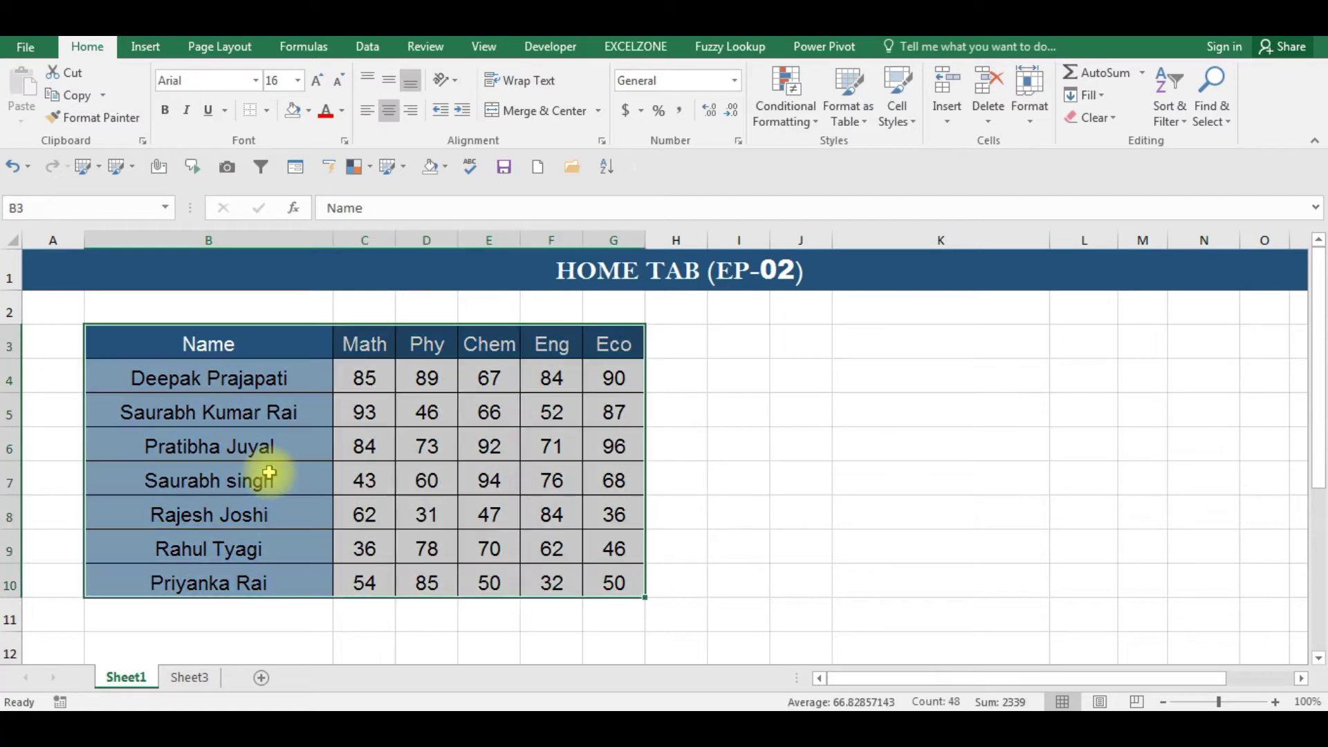
pyautogui.hotkey('ctrl', 'c')
pyautogui.hotkey('ctrl', 'q')
pyautogui.press('Right')
pyautogui.press('Right')
pyautogui.press('Escape')
pyautogui.press('Escape')
pyautogui.press('Right')
pyautogui.press('Right')
pyautogui.press('Right')
pyautogui.press('Right')
pyautogui.press('Left')
pyautogui.press('Left')
pyautogui.press('Right')
pyautogui.press('Right')
pyautogui.press('Right')
pyautogui.press('Right')
pyautogui.press('Right')
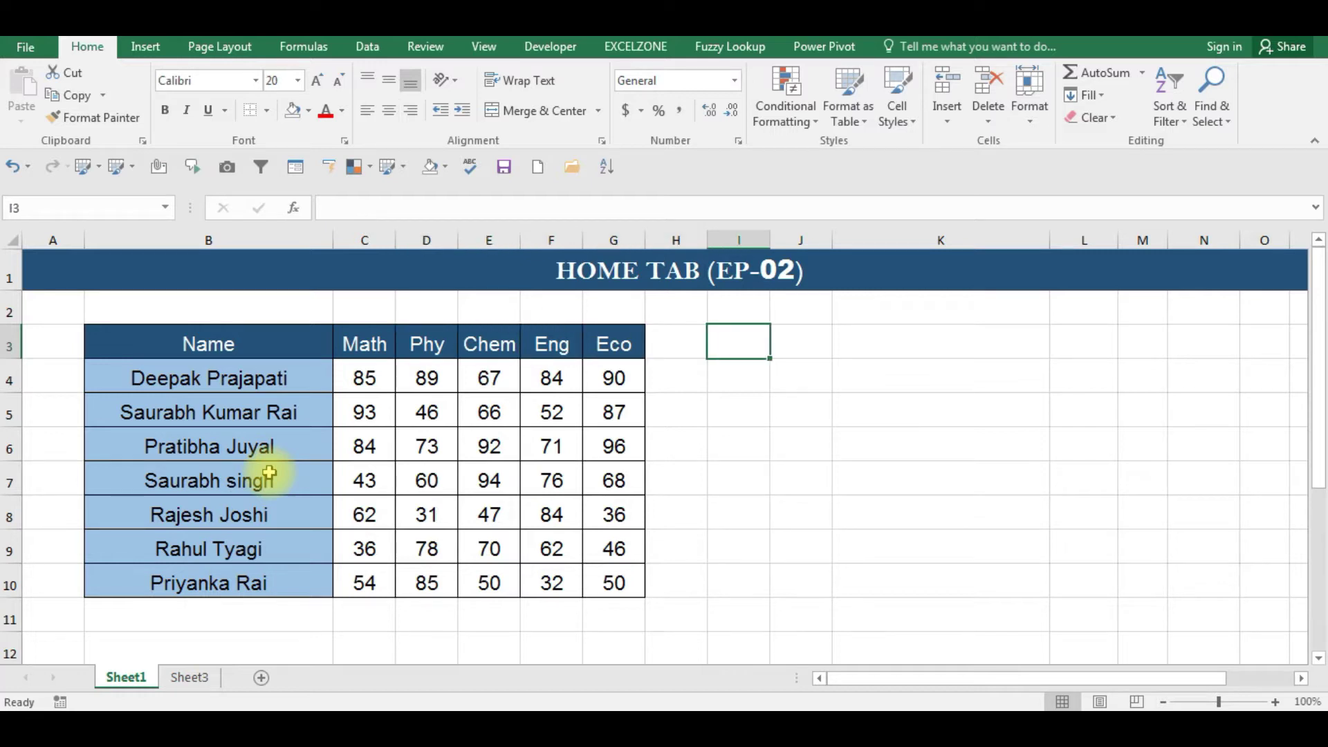
# - Enter the shortcut notes CTRL+X, CTRL+C and CTRL+V in I3, I4 and I5
pyautogui.write('CT')
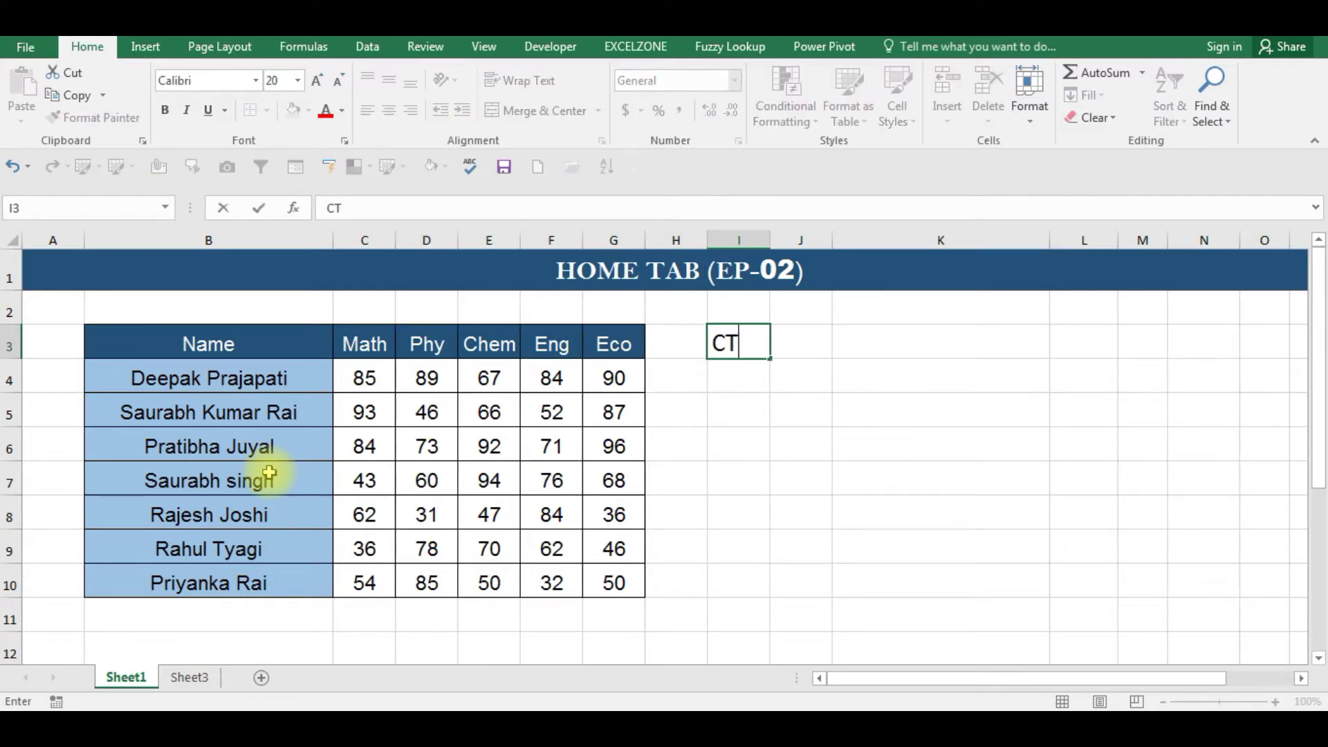
pyautogui.write('RL+X')
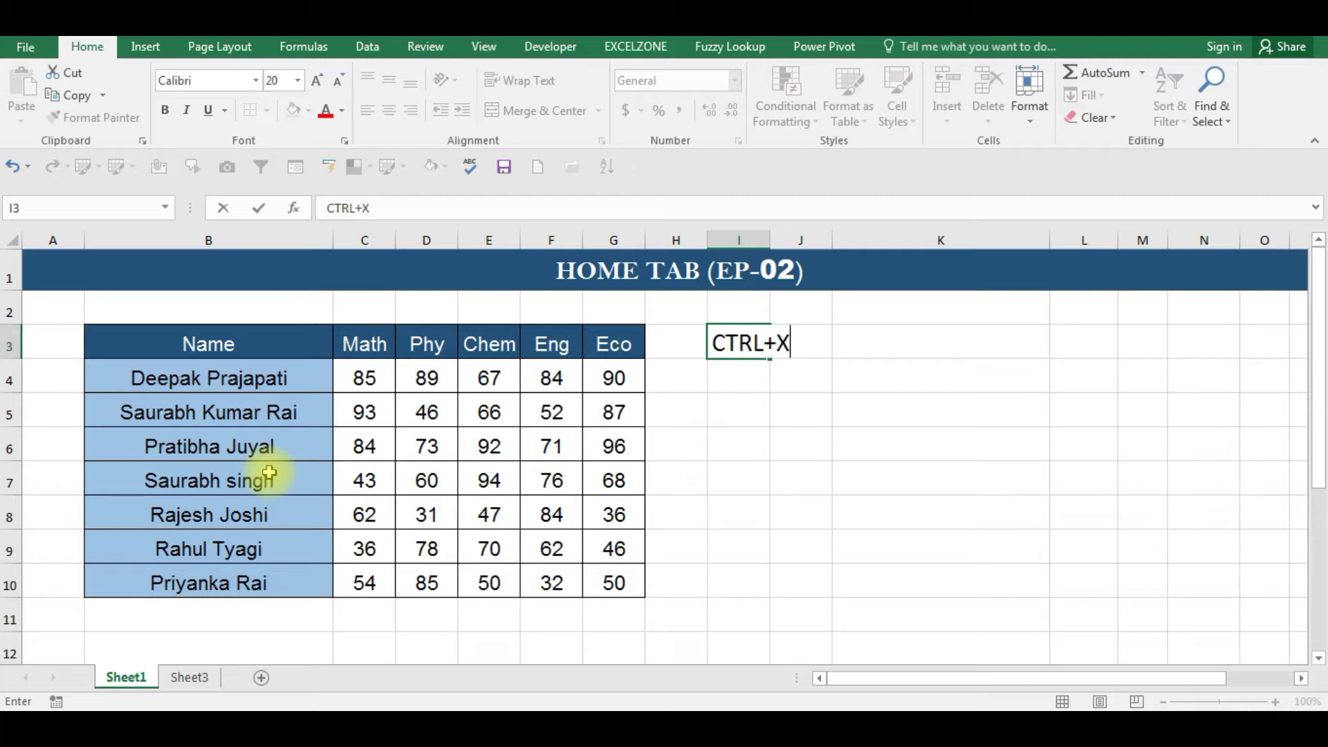
pyautogui.press('Return')
pyautogui.write('CTRL')
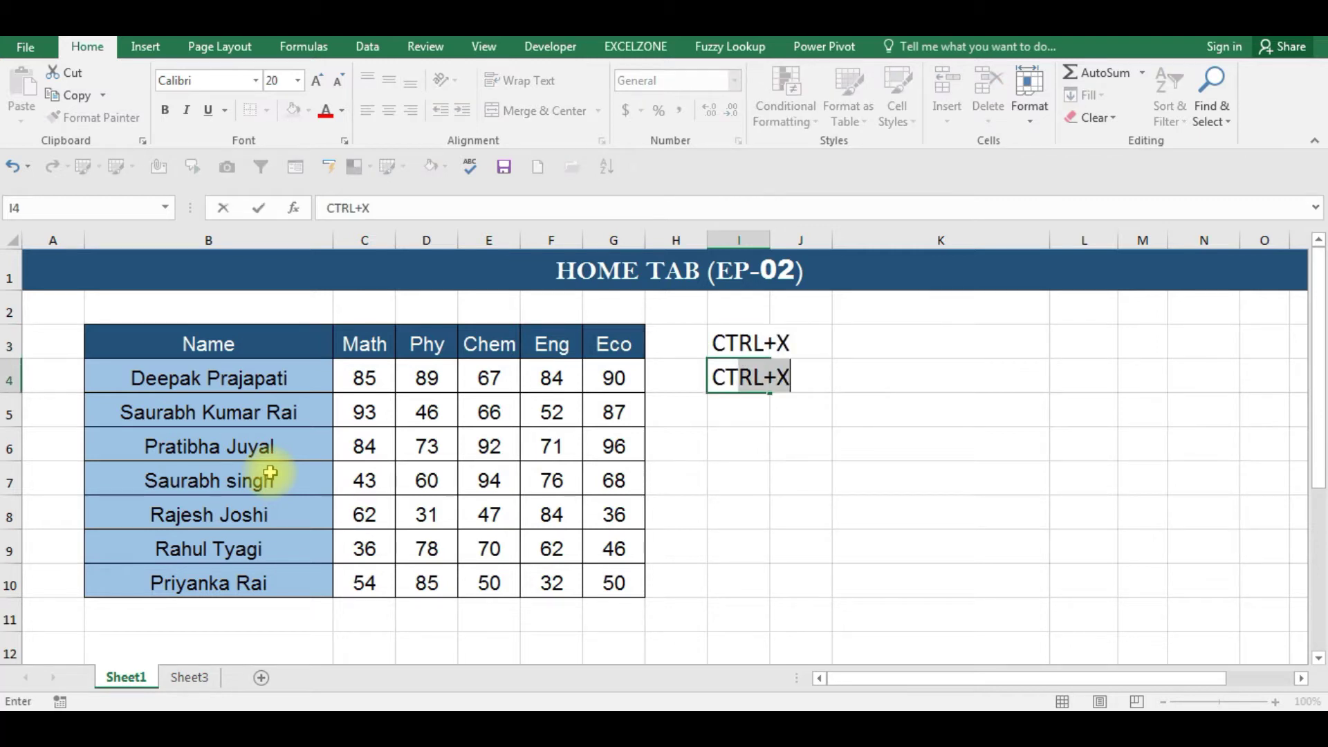
pyautogui.write('+C')
pyautogui.press('Return')
pyautogui.write('CTRL')
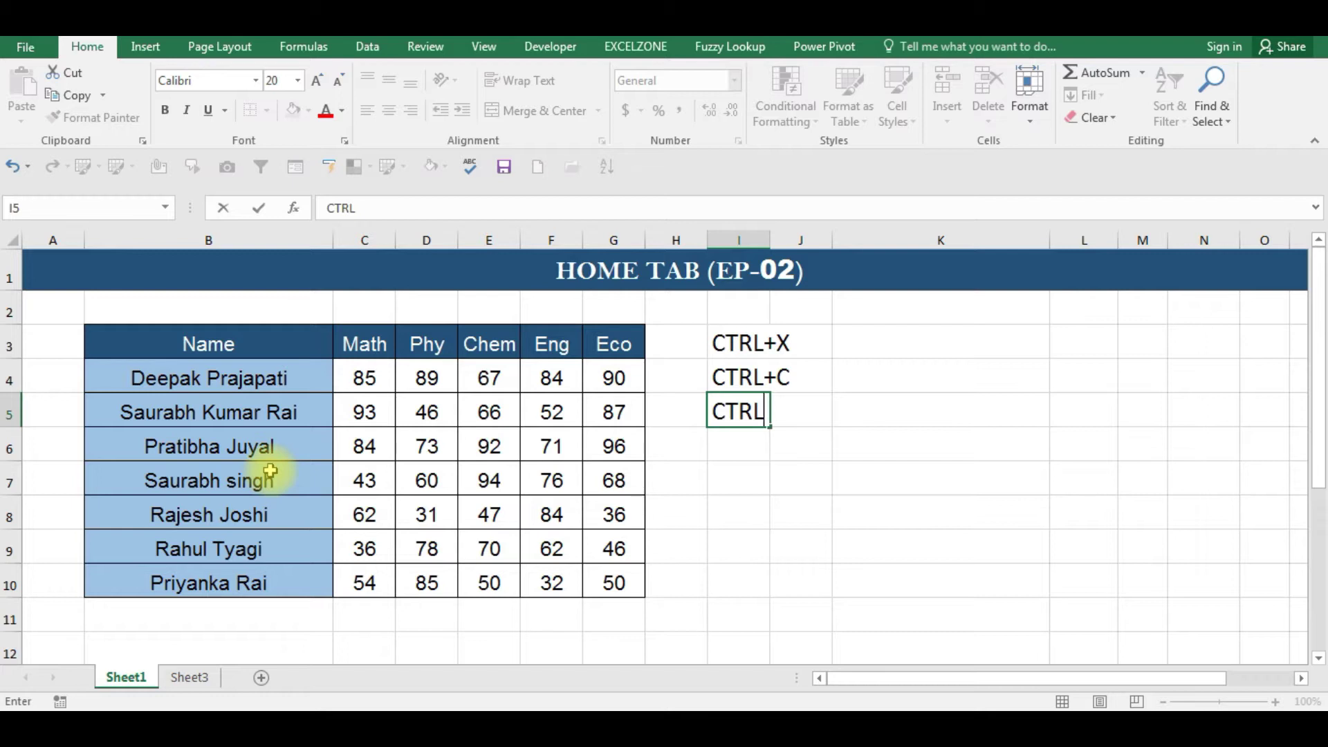
pyautogui.write('+V')
pyautogui.press('Return')
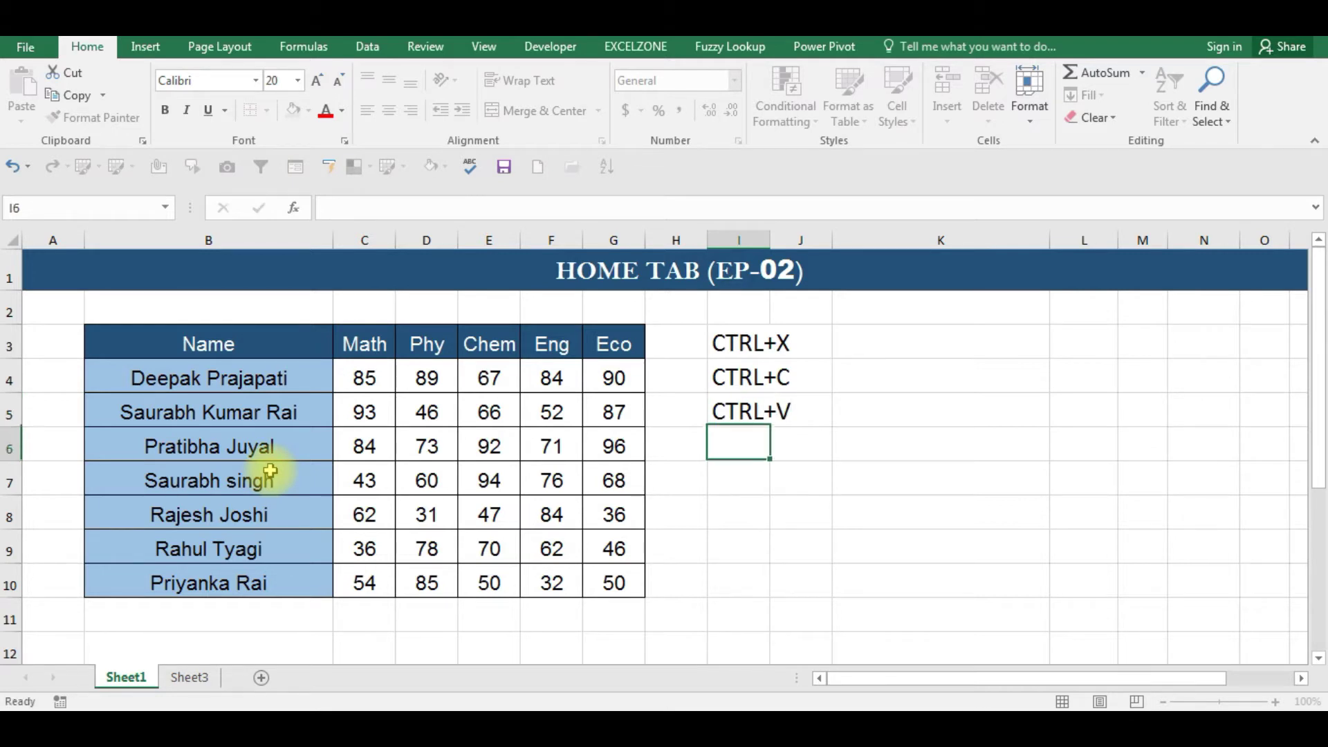
# - AutoFit column I to the shortcut notes with Alt, O, C, A
pyautogui.press('Up')
pyautogui.press('Up')
pyautogui.press('Up')
pyautogui.press('Up')
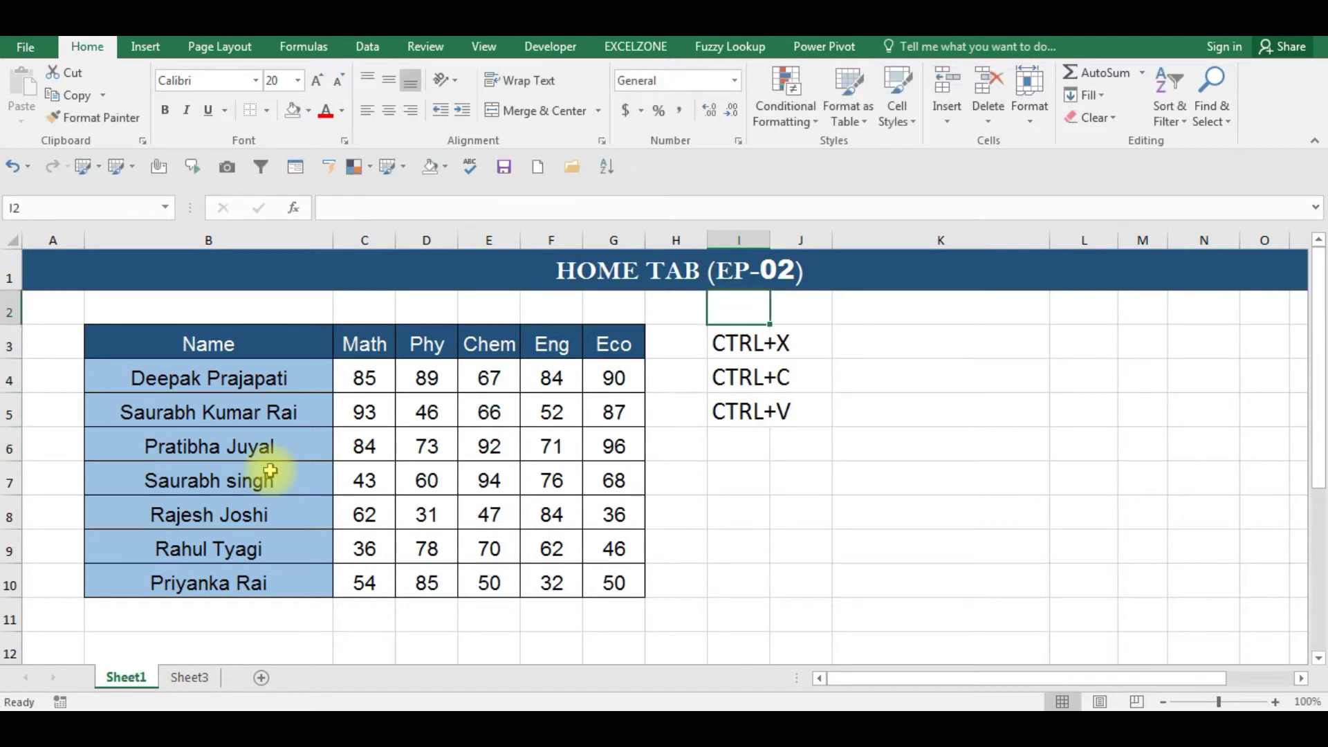
pyautogui.press('Right')
pyautogui.press('Down')
pyautogui.press('Down')
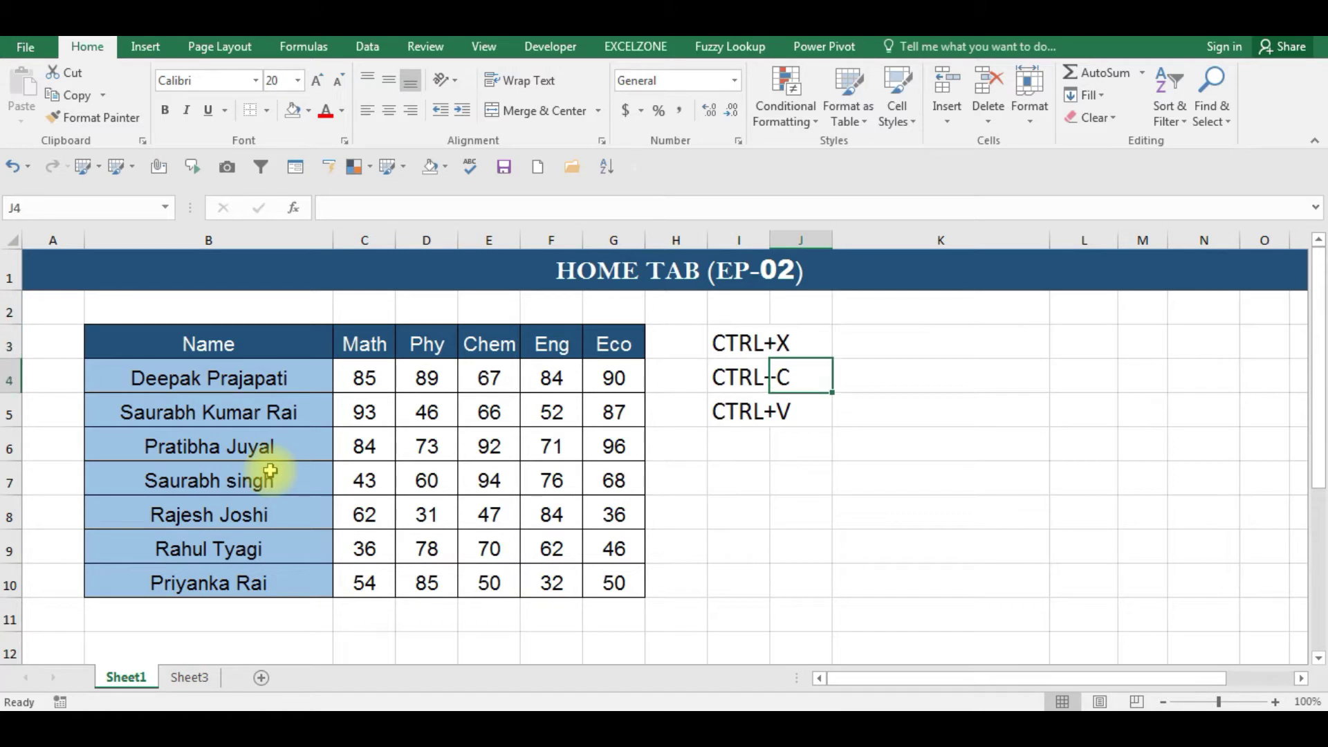
pyautogui.press('Down')
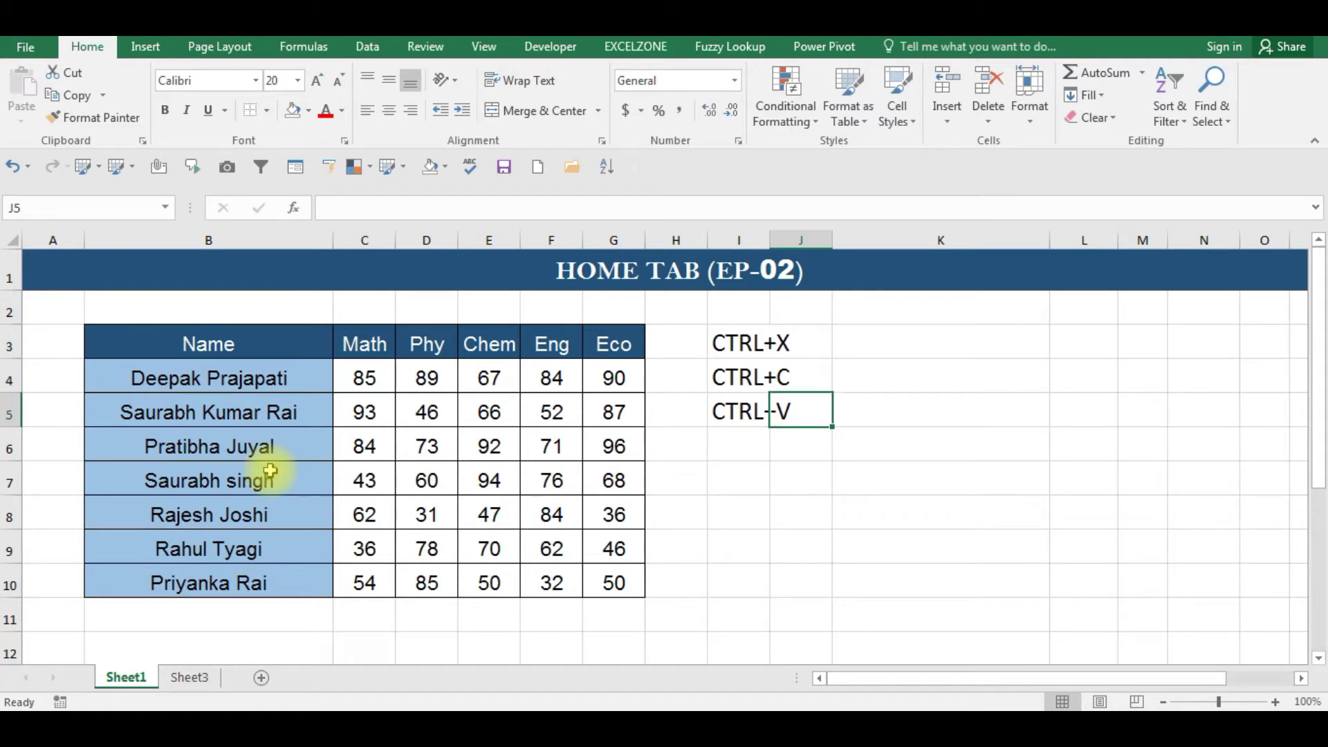
pyautogui.press('Left')
pyautogui.hotkey('alt', 'o')
pyautogui.press('c')
pyautogui.press('a')
pyautogui.press('Up')
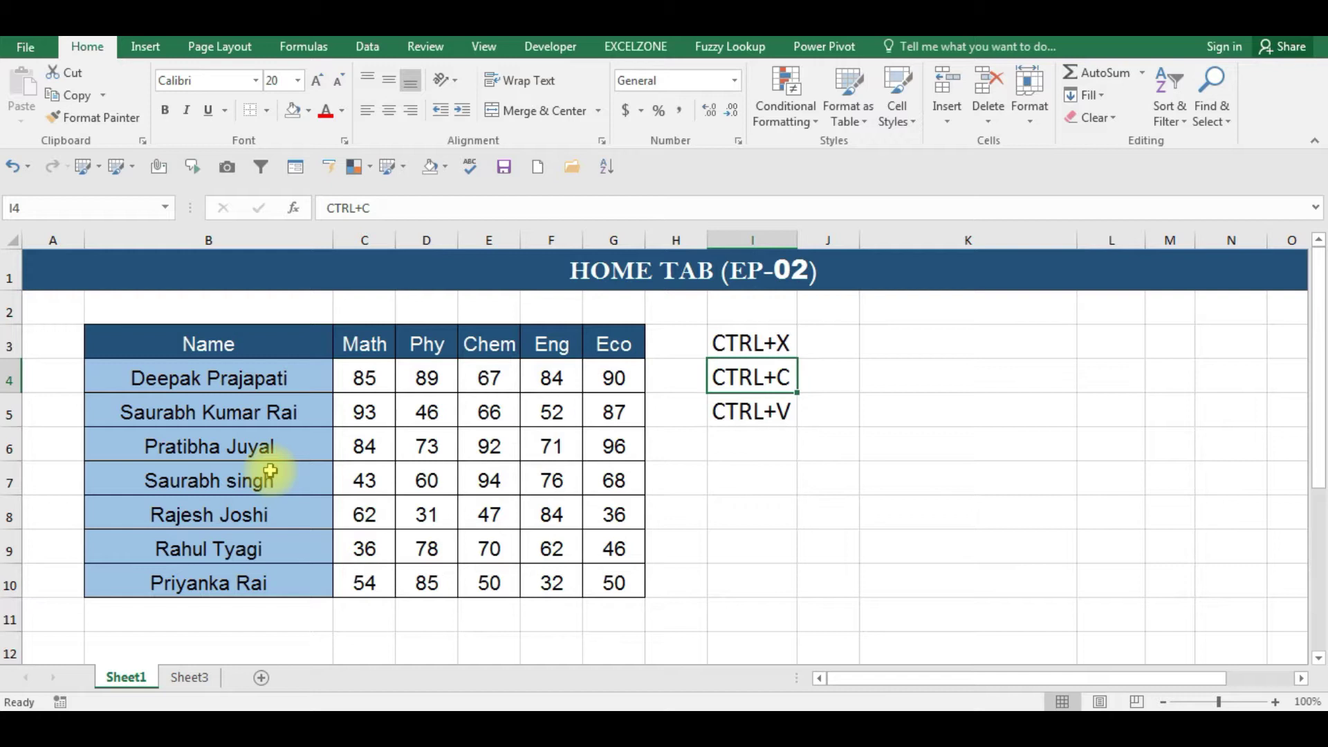
pyautogui.press('Left')
pyautogui.press('Left')
pyautogui.press('Left')
pyautogui.press('Up')
pyautogui.press('Left')
pyautogui.press('Left')
pyautogui.press('Left')
pyautogui.press('Left')
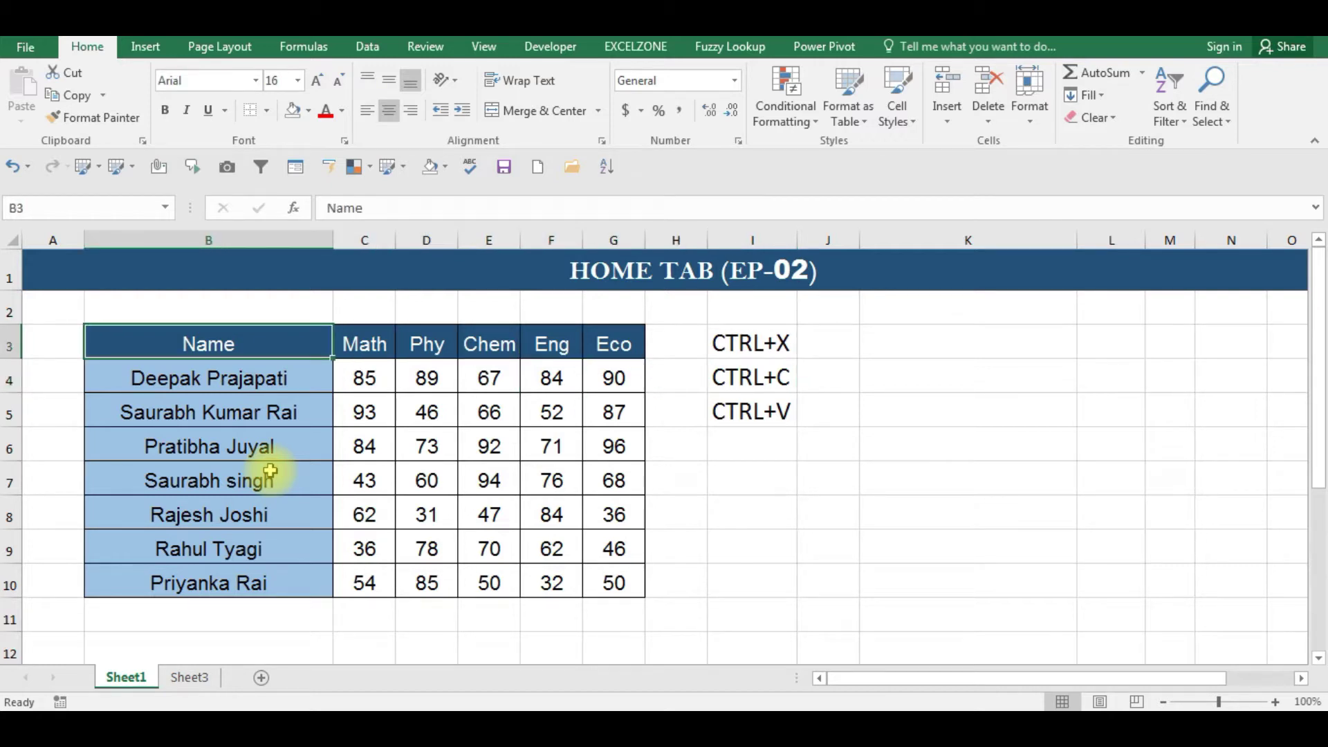
pyautogui.press('Right')
pyautogui.press('Left')
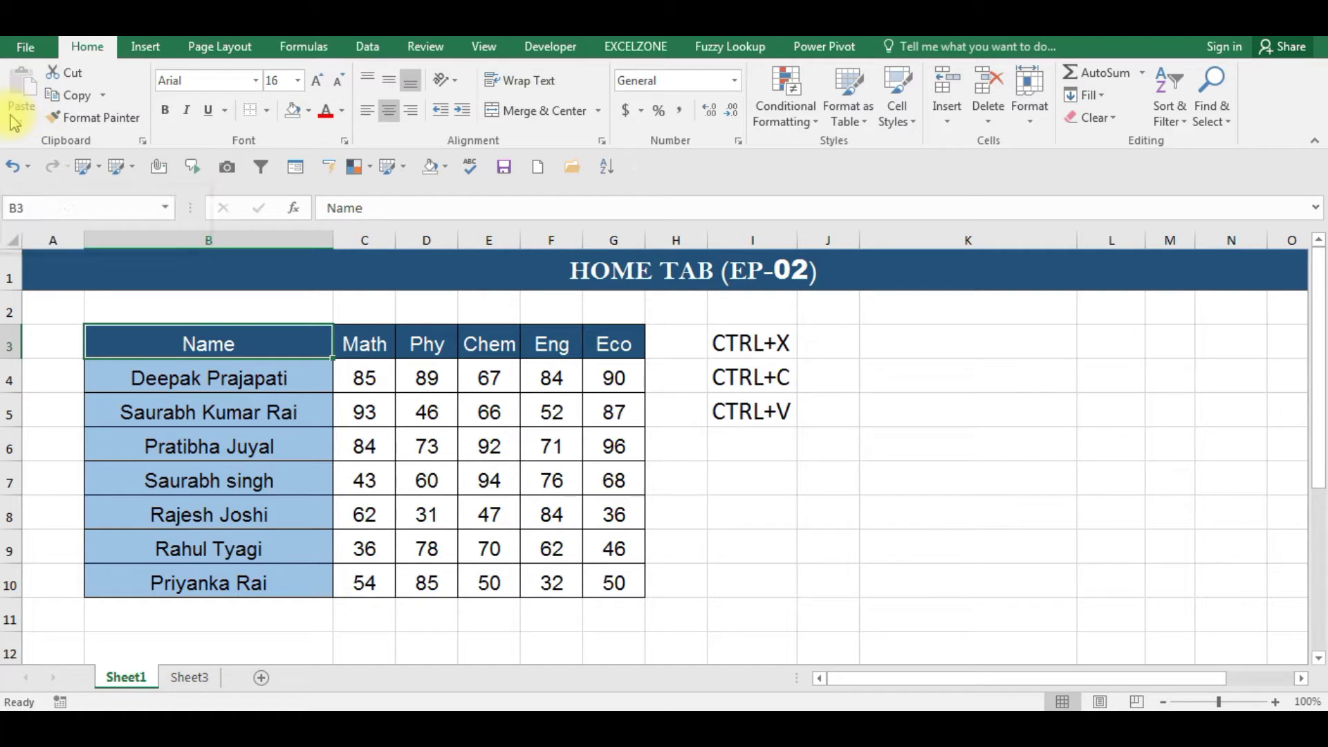
# - Select the marks table B3:G10, copy it, and show the Paste options list
pyautogui.hotkey('ctrl', 'shift', 'Right')
pyautogui.hotkey('ctrl', 'shift', 'Down')
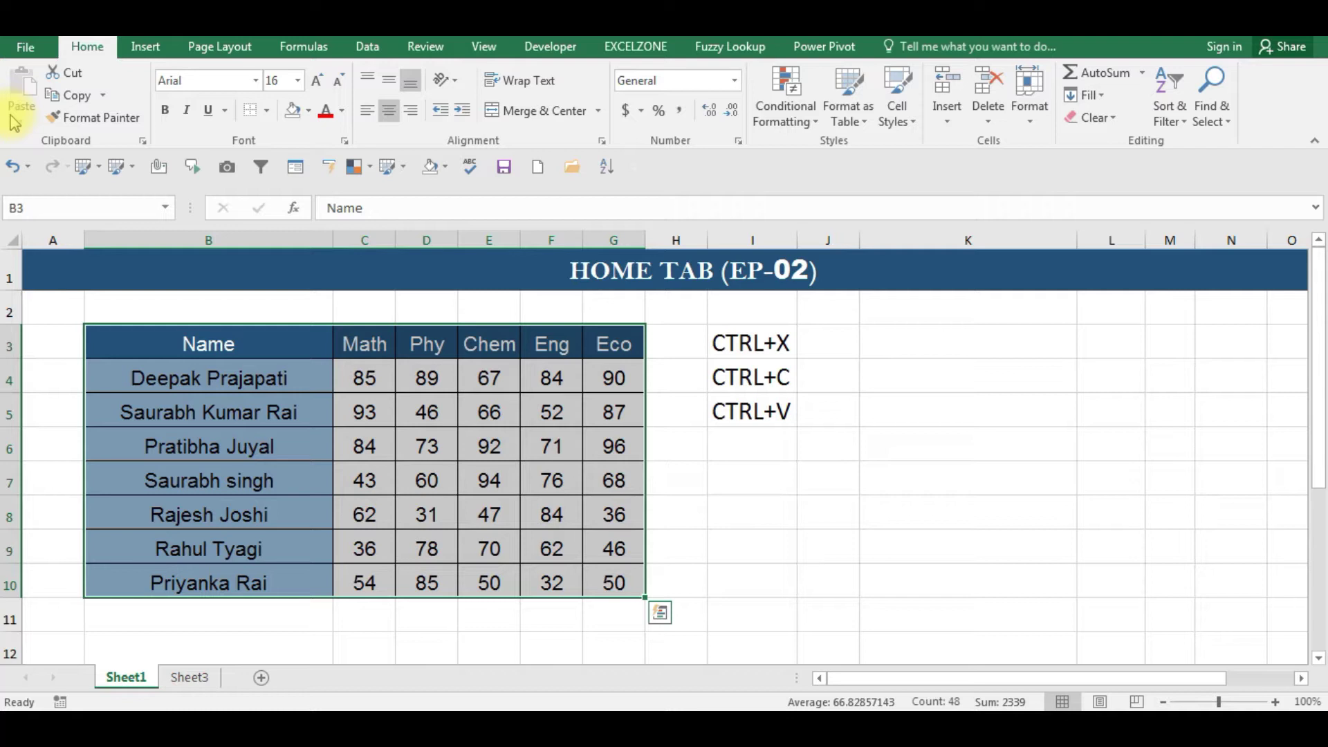
pyautogui.hotkey('ctrl', 'c')
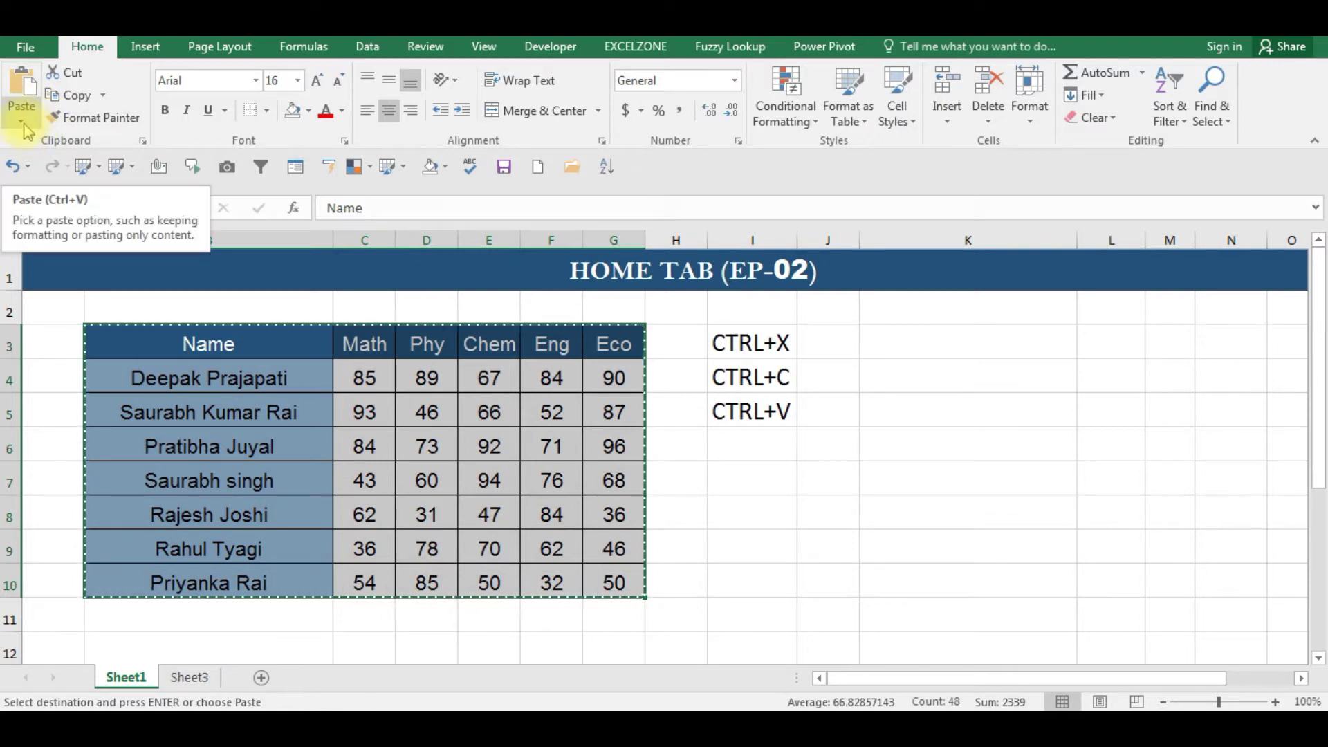
pyautogui.click(23, 124)
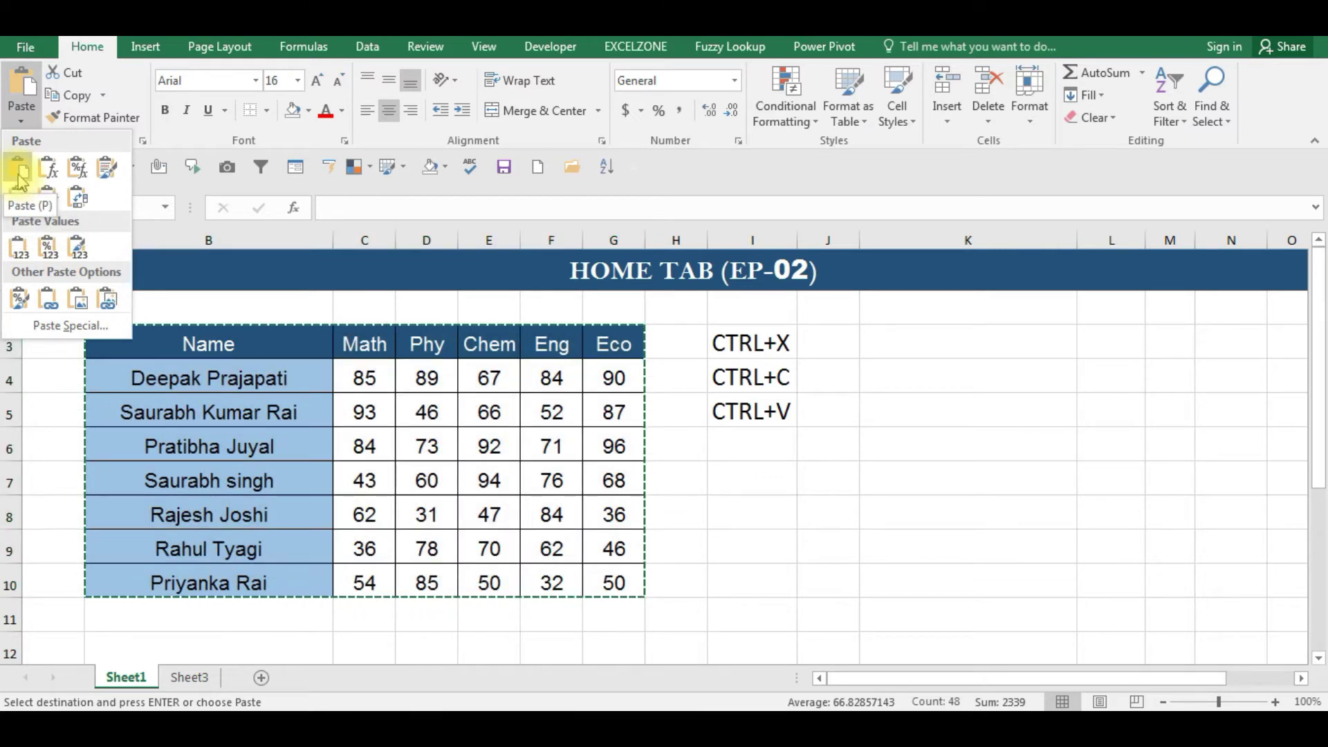
# - Paste a copy of the marks table at K4 from the Paste options list
pyautogui.click(959, 366)
pyautogui.click(941, 367)
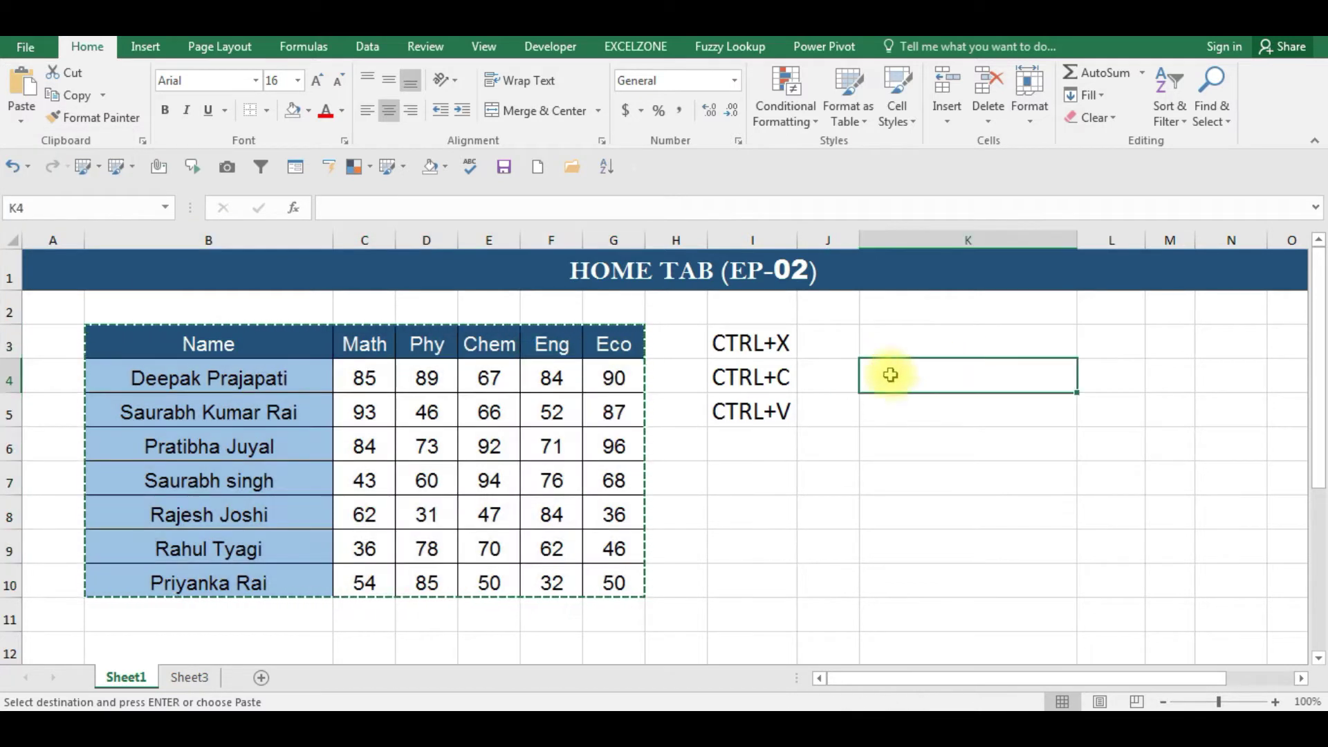
pyautogui.click(21, 119)
pyautogui.click(21, 166)
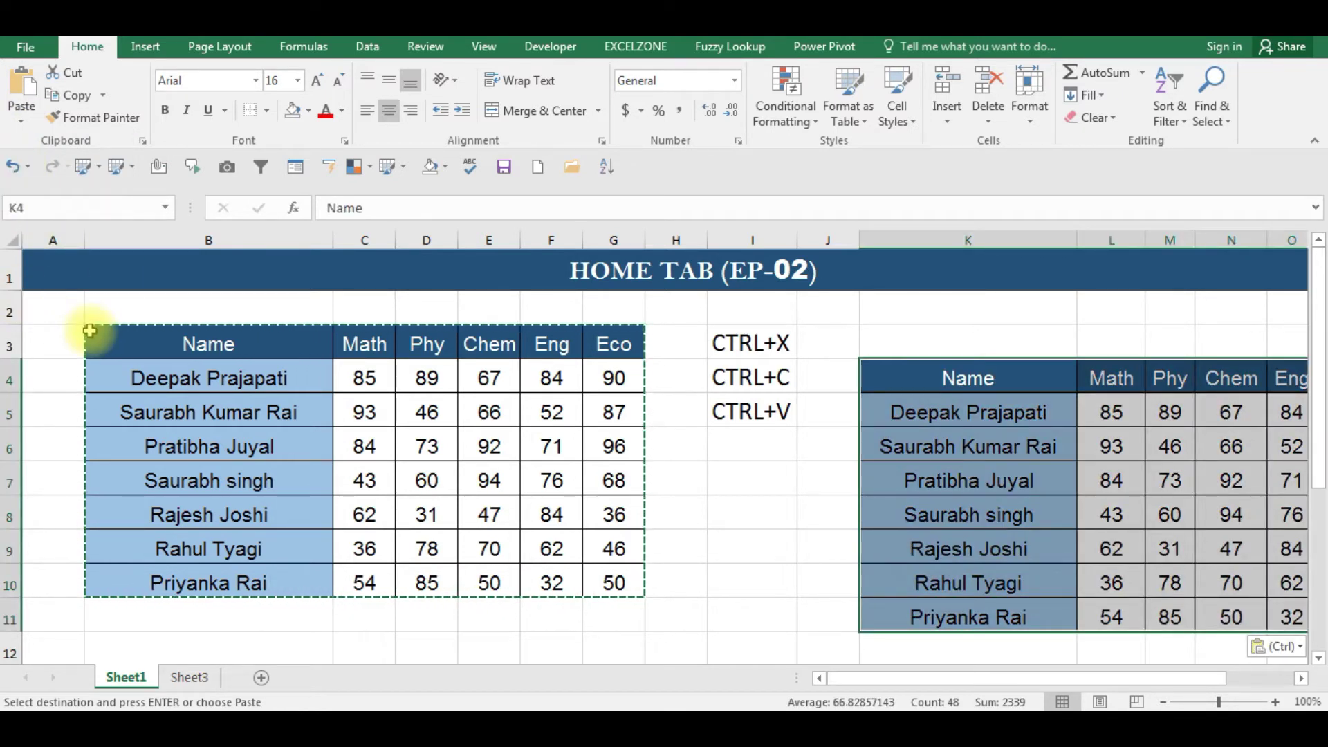
pyautogui.press('Return')
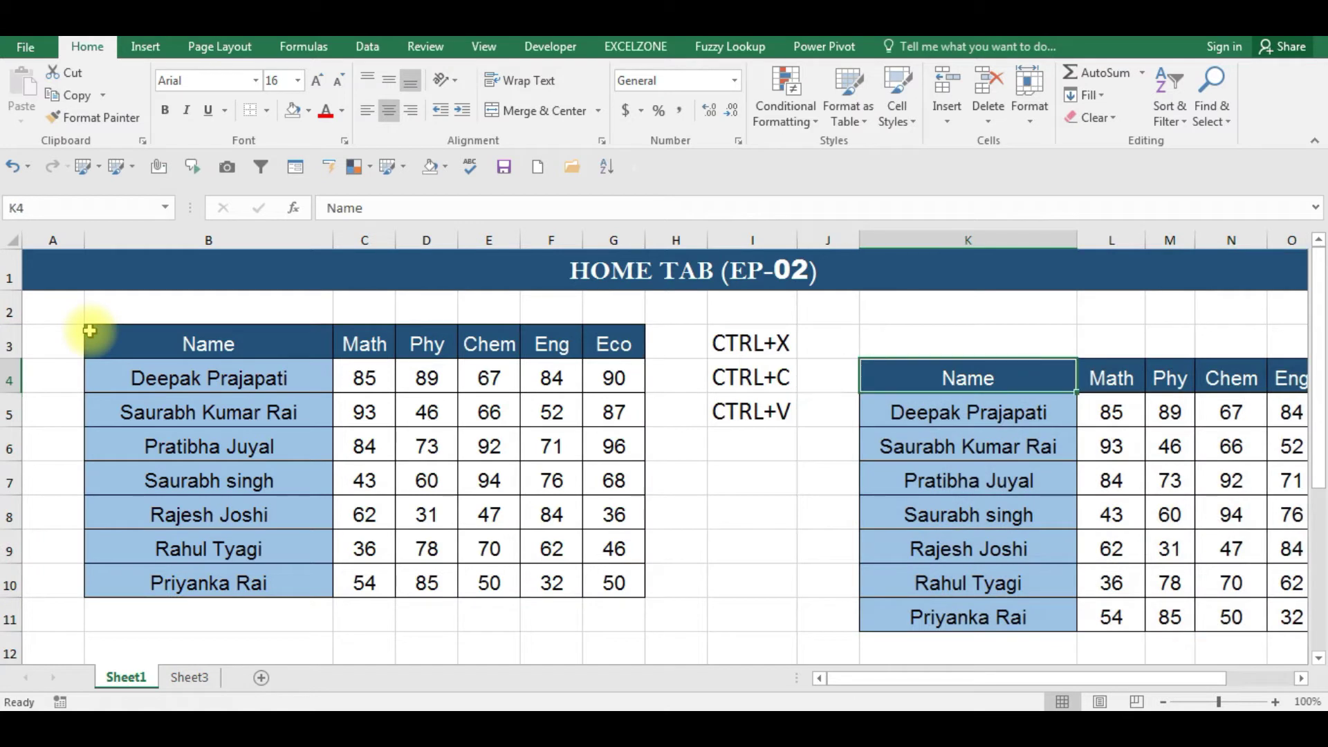
# - Reselect the original marks table B3:G10 and copy it
pyautogui.press('Left')
pyautogui.press('Down')
pyautogui.press('Right')
pyautogui.press('Right')
pyautogui.press('Right')
pyautogui.press('Right')
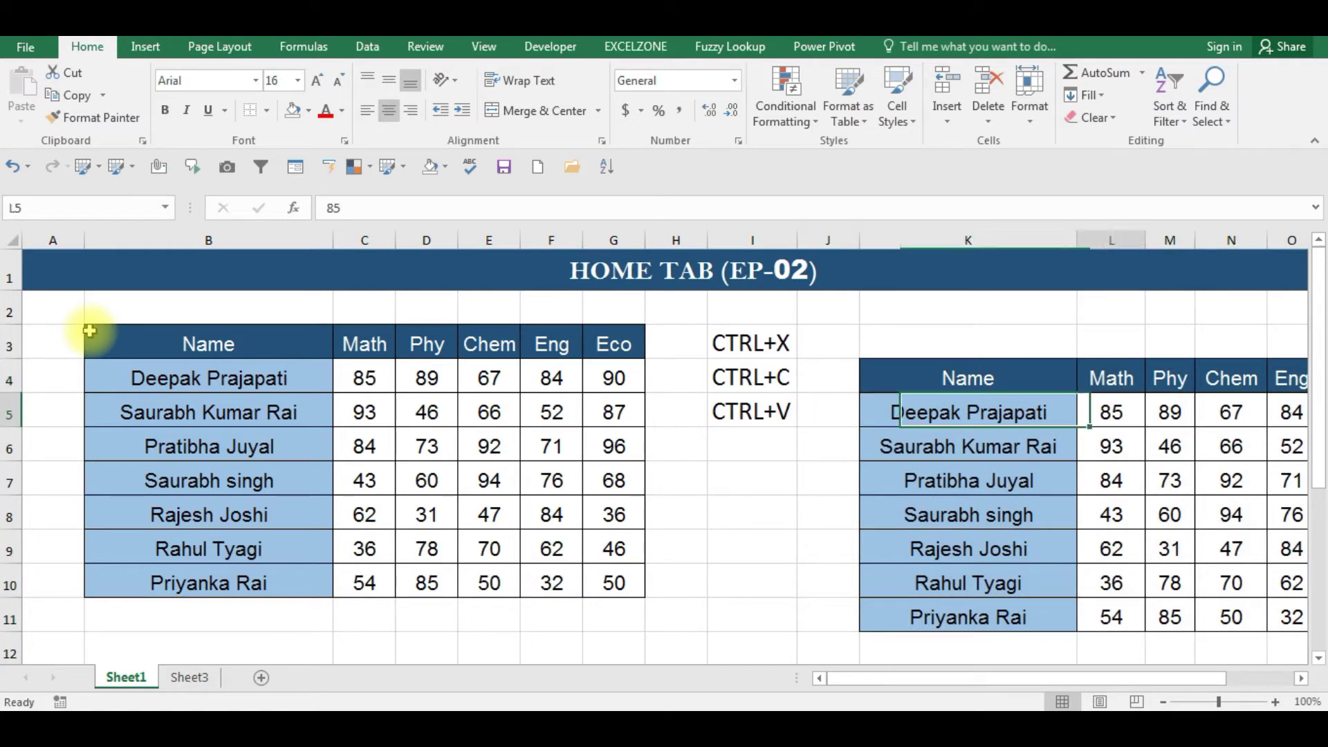
pyautogui.press('Left')
pyautogui.press('Left')
pyautogui.press('Left')
pyautogui.press('Left')
pyautogui.press('Left')
pyautogui.press('Left')
pyautogui.press('Left')
pyautogui.press('Left')
pyautogui.press('Left')
pyautogui.press('Left')
pyautogui.press('Left')
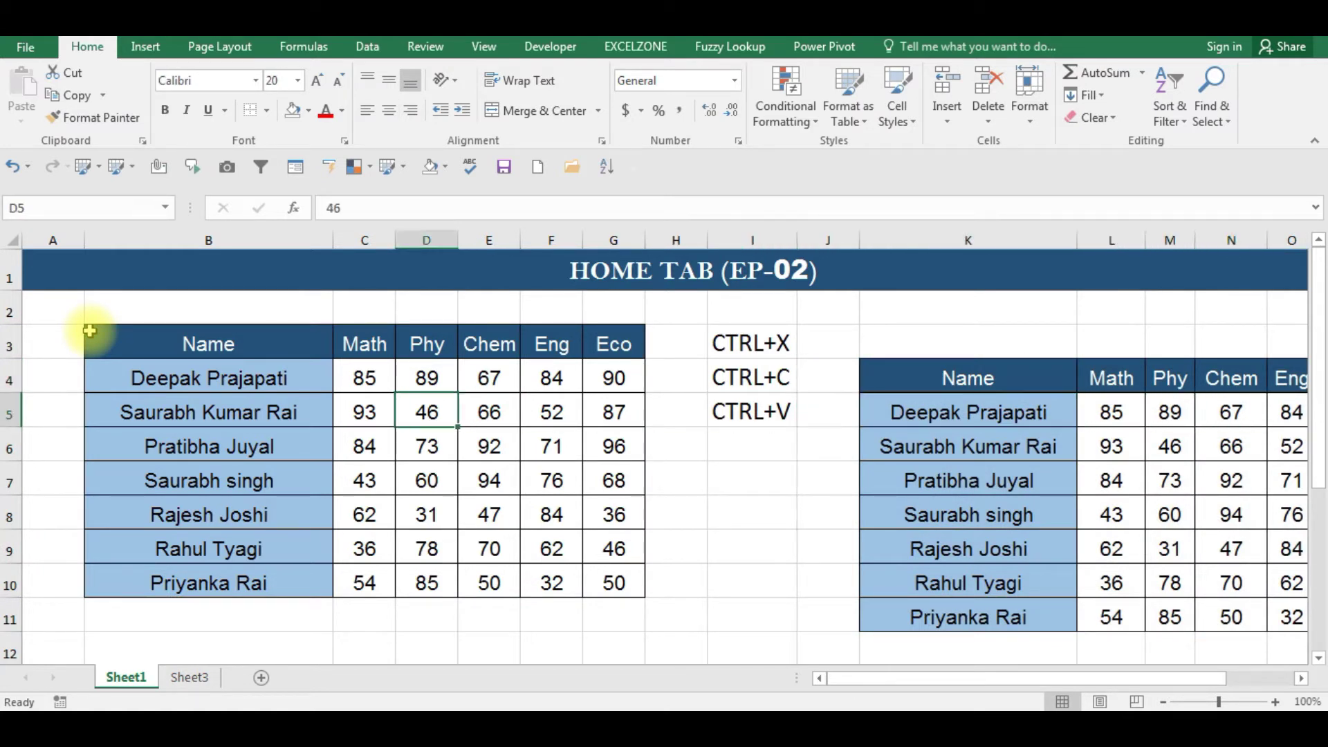
pyautogui.press('Up')
pyautogui.press('Up')
pyautogui.press('Up')
pyautogui.press('Left')
pyautogui.press('Down')
pyautogui.hotkey('ctrl', 'shift', 'Right')
pyautogui.hotkey('ctrl', 'shift', 'Down')
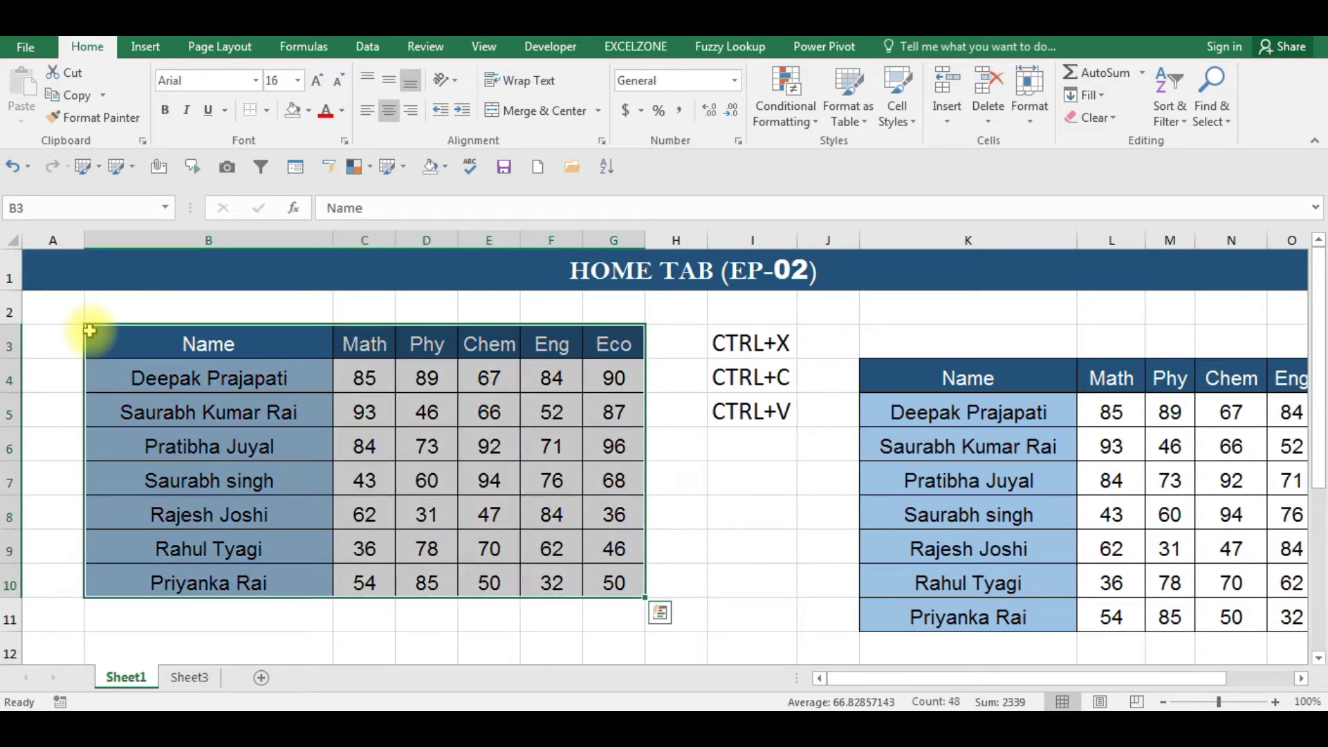
pyautogui.hotkey('ctrl', 'q')
pyautogui.press('Escape')
pyautogui.hotkey('ctrl', 'q')
pyautogui.press('Escape')
pyautogui.hotkey('ctrl', 'c')
# - Paste the marks table at T4 and AutoFit column T so the names show fully
pyautogui.press('Right')
pyautogui.press('Right')
pyautogui.press('Right')
pyautogui.press('Right')
pyautogui.press('Right')
pyautogui.press('Right')
pyautogui.press('Right')
pyautogui.press('Right')
pyautogui.press('Right')
pyautogui.press('Right')
pyautogui.press('Right')
pyautogui.press('Right')
pyautogui.press('Right')
pyautogui.press('Right')
pyautogui.press('Right')
pyautogui.press('Right')
pyautogui.press('Right')
pyautogui.press('Right')
pyautogui.press('Right')
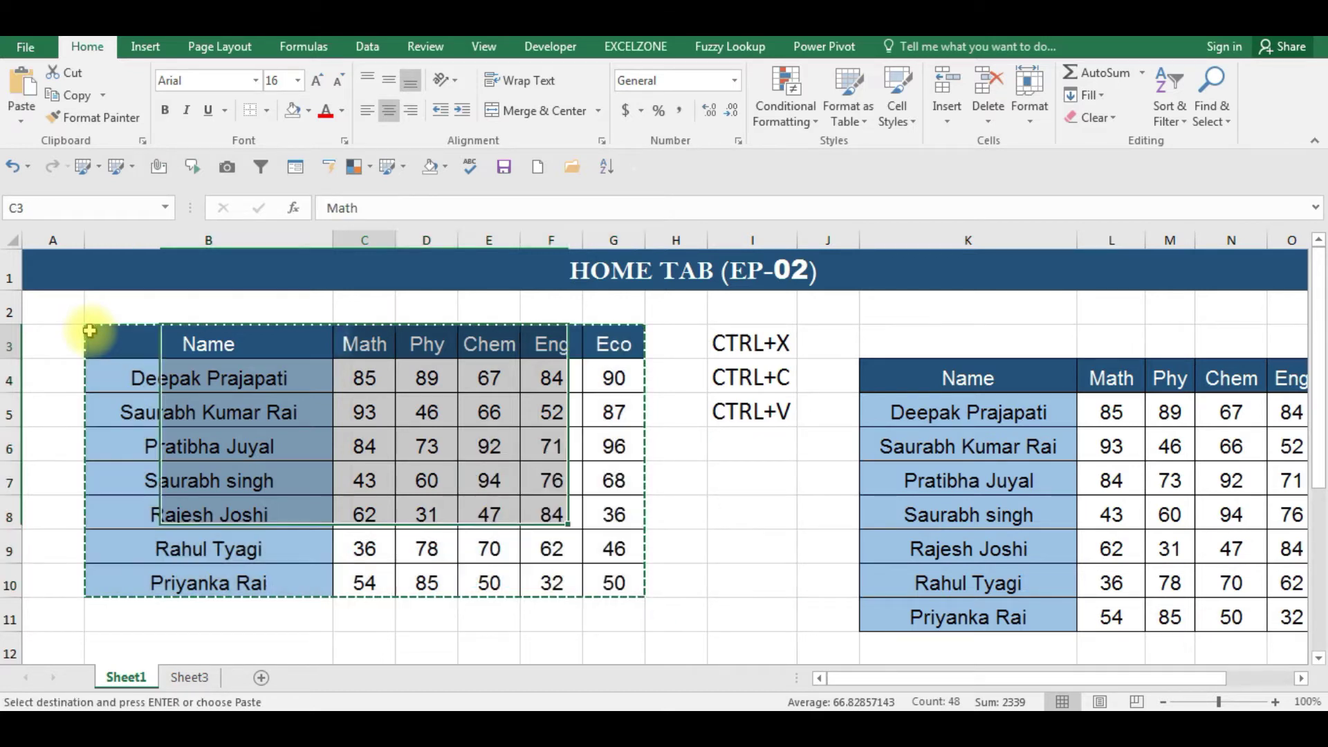
pyautogui.press('Right')
pyautogui.press('Right')
pyautogui.press('Right')
pyautogui.press('Right')
pyautogui.press('Left')
pyautogui.press('Left')
pyautogui.press('Left')
pyautogui.press('Left')
pyautogui.press('Left')
pyautogui.press('Left')
pyautogui.press('Down')
pyautogui.press('Right')
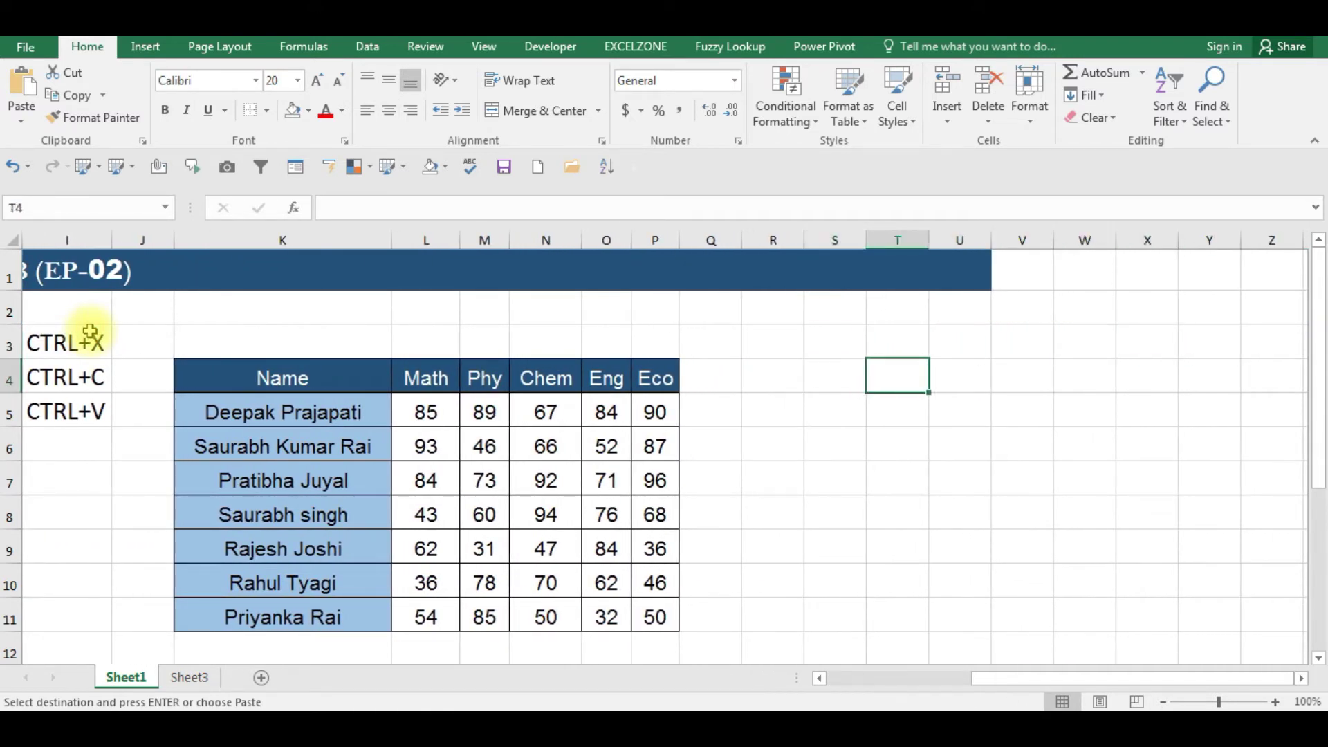
pyautogui.hotkey('ctrl', 'v')
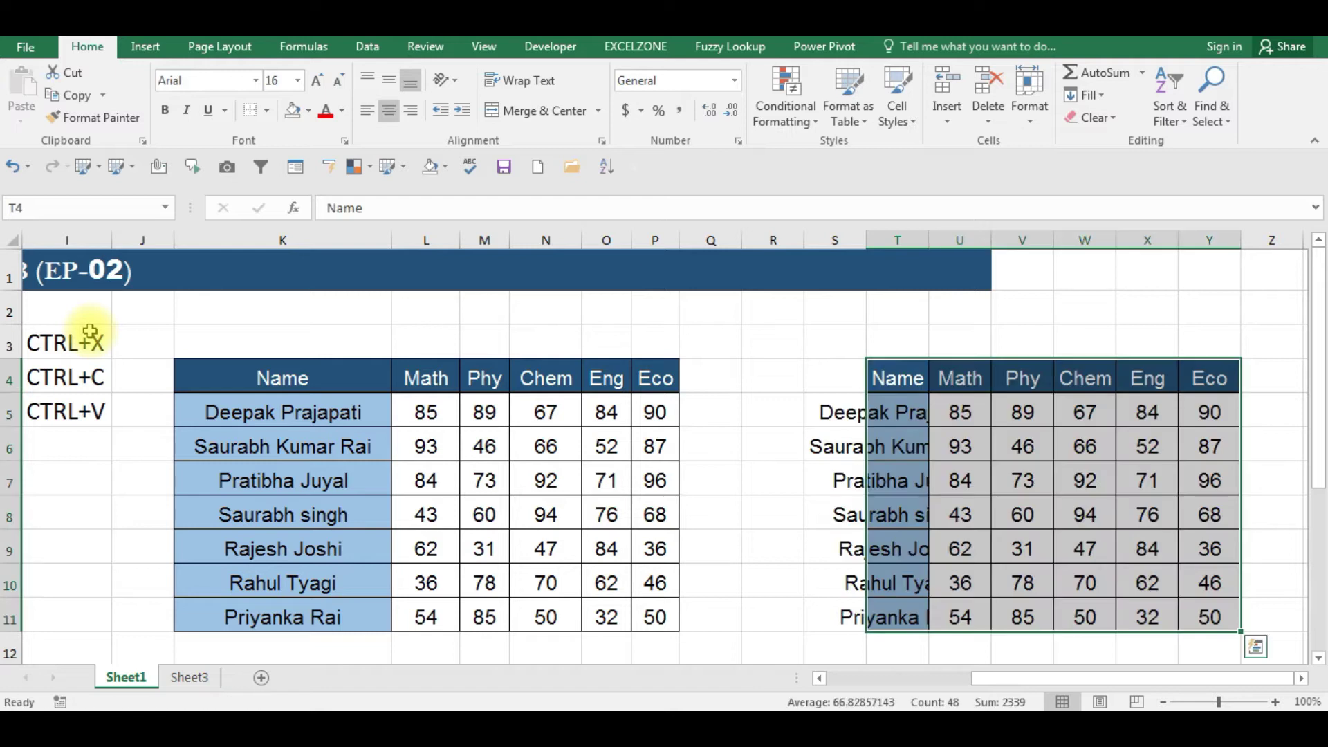
pyautogui.press('alt')
pyautogui.press('o')
pyautogui.press('c')
pyautogui.press('a')
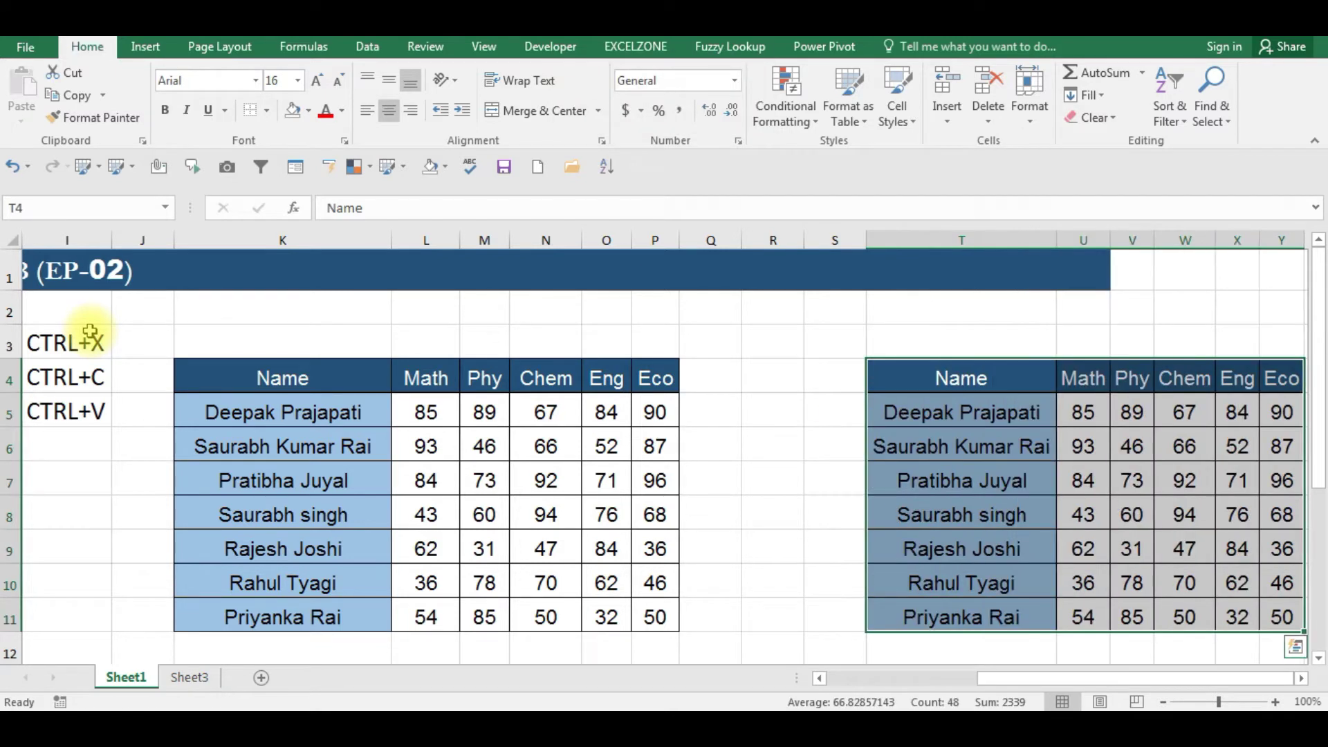
pyautogui.press('Left')
pyautogui.press('Left')
pyautogui.press('Home')
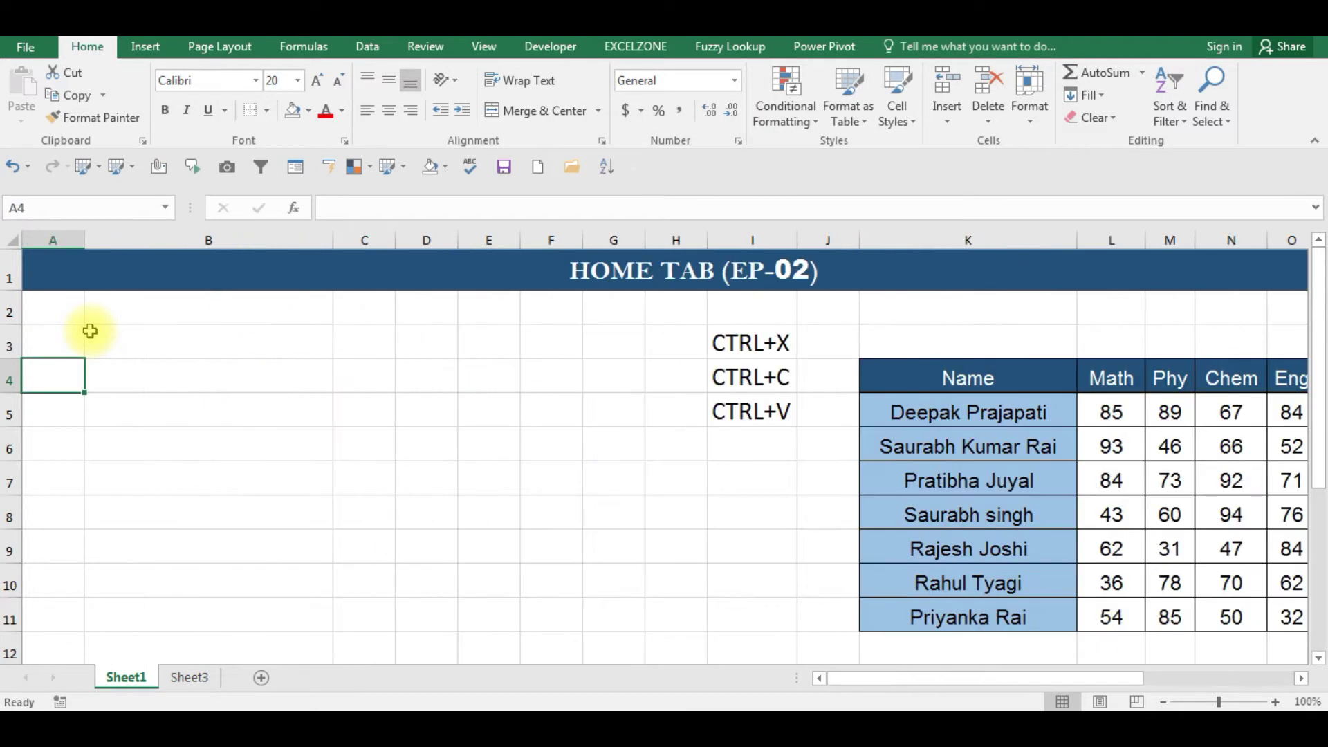
pyautogui.press('Right')
pyautogui.press('Right')
pyautogui.press('Right')
pyautogui.press('Right')
pyautogui.press('Right')
pyautogui.press('Right')
pyautogui.press('Right')
pyautogui.press('Right')
pyautogui.press('Right')
pyautogui.press('Right')
pyautogui.press('Right')
pyautogui.press('Right')
pyautogui.press('Right')
pyautogui.press('Right')
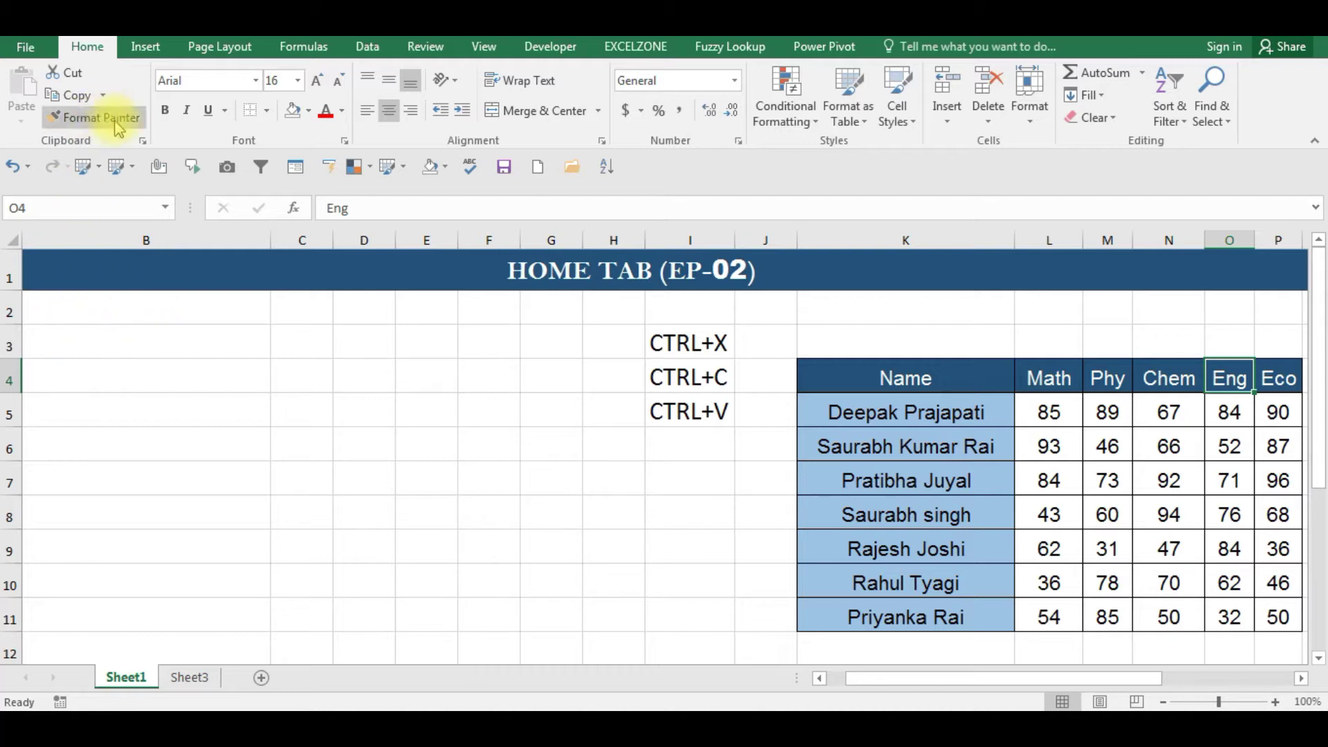
pyautogui.click(104, 400)
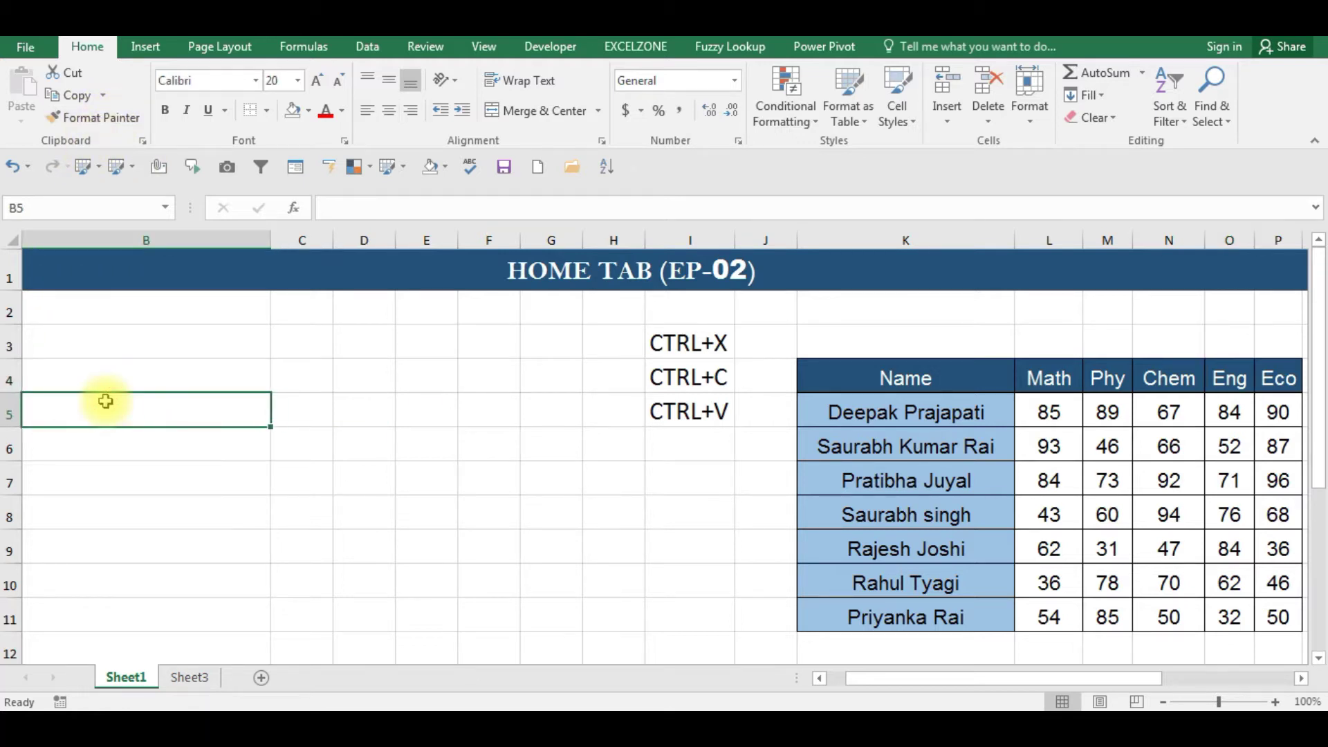
pyautogui.press('Left')
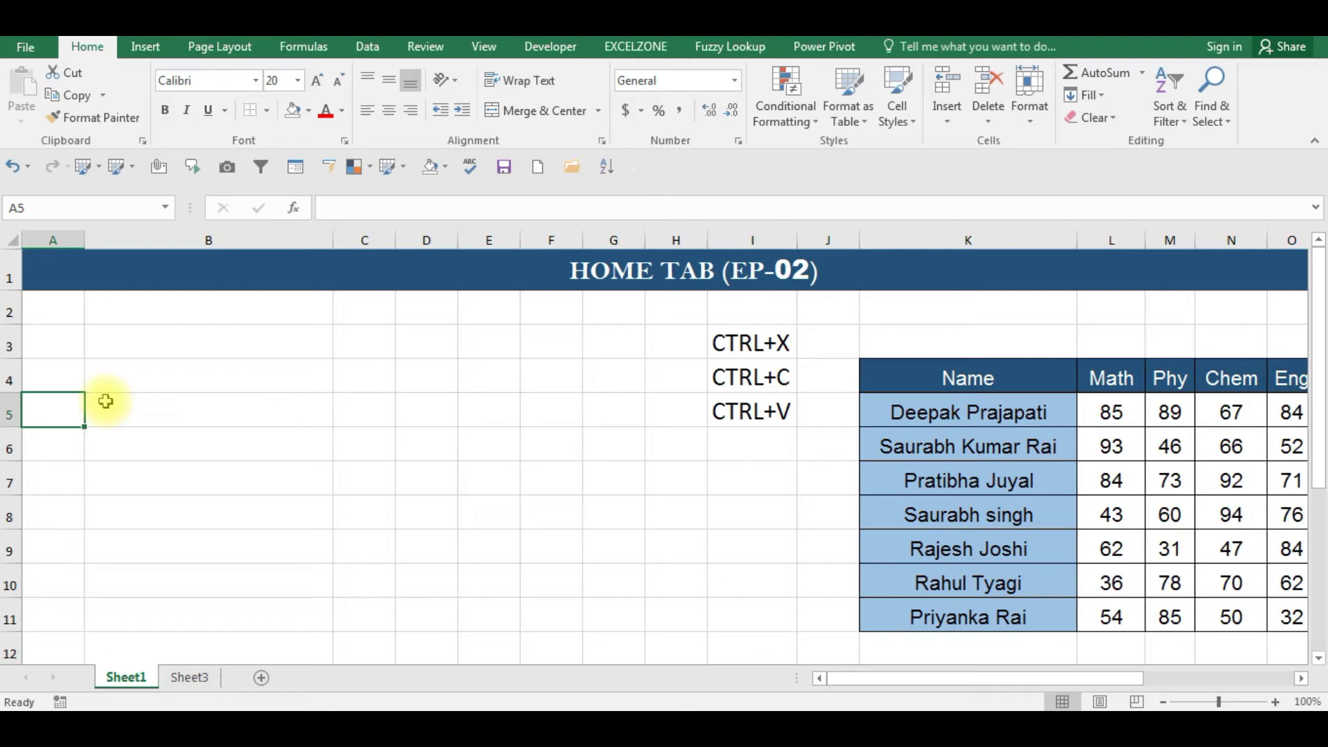
pyautogui.press('Right')
pyautogui.press('Right')
pyautogui.press('Right')
pyautogui.press('Right')
pyautogui.press('Right')
pyautogui.press('Right')
pyautogui.press('Right')
pyautogui.press('Right')
pyautogui.press('Right')
pyautogui.press('Right')
pyautogui.press('Right')
pyautogui.press('Right')
pyautogui.press('Right')
pyautogui.press('Right')
pyautogui.press('Right')
pyautogui.press('Right')
pyautogui.press('Right')
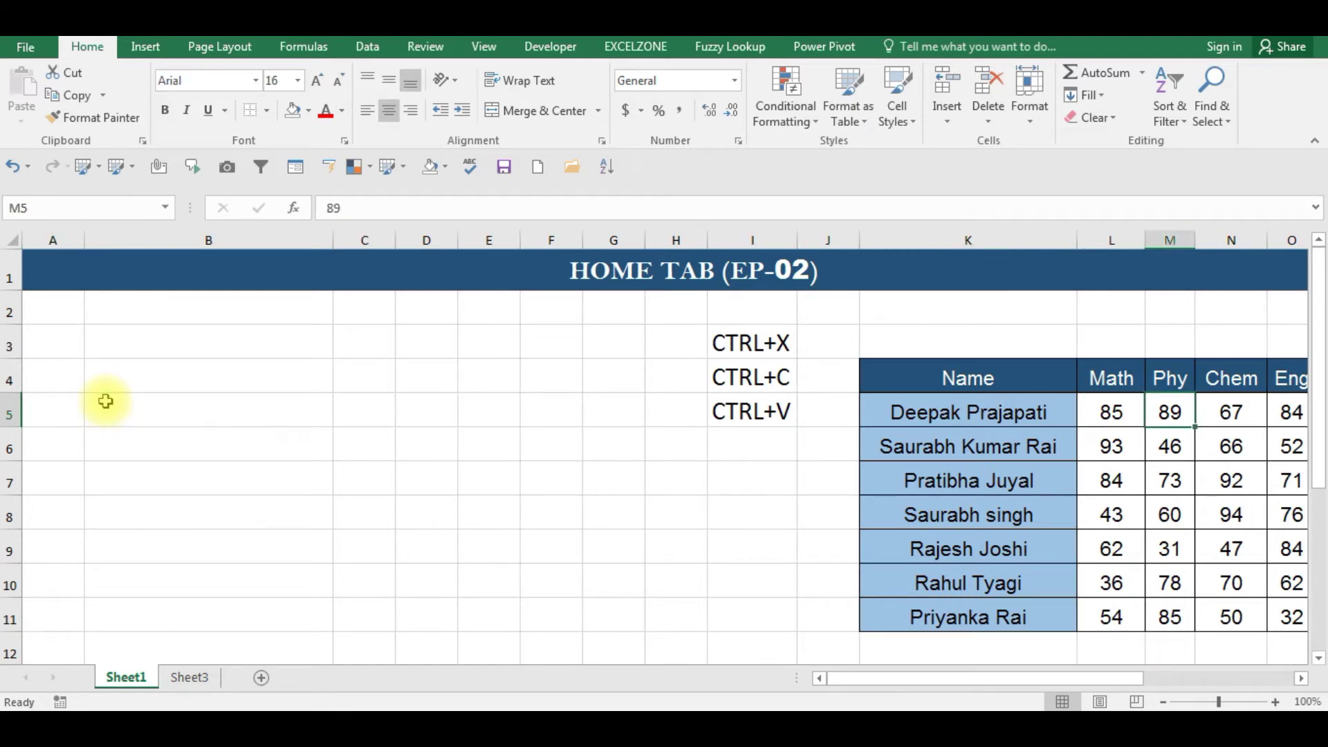
pyautogui.press('Left')
pyautogui.press('Left')
pyautogui.press('Left')
pyautogui.press('Left')
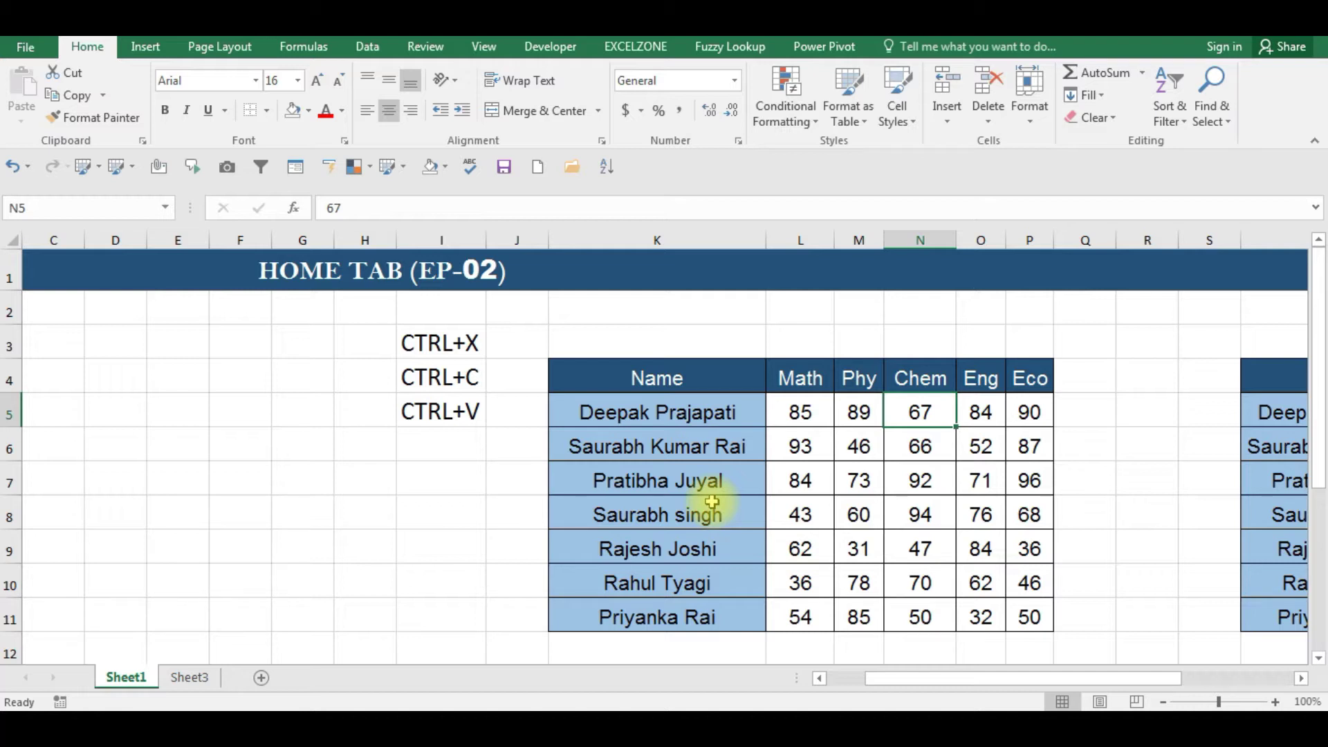
# - Format Painter the marks table's formatting onto E6:J13 of Sheet3
pyautogui.press('Left')
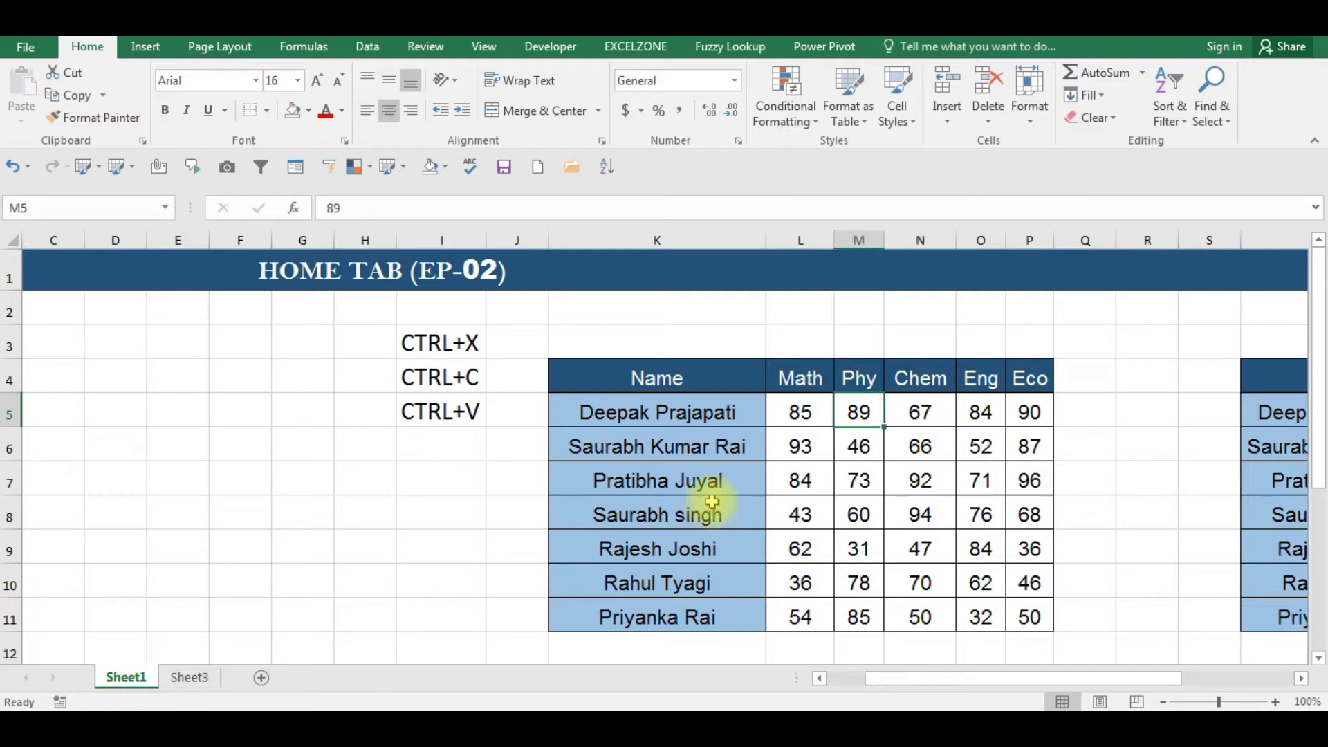
pyautogui.press('Left')
pyautogui.press('Up')
pyautogui.press('Up')
pyautogui.press('Left')
pyautogui.press('Down')
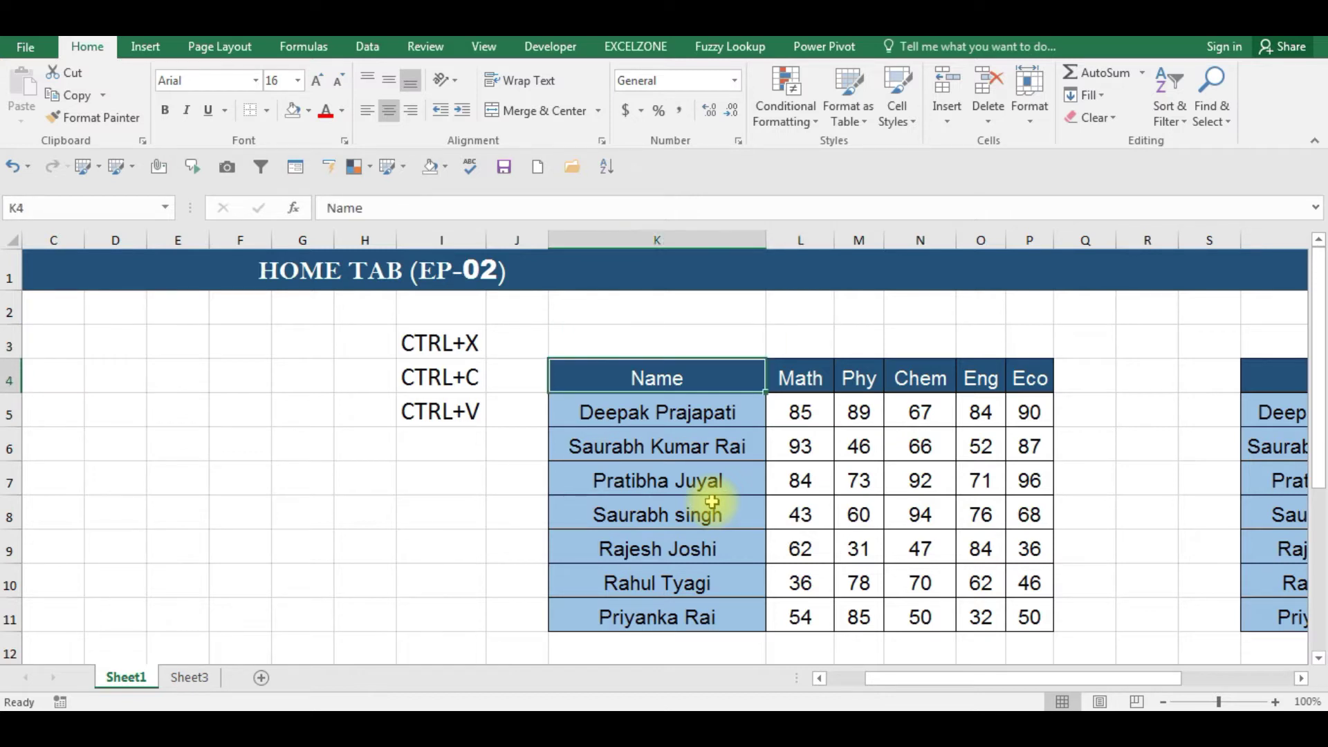
pyautogui.hotkey('ctrl', 'shift', 'Right')
pyautogui.hotkey('ctrl', 'shift', 'Down')
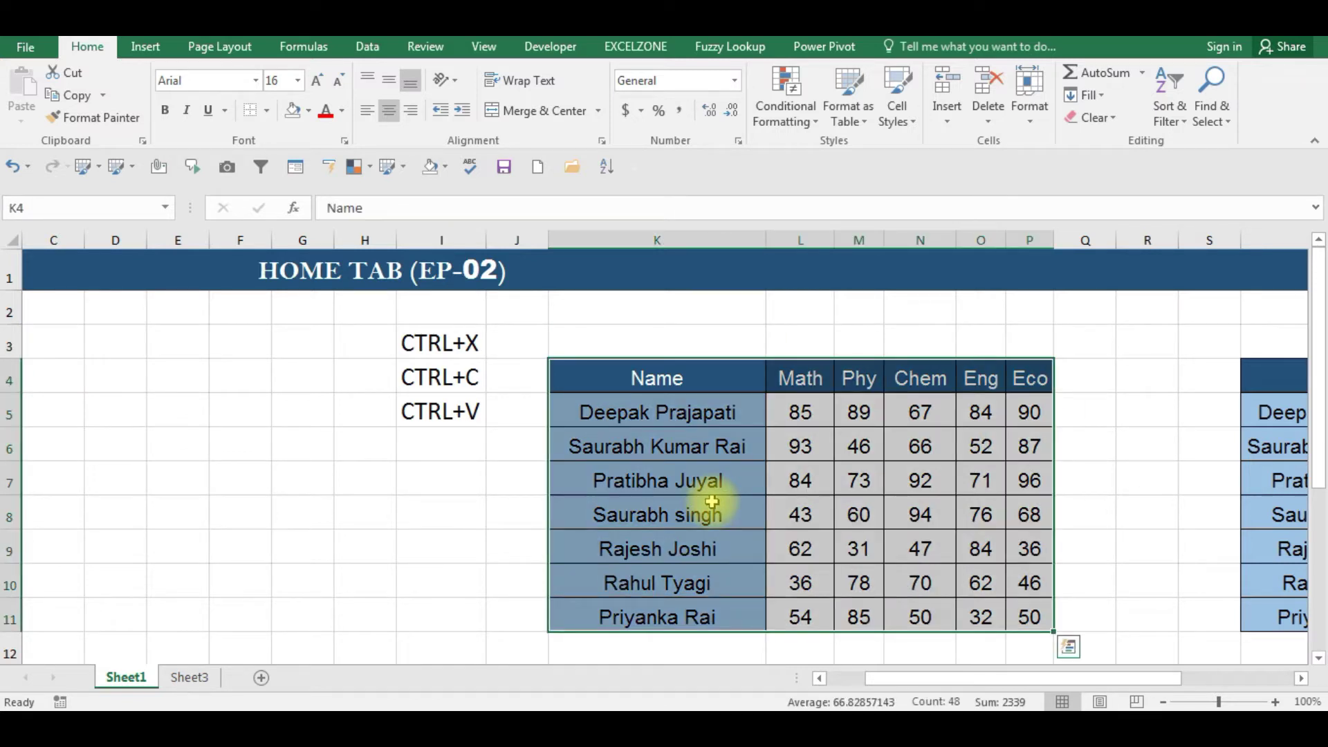
pyautogui.click(93, 123)
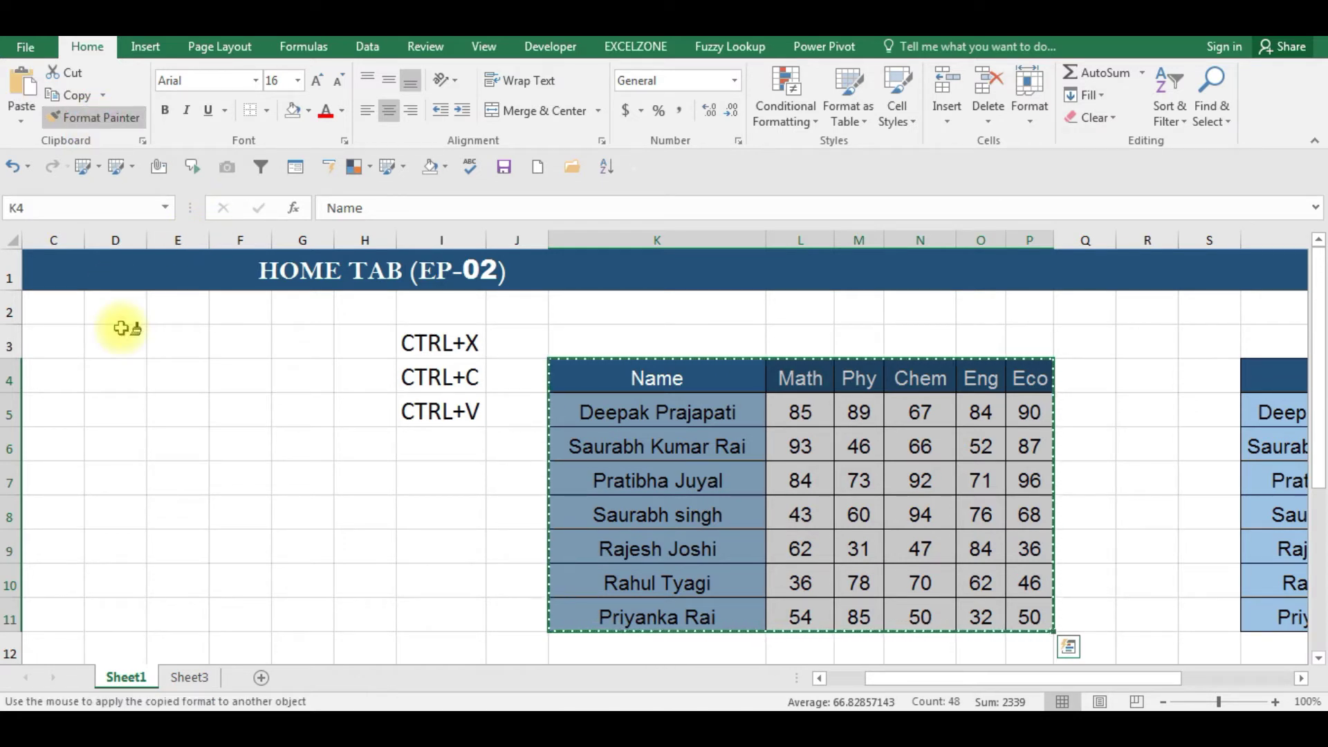
pyautogui.click(190, 679)
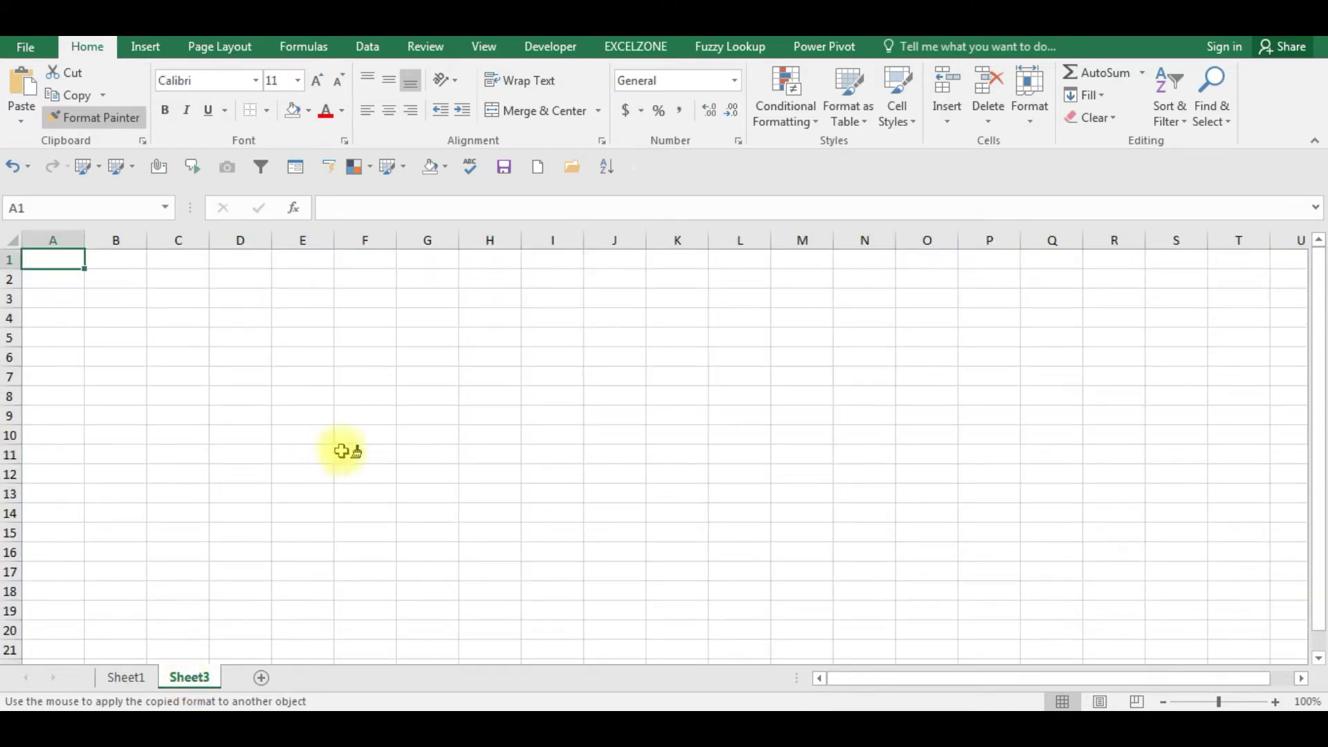
pyautogui.click(295, 363)
pyautogui.click(403, 458)
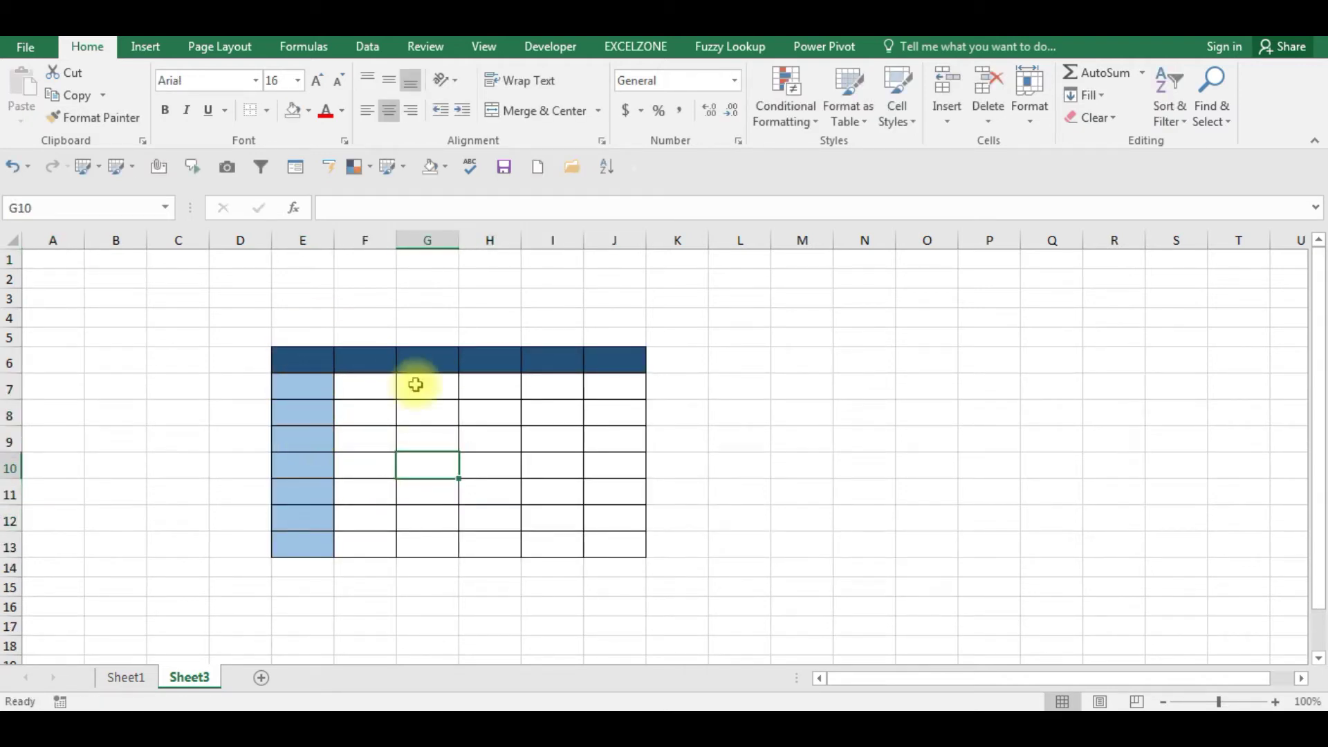
# - Select the E6:J13 grid and paint its formatting onto M6:R13
pyautogui.click(307, 366)
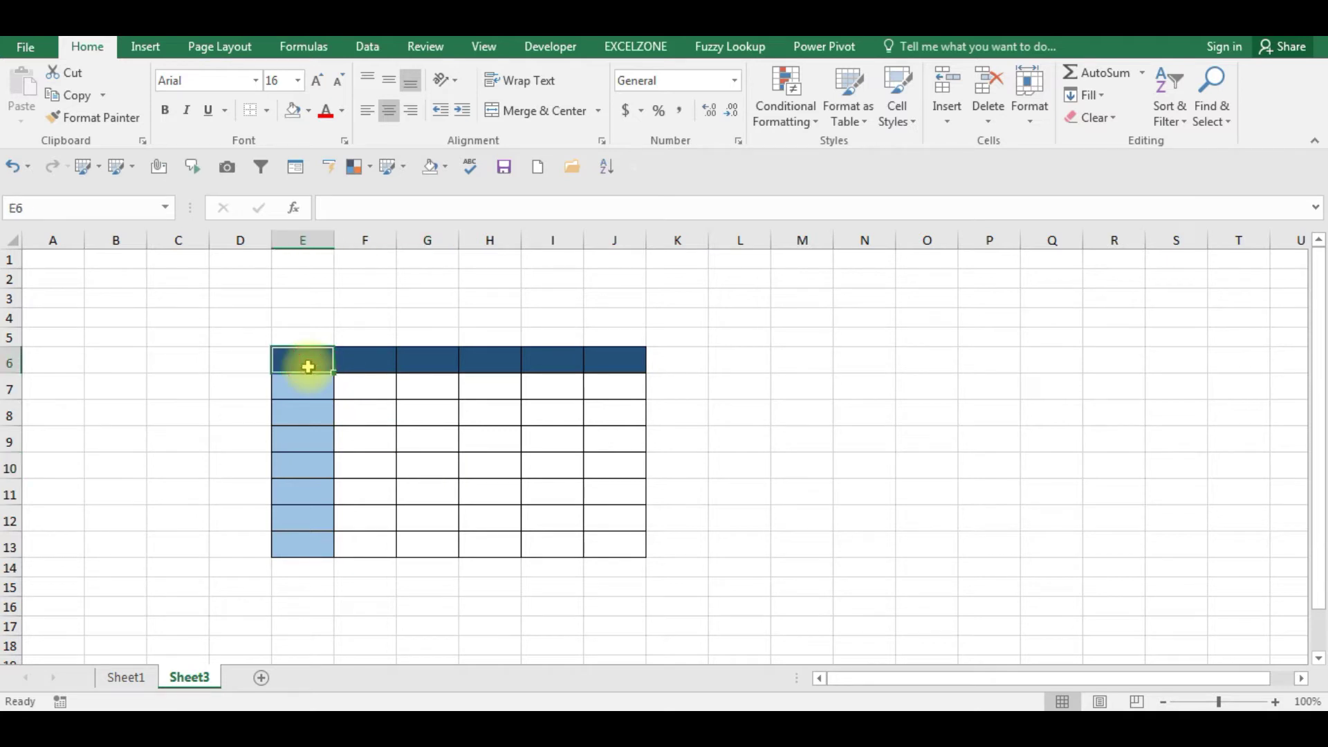
pyautogui.hotkey('ctrl', 'shift', 'Right')
pyautogui.press('Left')
pyautogui.press('Left')
pyautogui.press('Left')
pyautogui.press('Left')
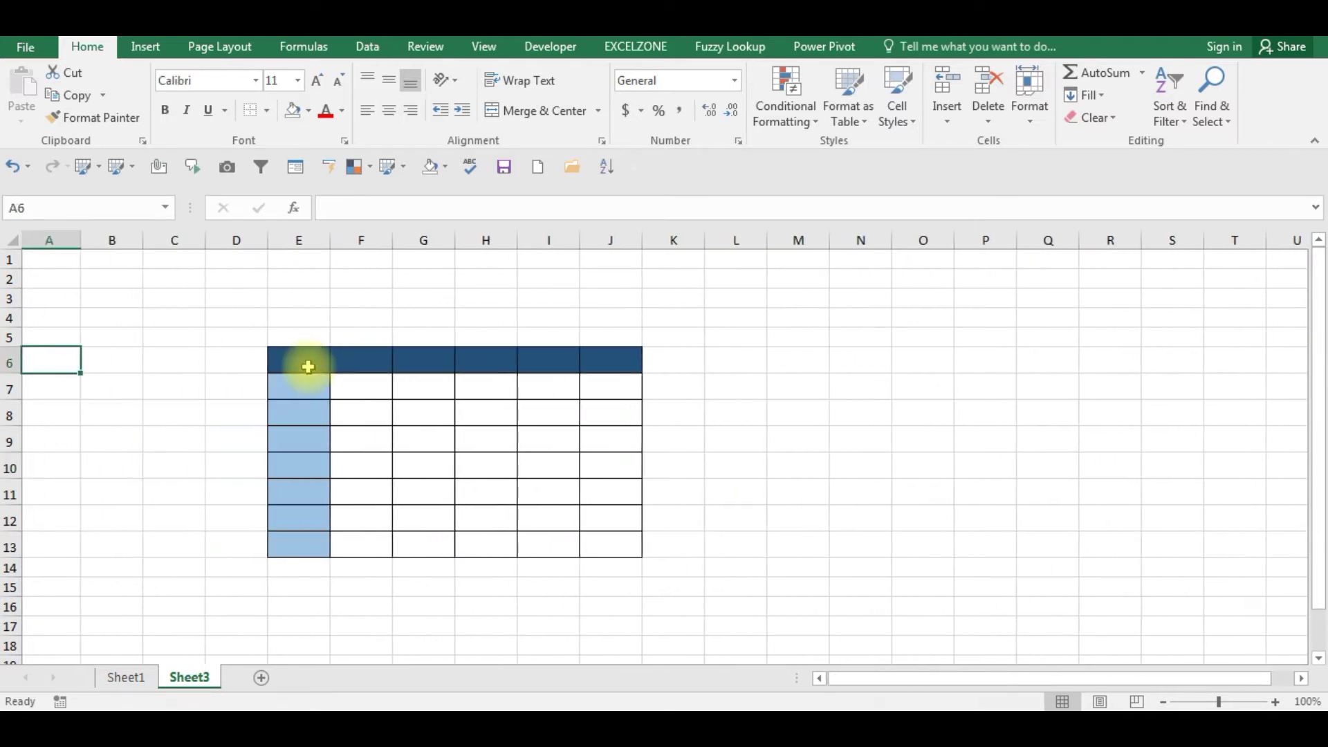
pyautogui.press('Right')
pyautogui.press('Right')
pyautogui.press('Right')
pyautogui.press('Right')
pyautogui.hotkey('shift', 'Right')
pyautogui.hotkey('shift', 'Right')
pyautogui.hotkey('shift', 'Down')
pyautogui.hotkey('shift', 'Down')
pyautogui.hotkey('shift', 'Down')
pyautogui.hotkey('shift', 'Down')
pyautogui.hotkey('shift', 'Down')
pyautogui.hotkey('shift', 'Down')
pyautogui.hotkey('shift', 'Down')
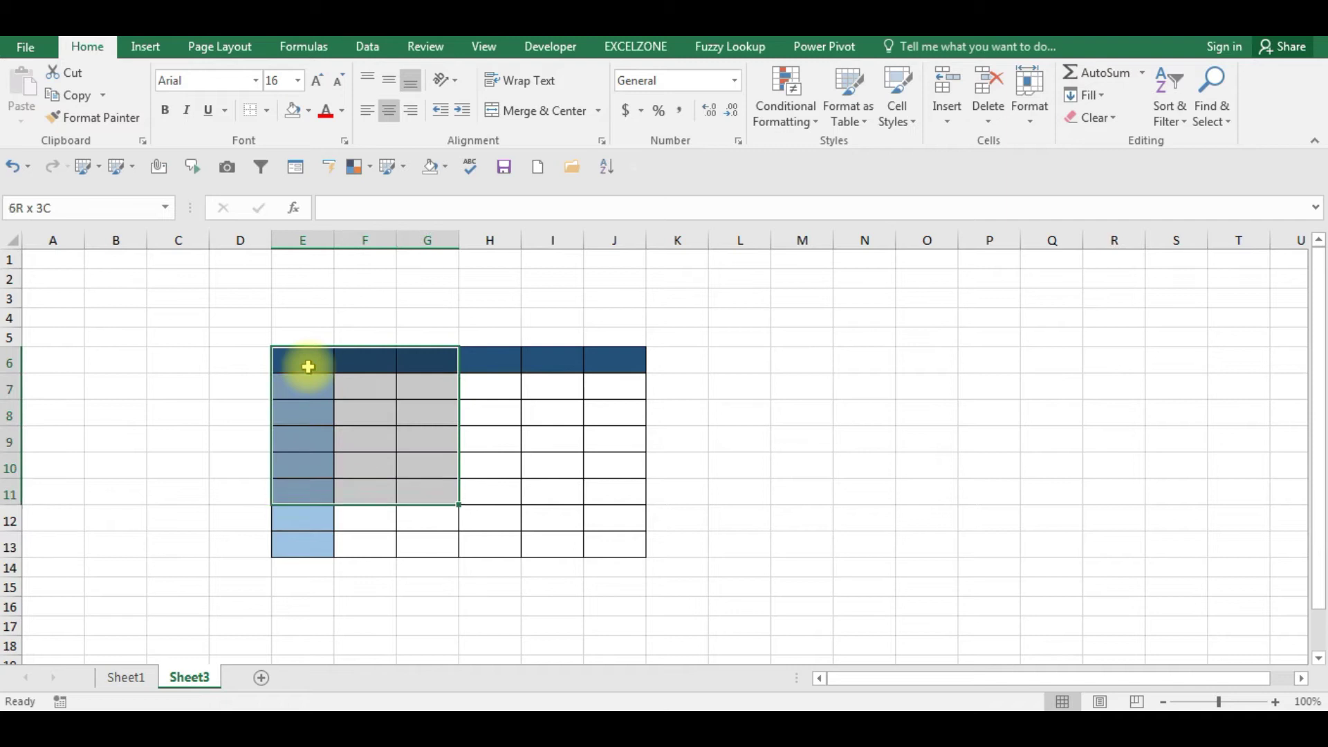
pyautogui.hotkey('shift', 'Right')
pyautogui.hotkey('shift', 'Right')
pyautogui.hotkey('shift', 'Right')
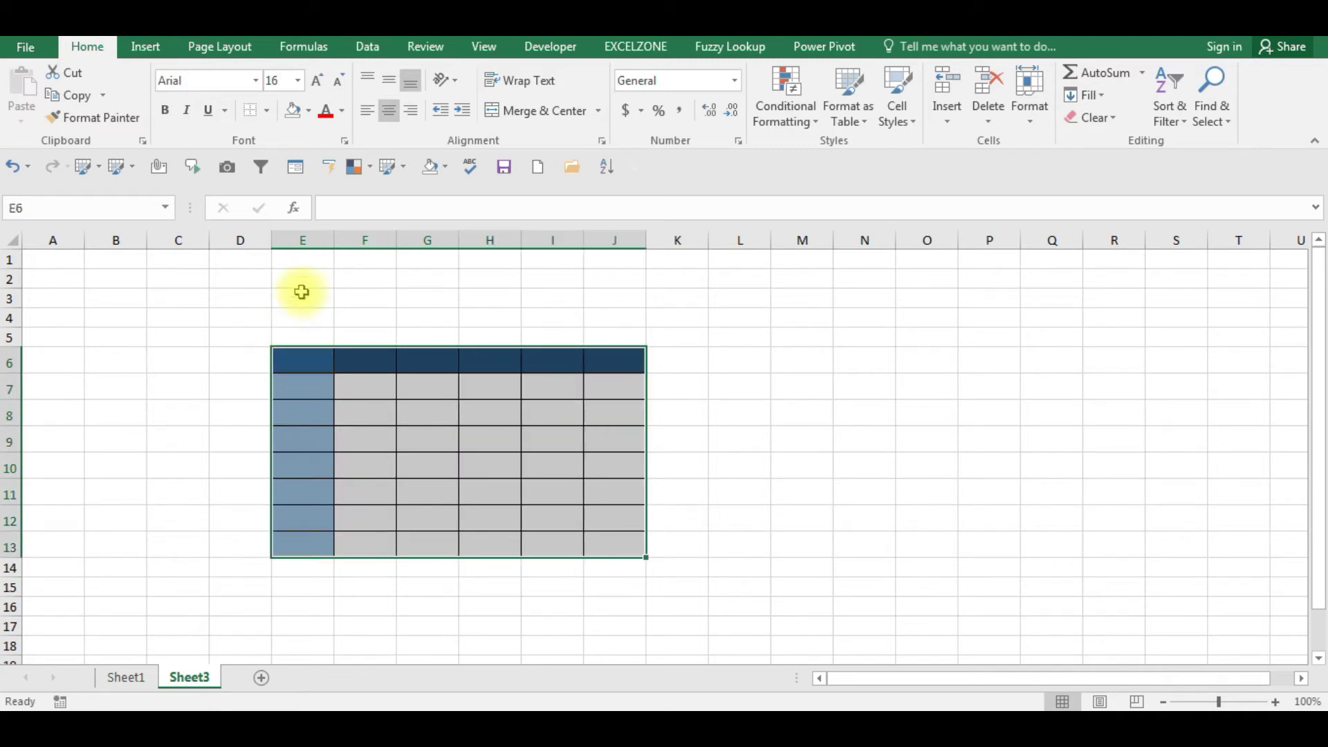
pyautogui.click(97, 117)
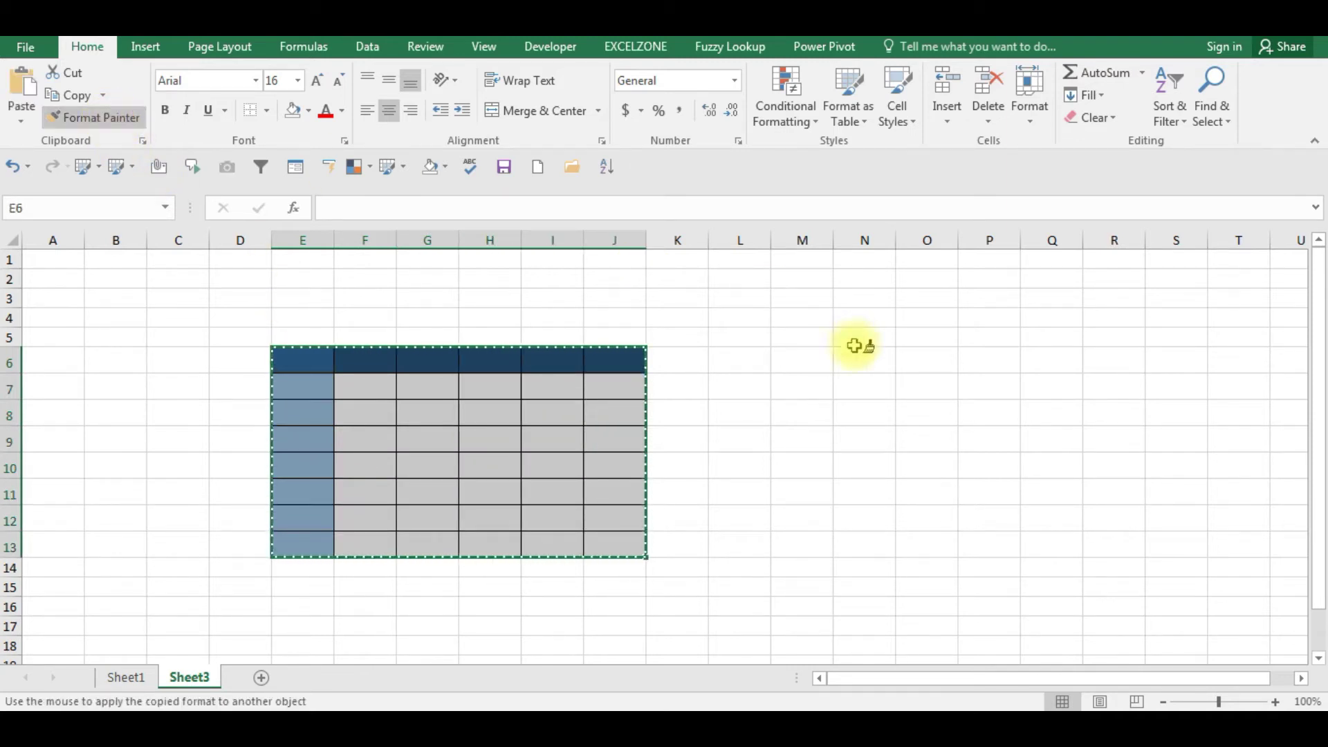
pyautogui.click(817, 354)
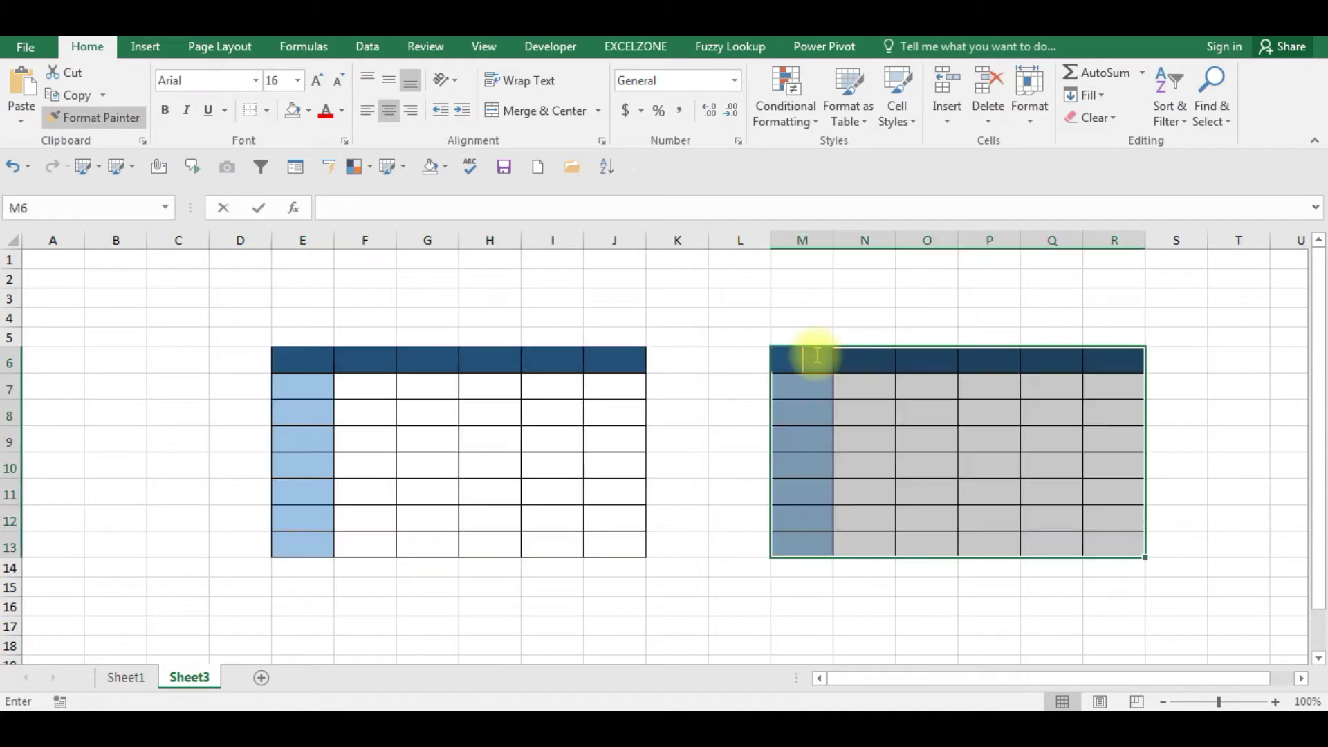
pyautogui.click(667, 508)
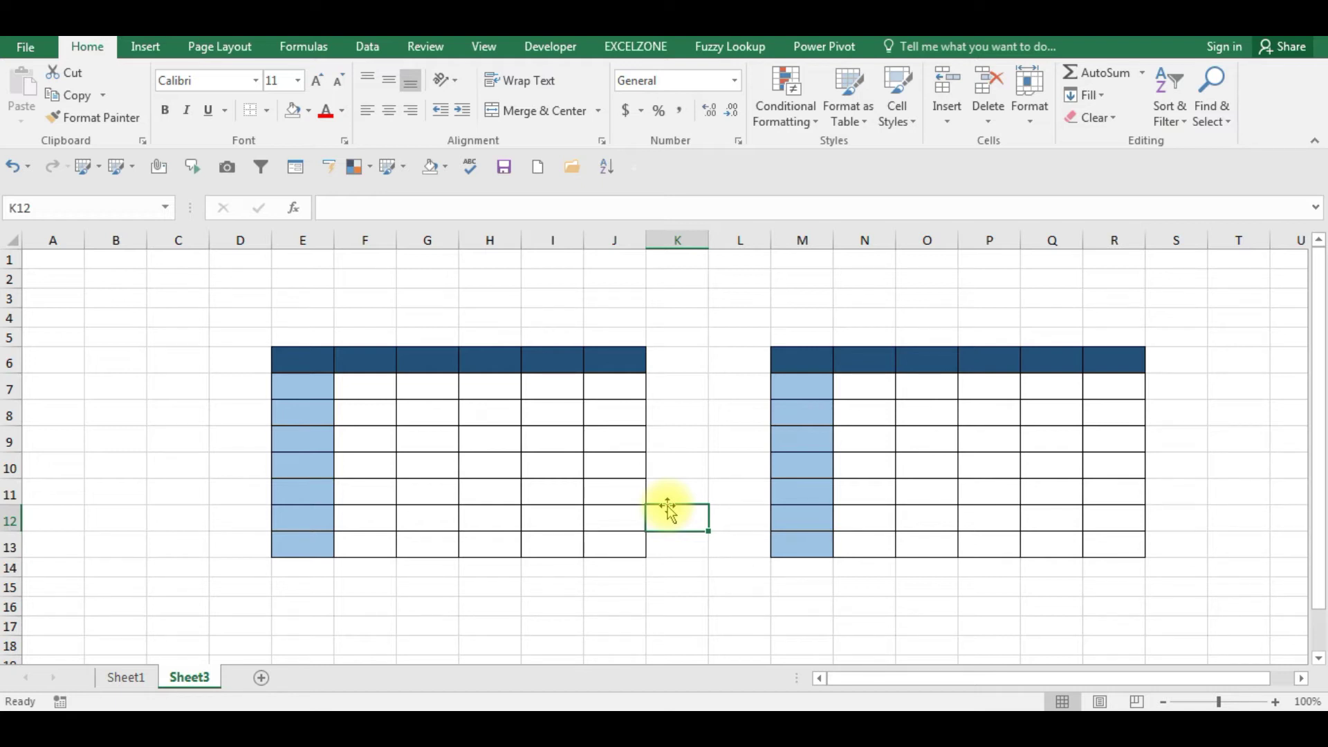
pyautogui.click(299, 437)
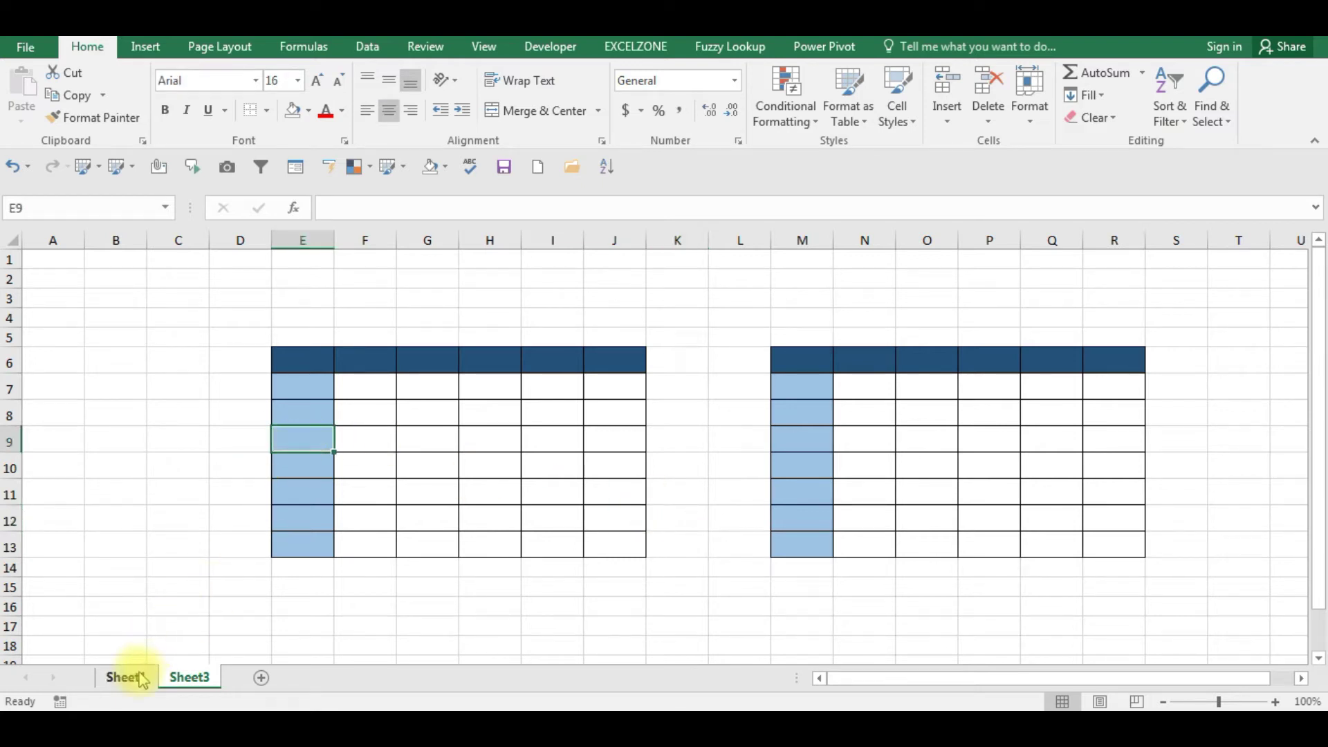
pyautogui.click(127, 676)
pyautogui.click(619, 486)
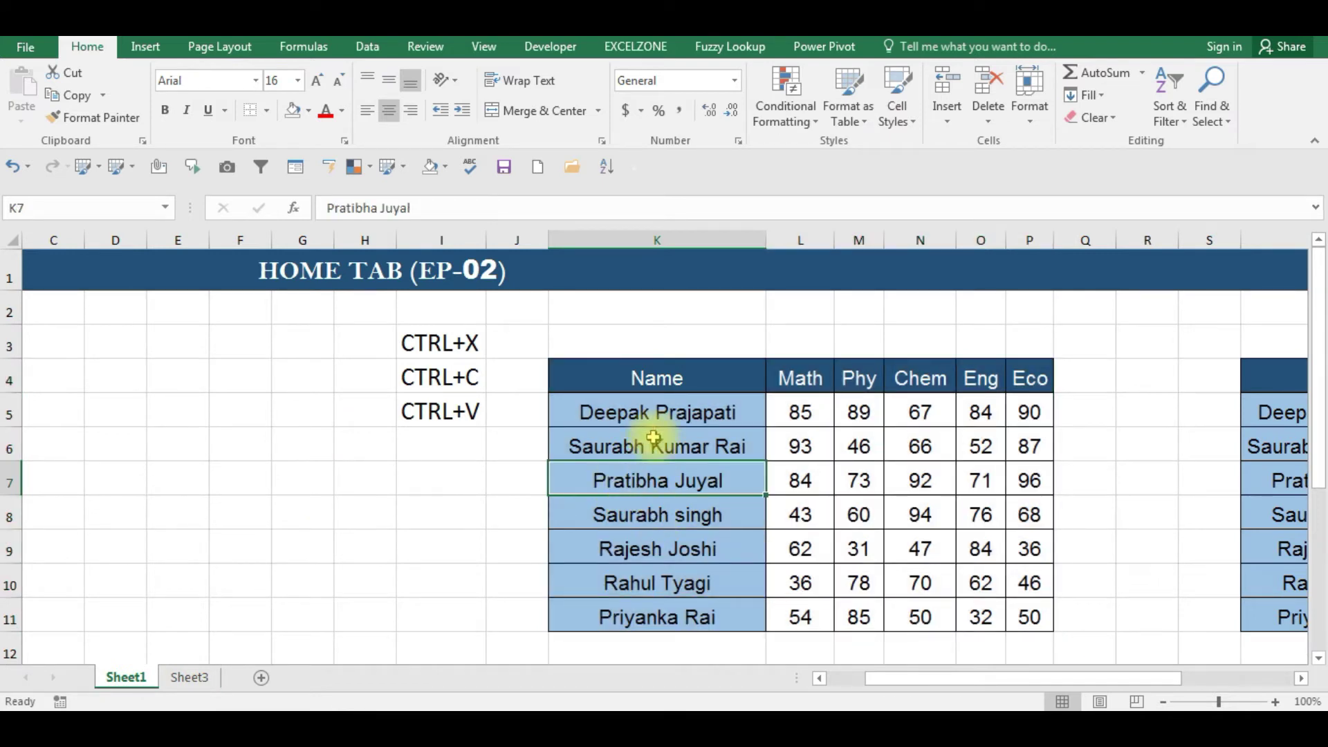
pyautogui.click(650, 401)
pyautogui.click(653, 384)
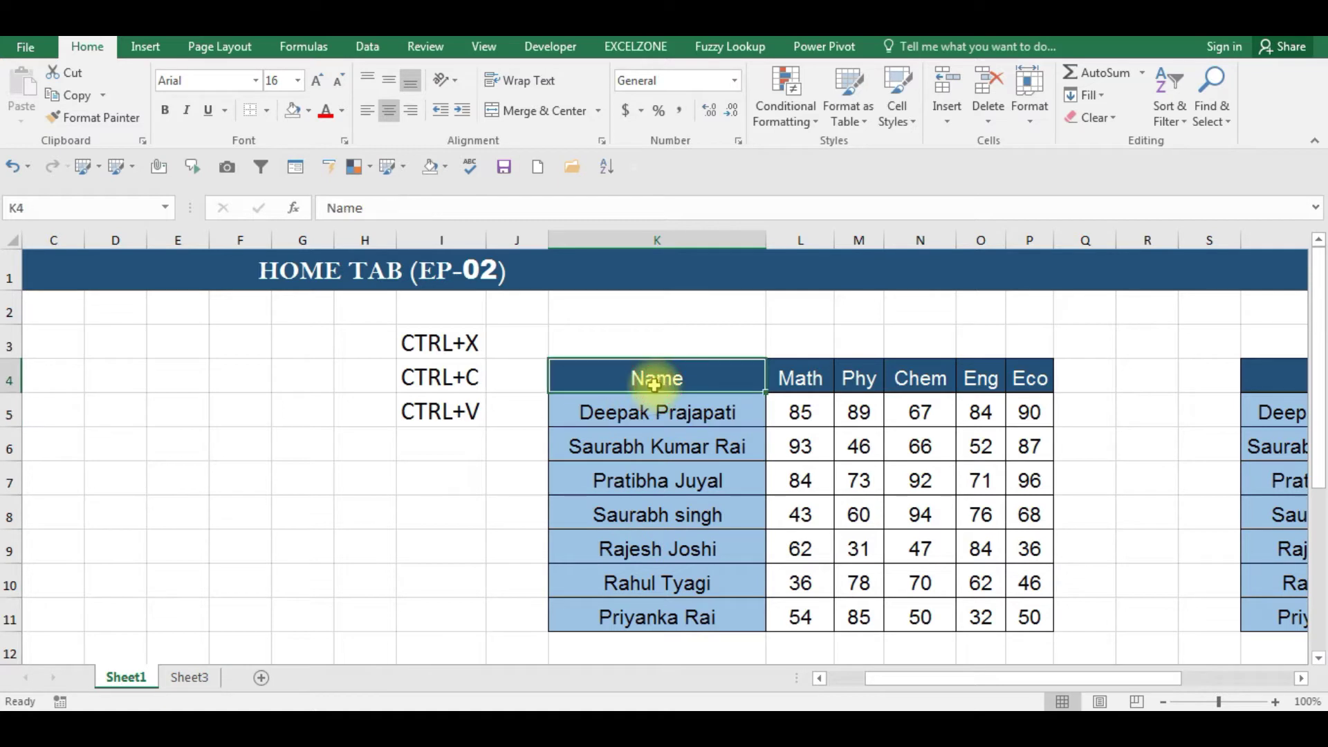
pyautogui.click(189, 678)
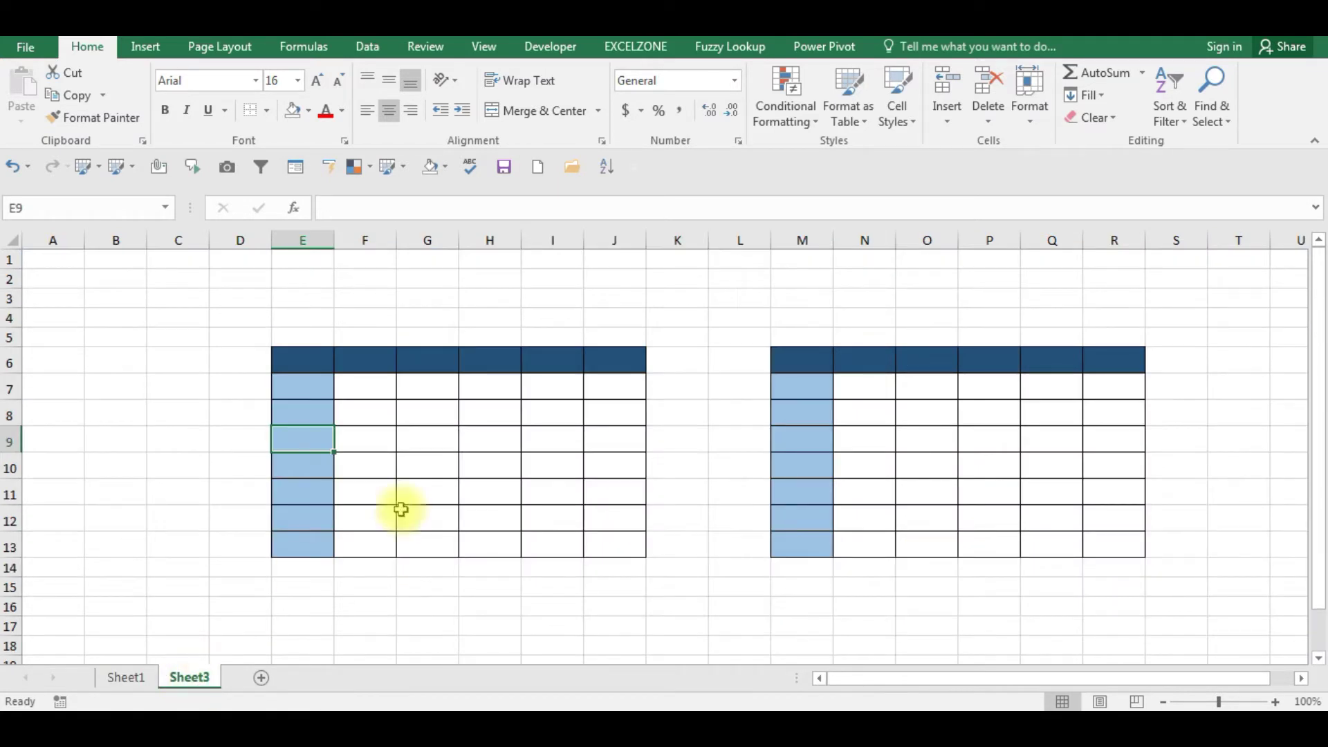
pyautogui.click(306, 358)
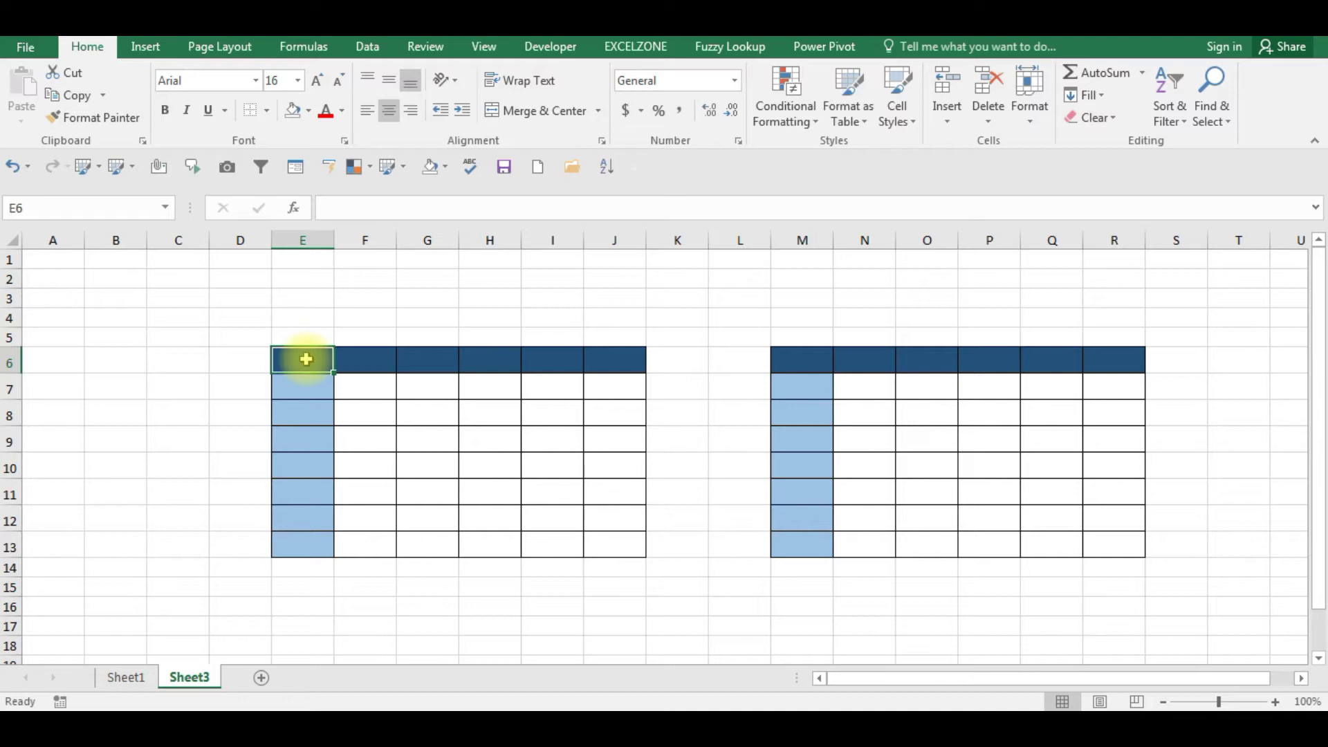
pyautogui.write('Name')
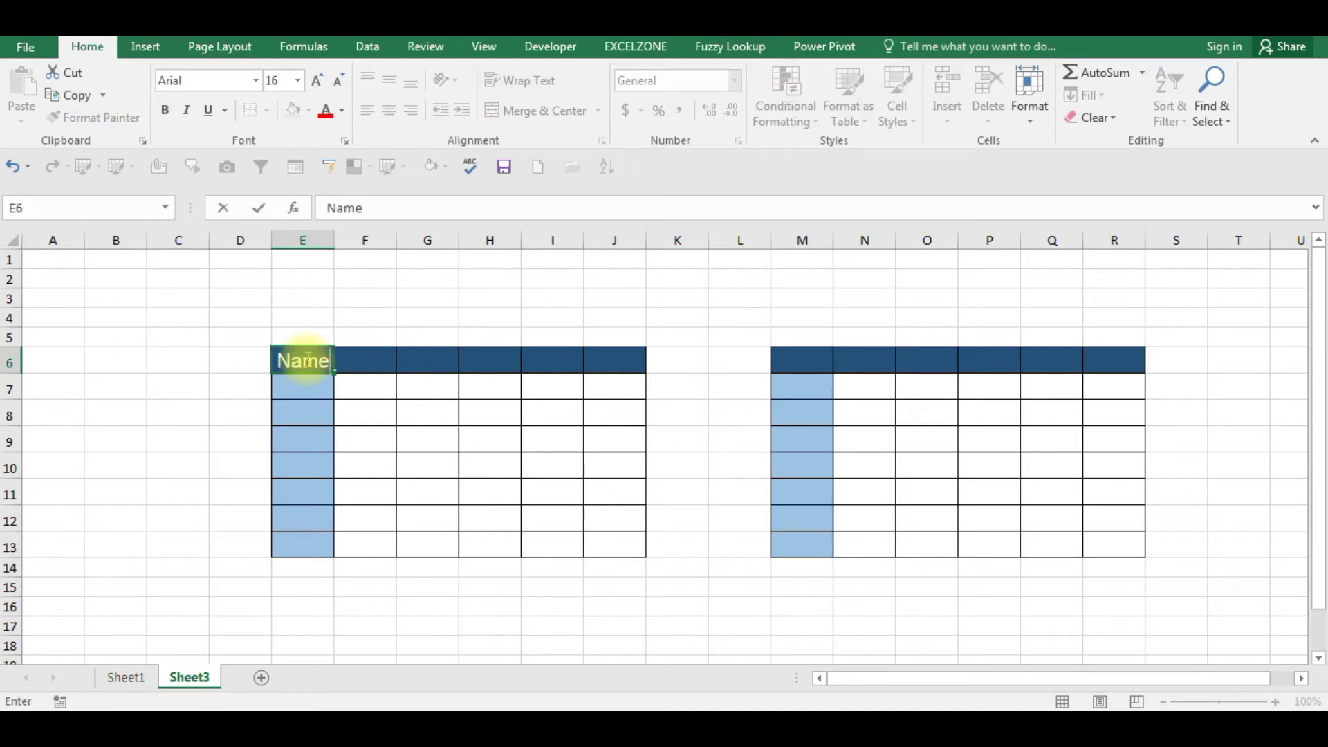
pyautogui.press('Return')
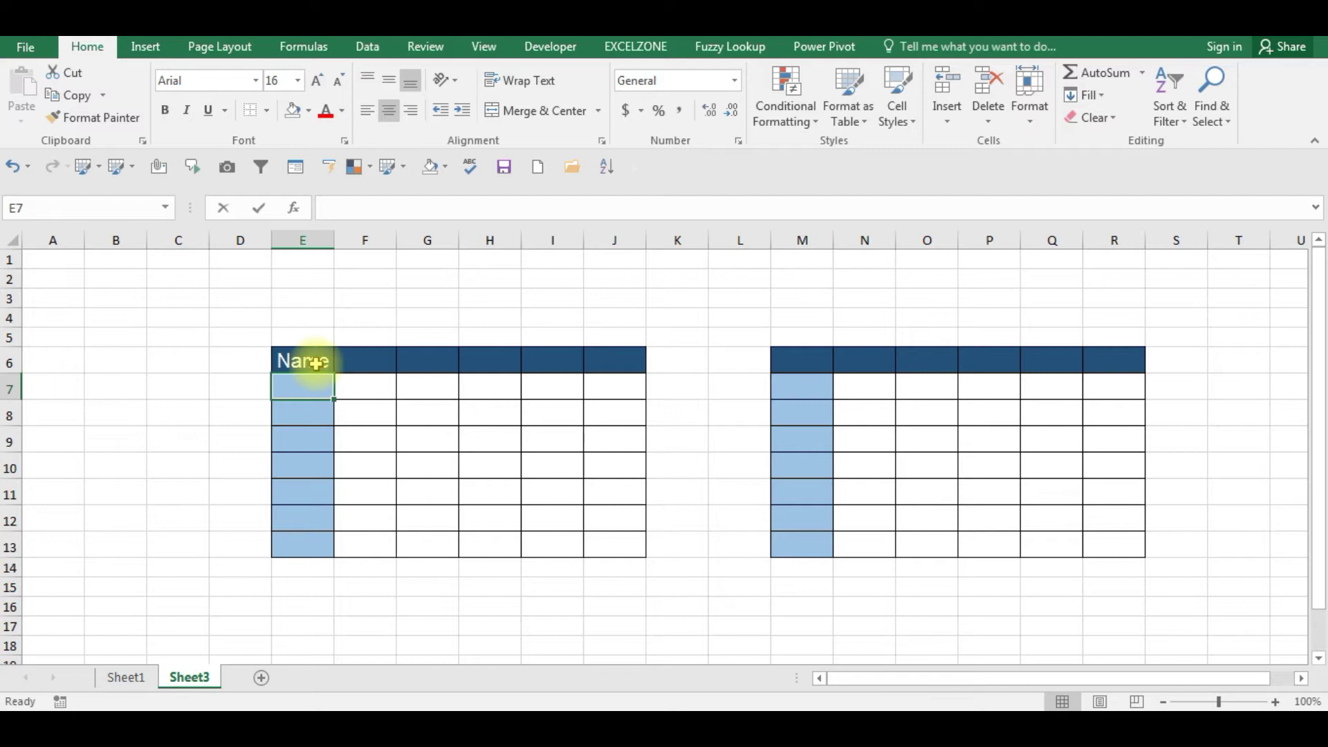
pyautogui.write('Ajesh')
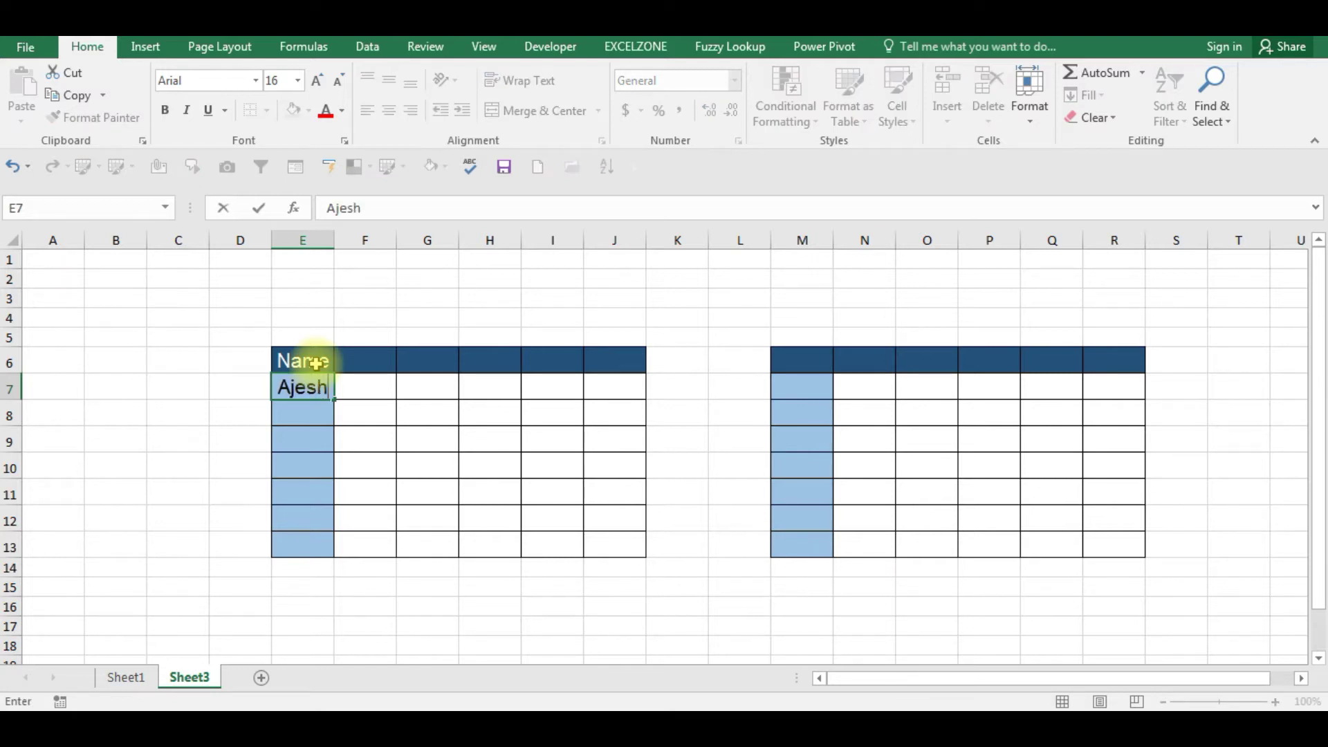
pyautogui.press('Return')
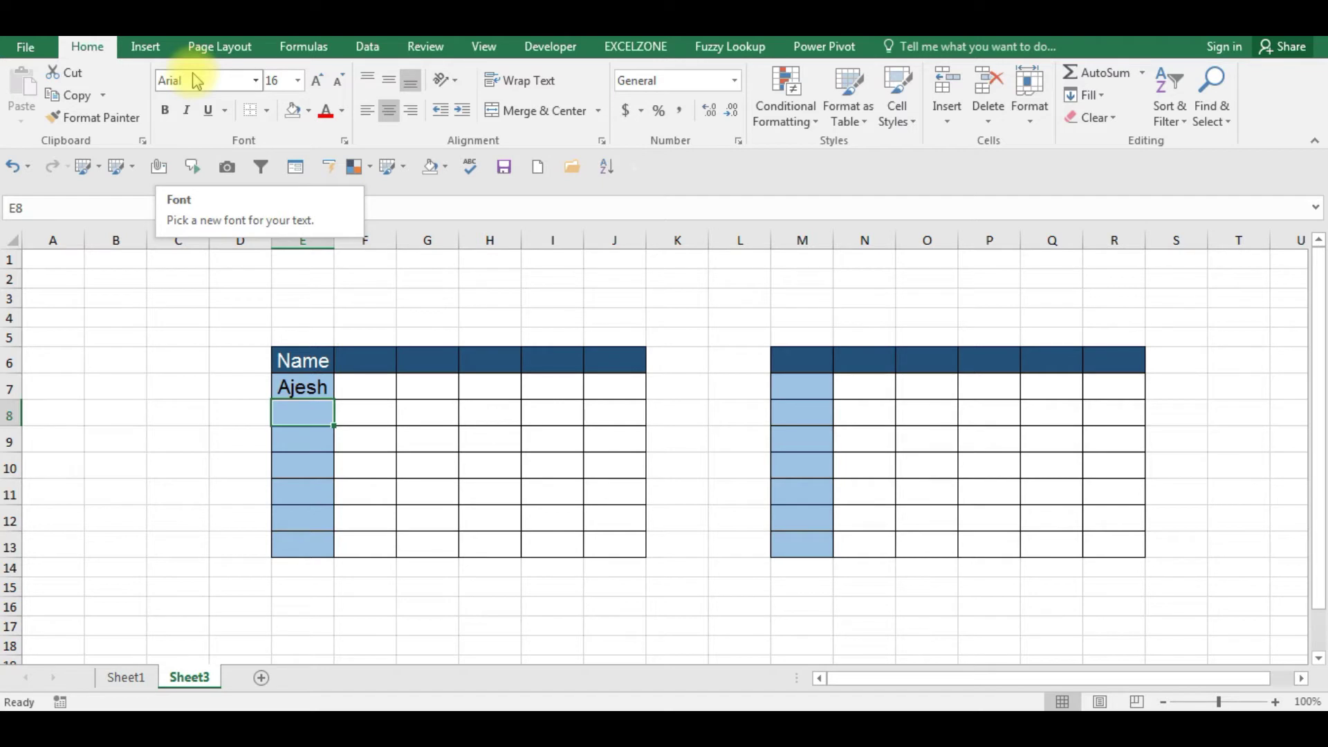
pyautogui.click(223, 297)
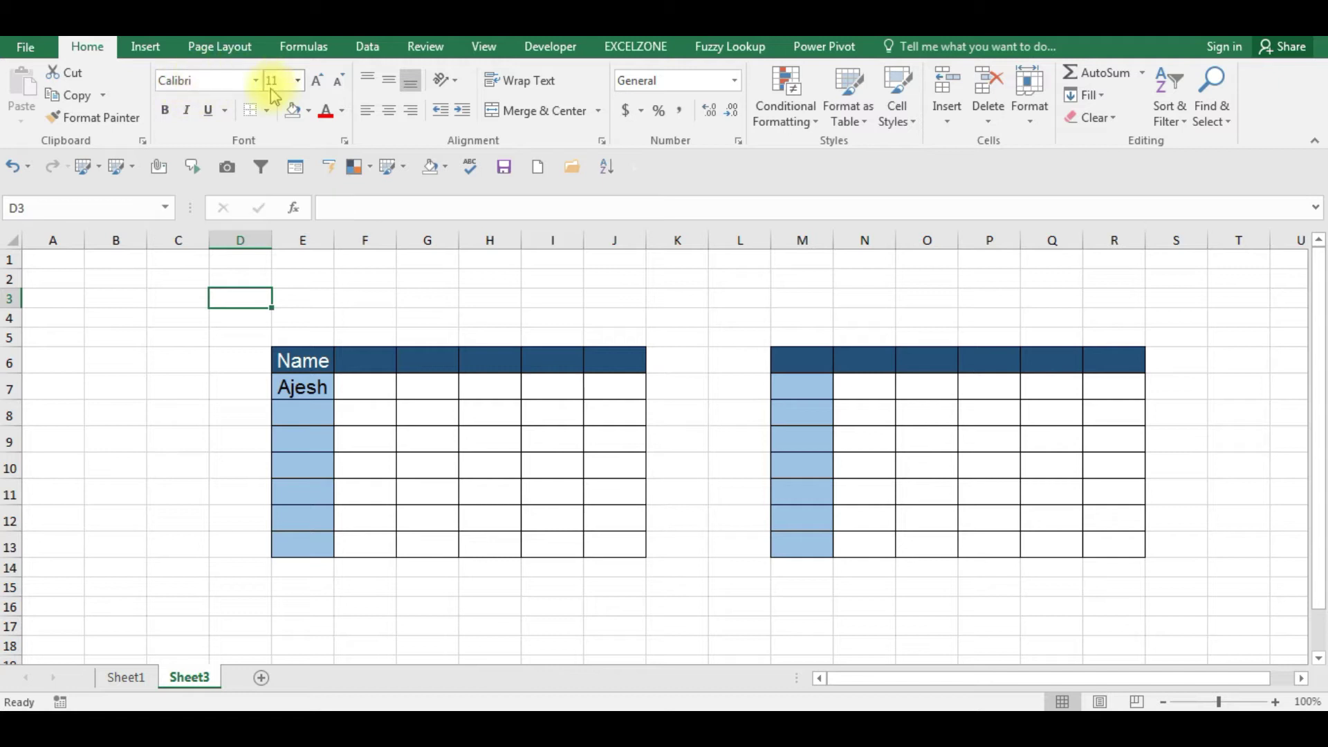
pyautogui.click(187, 352)
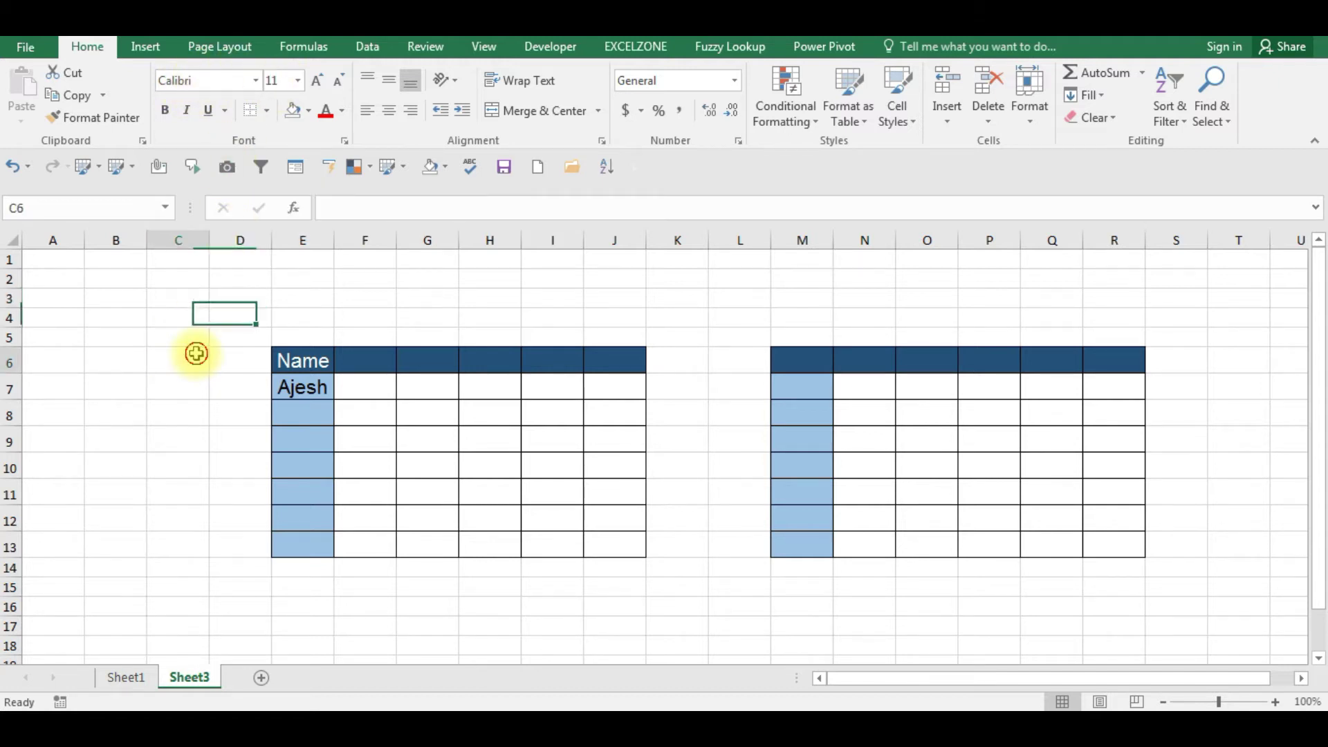
pyautogui.click(167, 316)
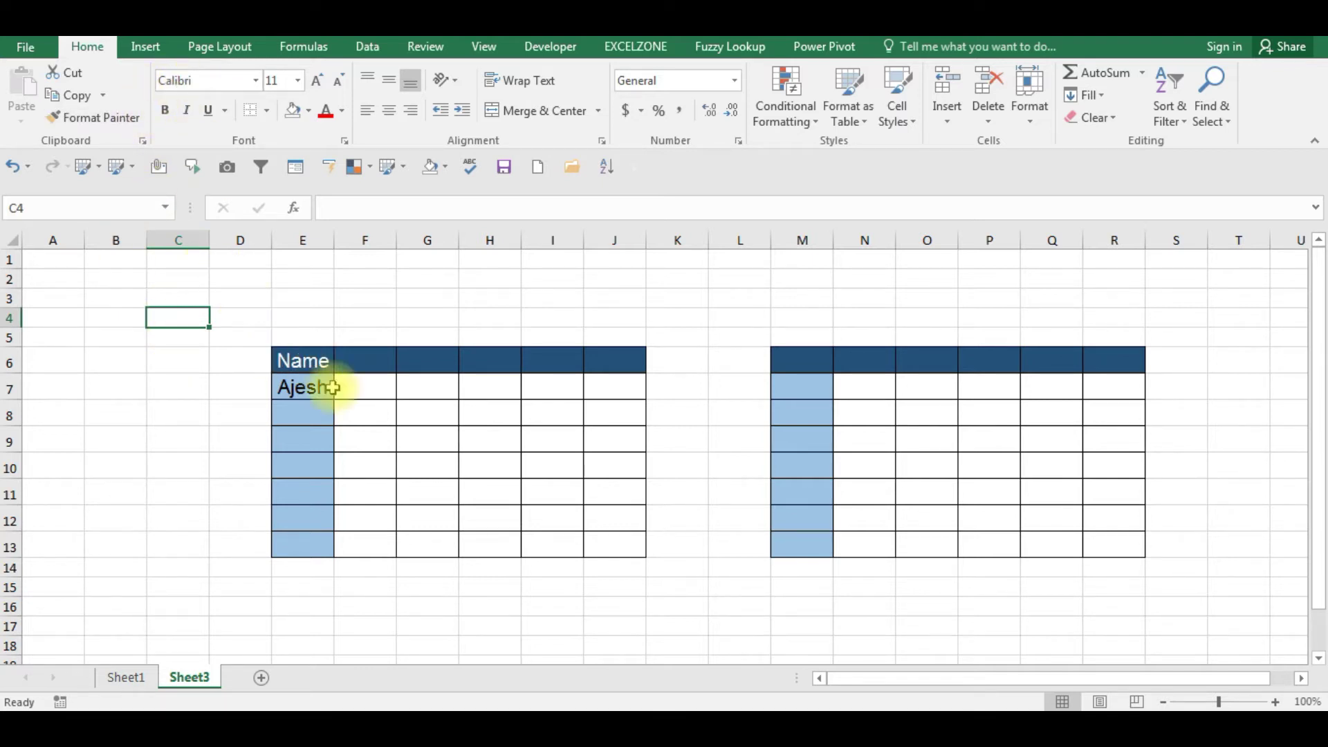
pyautogui.click(299, 389)
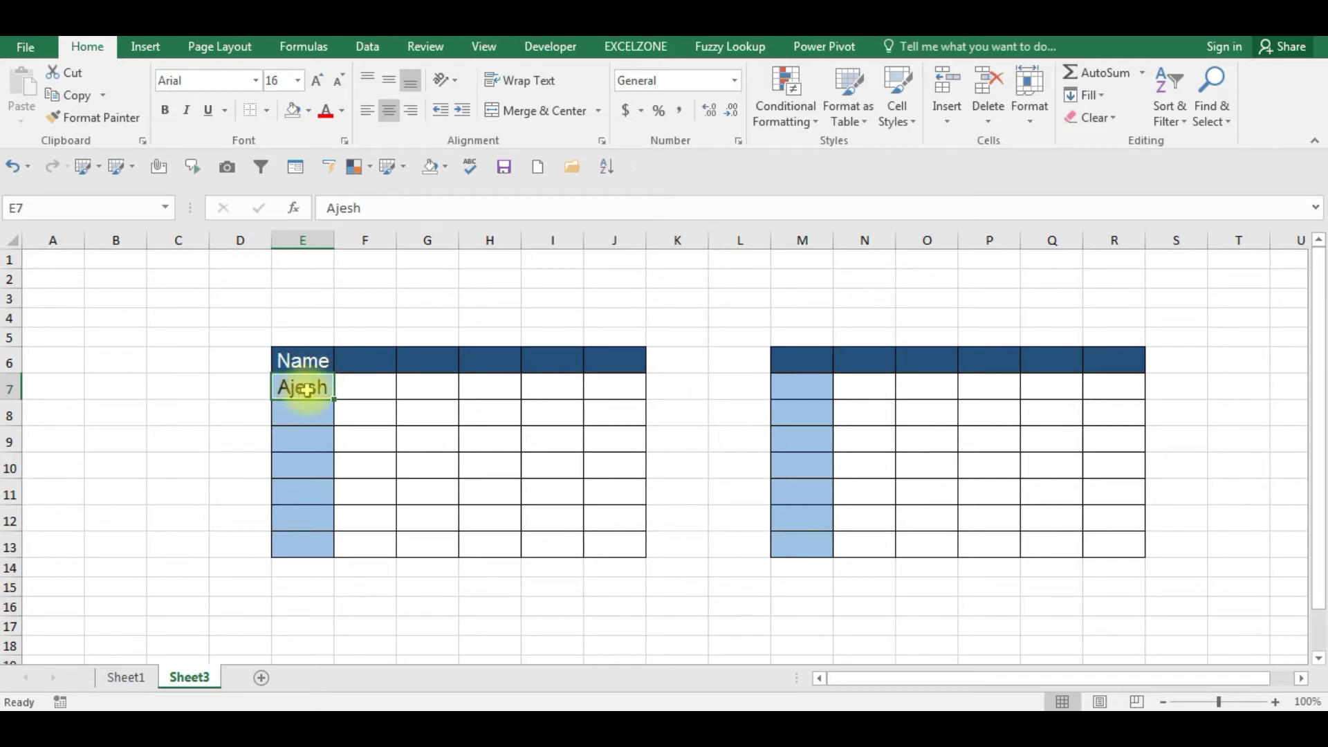
pyautogui.click(160, 435)
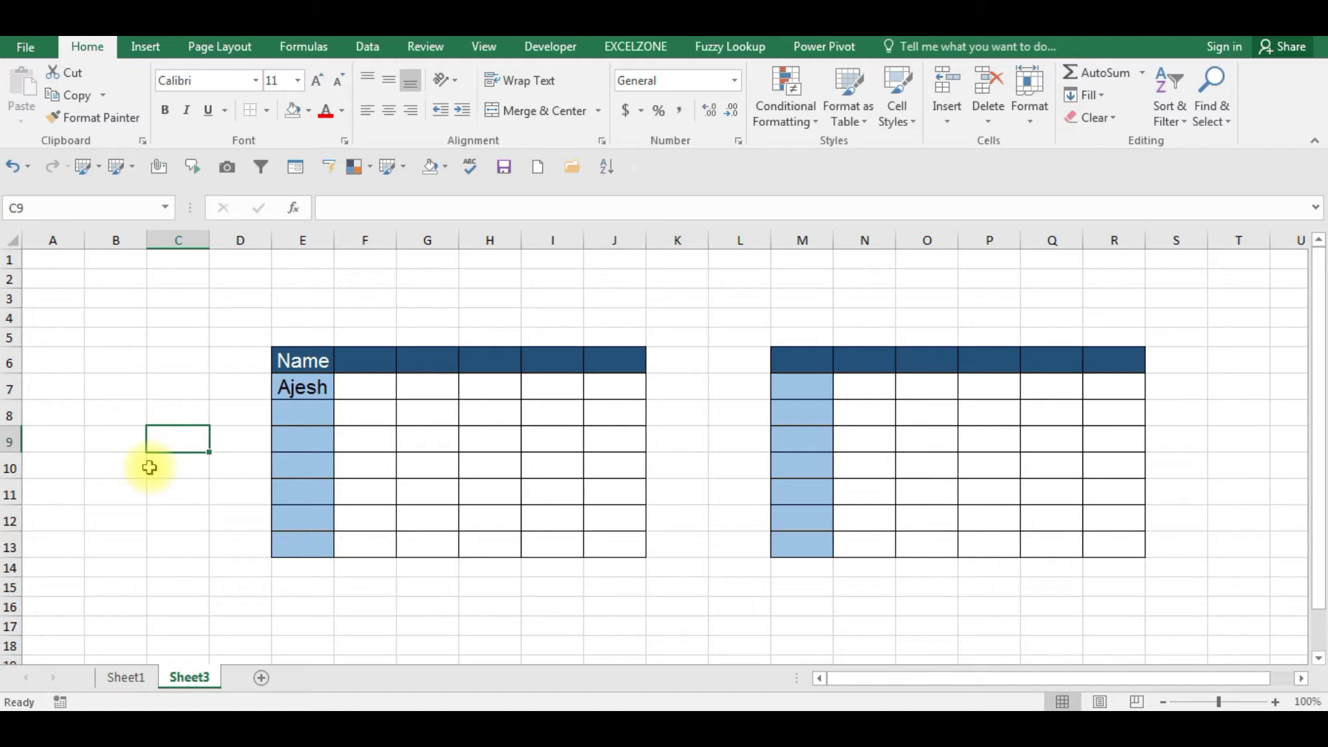
pyautogui.click(310, 388)
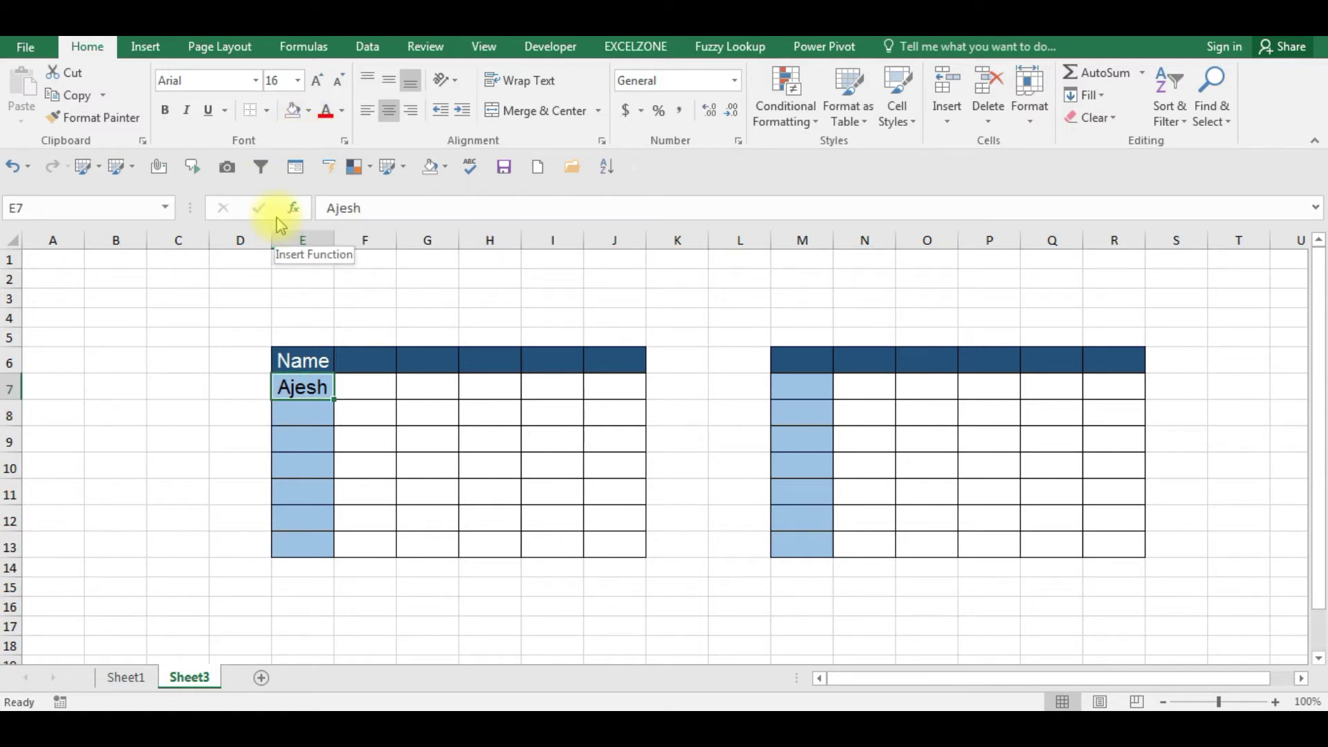
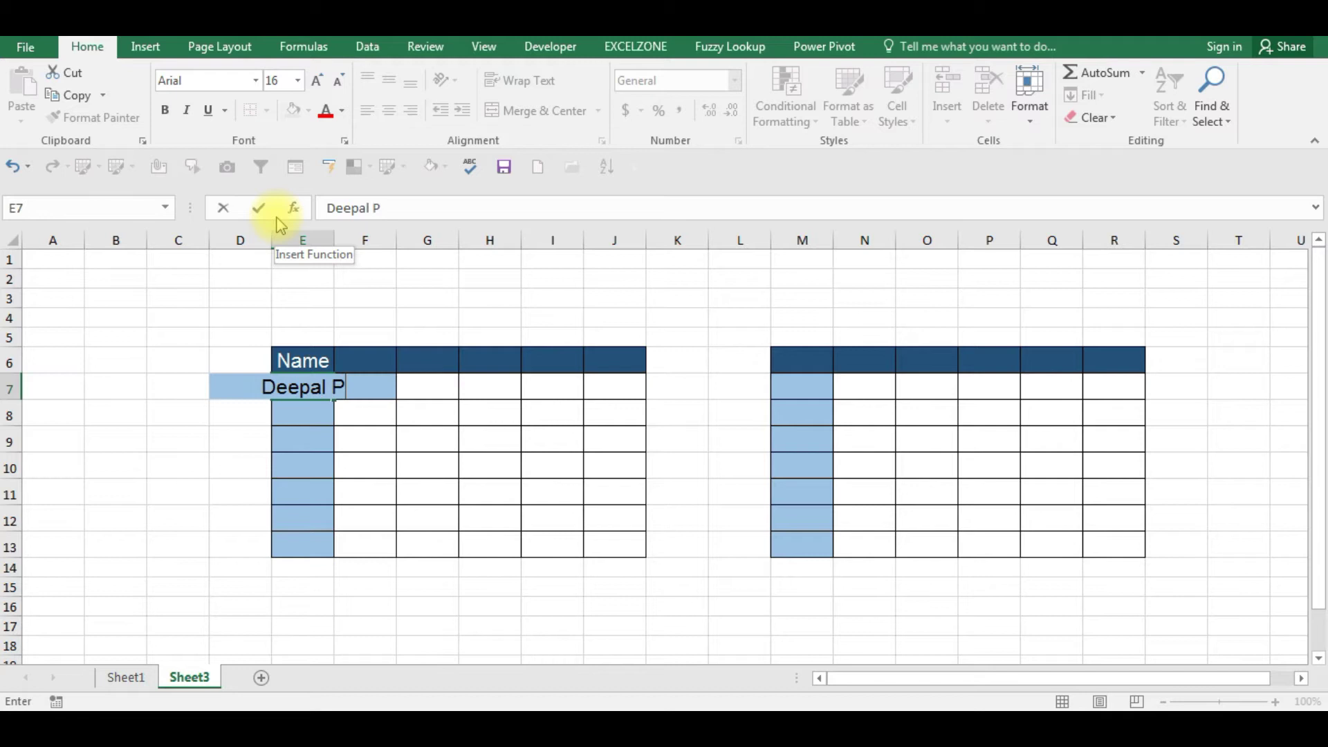
# - Enter a student's name in E7, fill it down to E13, then undo both changes
pyautogui.press('Return')
pyautogui.press('Up')
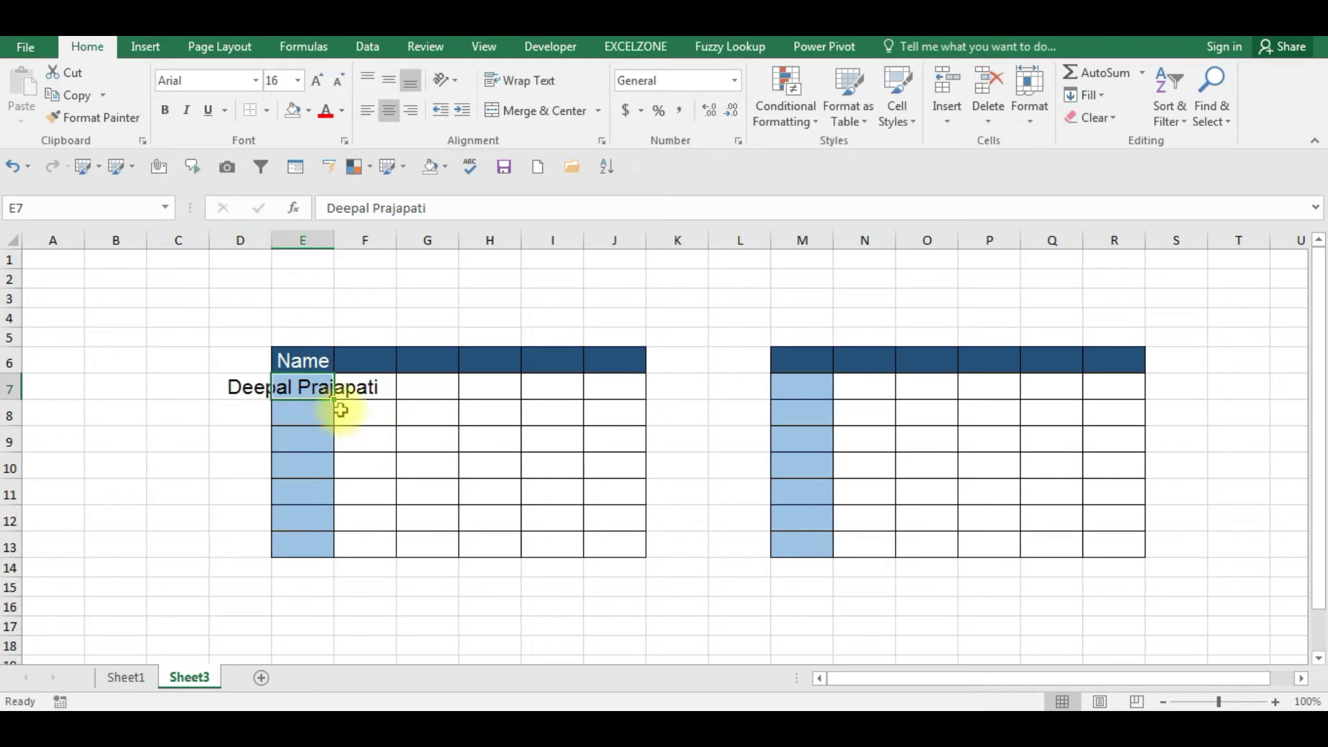
pyautogui.moveTo(335, 401); pyautogui.dragTo(313, 562)
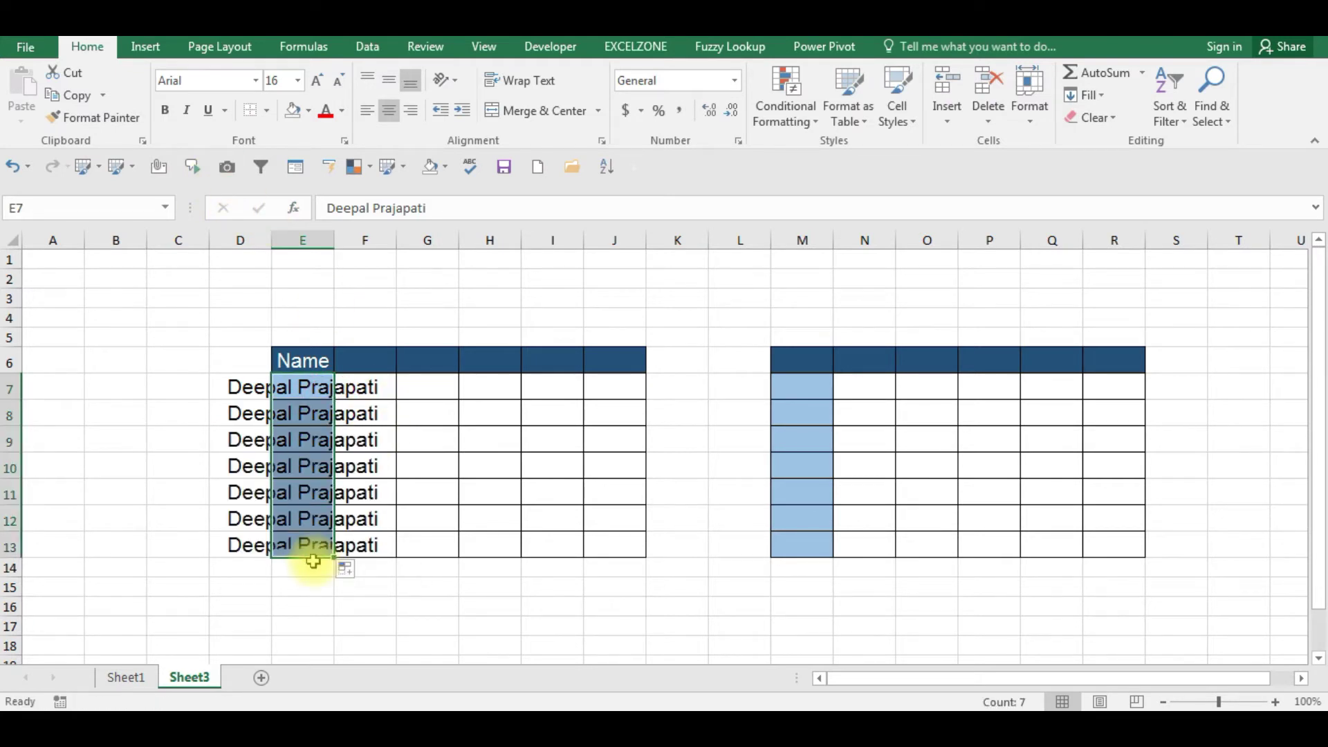
pyautogui.hotkey('ctrl', 'z')
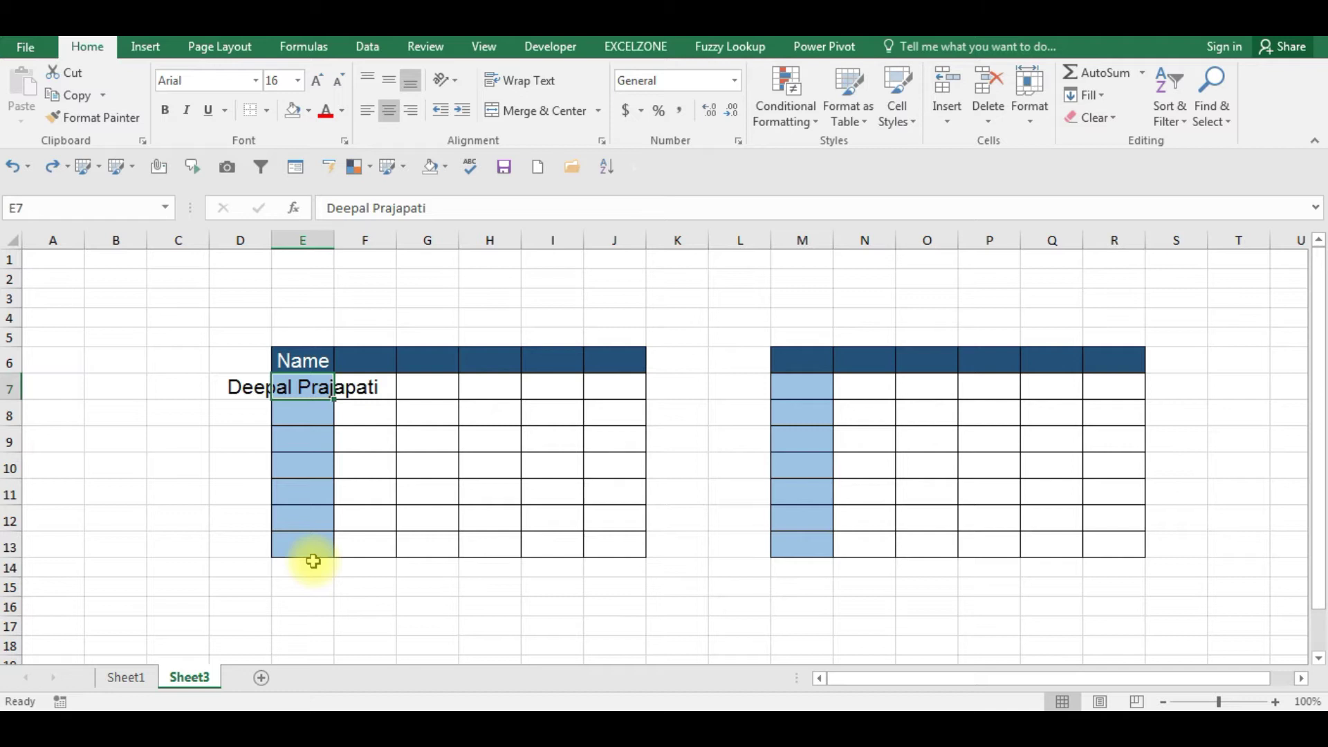
pyautogui.hotkey('ctrl', 'z')
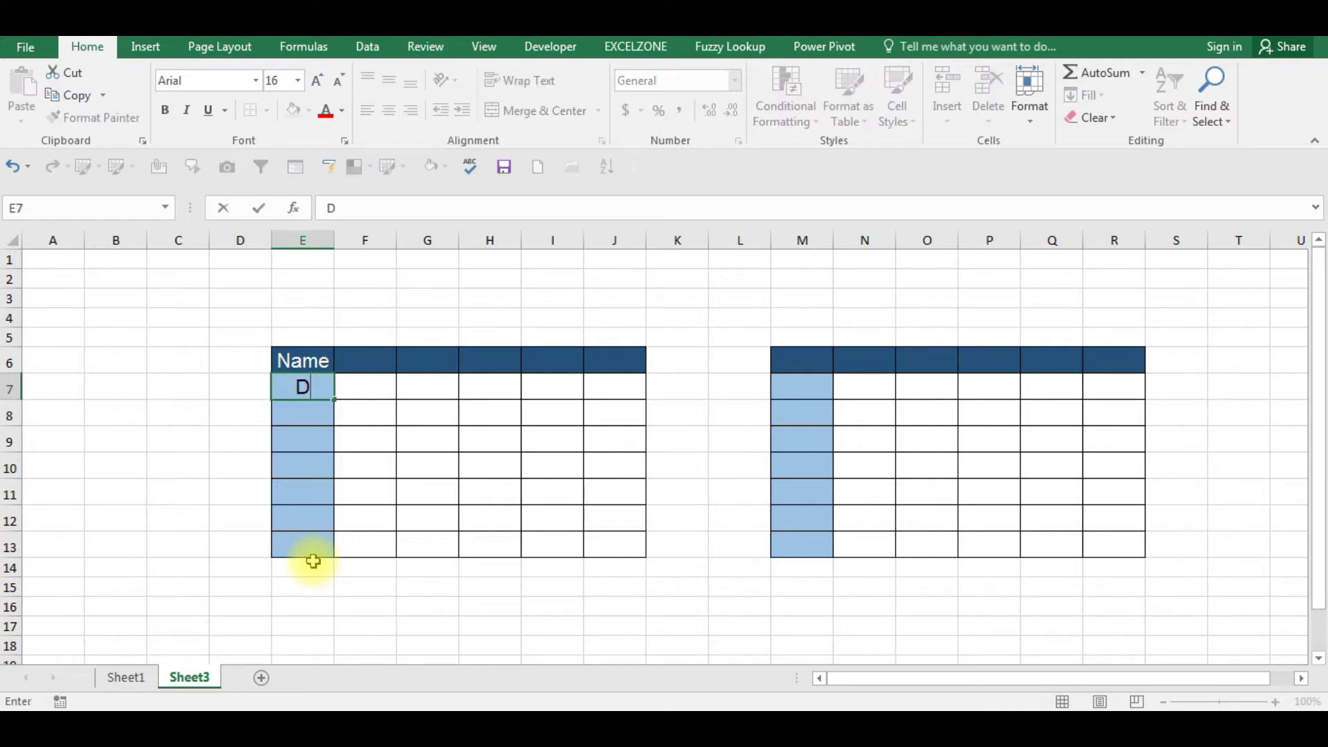
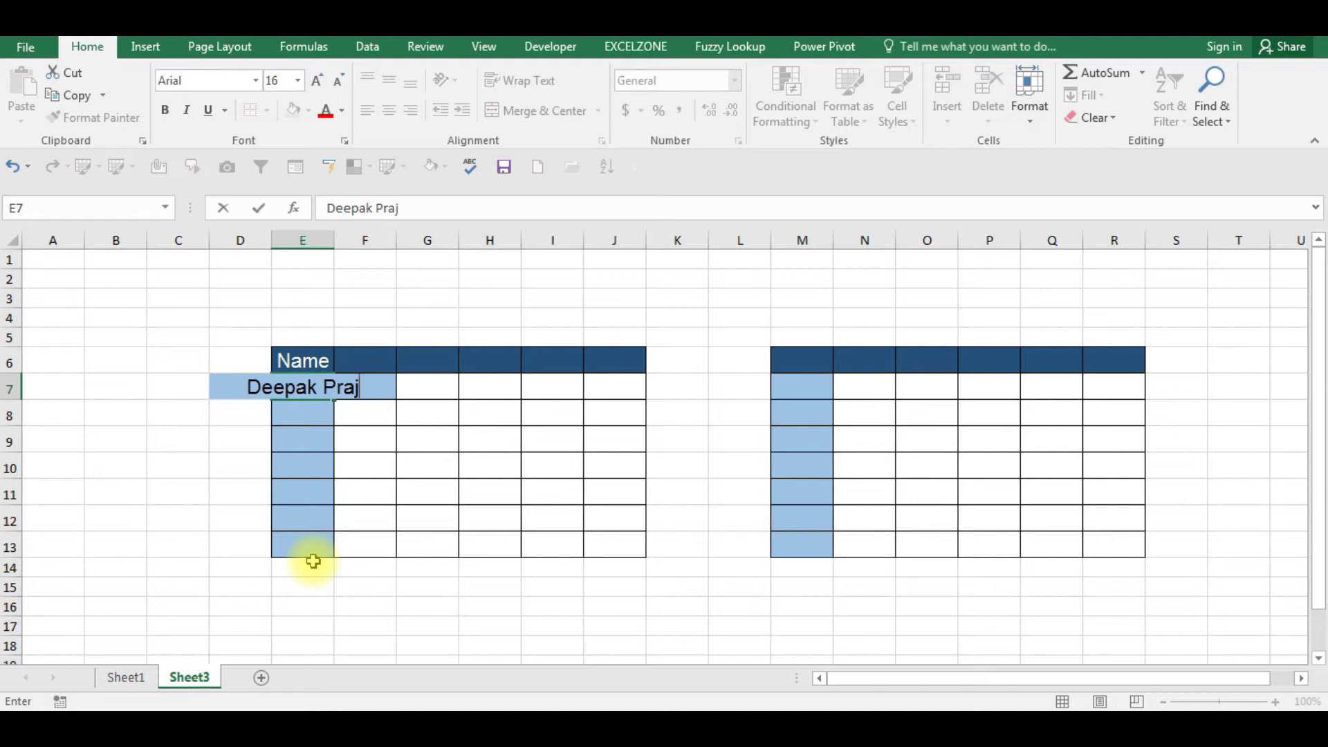
# - Enter the corrected student name in E7, fill names down to E13, and AutoFit column E
pyautogui.press('Return')
pyautogui.press('Up')
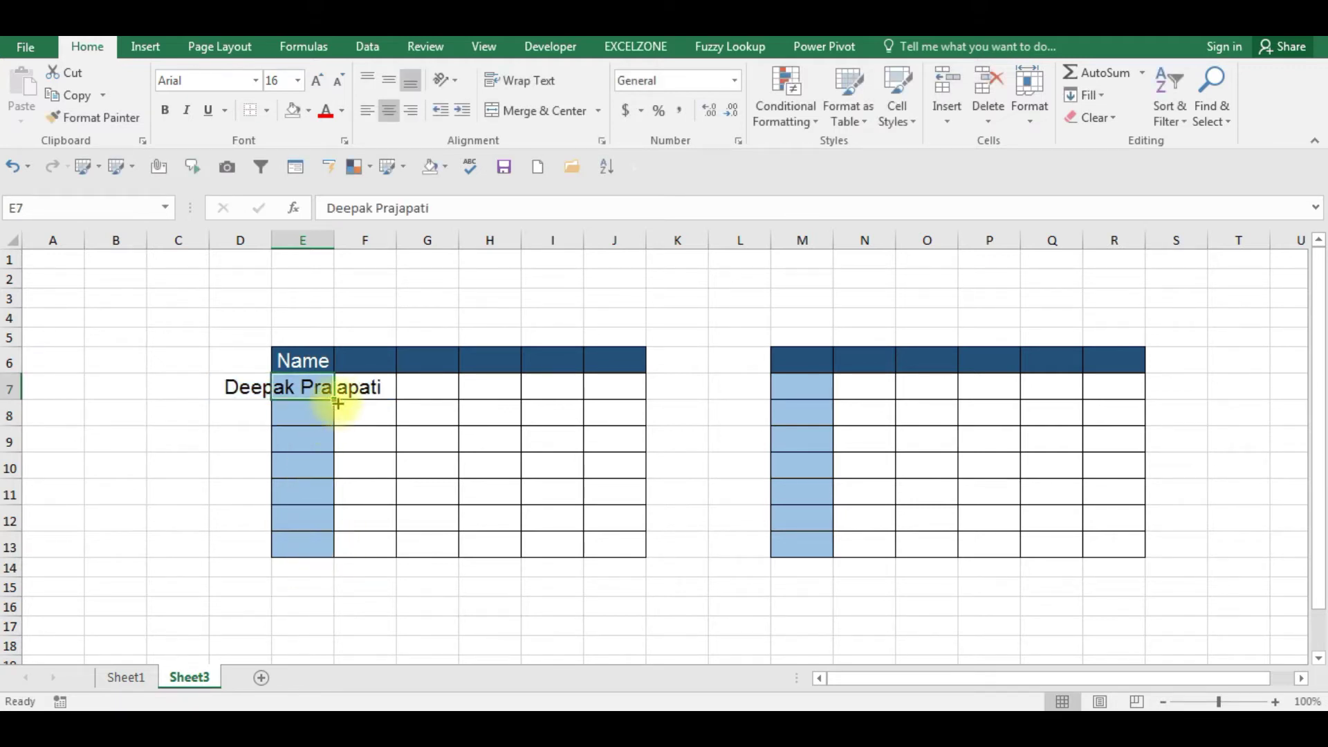
pyautogui.moveTo(334, 401); pyautogui.dragTo(338, 550)
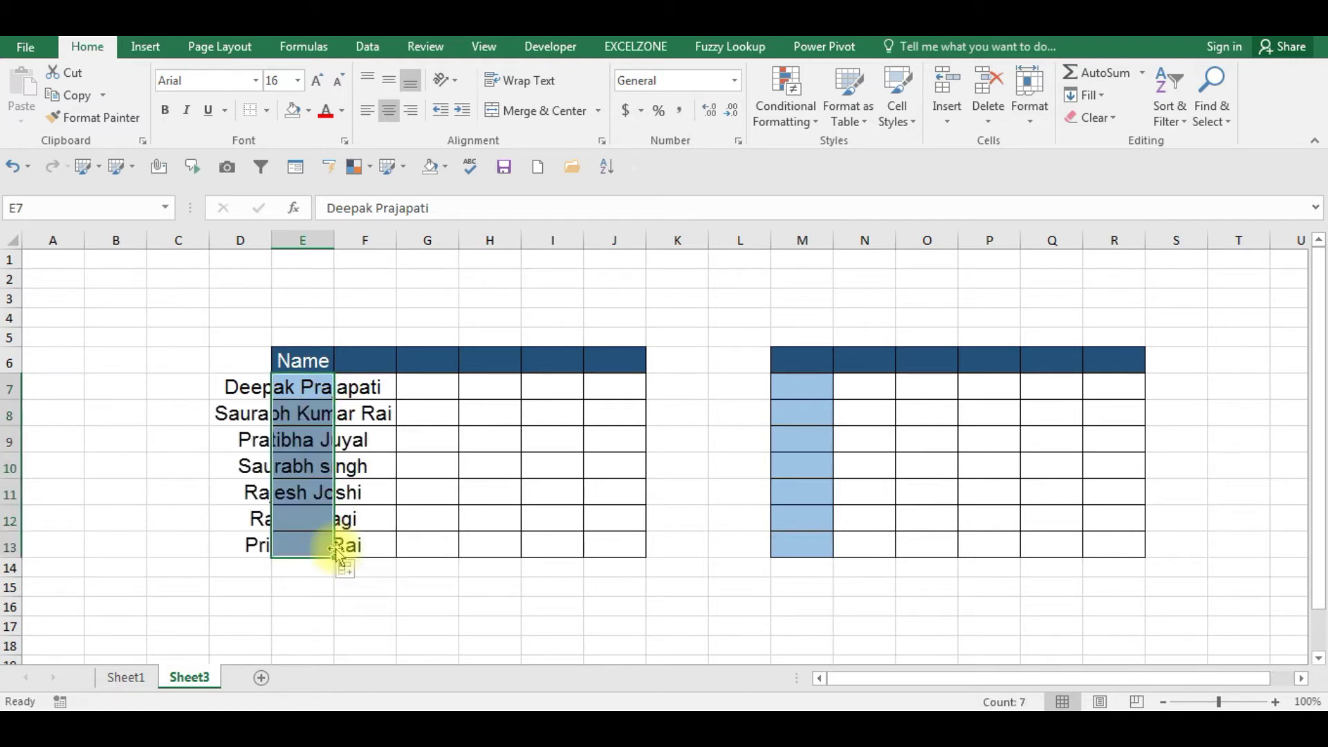
pyautogui.hotkey('alt', 'o')
pyautogui.press('a')
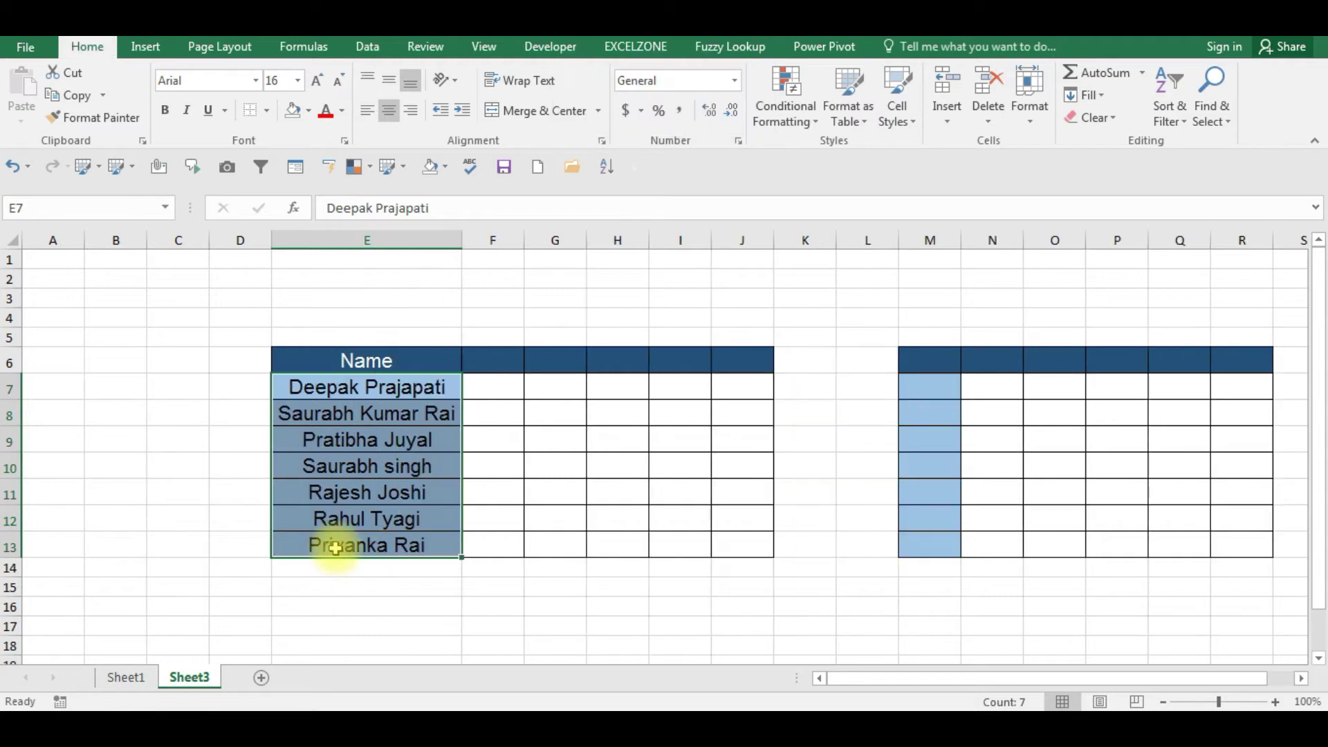
pyautogui.press('Down')
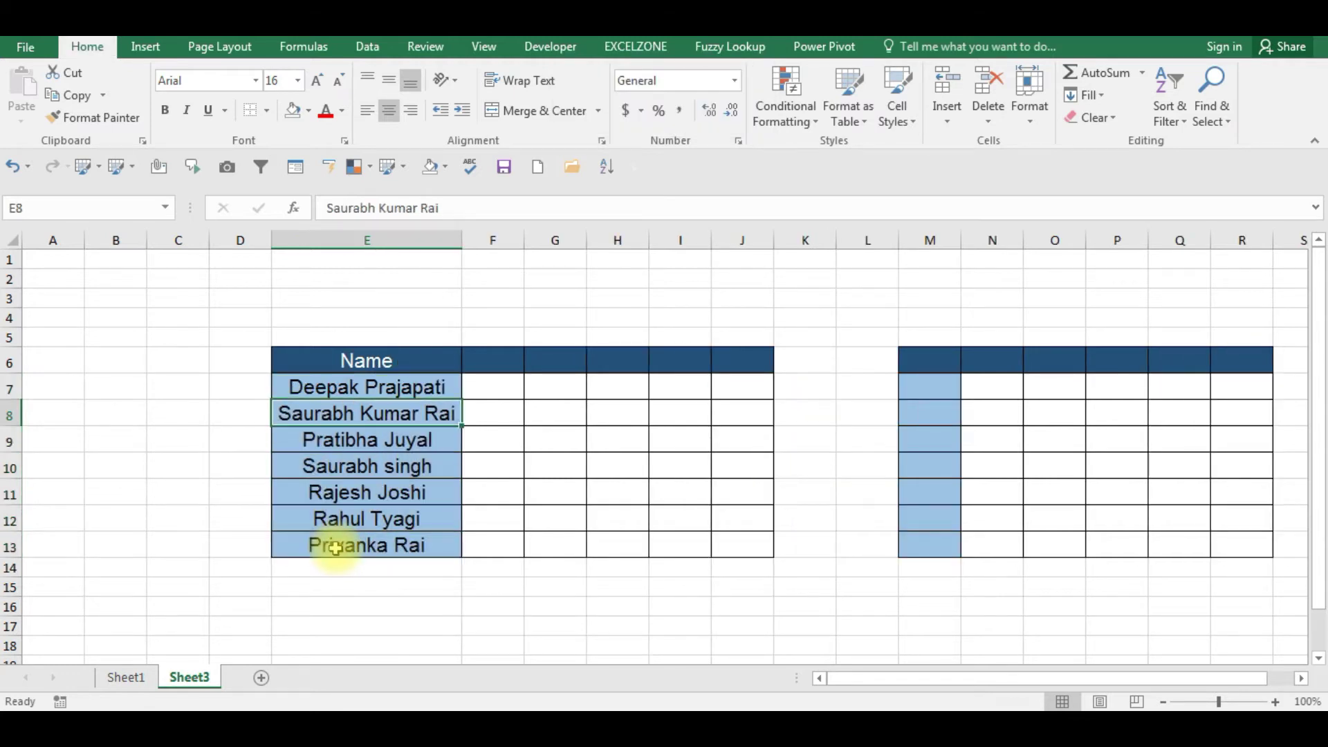
pyautogui.press('Up')
pyautogui.press('Up')
pyautogui.press('Right')
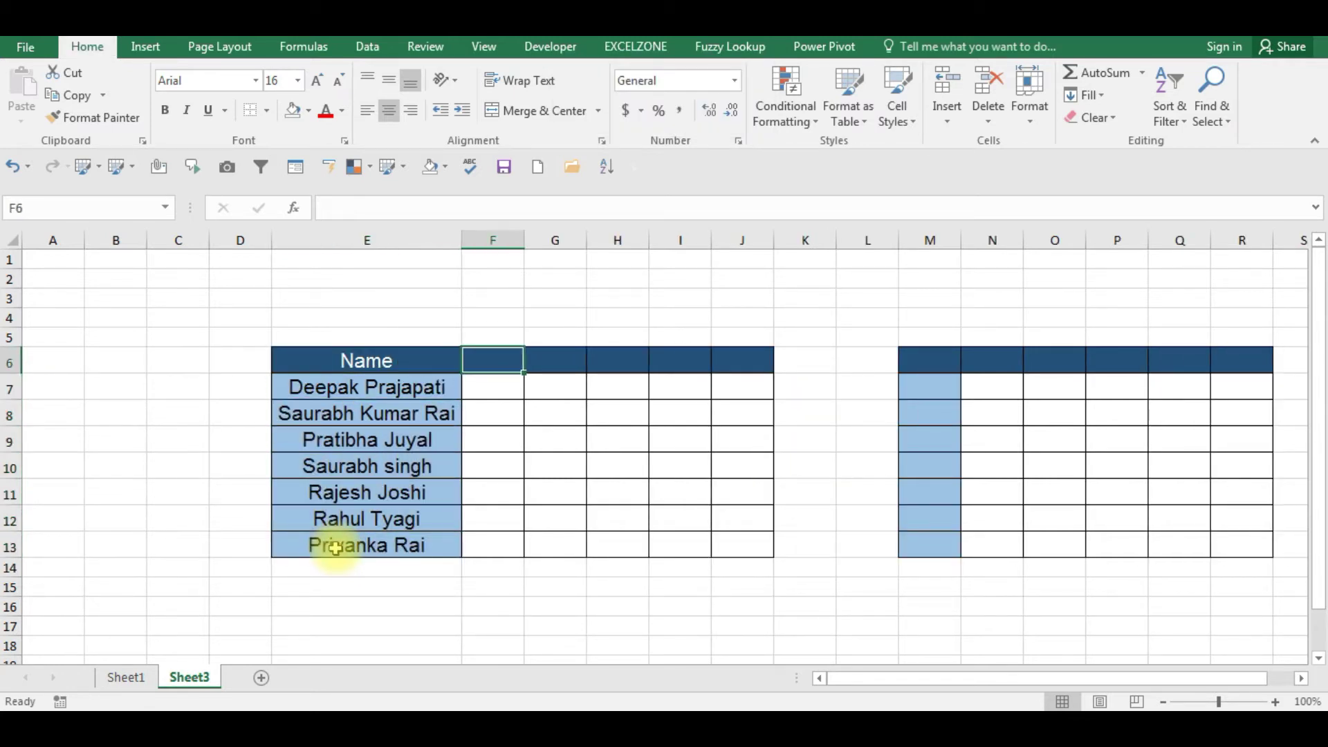
# - Enter Math in F6 and fill it right so Phy, Chem, Eng and Eco reach J6
pyautogui.write('Mat')
pyautogui.click(335, 548)
pyautogui.press('Up')
pyautogui.press('Up')
pyautogui.press('Up')
pyautogui.press('Right')
pyautogui.press('Up')
pyautogui.press('Up')
pyautogui.press('Up')
pyautogui.press('Up')
pyautogui.press('F2')
pyautogui.write('h')
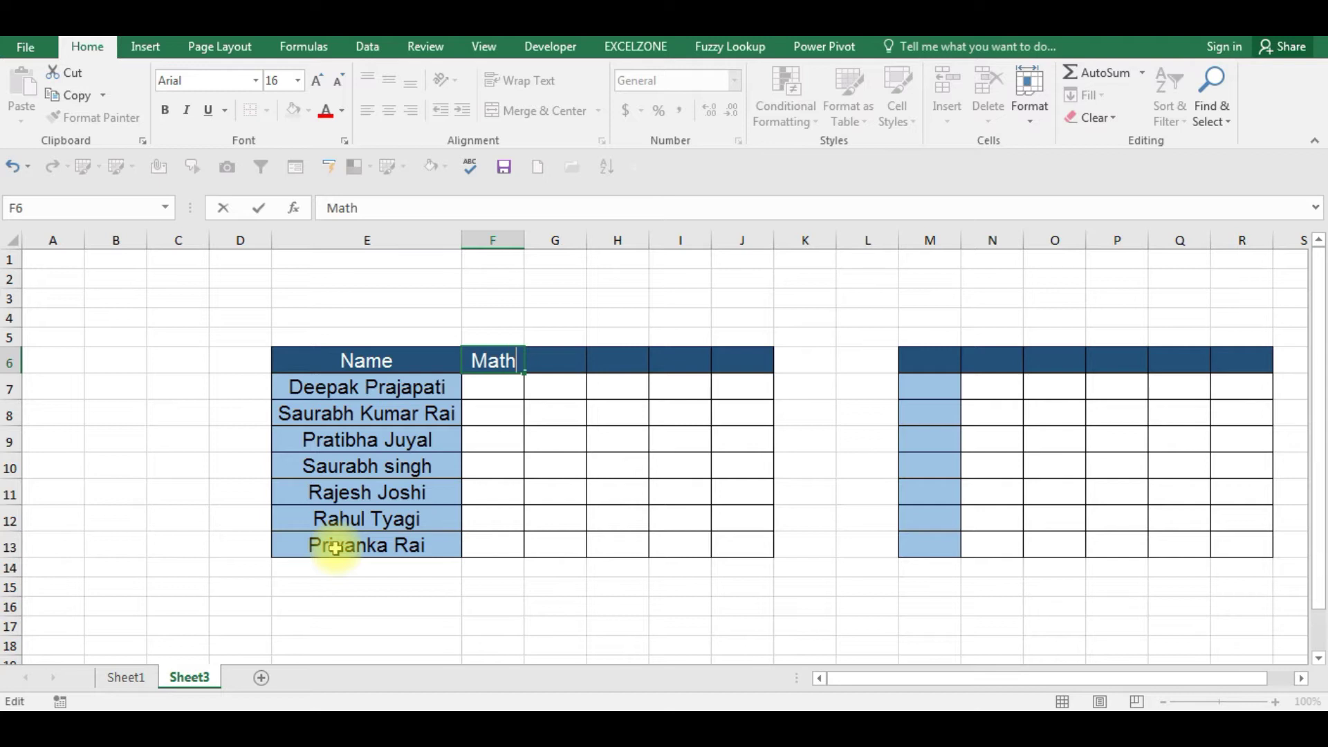
pyautogui.press('Return')
pyautogui.press('Up')
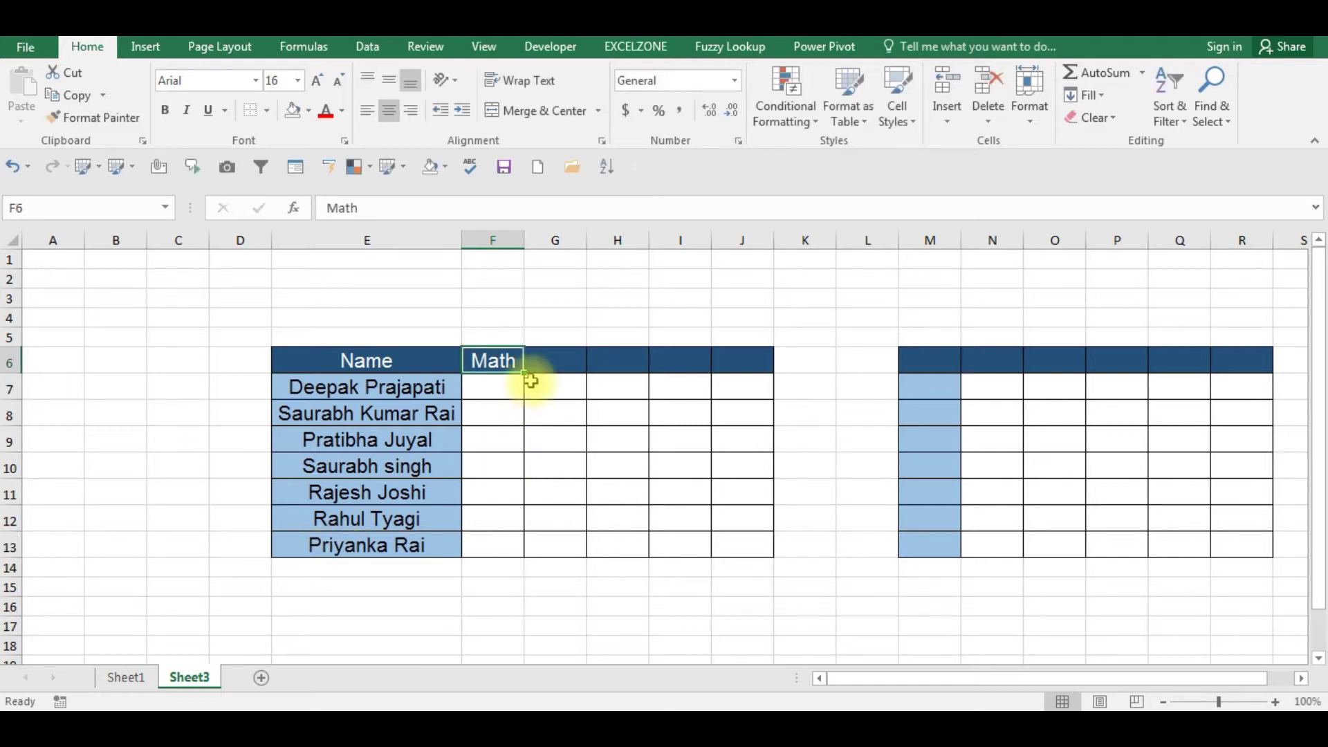
pyautogui.moveTo(524, 372); pyautogui.dragTo(749, 362)
pyautogui.click(552, 420)
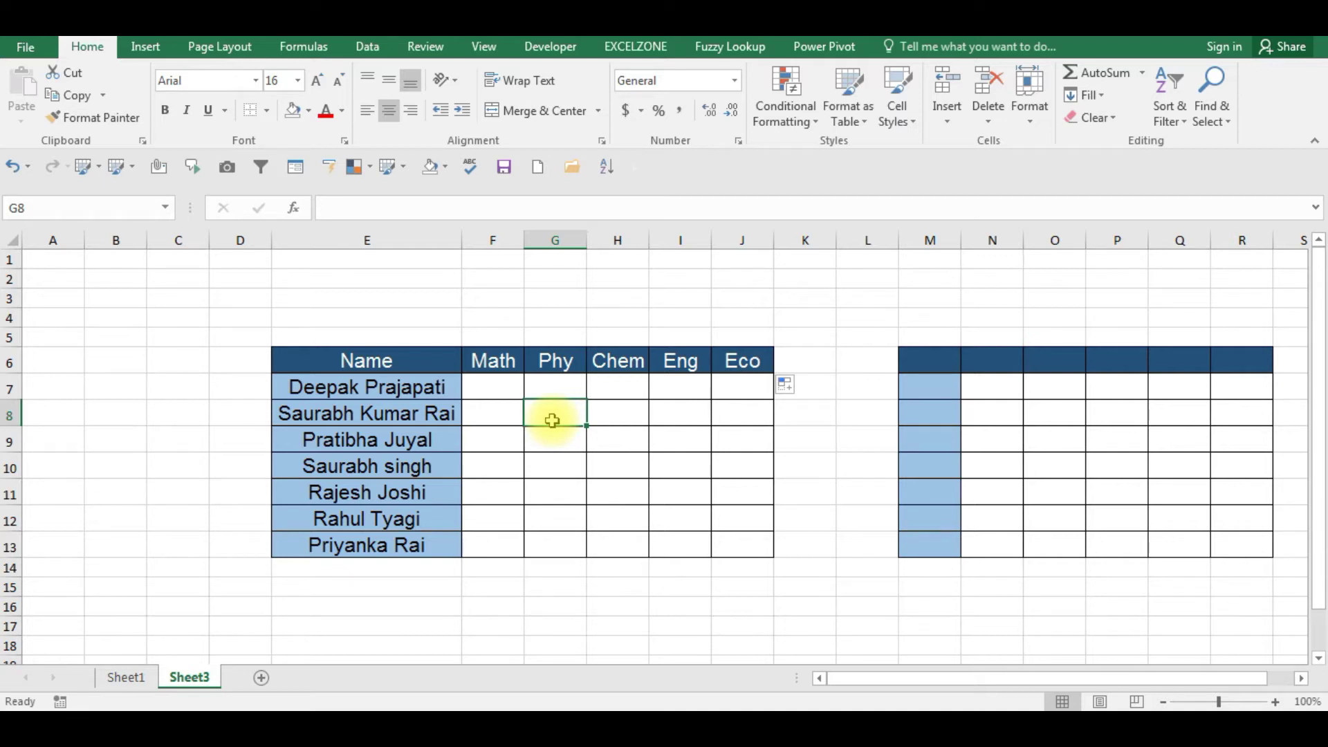
pyautogui.press('Up')
pyautogui.press('Left')
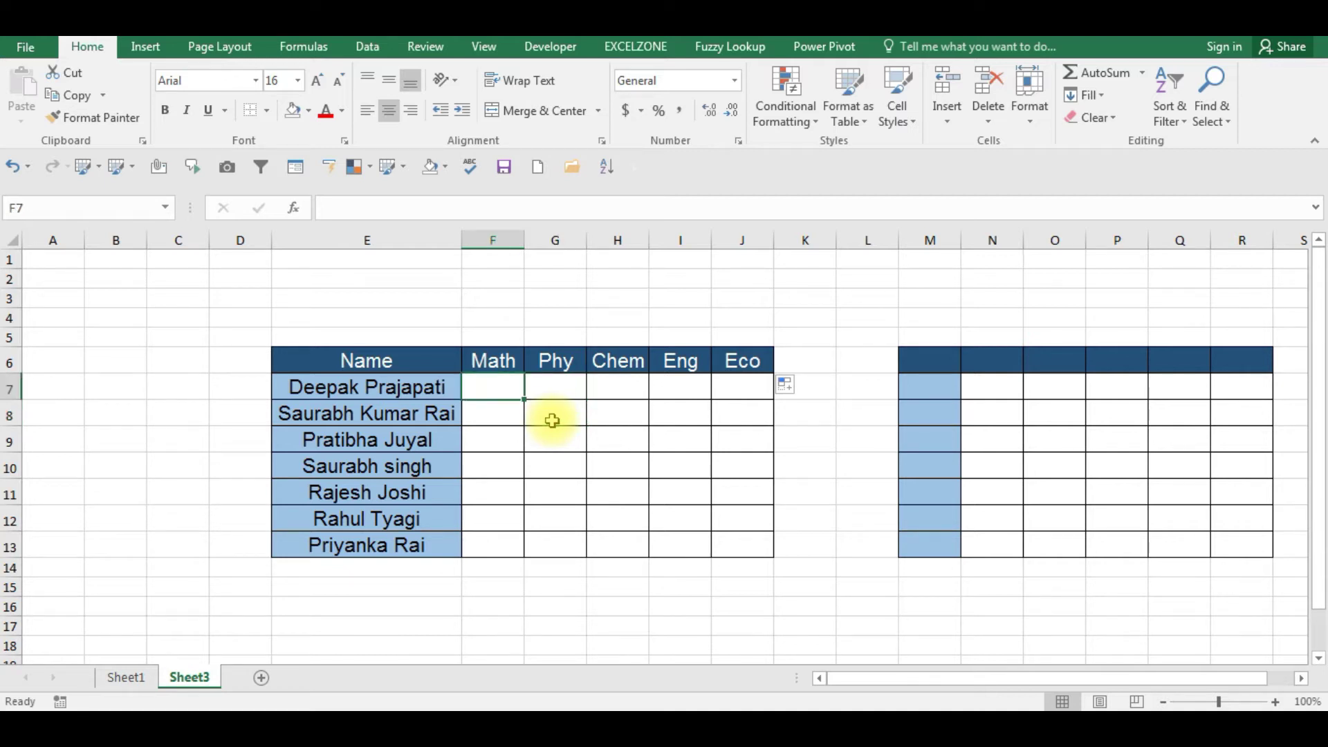
# - Fill F7:J13 with =RANDBETWEEN(30,100) random marks
pyautogui.write('=ran')
pyautogui.click(555, 427)
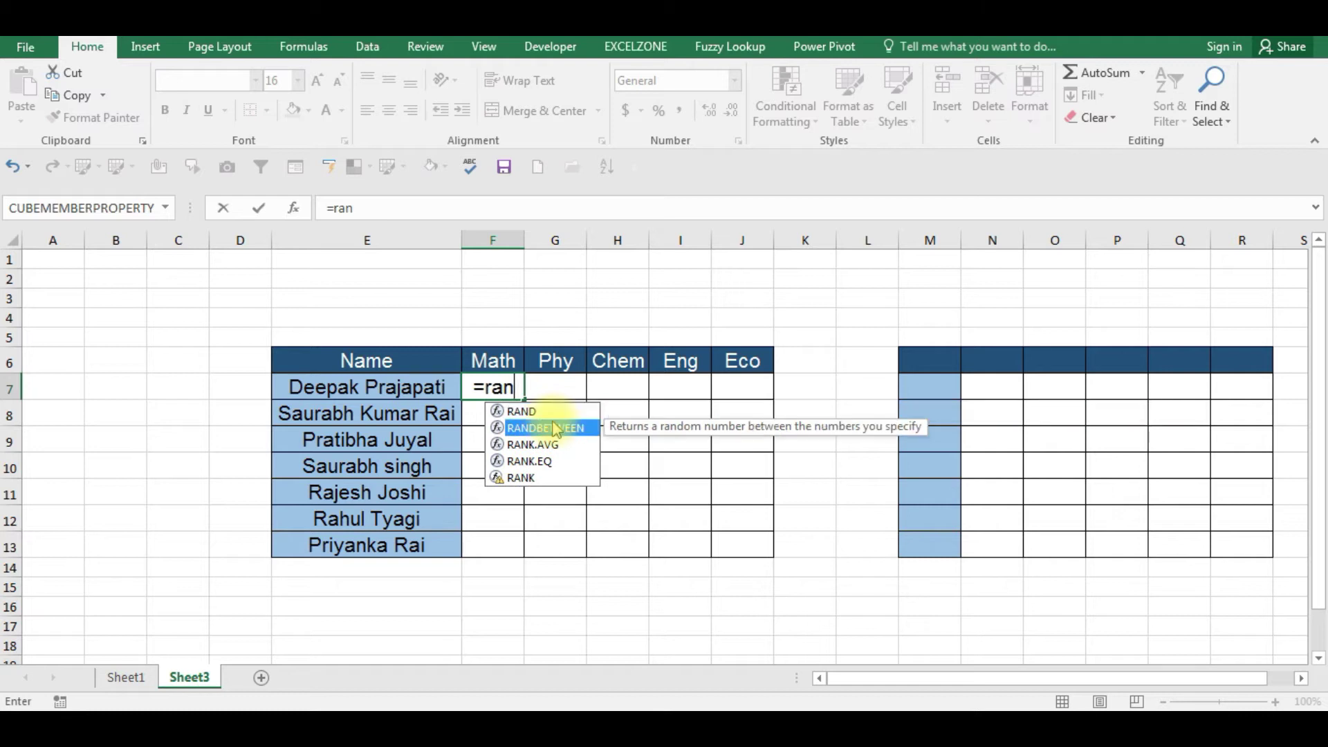
pyautogui.doubleClick(553, 426)
pyautogui.write('30')
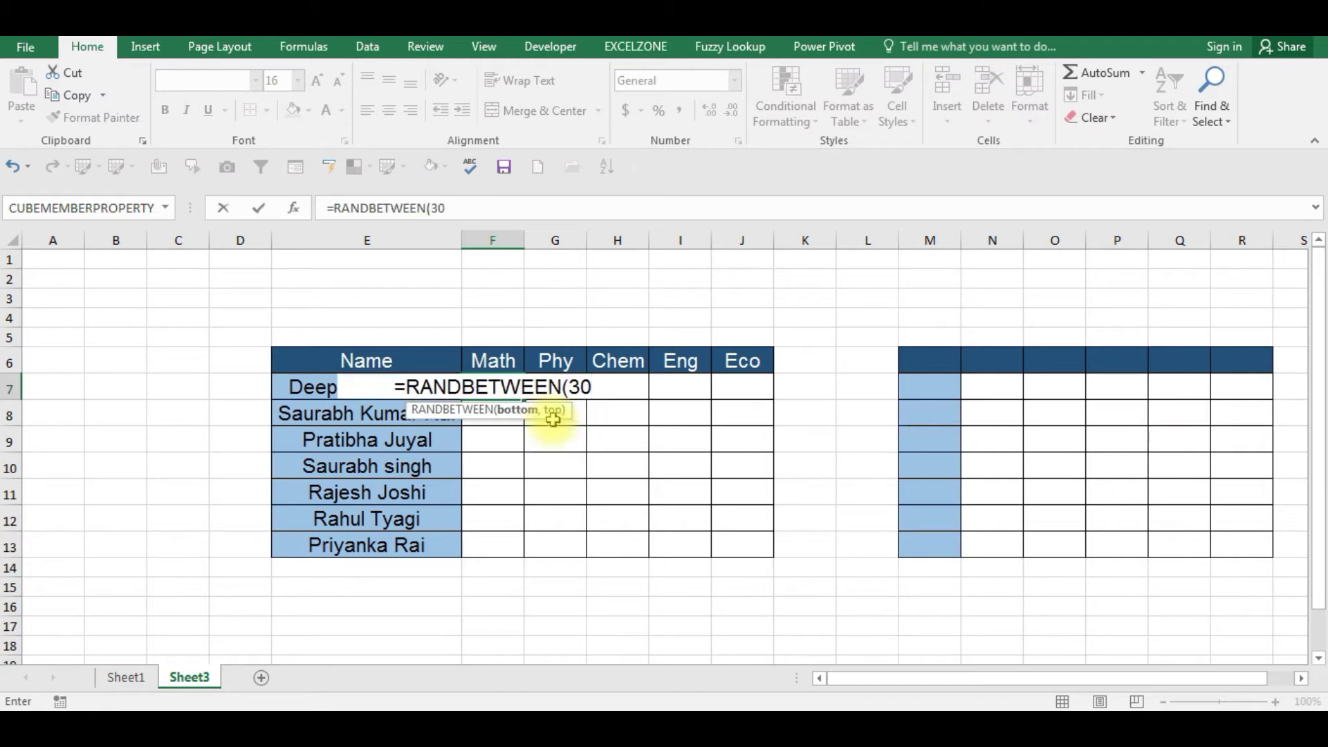
pyautogui.press('Return')
pyautogui.press('Return')
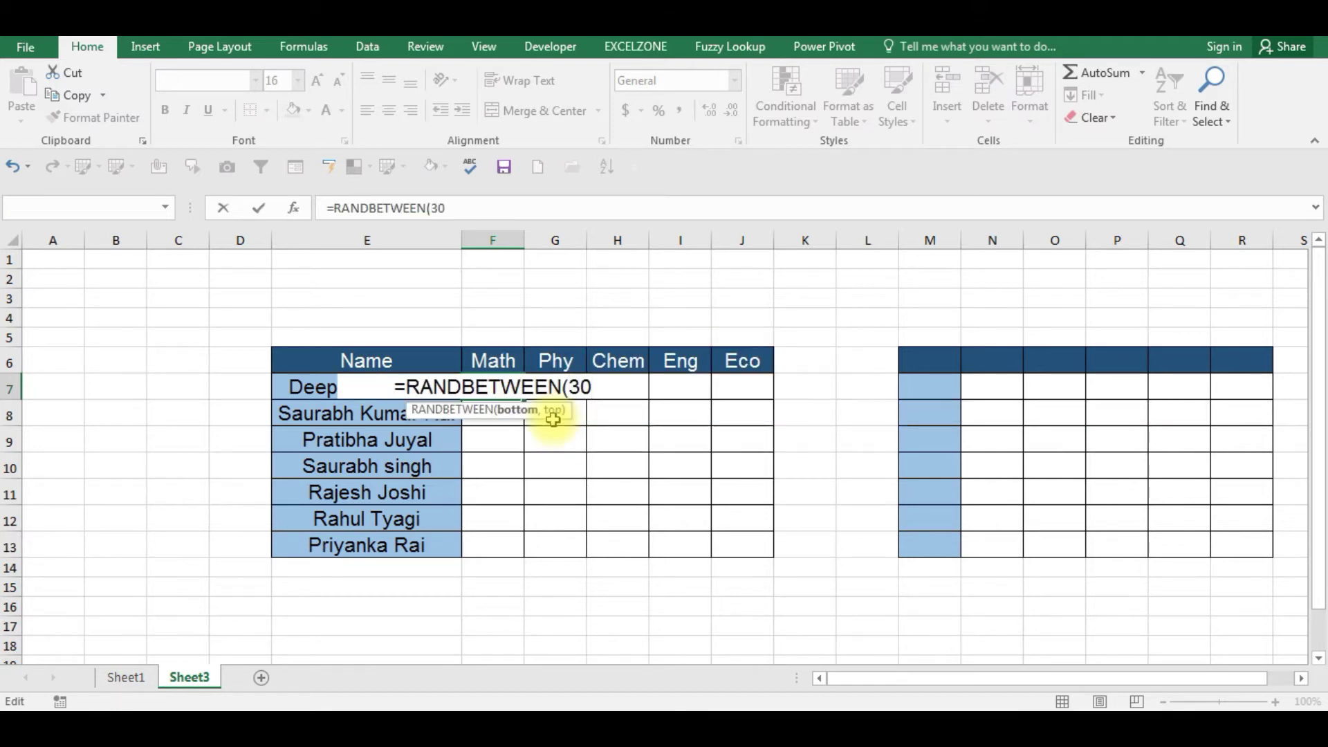
pyautogui.write(',100')
pyautogui.hotkey('ctrl', 'Return')
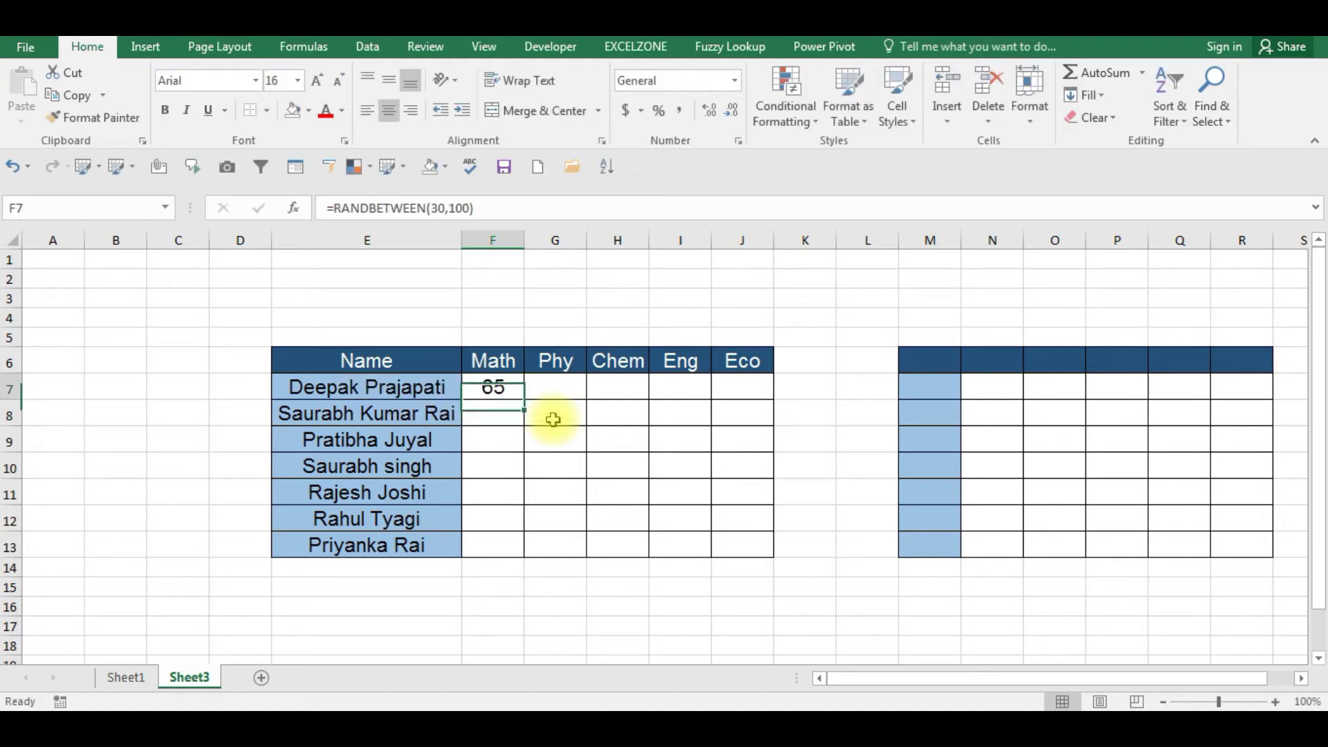
pyautogui.hotkey('shift', 'Right')
pyautogui.hotkey('shift', 'Right')
pyautogui.hotkey('shift', 'Right')
pyautogui.hotkey('shift', 'Right')
pyautogui.hotkey('ctrl', 'r')
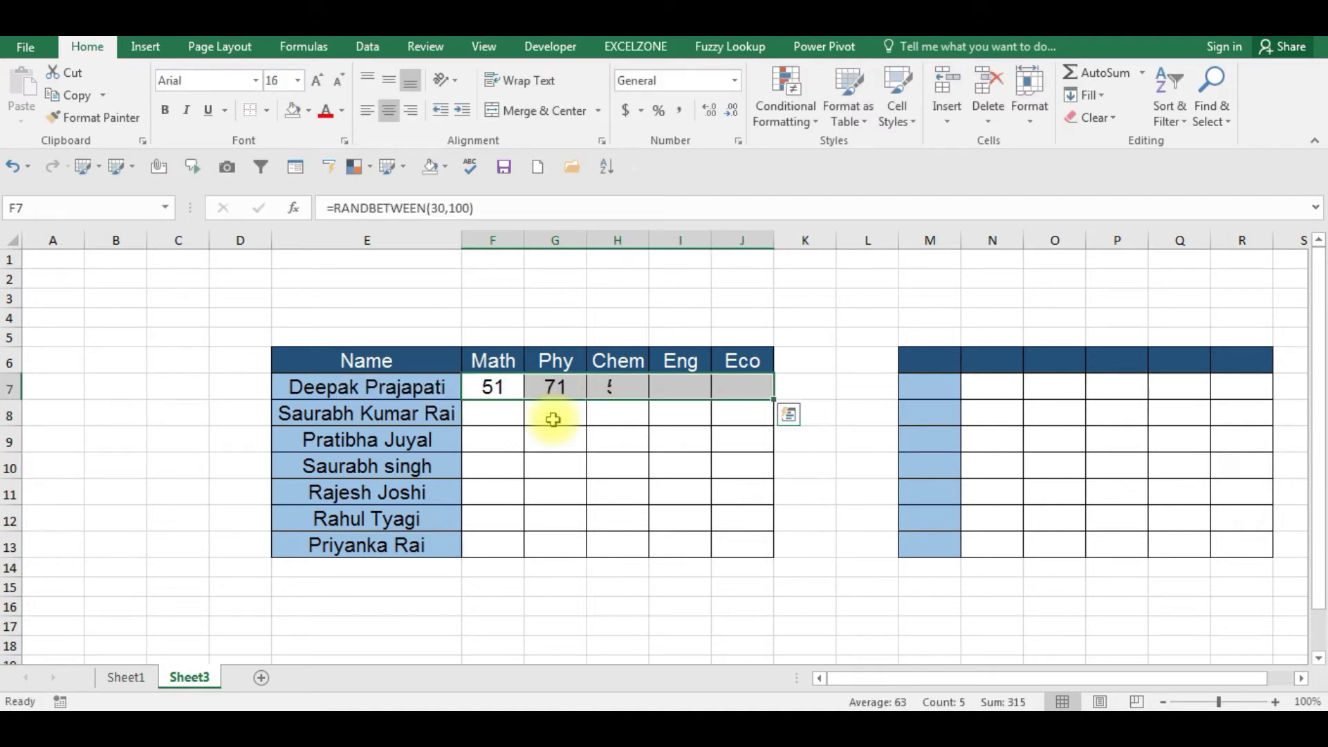
pyautogui.hotkey('shift', 'Down')
pyautogui.hotkey('shift', 'Down')
pyautogui.hotkey('shift', 'Down')
pyautogui.hotkey('shift', 'Down')
pyautogui.hotkey('shift', 'Down')
pyautogui.hotkey('shift', 'Down')
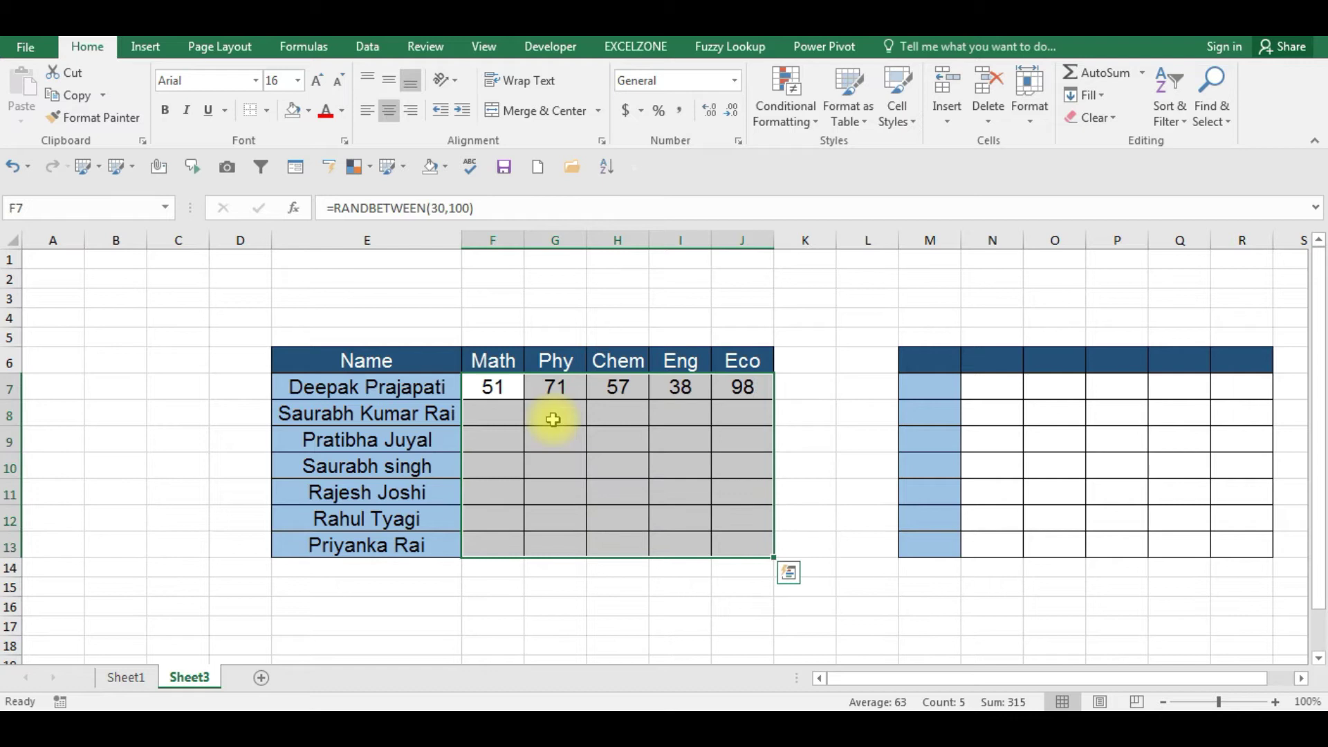
pyautogui.hotkey('ctrl', 'd')
# - Copy the marks block and paste it back as values only
pyautogui.hotkey('ctrl', 'c')
pyautogui.hotkey('ctrl', 'alt', 'v')
pyautogui.press('v')
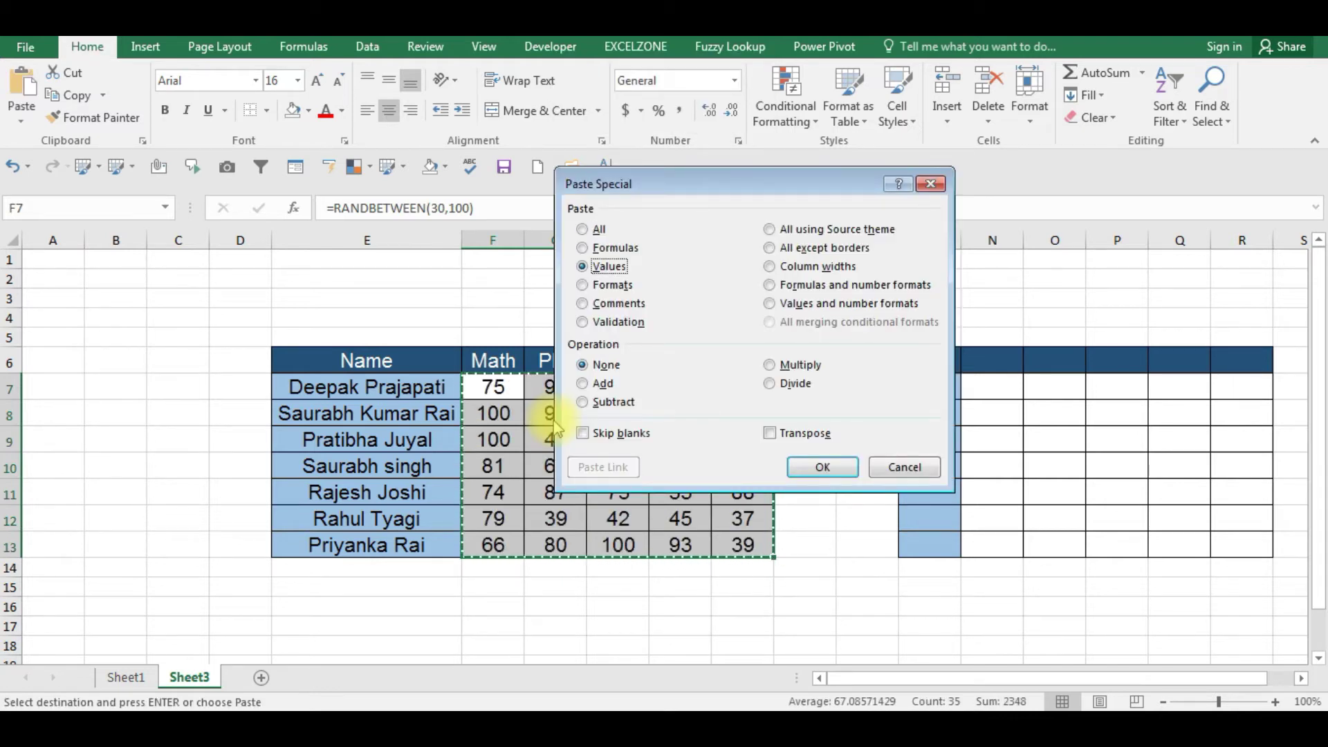
pyautogui.press('Return')
pyautogui.press('Up')
# - Select the seven student names in E7:E13
pyautogui.press('Left')
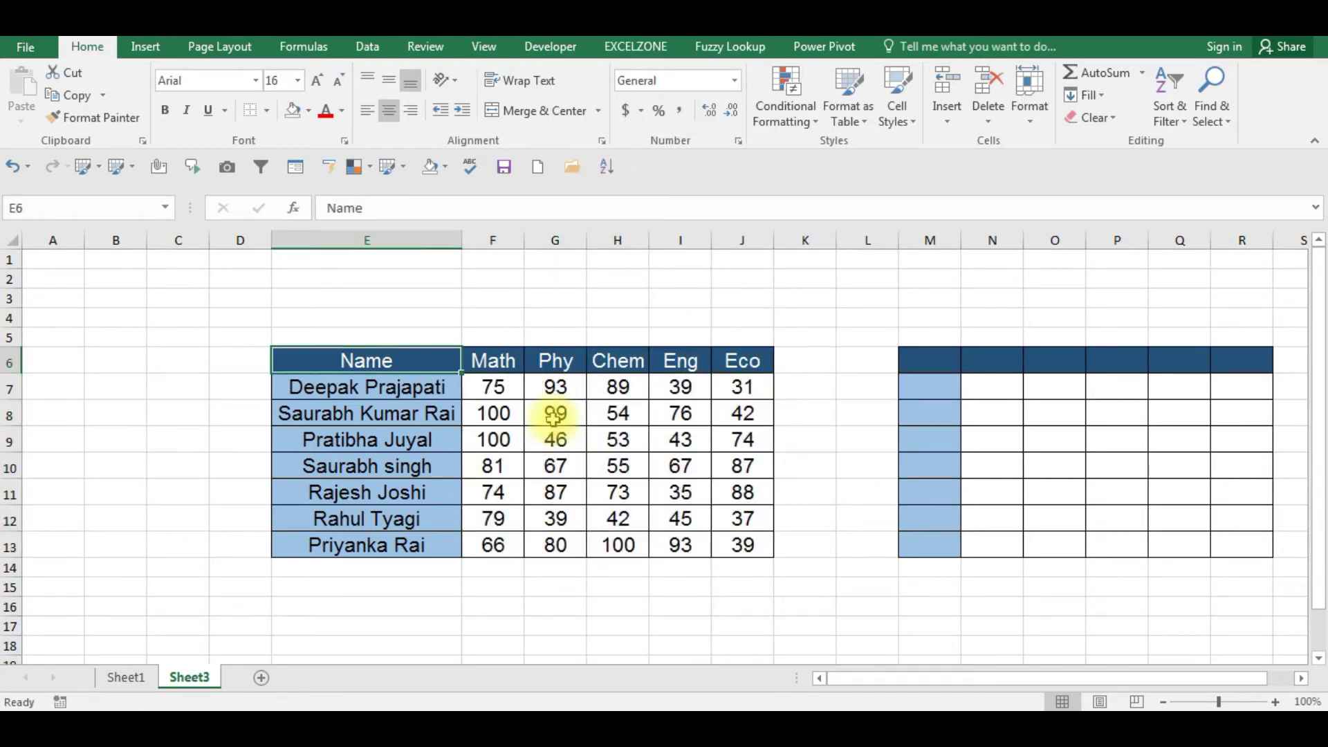
pyautogui.hotkey('ctrl', 'shift', 'Right')
pyautogui.press('Down')
pyautogui.press('Up')
pyautogui.press('Down')
pyautogui.hotkey('ctrl', 'shift', 'Down')
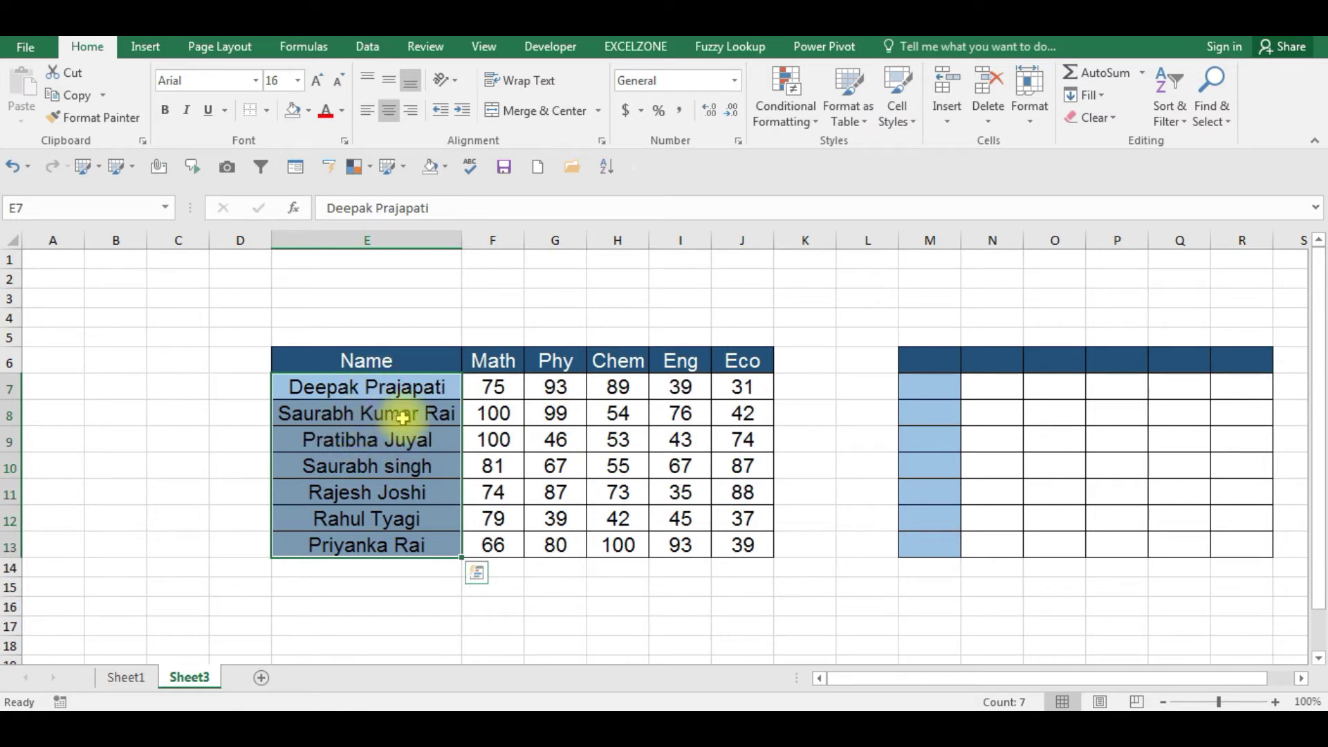
# - Choose Arial Black from the font list for the selected student names in E7:E13
pyautogui.click(257, 82)
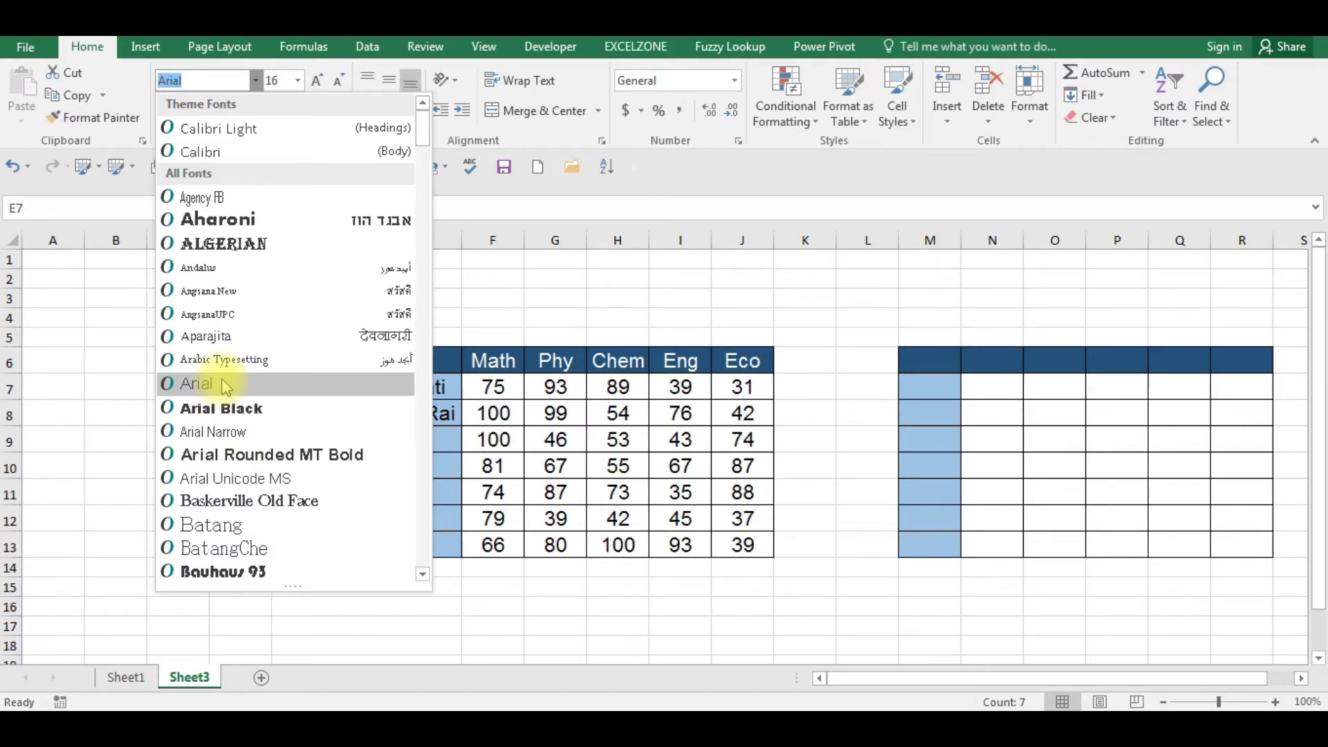
pyautogui.click(224, 385)
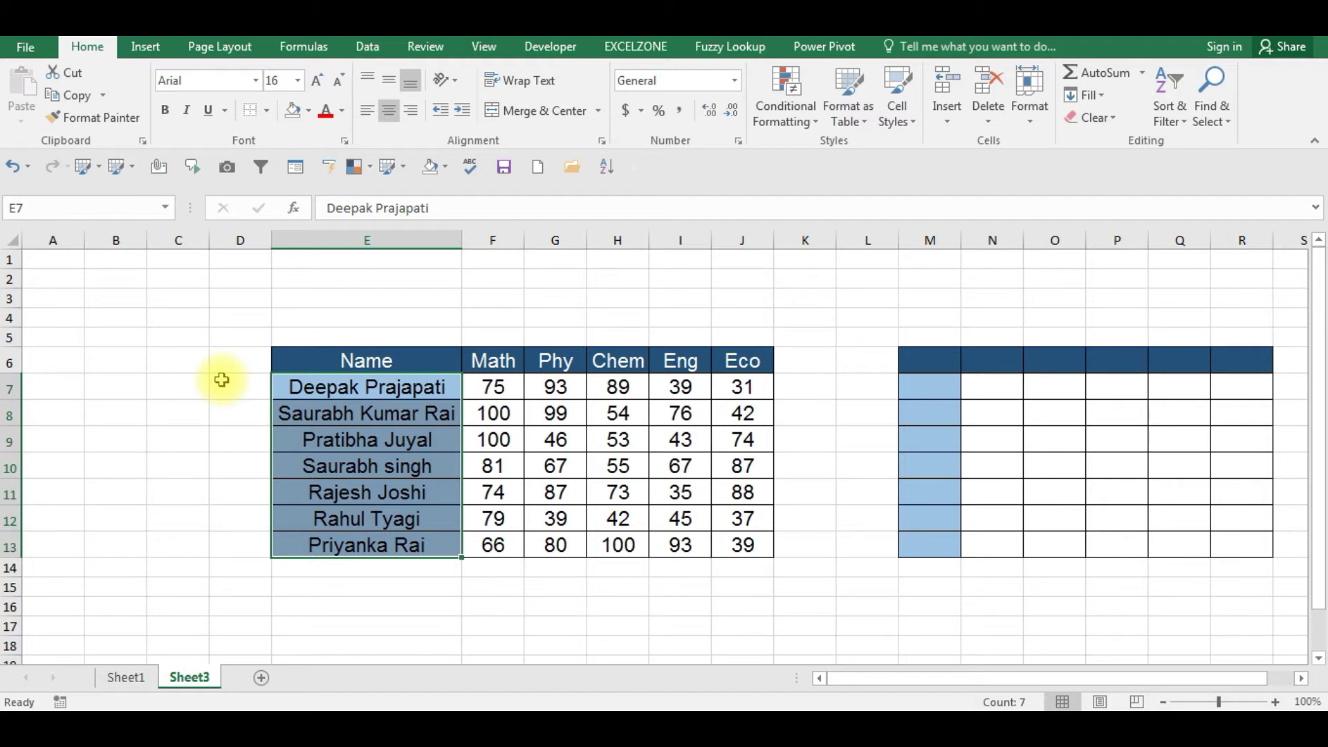
pyautogui.click(256, 80)
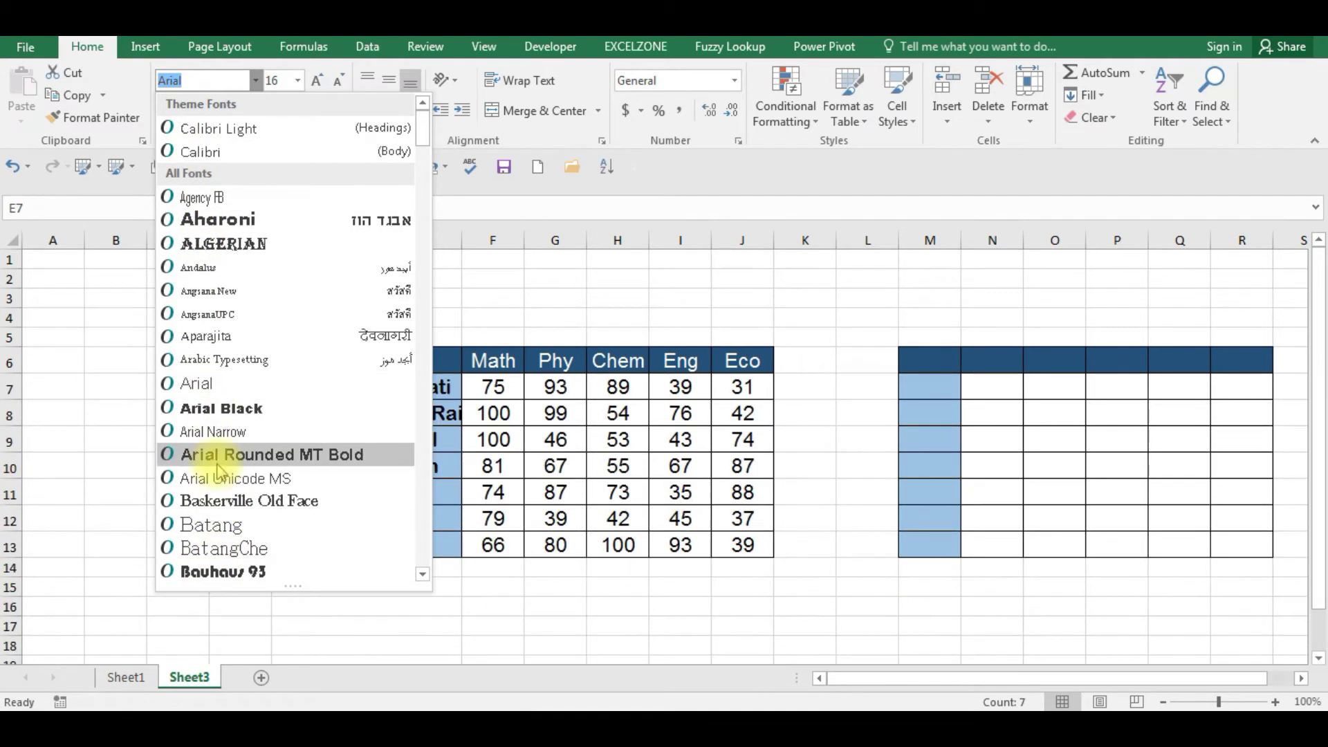
pyautogui.click(227, 409)
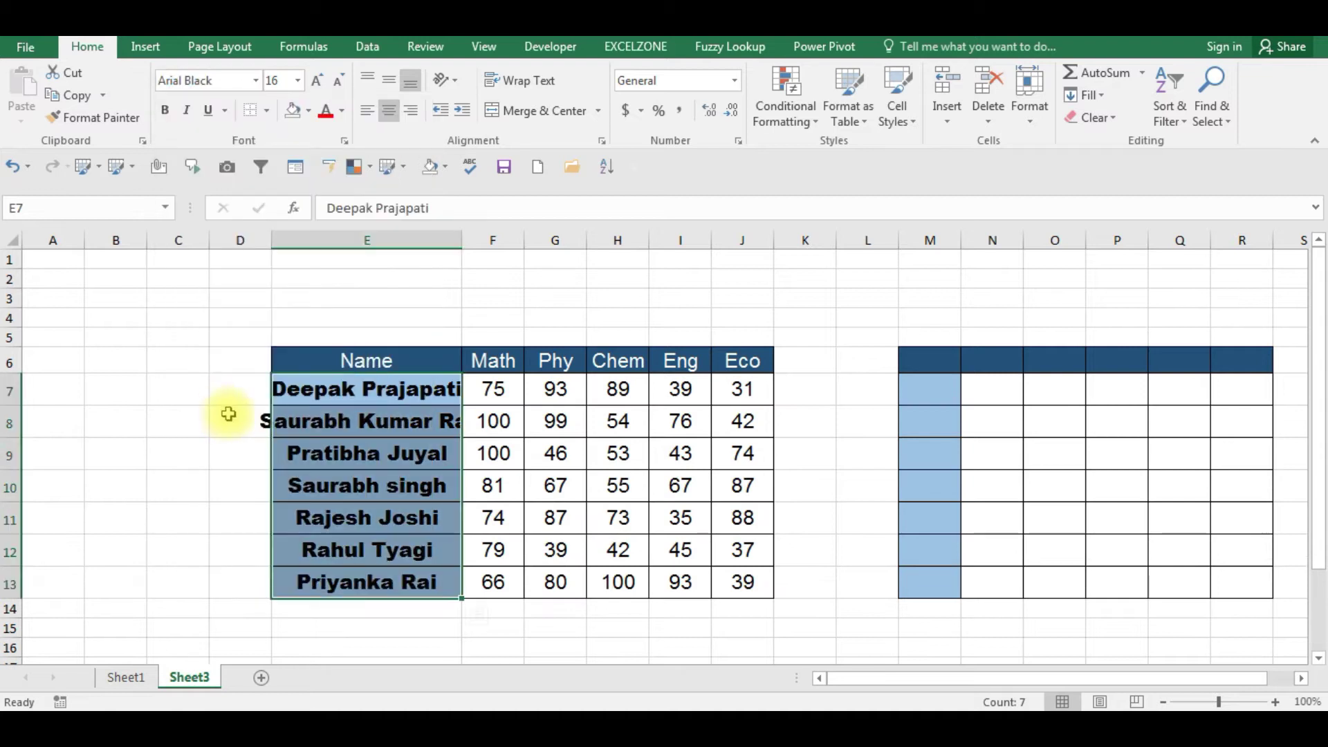
# - AutoFit column E so the full student names fit, using Alt+O, C, A
pyautogui.hotkey('alt', 'o')
pyautogui.press('c')
pyautogui.press('a')
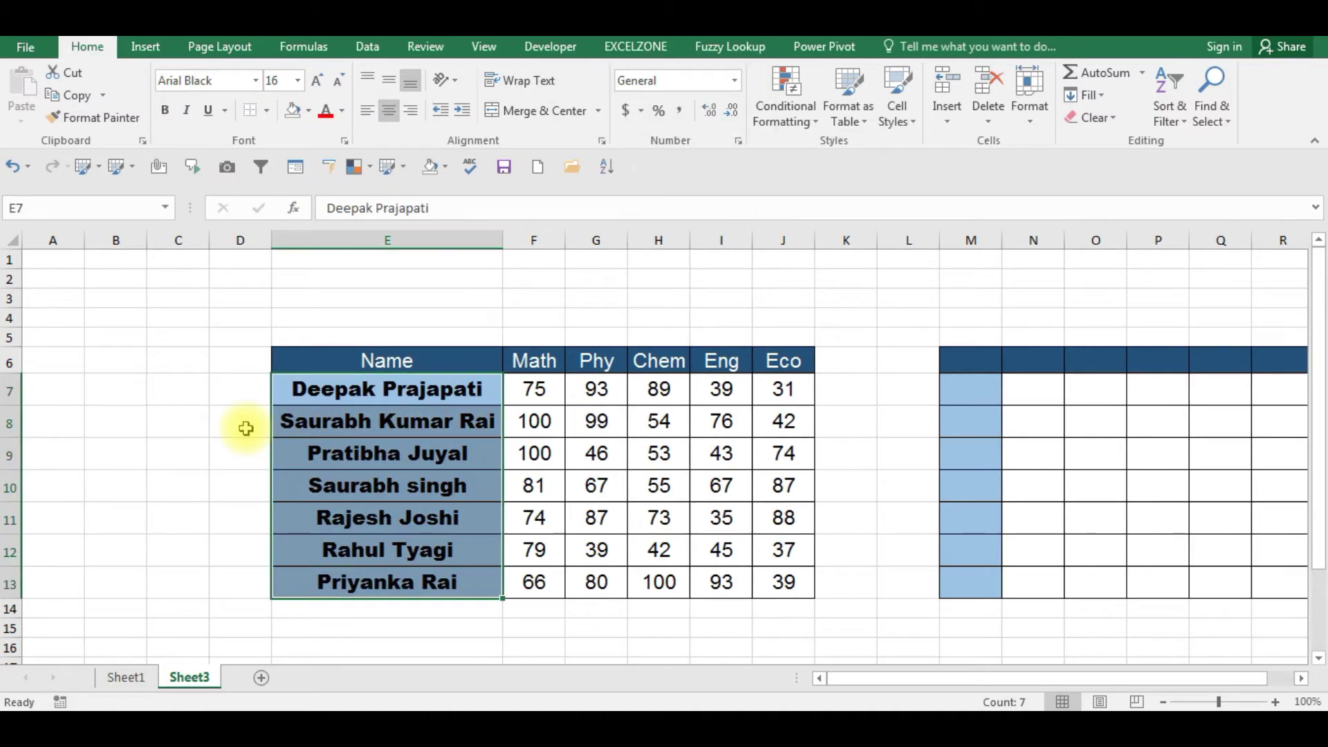
# - Select the student names E7:E13 and set their font size to 10
pyautogui.press('Up')
pyautogui.press('Down')
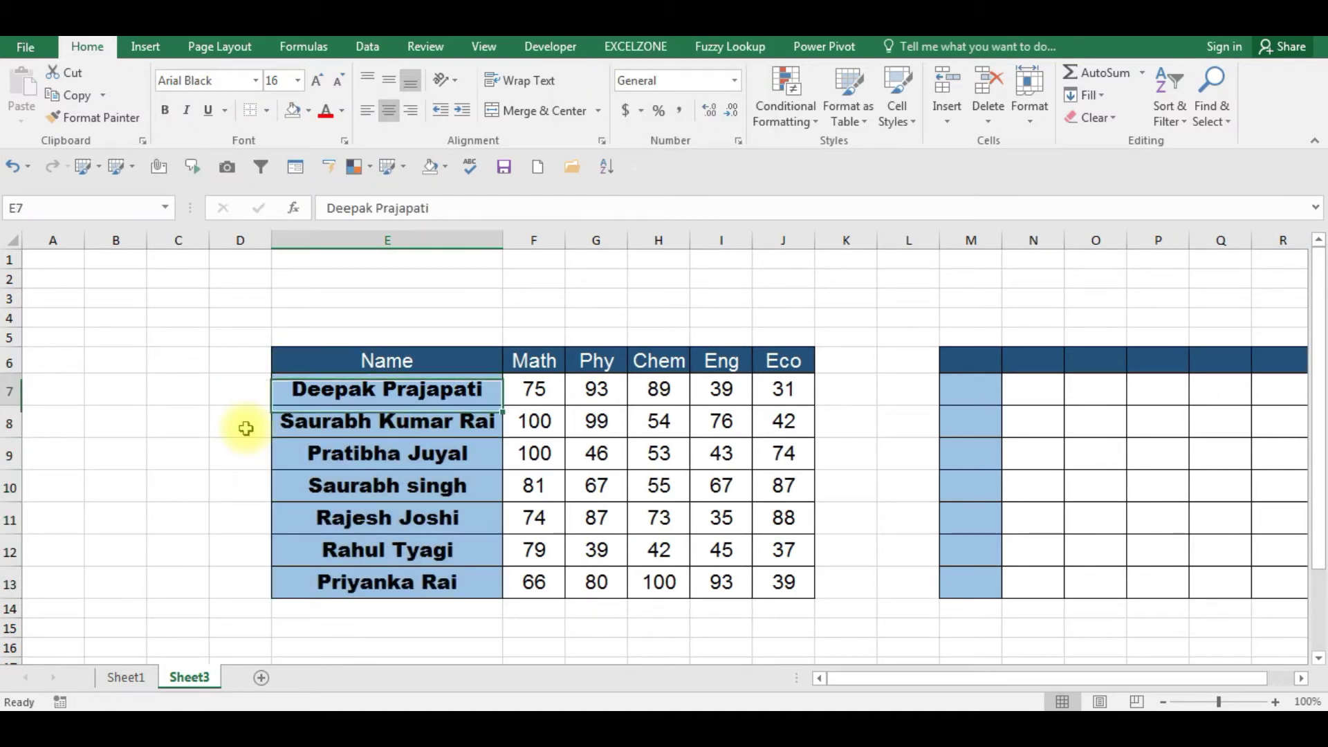
pyautogui.press('Down')
pyautogui.press('Up')
pyautogui.press('Up')
pyautogui.press('Right')
pyautogui.press('Down')
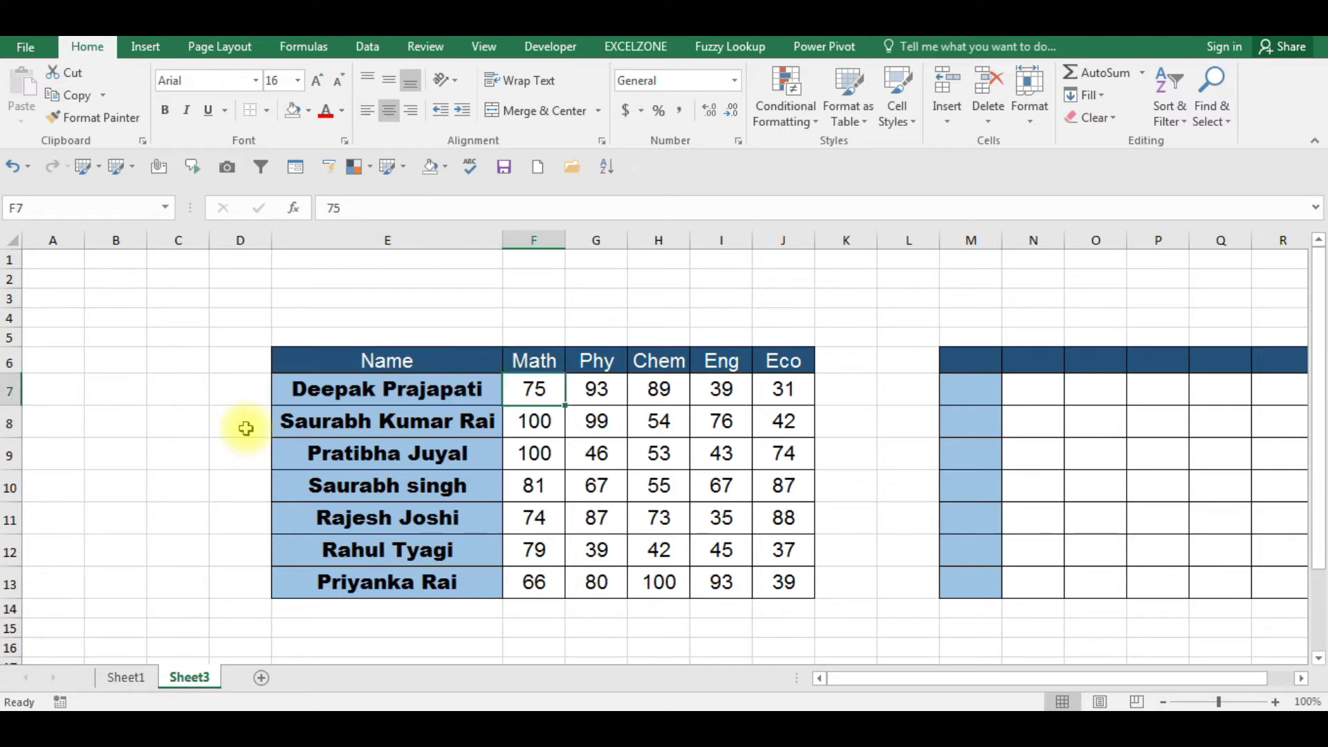
pyautogui.press('Left')
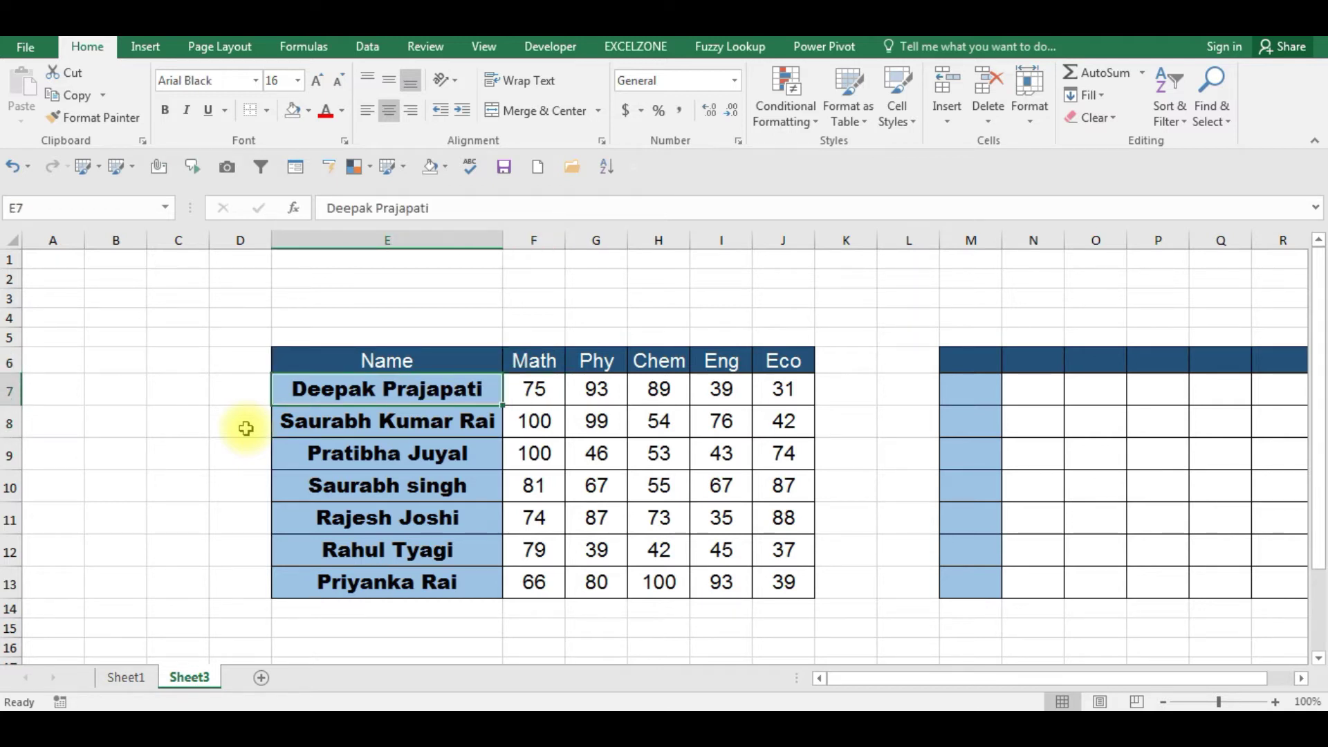
pyautogui.press('Up')
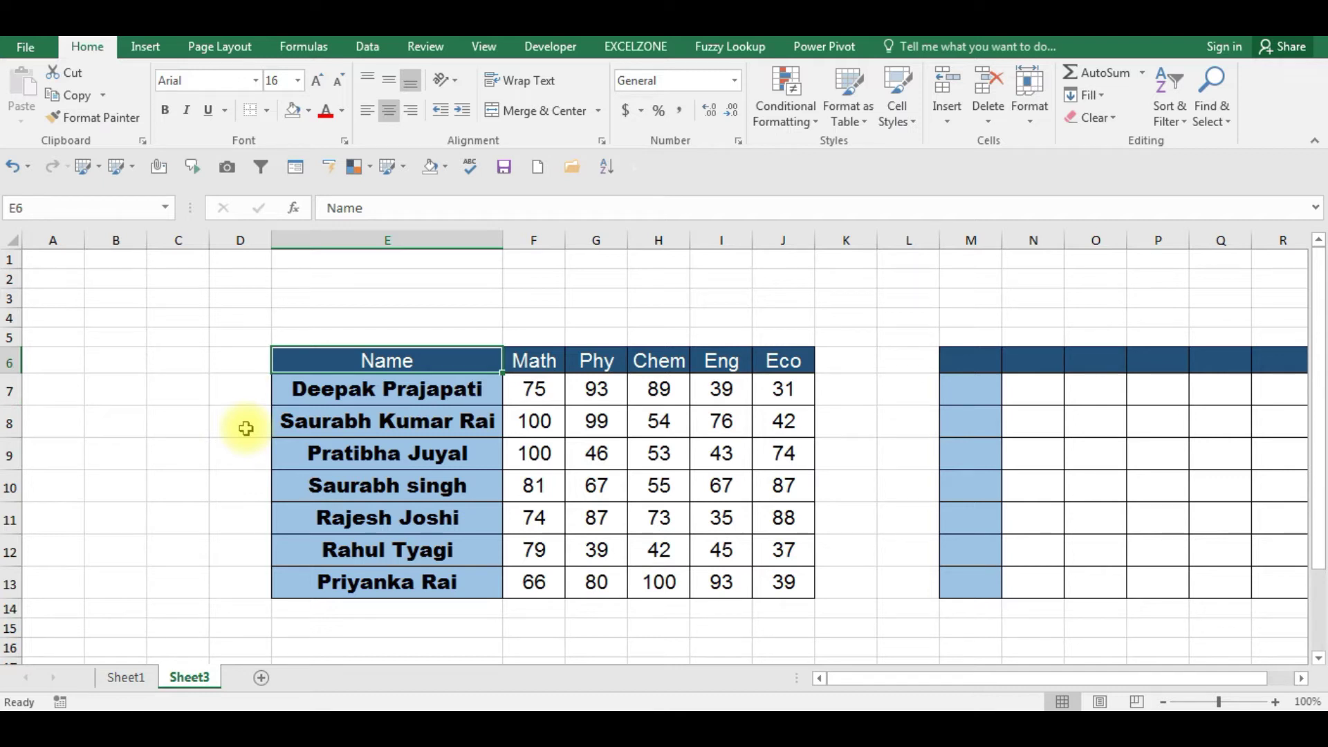
pyautogui.press('Down')
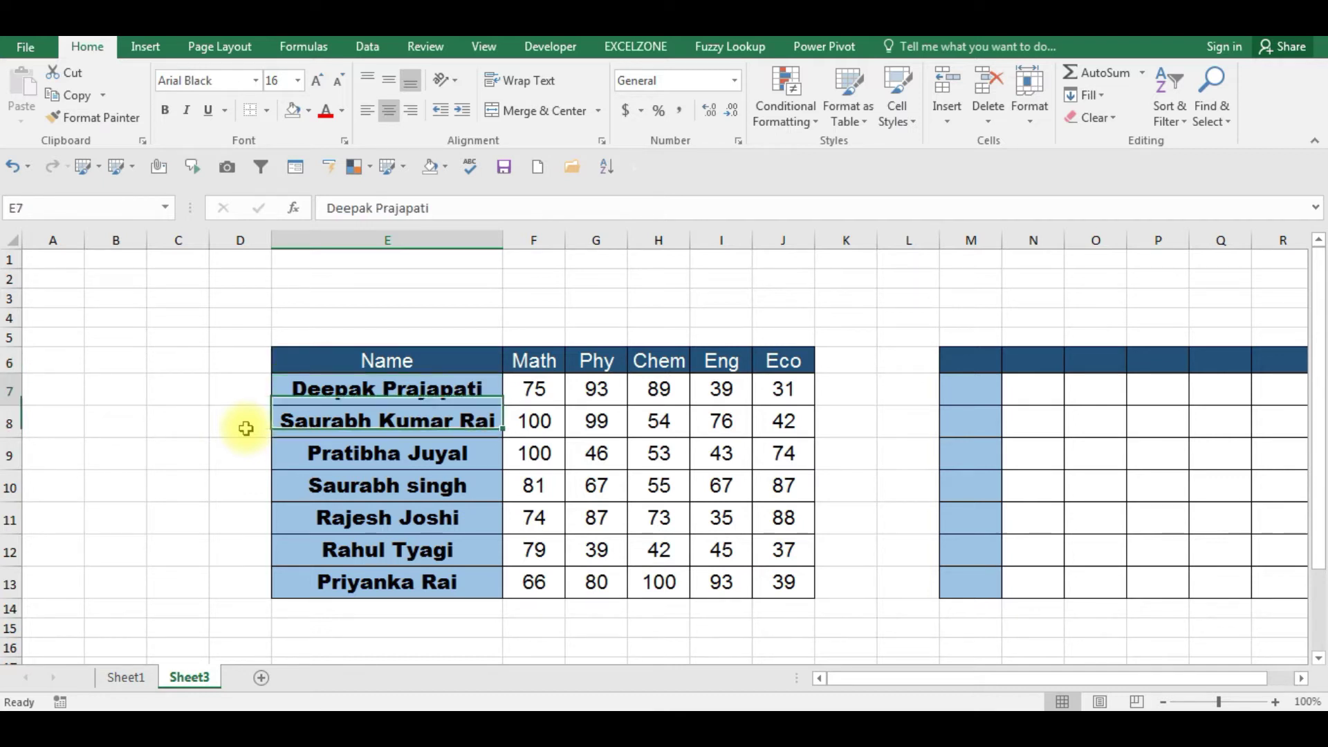
pyautogui.press('Up')
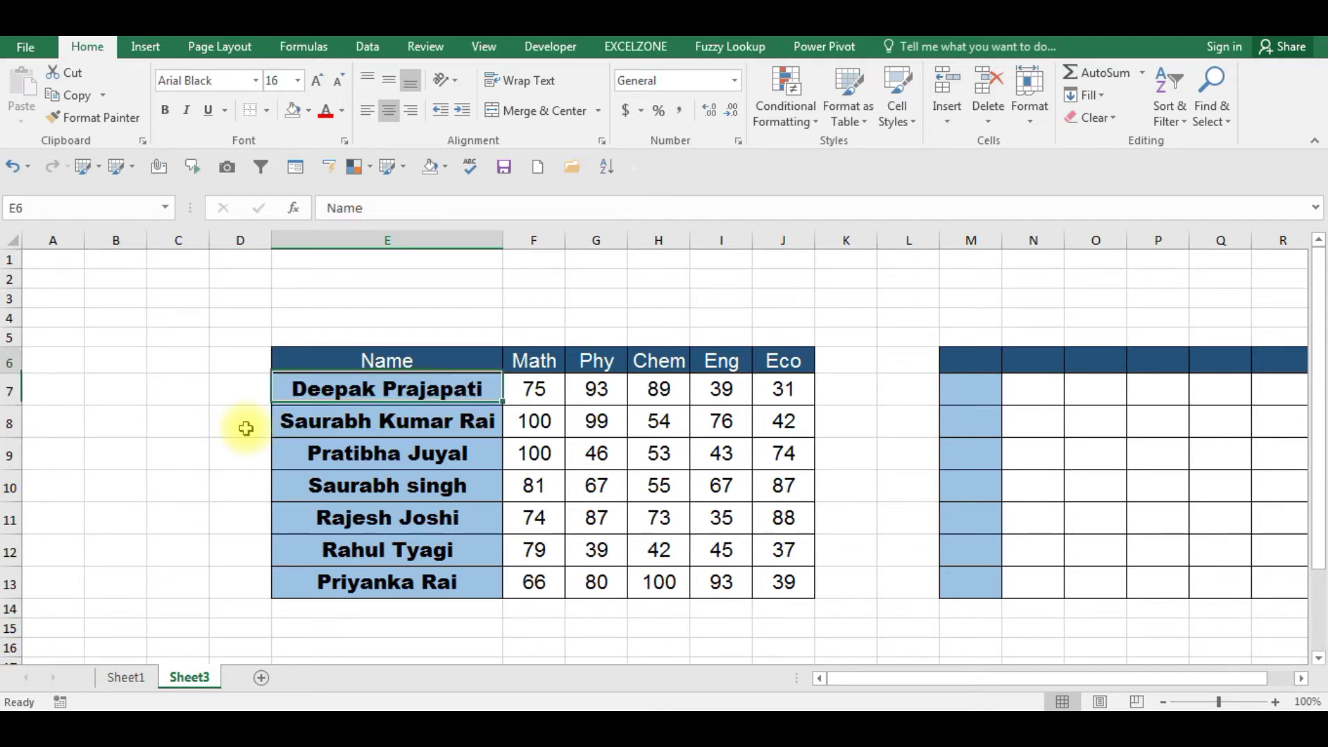
pyautogui.hotkey('shift', 'Right')
pyautogui.hotkey('shift', 'Right')
pyautogui.hotkey('shift', 'Right')
pyautogui.hotkey('shift', 'Right')
pyautogui.hotkey('shift', 'Right')
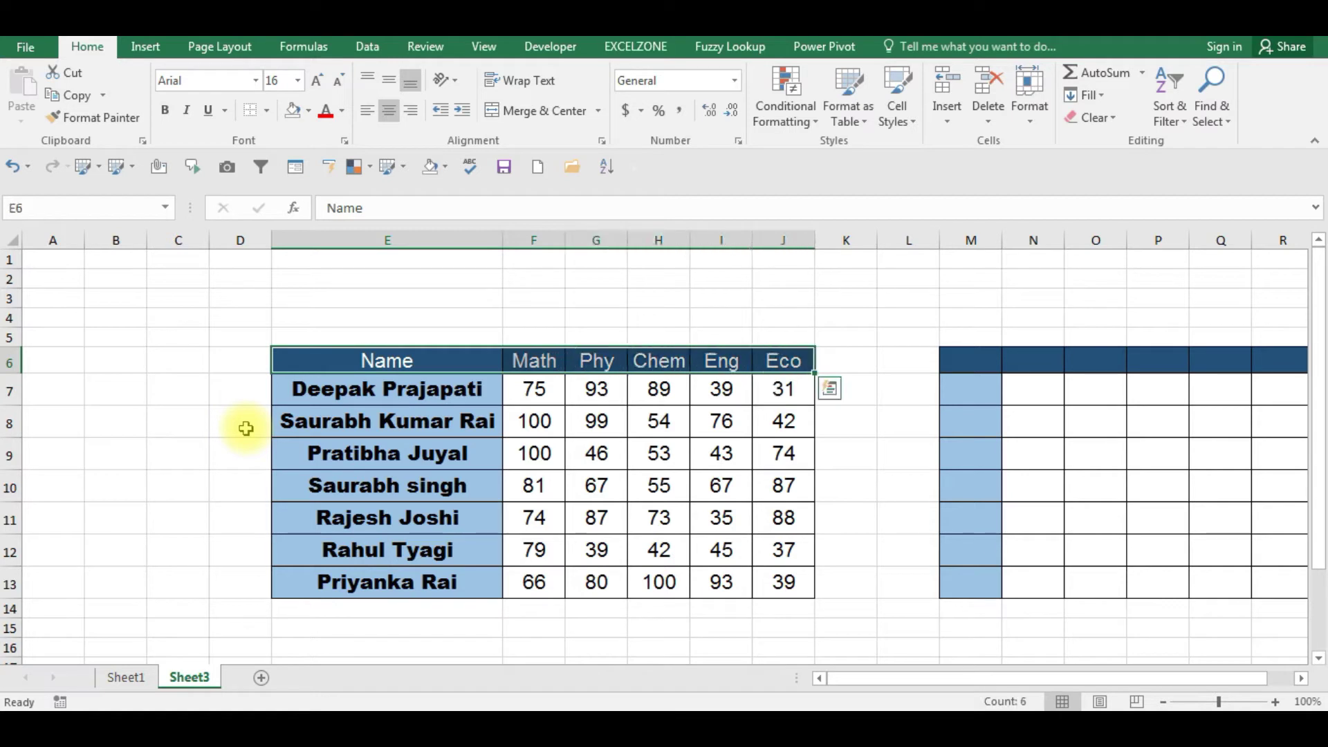
pyautogui.press('Left')
pyautogui.press('Right')
pyautogui.press('Down')
pyautogui.hotkey('ctrl', 'shift', 'Down')
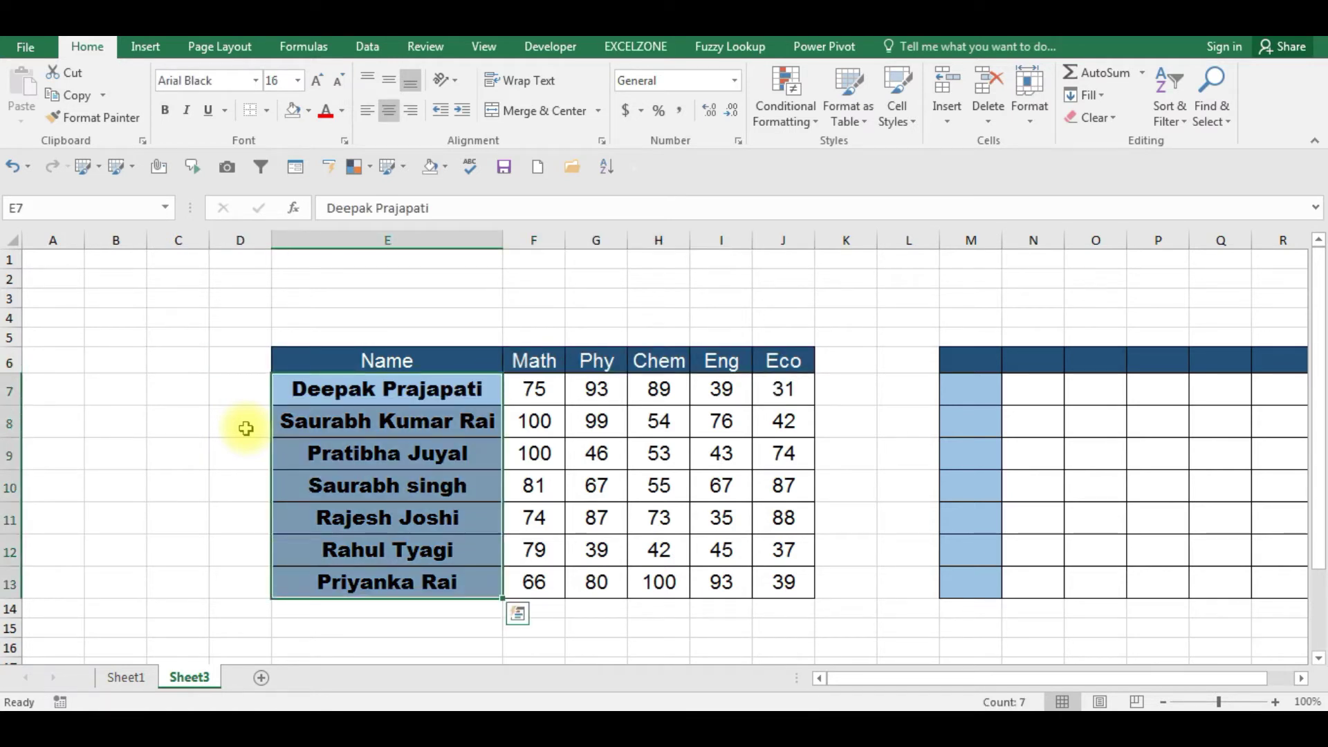
pyautogui.click(285, 80)
pyautogui.write('10')
pyautogui.press('Return')
pyautogui.press('Up')
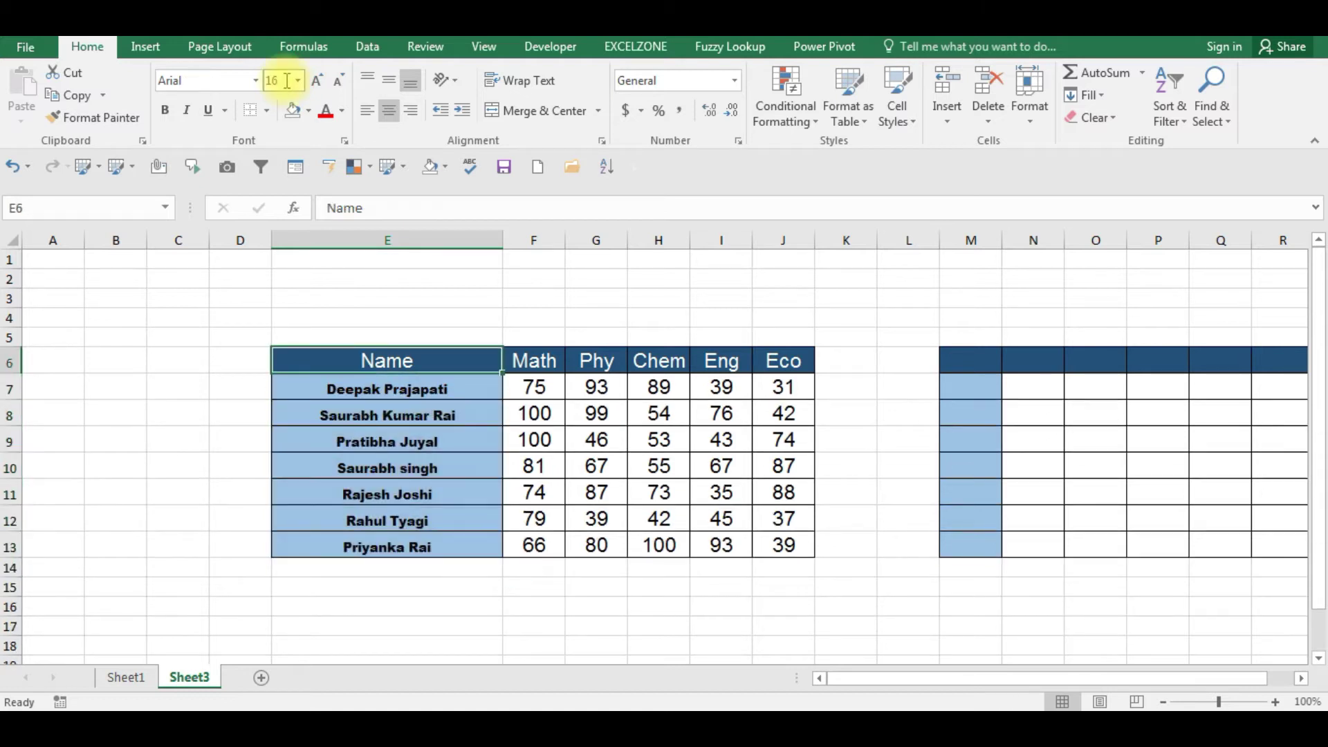
pyautogui.hotkey('ctrl', 'shift', 'Right')
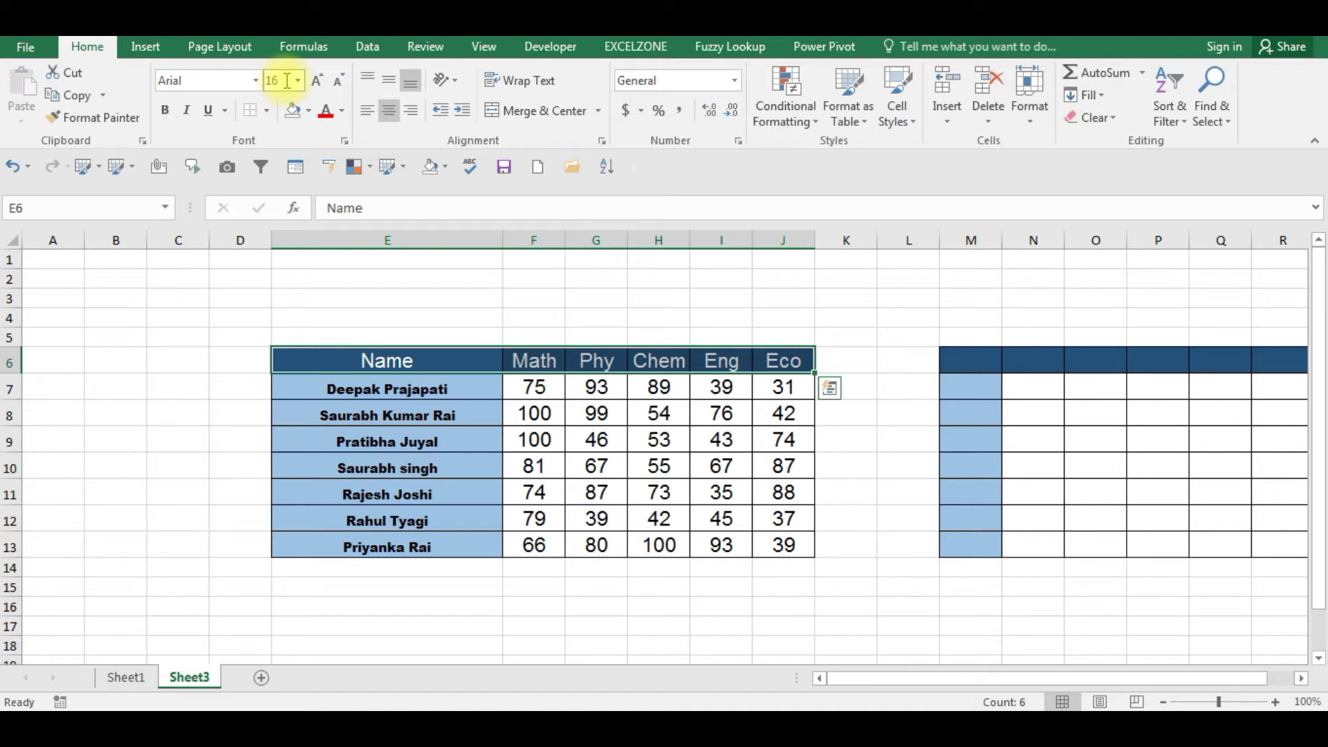
# - Set the header row E6:J6 to font size 17
pyautogui.click(287, 80)
pyautogui.write('17')
pyautogui.press('Return')
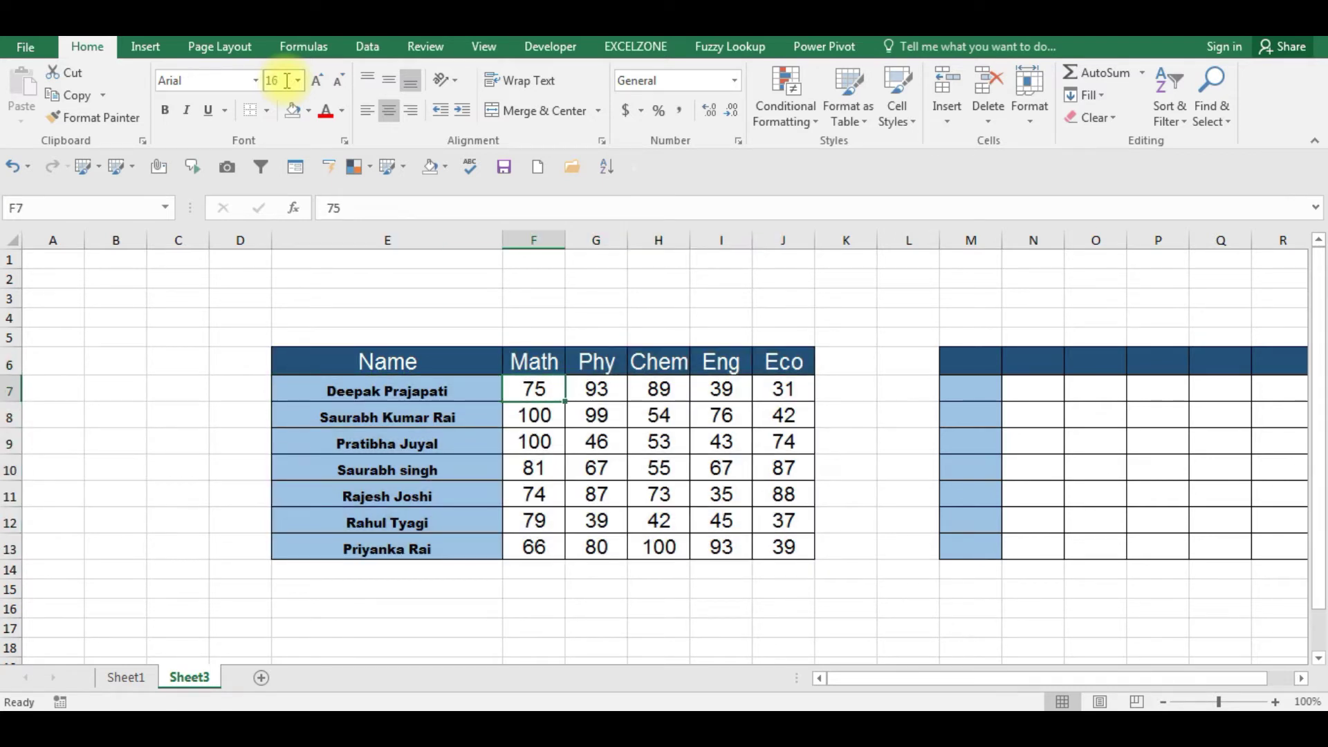
# - Select the marks F7:J13 and set their font size to 15
pyautogui.hotkey('ctrl', 'shift', 'Right')
pyautogui.hotkey('ctrl', 'shift', 'Down')
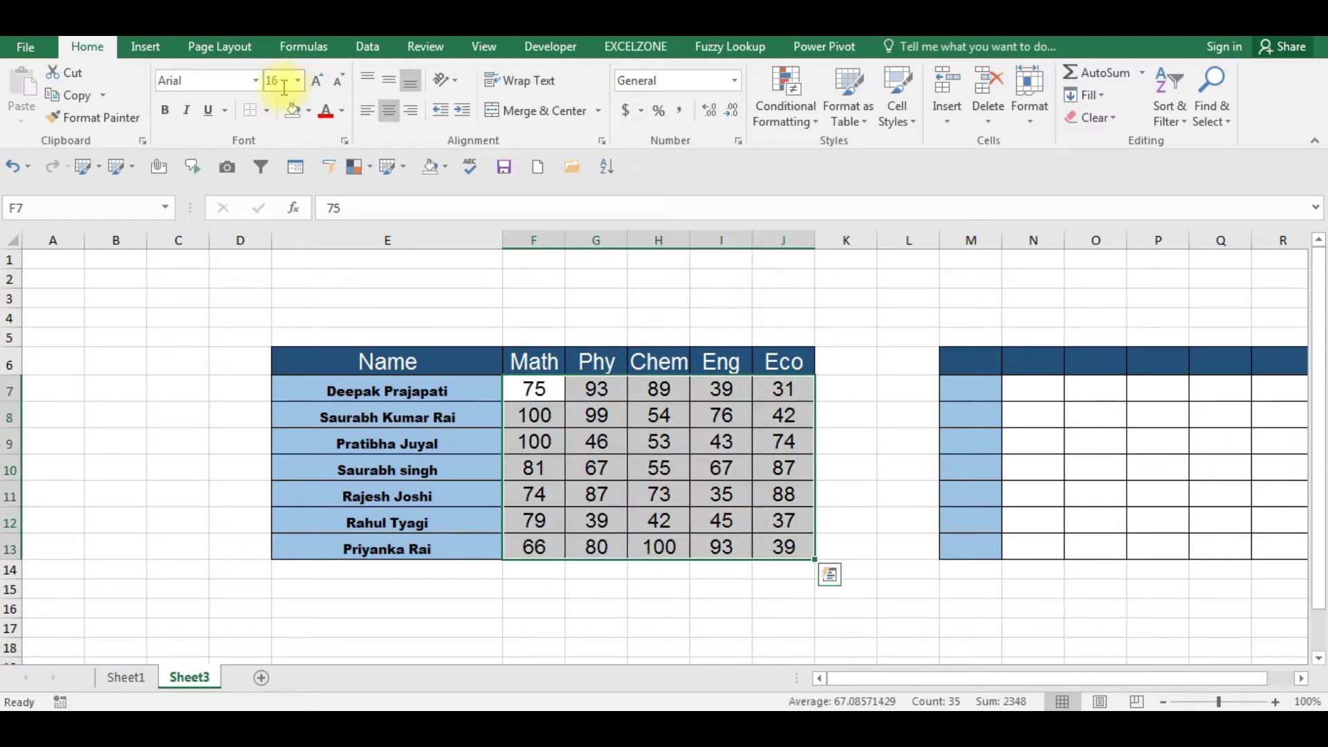
pyautogui.click(285, 84)
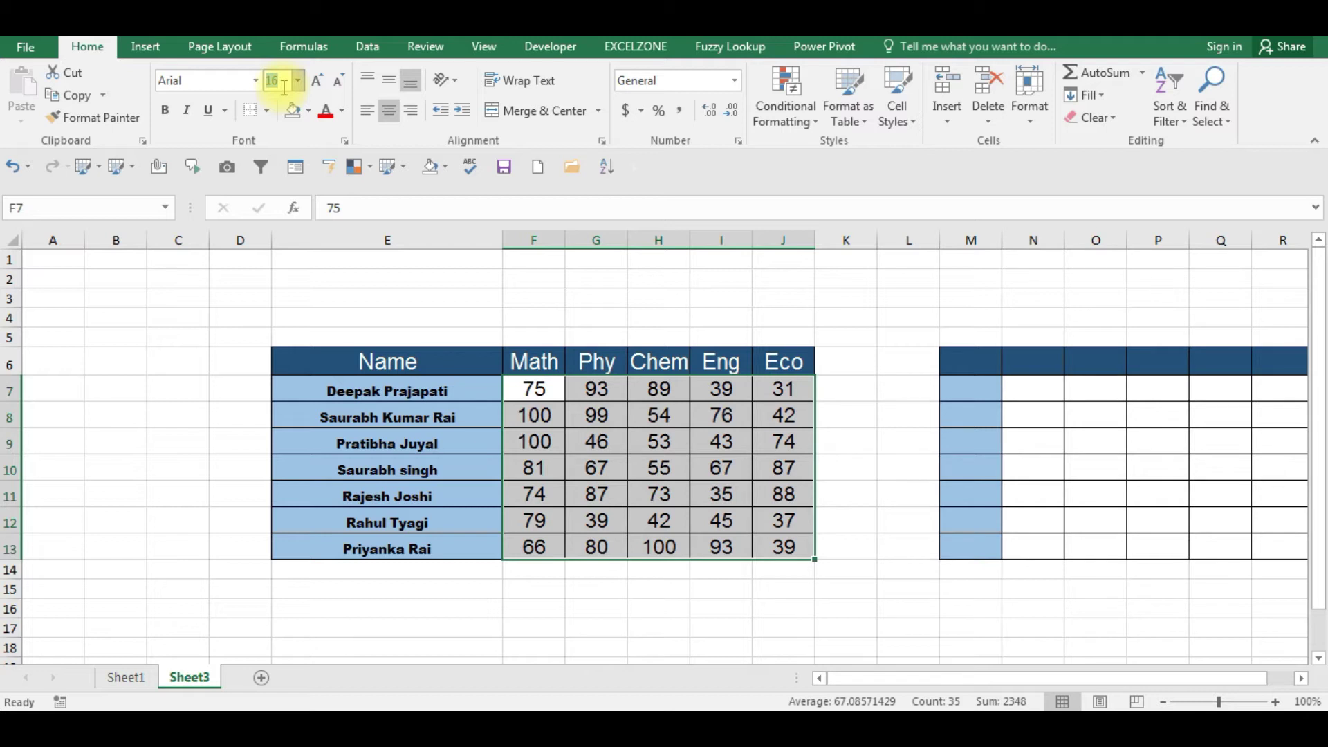
pyautogui.write('15')
pyautogui.press('Return')
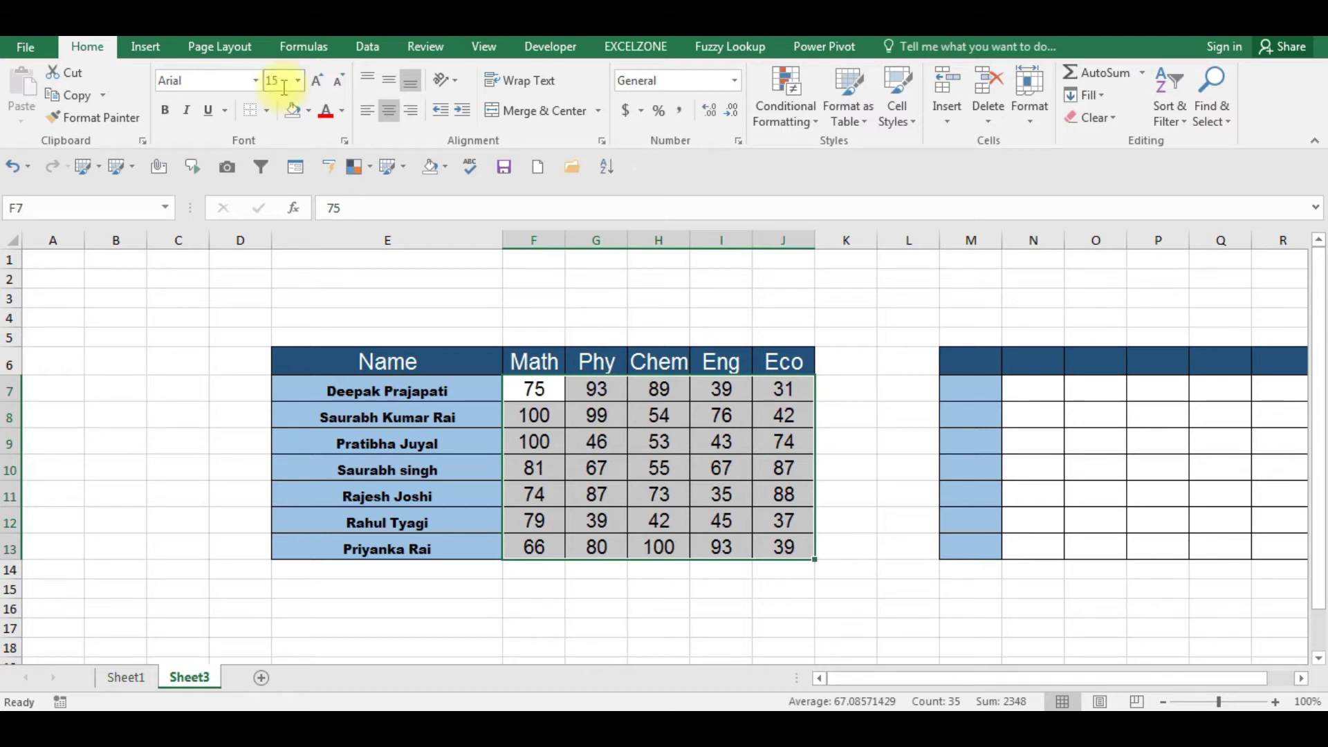
pyautogui.press('Up')
pyautogui.press('Down')
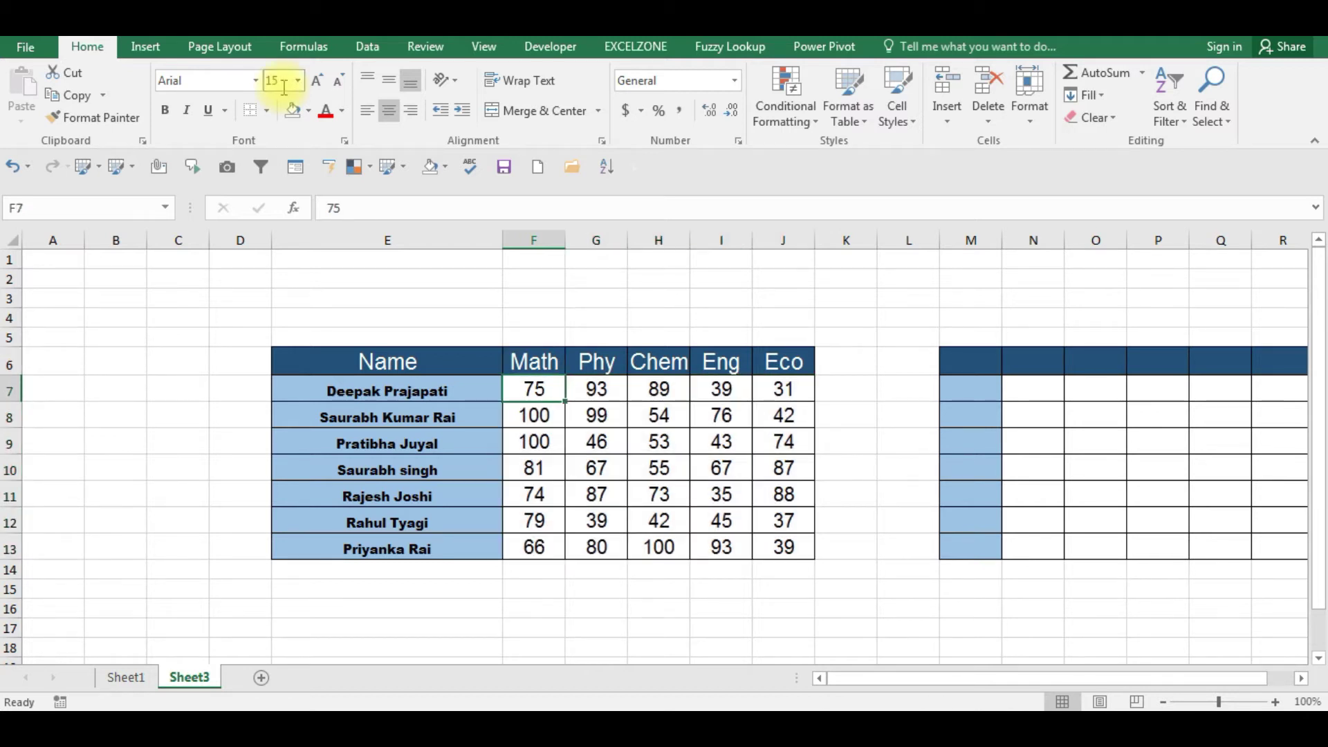
pyautogui.press('Down')
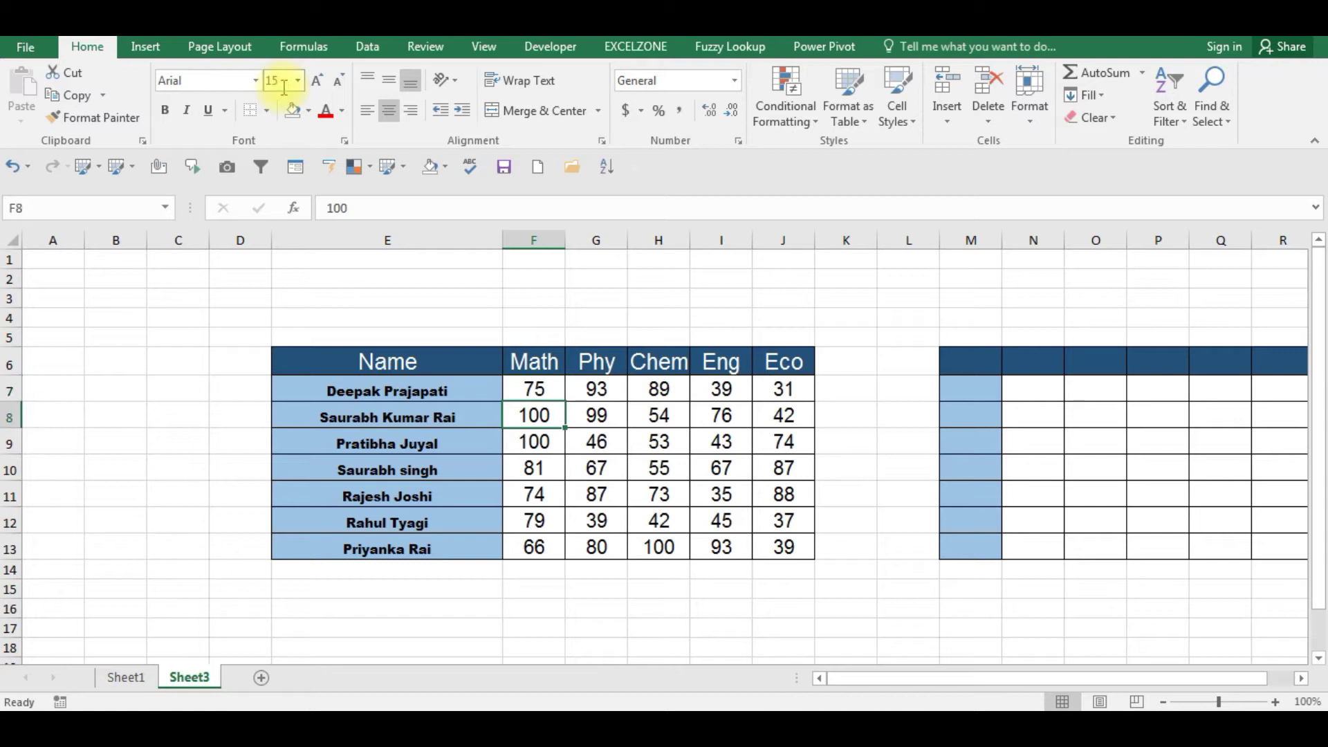
pyautogui.press('Right')
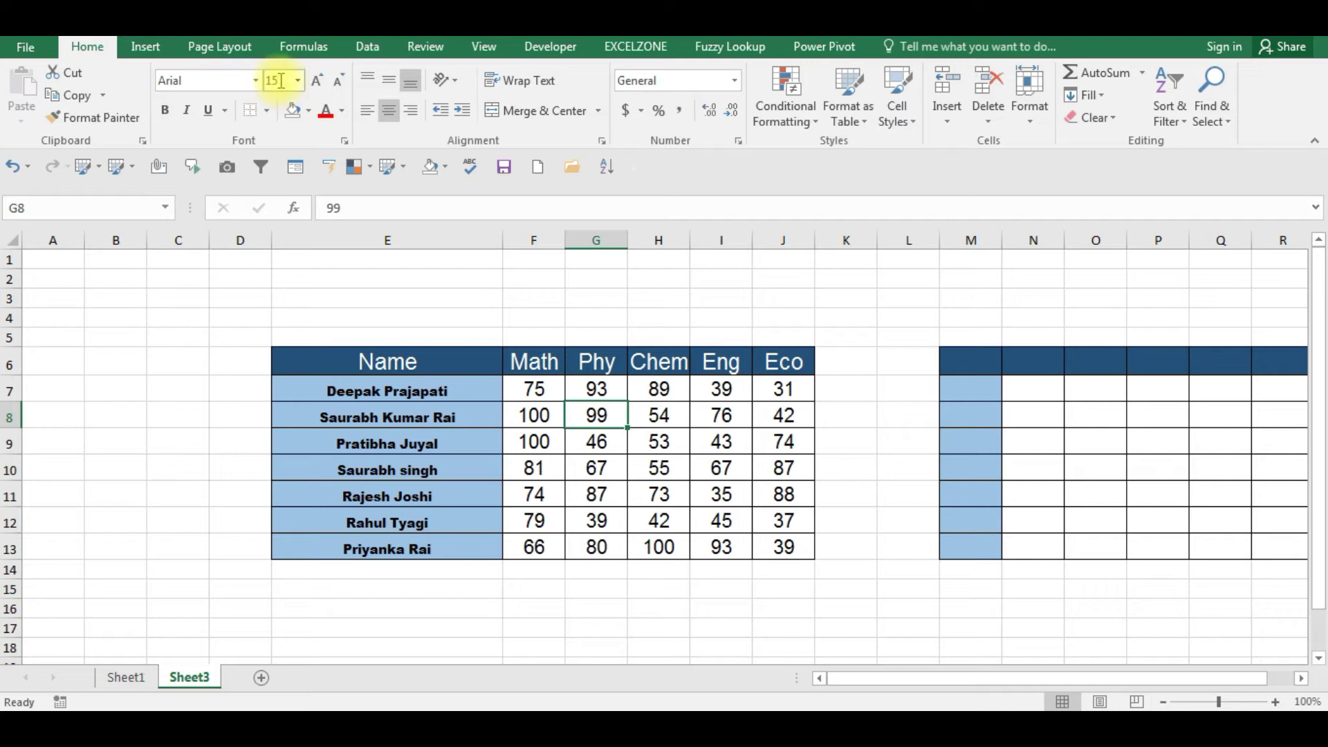
pyautogui.click(429, 488)
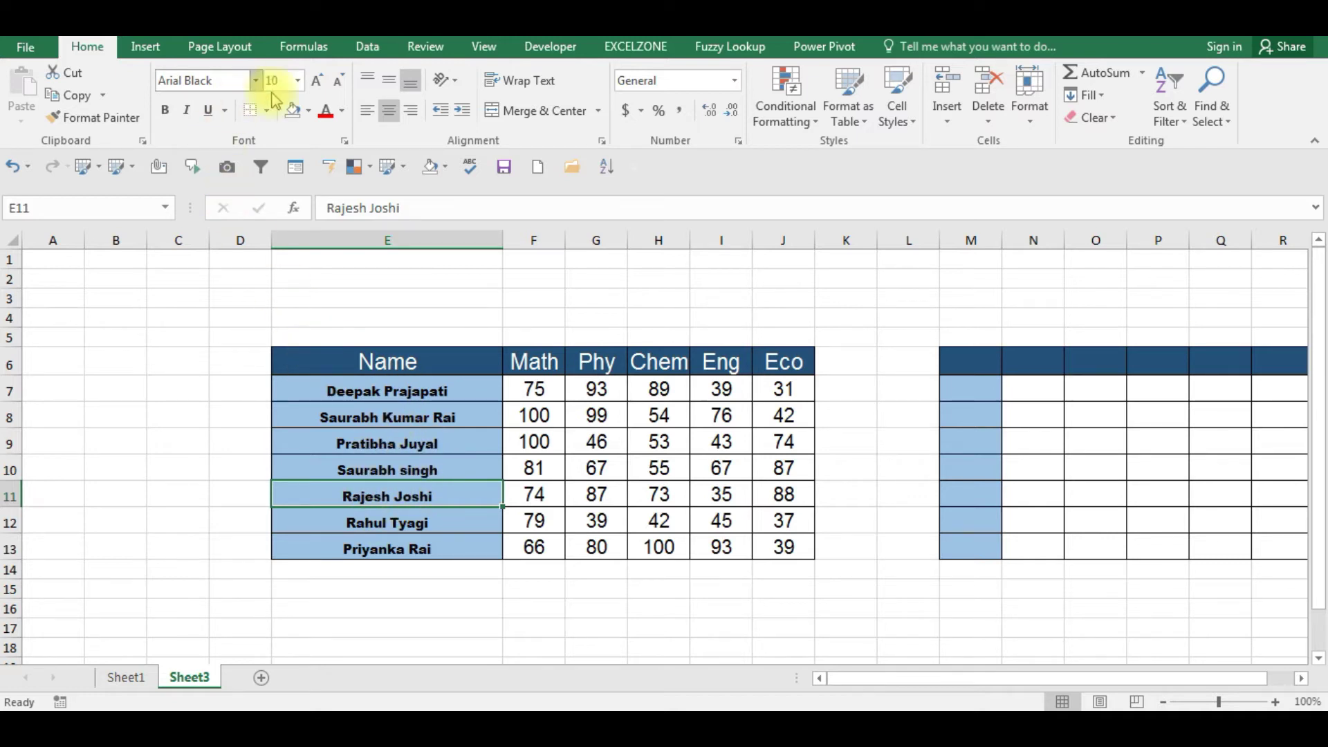
pyautogui.click(596, 442)
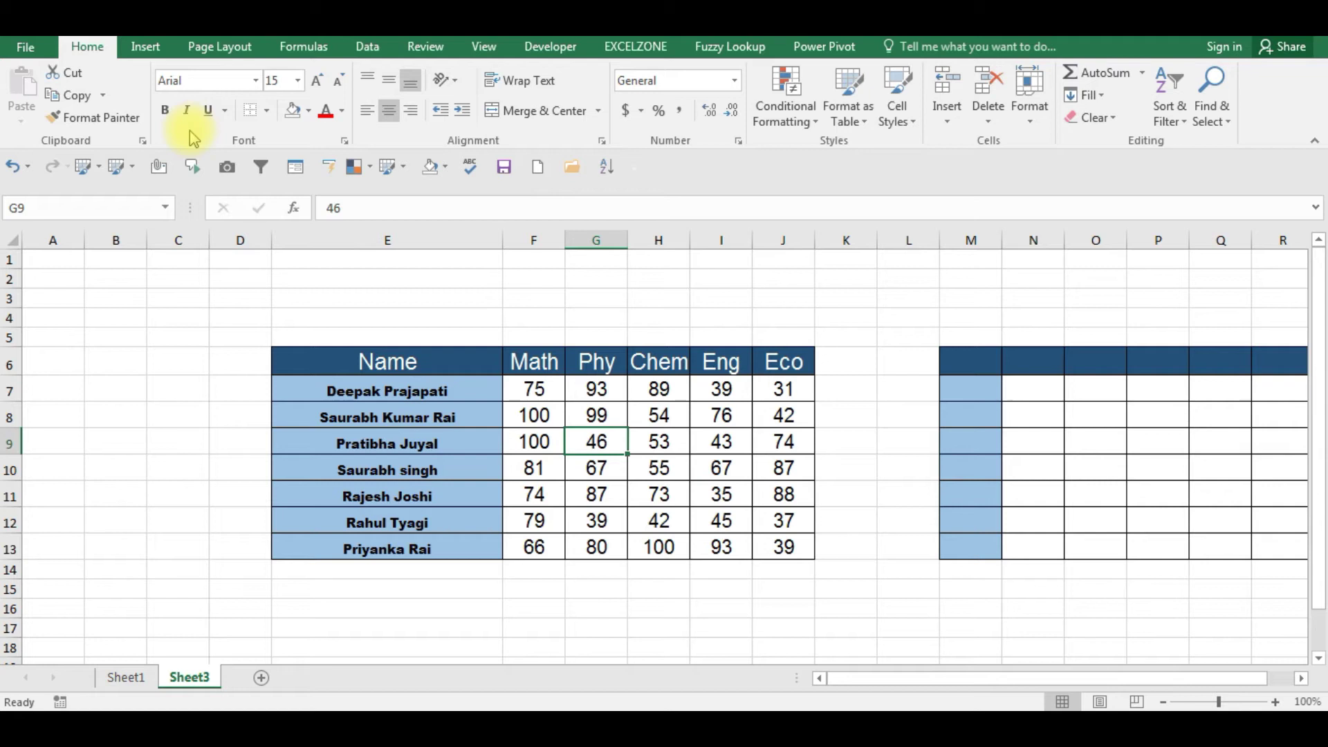
pyautogui.press('Left')
pyautogui.press('Left')
pyautogui.press('Up')
pyautogui.press('Up')
pyautogui.press('Up')
pyautogui.press('Up')
pyautogui.press('Up')
pyautogui.press('Up')
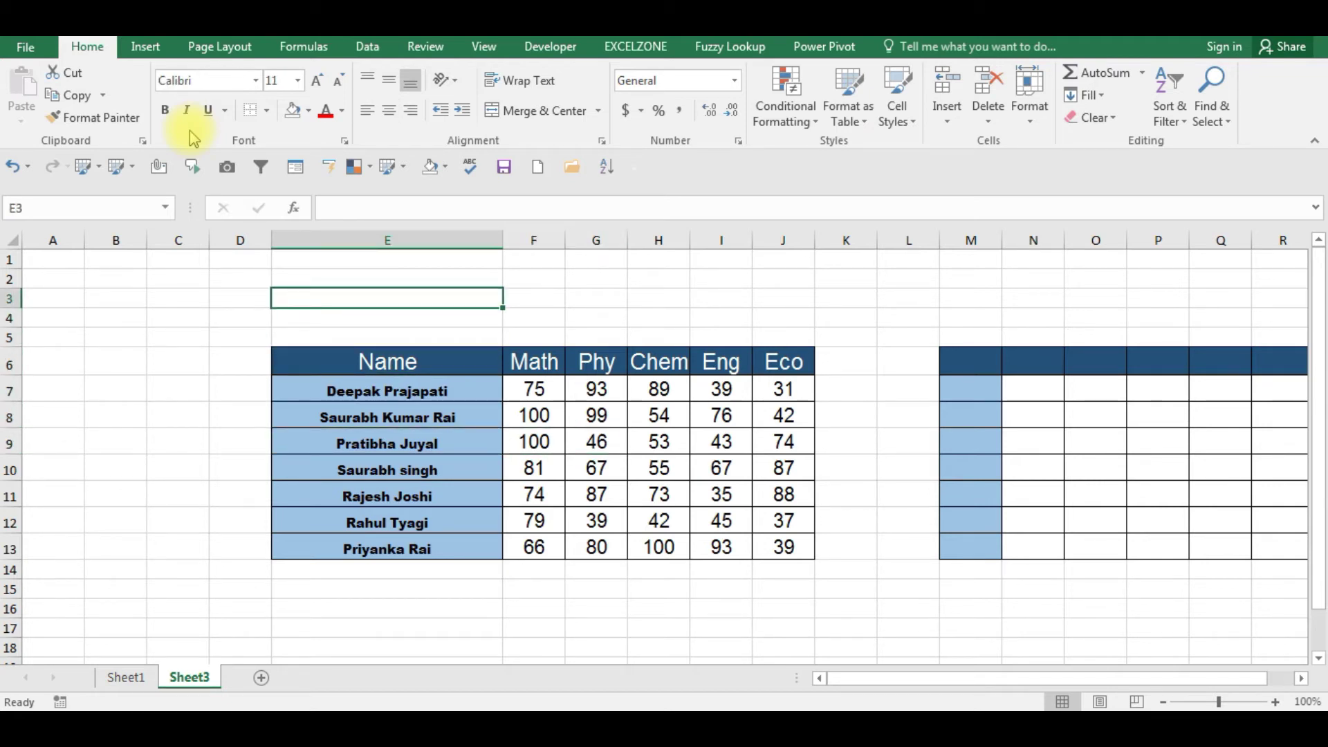
pyautogui.write('CTRL+B')
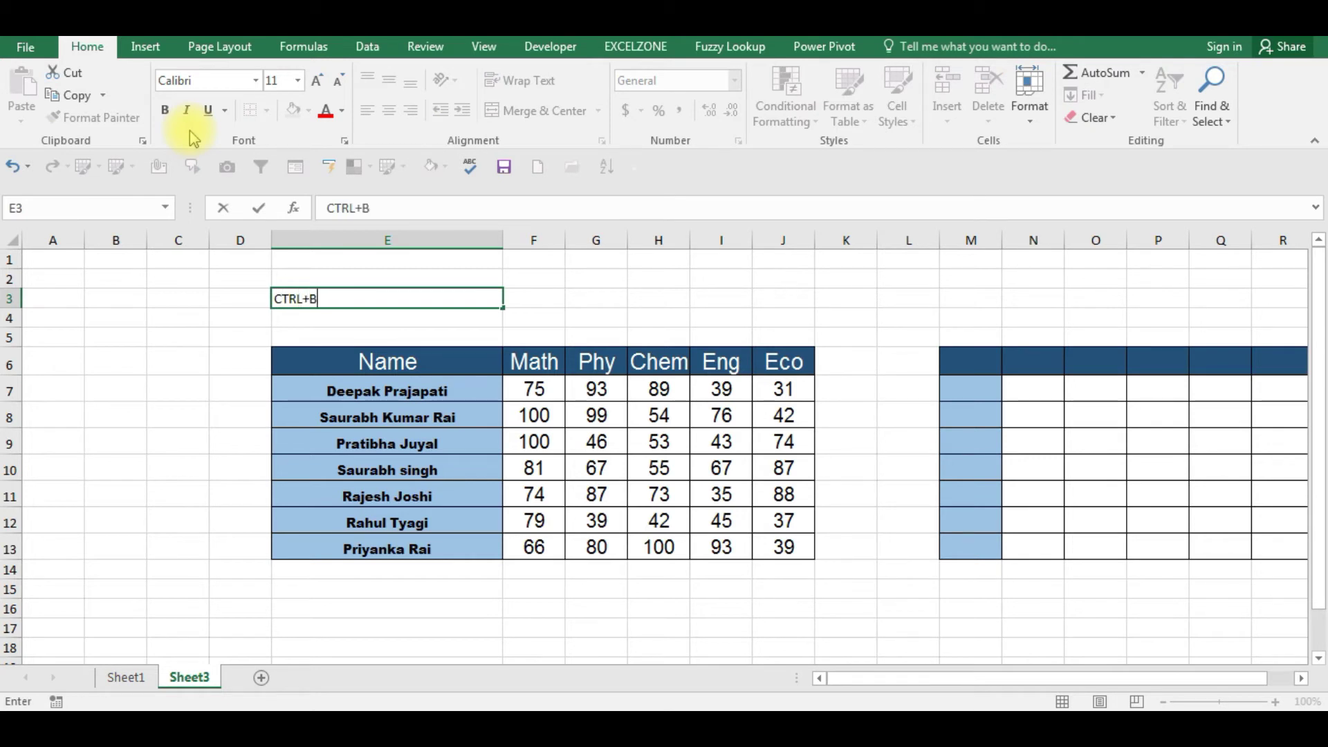
pyautogui.press('Tab')
pyautogui.write('CTRL+I')
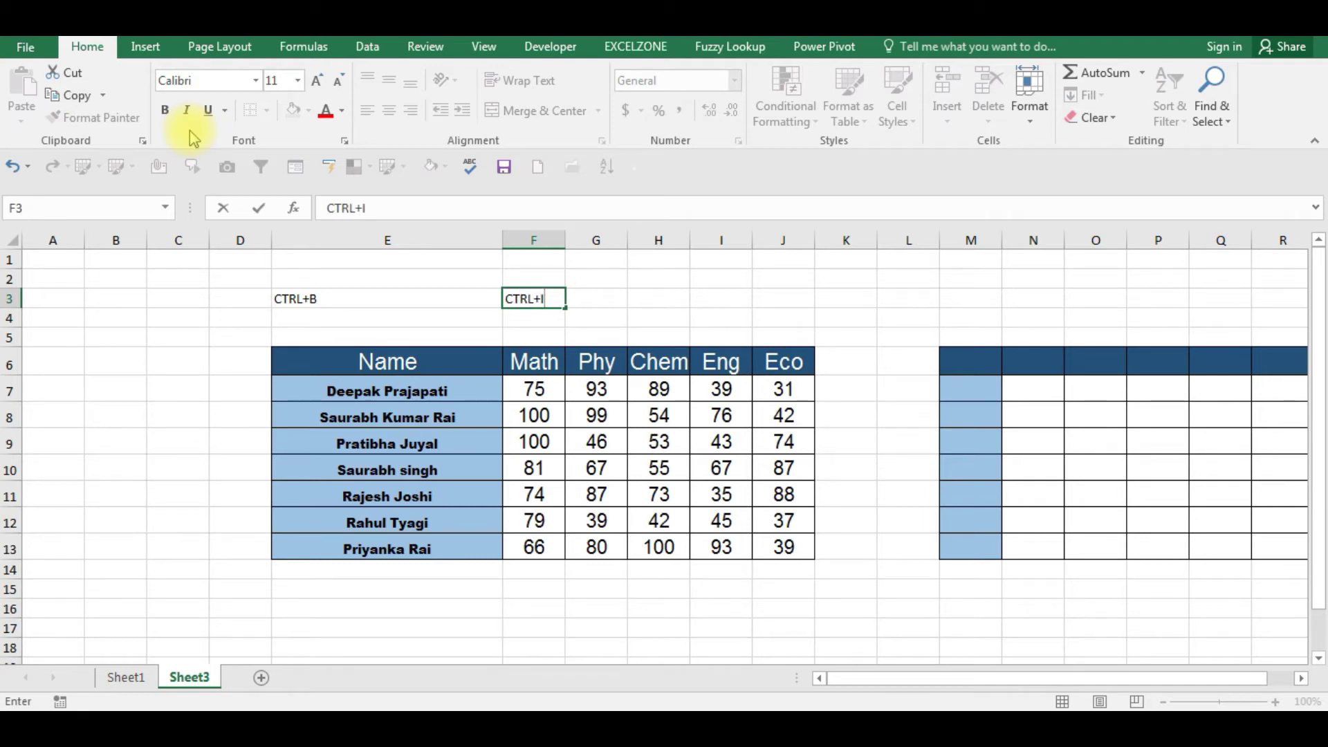
pyautogui.press('Return')
pyautogui.press('Up')
pyautogui.press('Right')
pyautogui.press('Right')
pyautogui.write('CTRL+U')
pyautogui.press('Return')
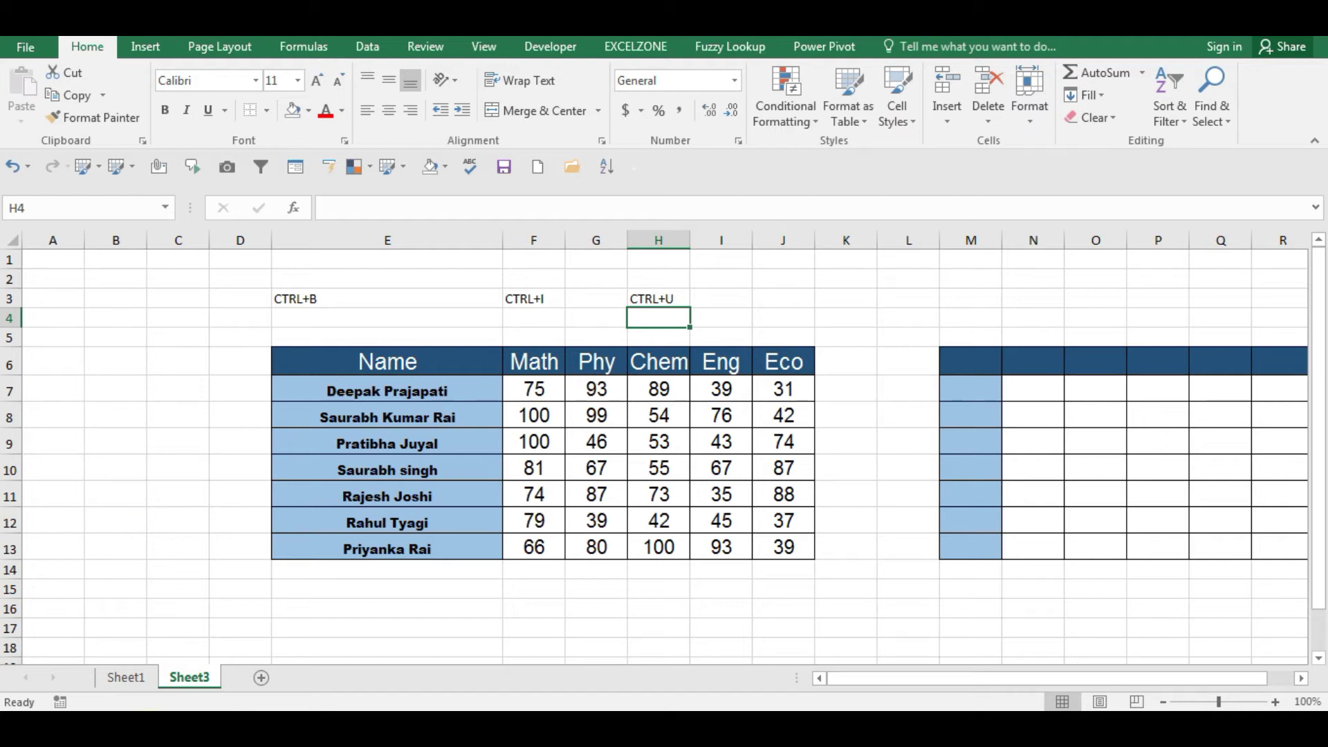
pyautogui.click(146, 724)
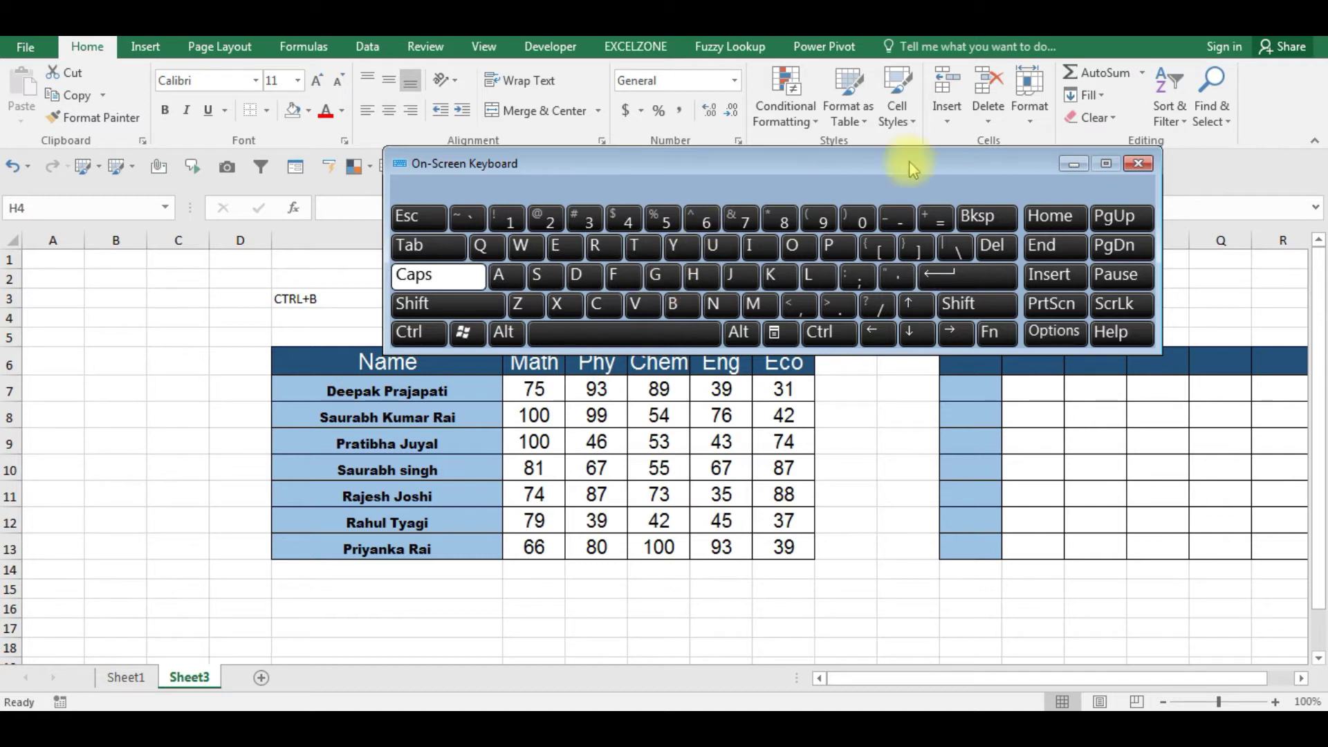
pyautogui.moveTo(881, 162); pyautogui.dragTo(758, 176)
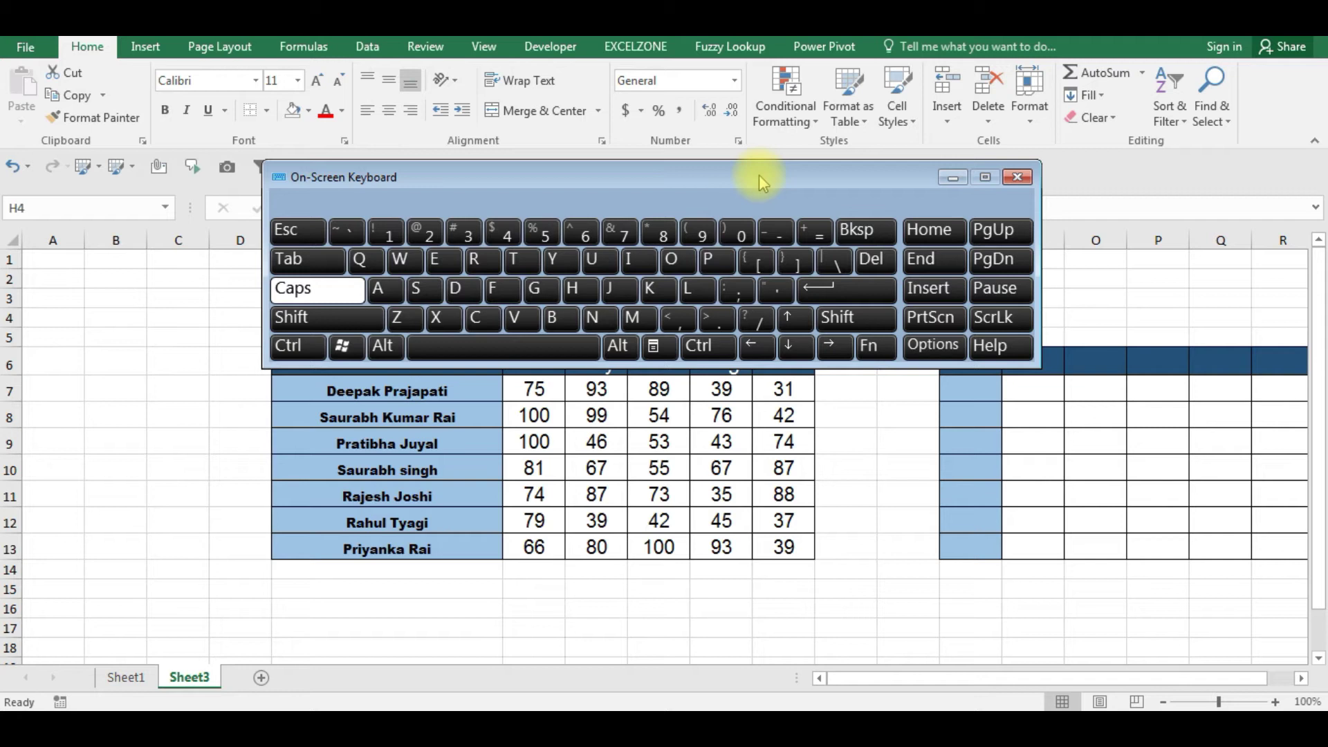
pyautogui.click(1017, 178)
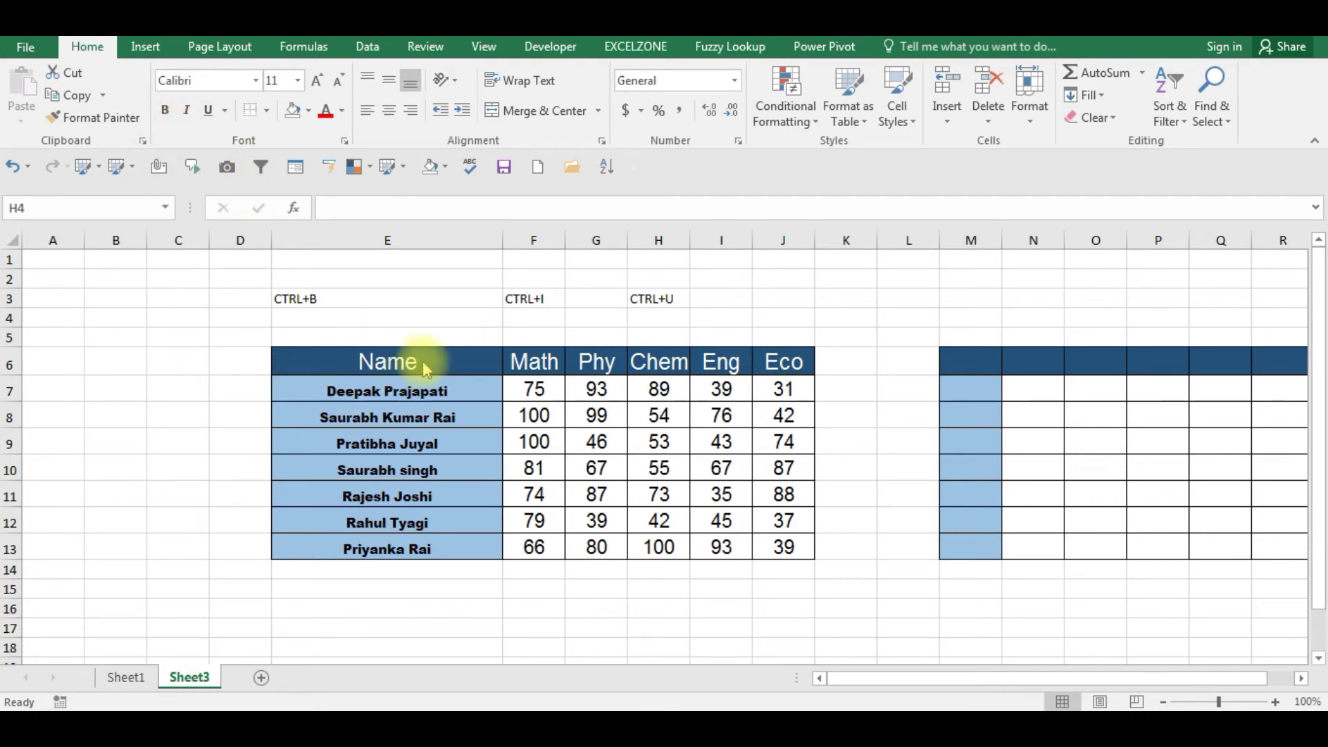
# - Select the student names E7:E13 and change their font to Calibri
pyautogui.click(547, 429)
pyautogui.click(517, 461)
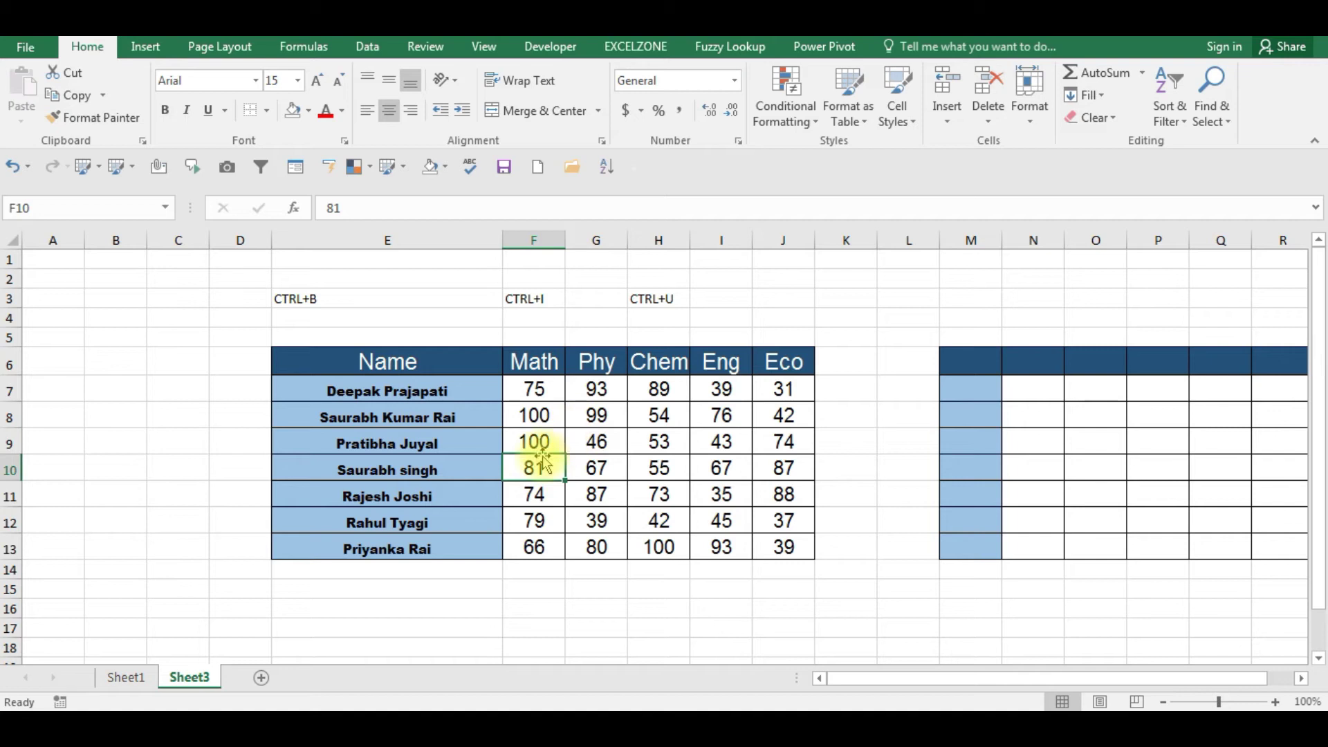
pyautogui.click(351, 426)
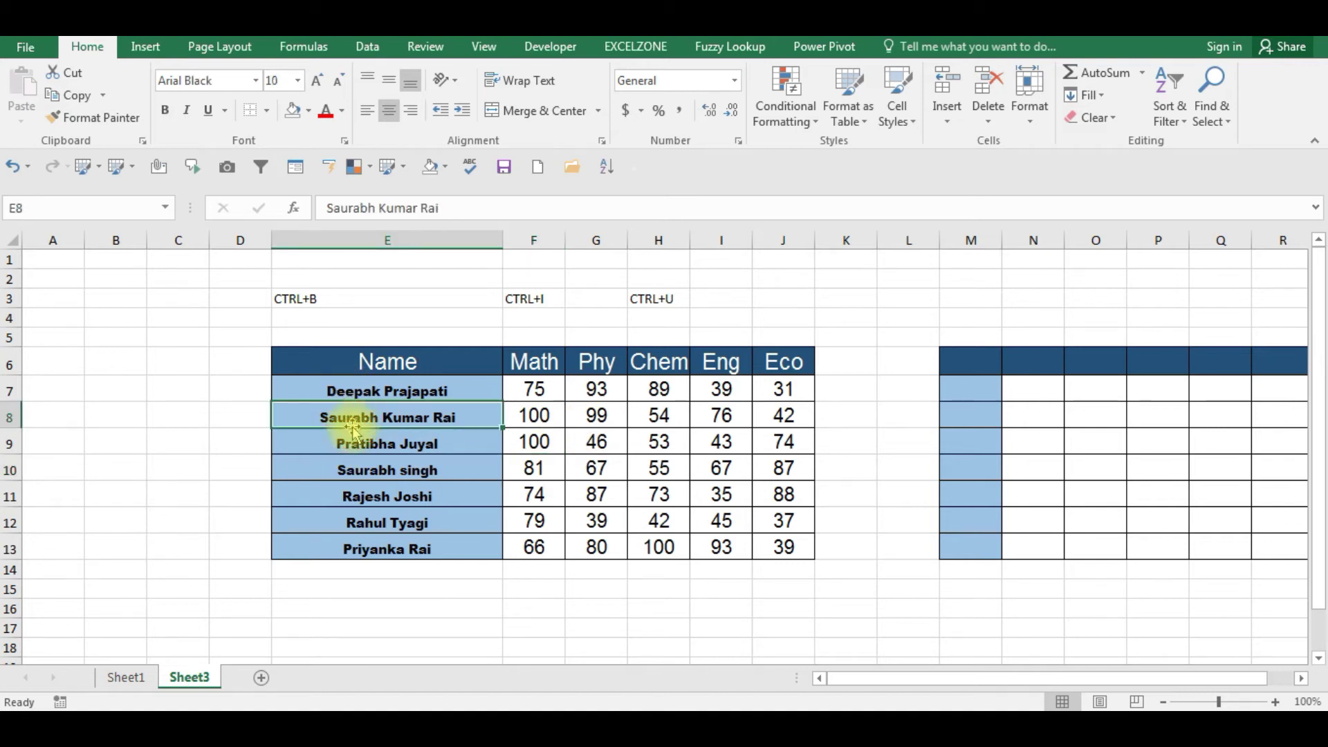
pyautogui.press('Up')
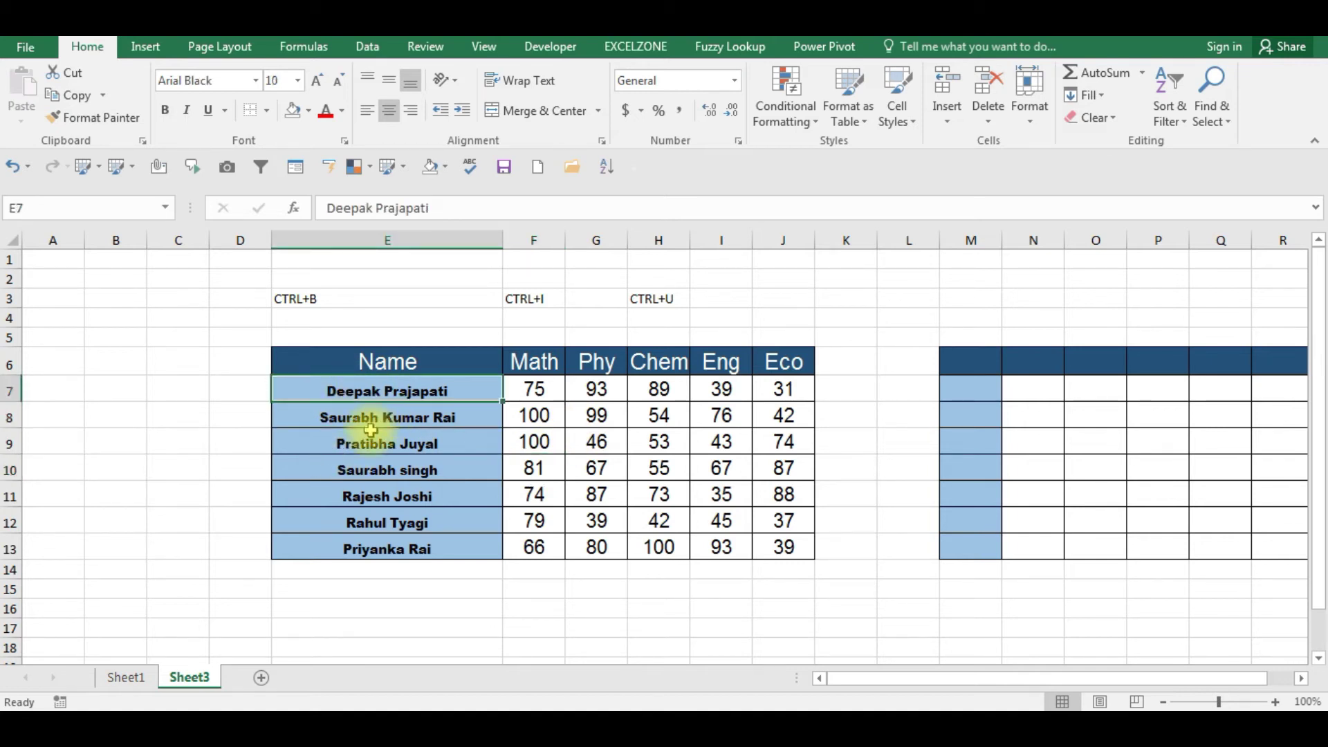
pyautogui.hotkey('ctrl', 'shift', 'Down')
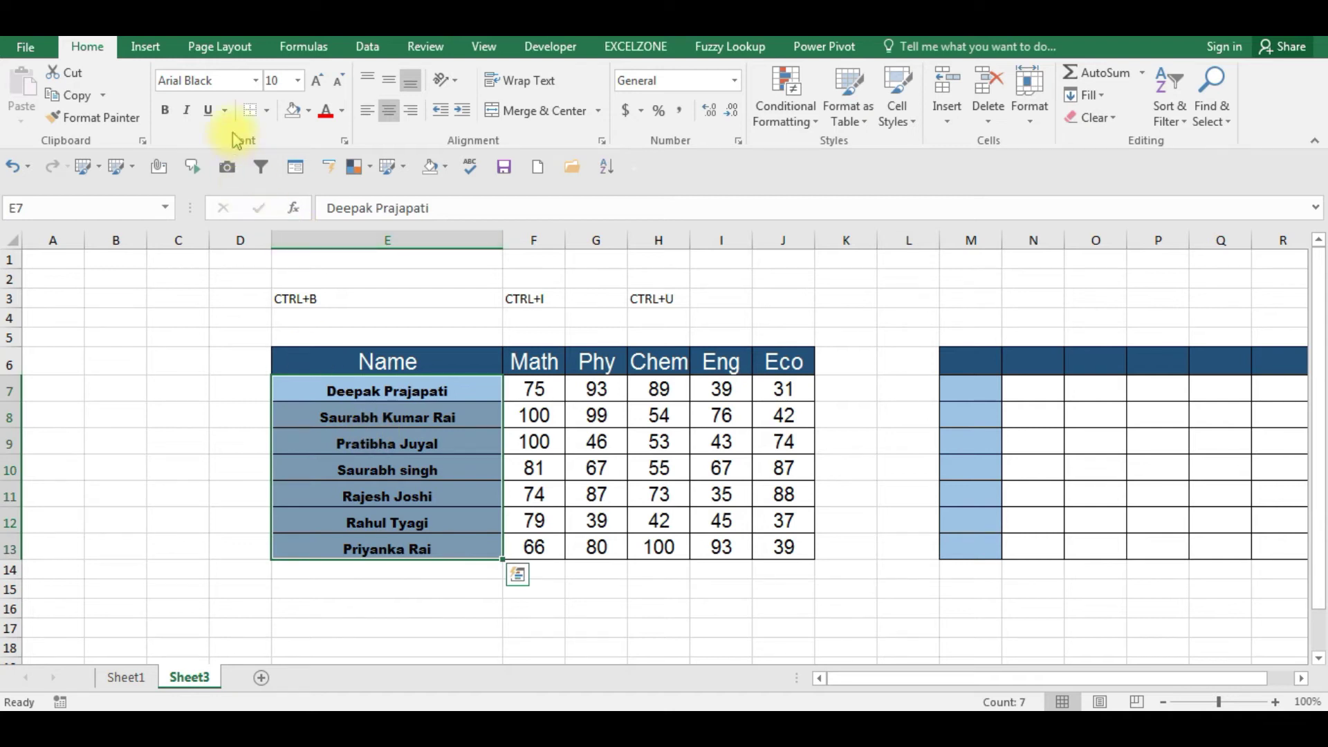
pyautogui.click(257, 86)
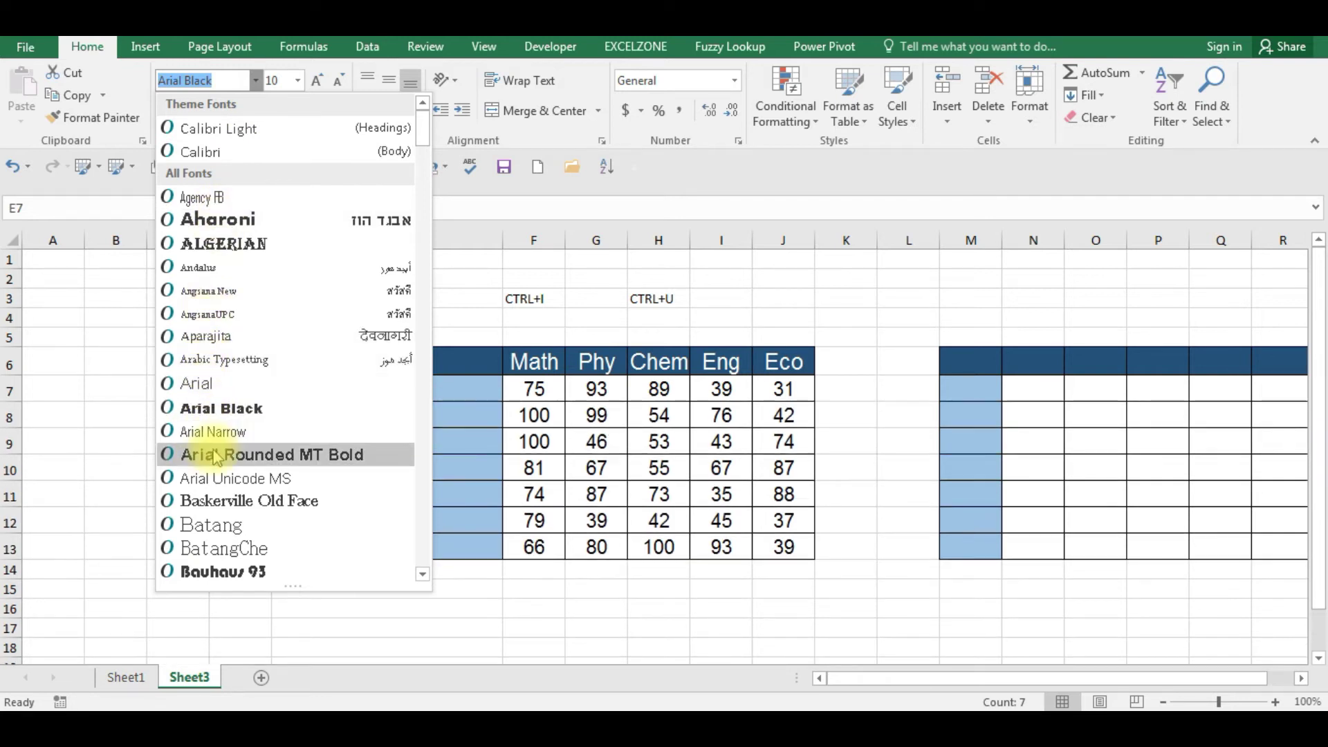
pyautogui.click(228, 153)
# - Select the whole table body E7:J13 and set its font size to 10
pyautogui.press('Right')
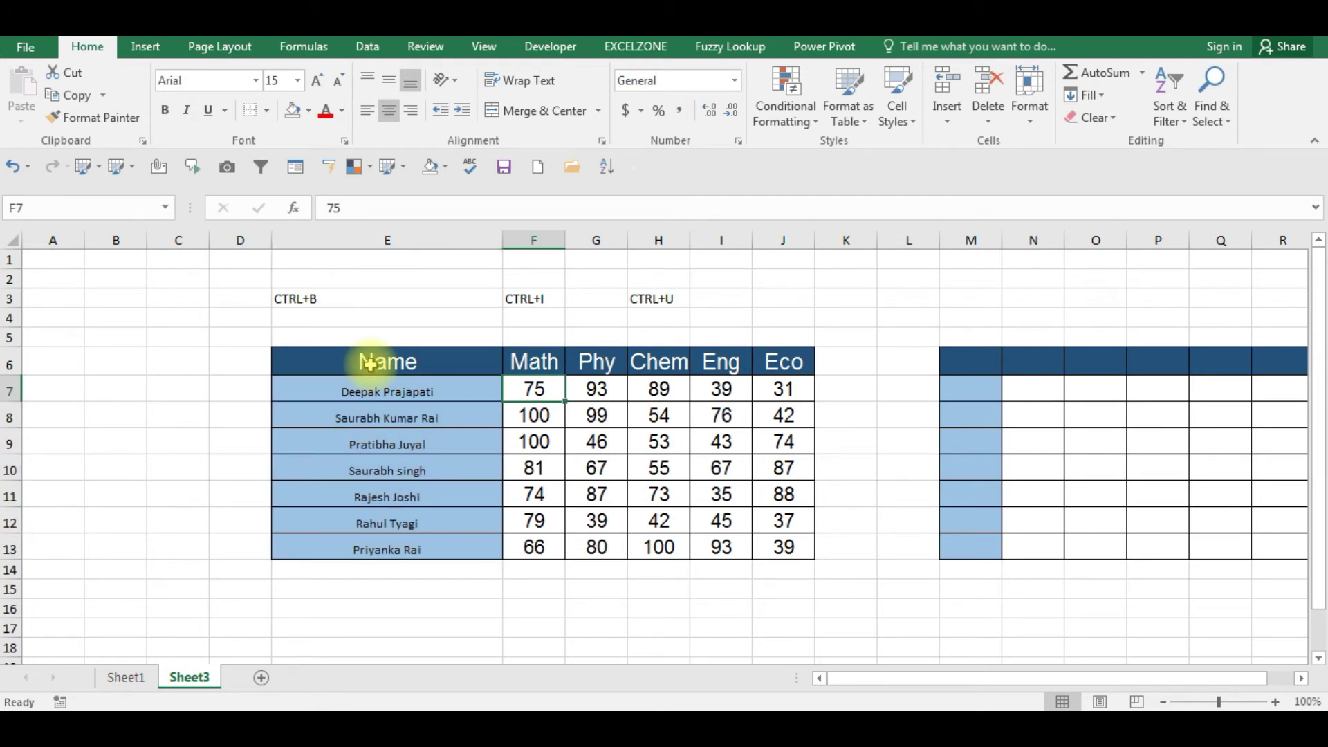
pyautogui.click(406, 418)
pyautogui.press('Right')
pyautogui.press('Left')
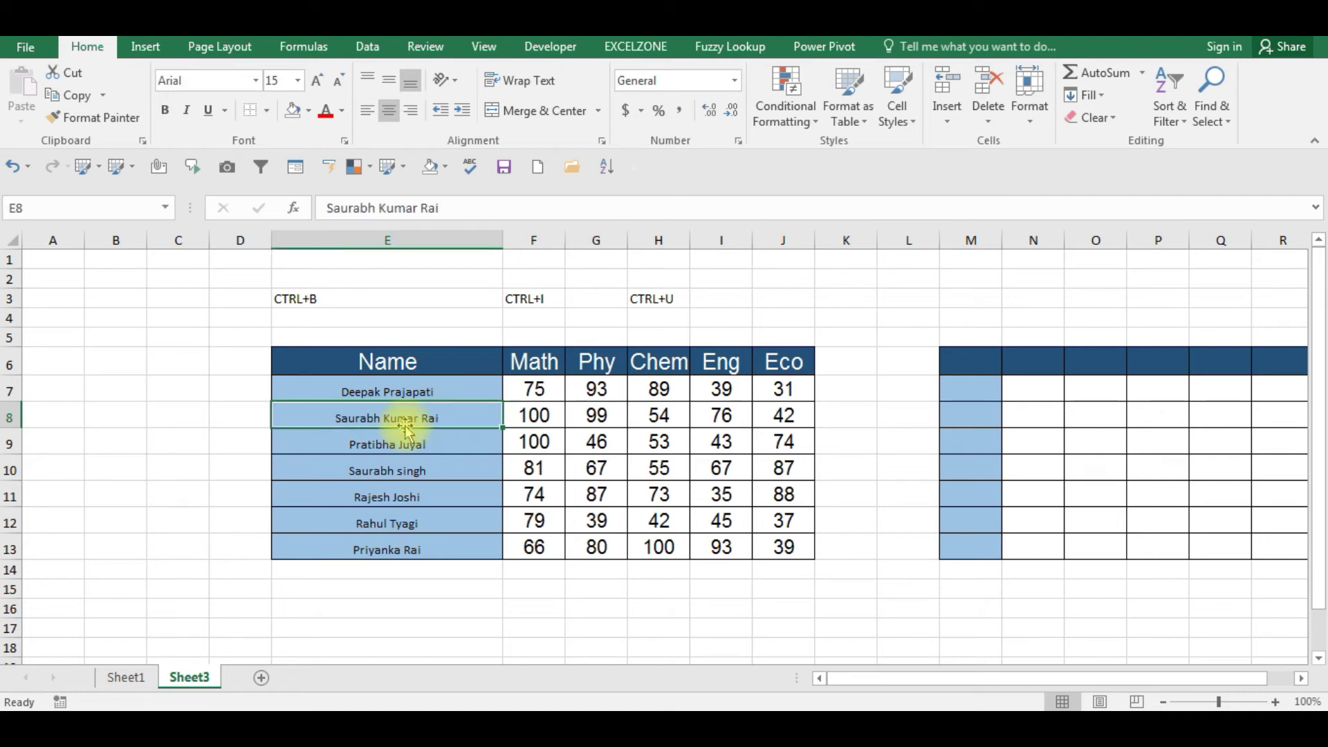
pyautogui.hotkey('shift', 'Right')
pyautogui.hotkey('shift', 'Right')
pyautogui.hotkey('shift', 'Right')
pyautogui.hotkey('shift', 'Right')
pyautogui.hotkey('shift', 'Right')
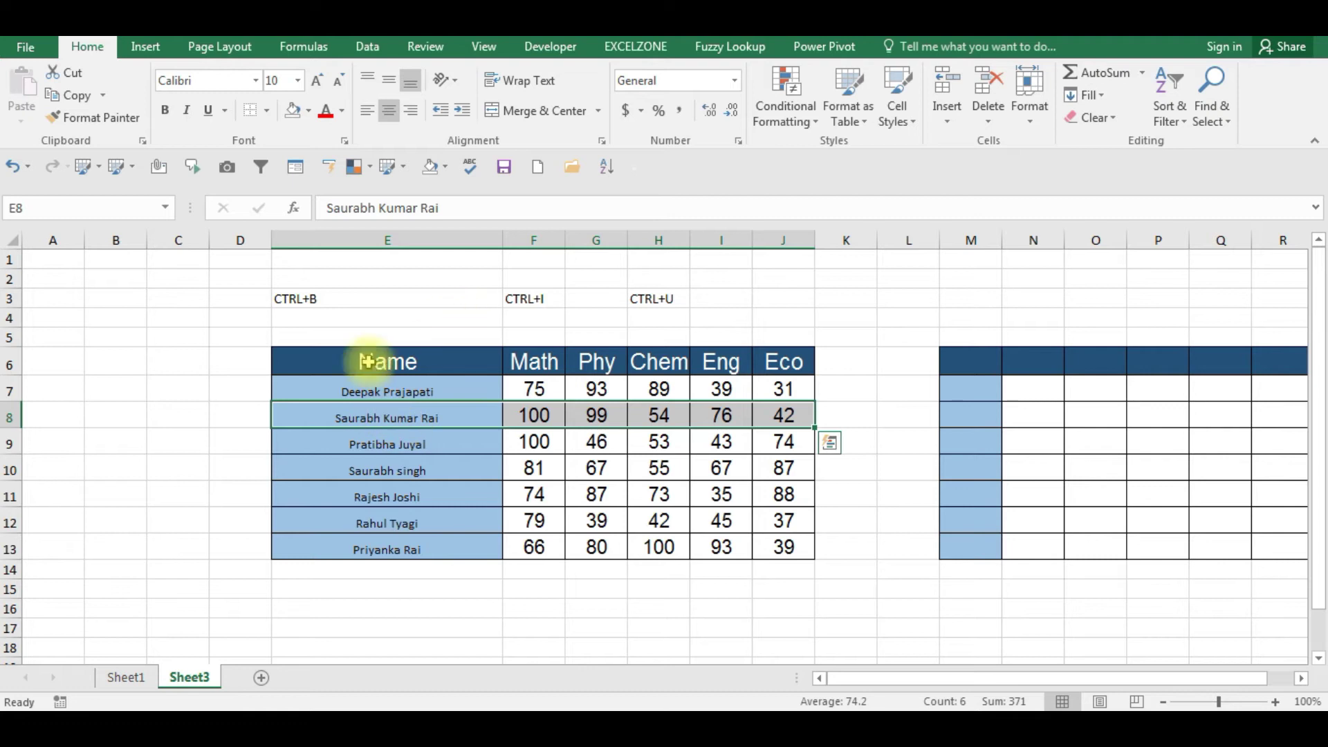
pyautogui.press('Left')
pyautogui.press('Right')
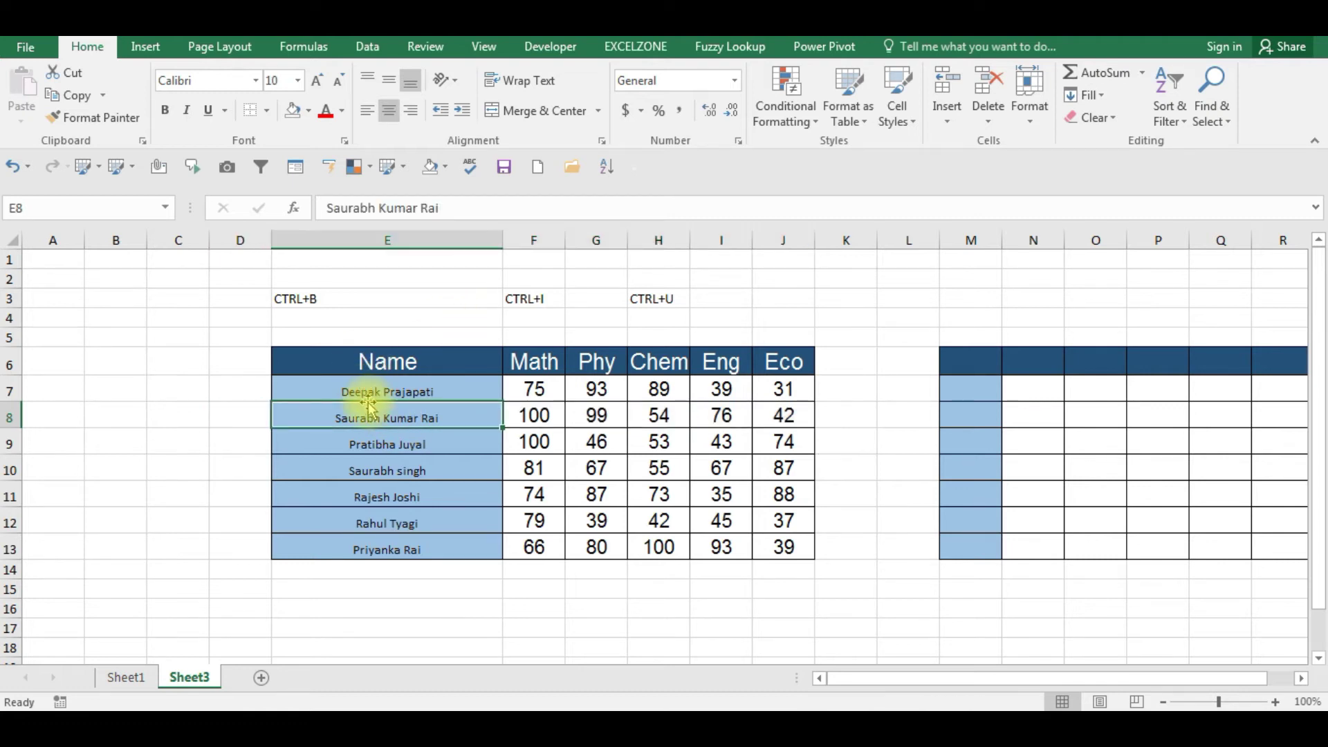
pyautogui.press('Right')
pyautogui.press('Left')
pyautogui.press('Up')
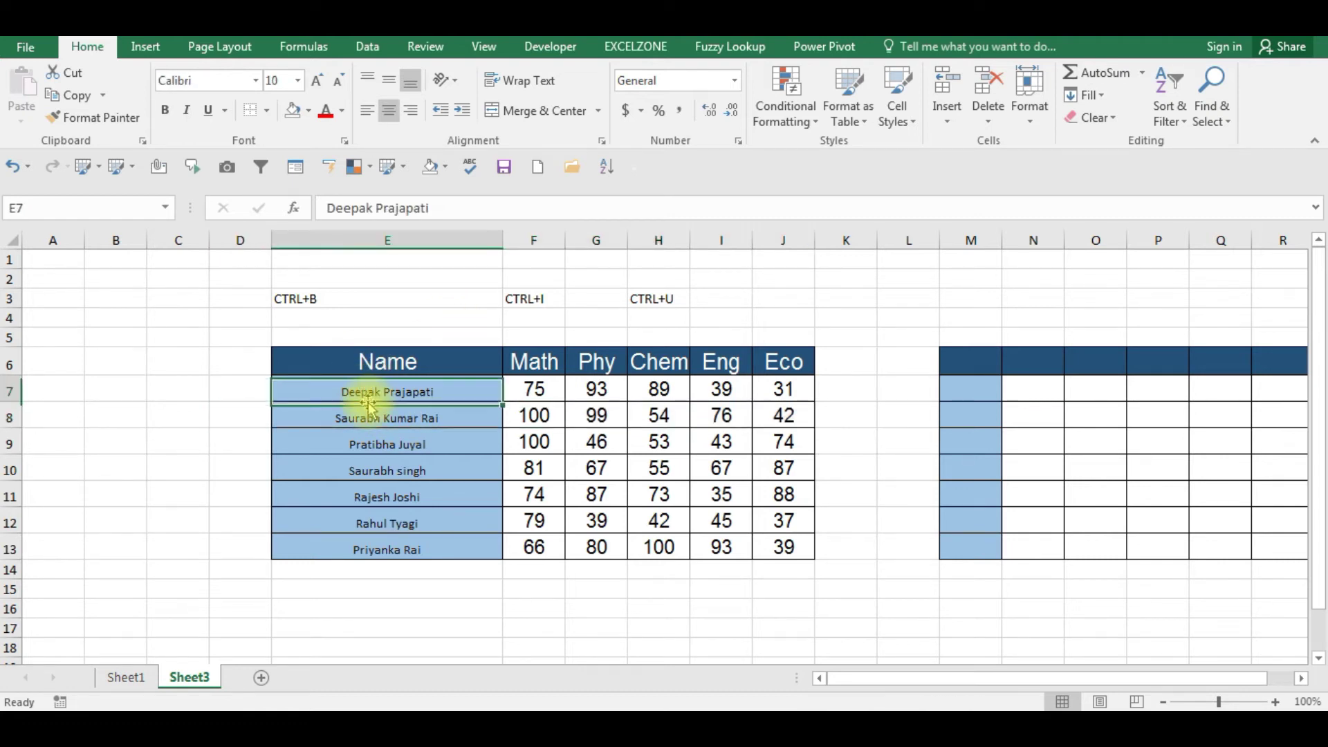
pyautogui.hotkey('ctrl', 'shift', 'Right')
pyautogui.hotkey('ctrl', 'shift', 'Down')
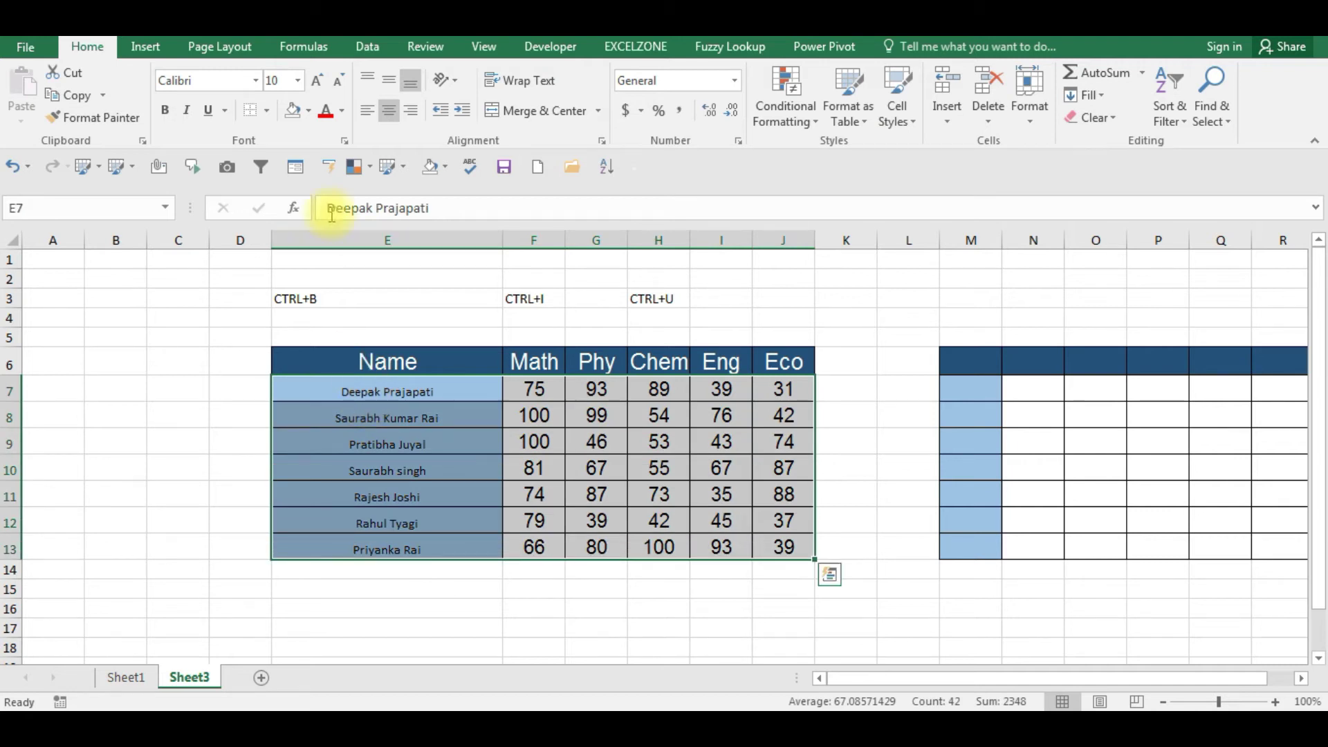
pyautogui.click(276, 81)
pyautogui.write('10')
pyautogui.press('Return')
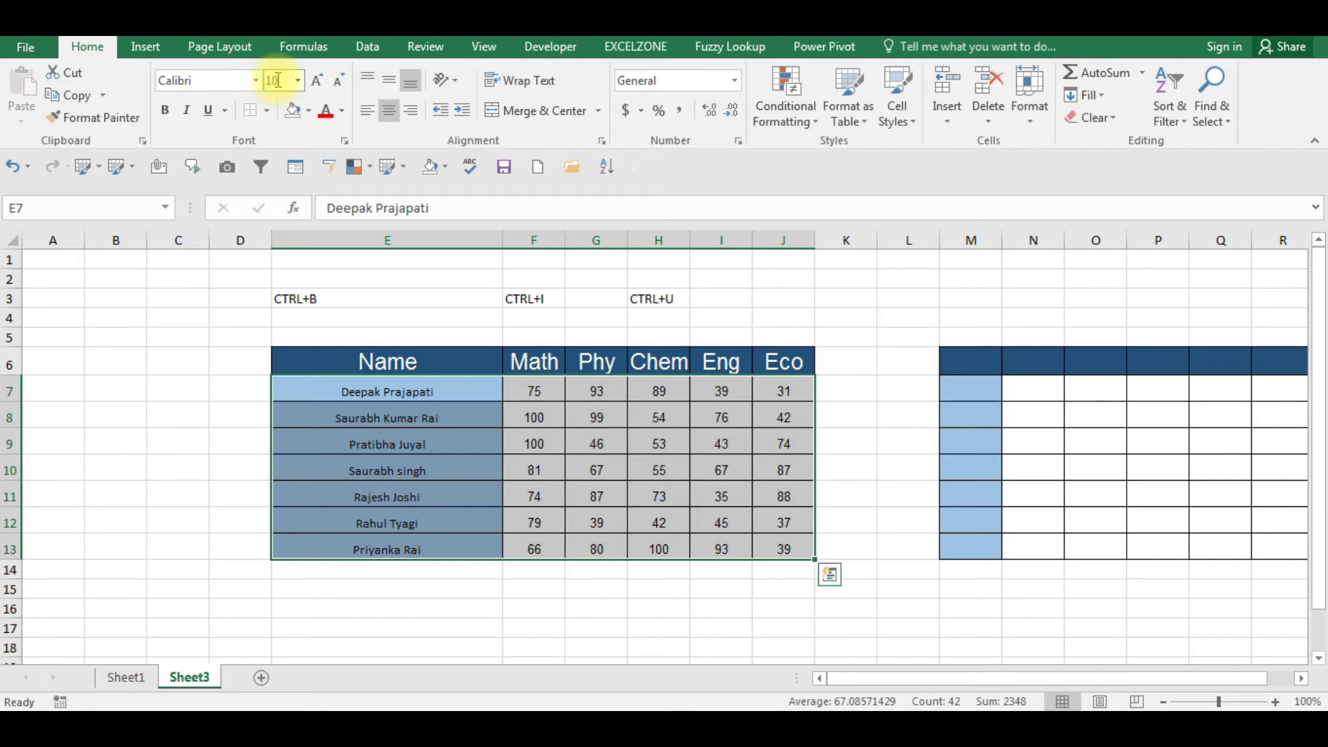
pyautogui.press('Up')
pyautogui.press('Down')
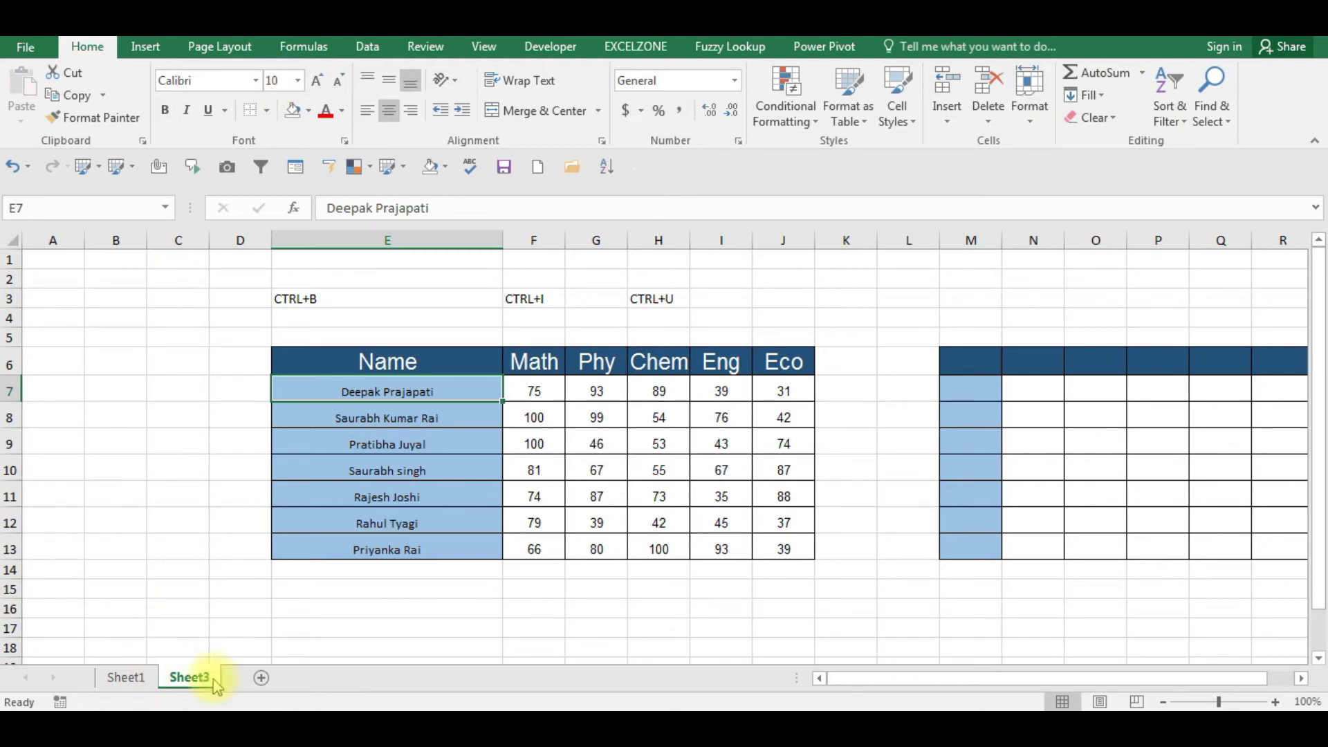
# - Select E7:J13 and apply bold, italic and underline with Ctrl+B, Ctrl+I, Ctrl+U
pyautogui.click(186, 730)
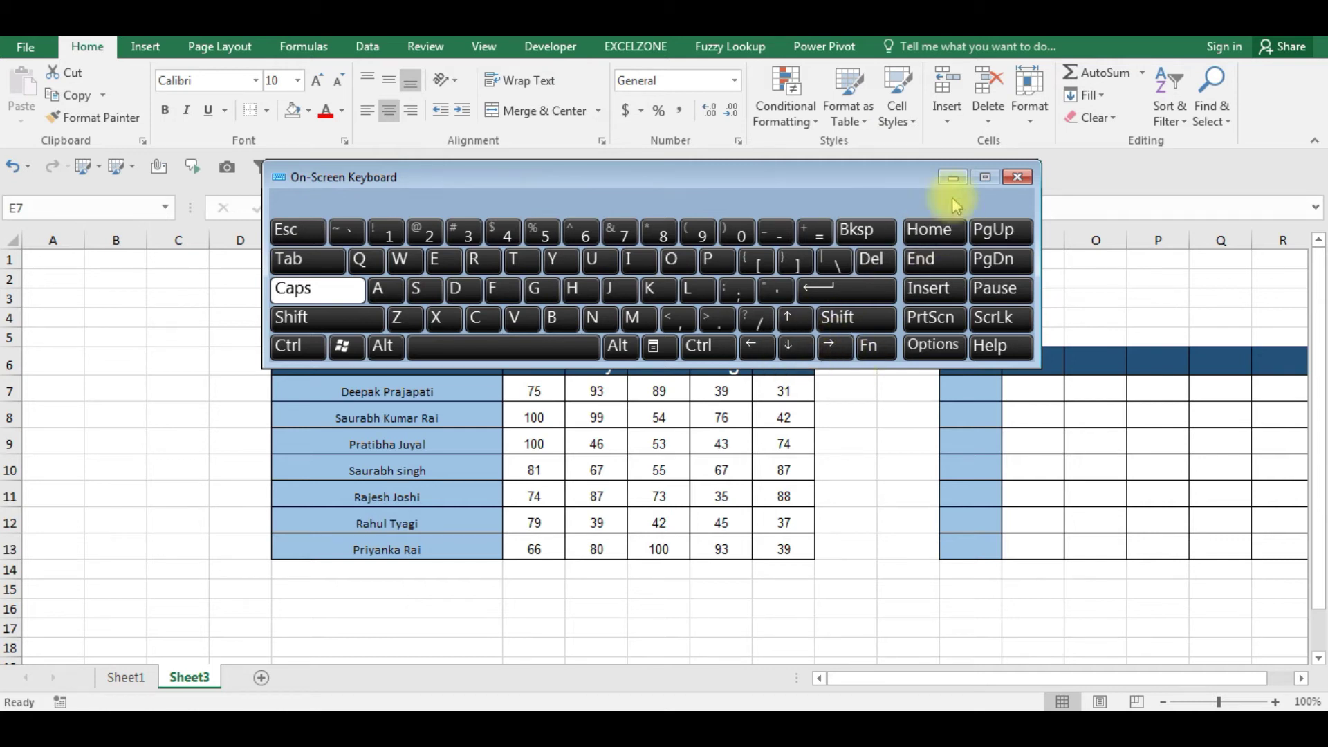
pyautogui.click(1018, 177)
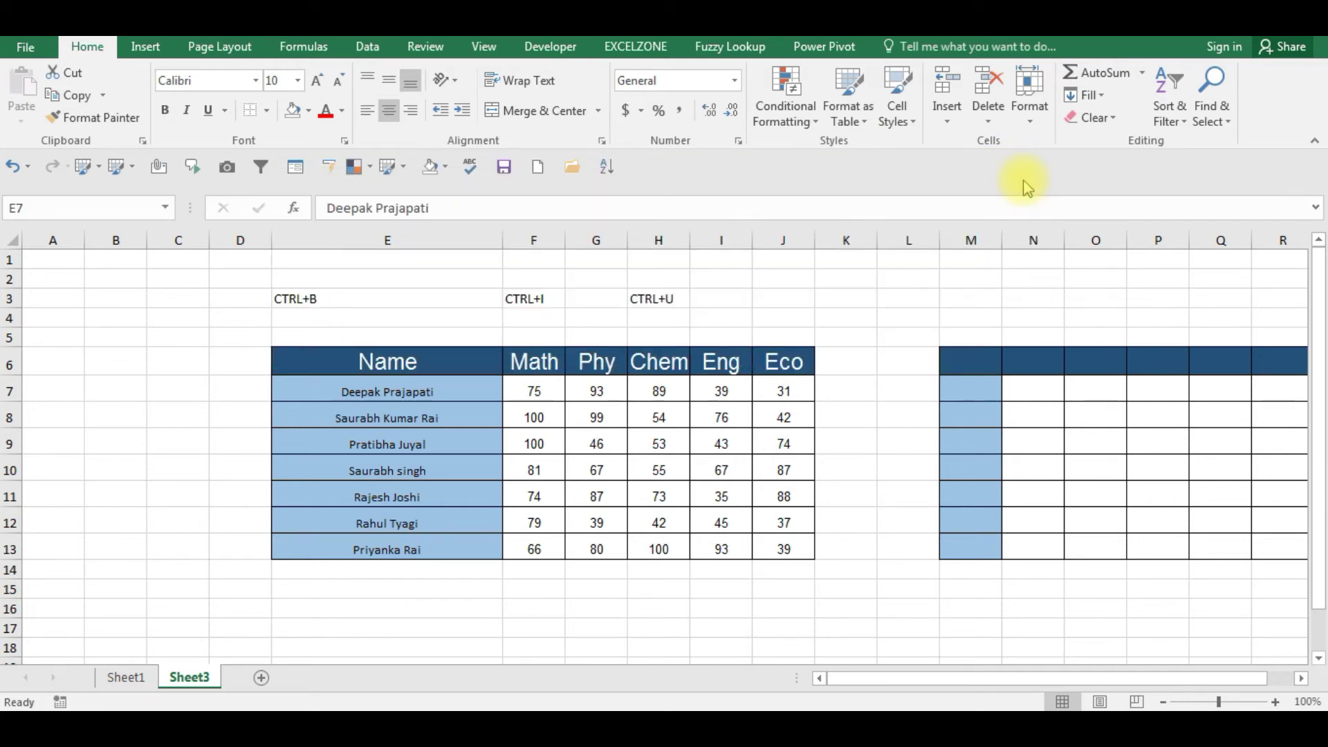
pyautogui.click(459, 390)
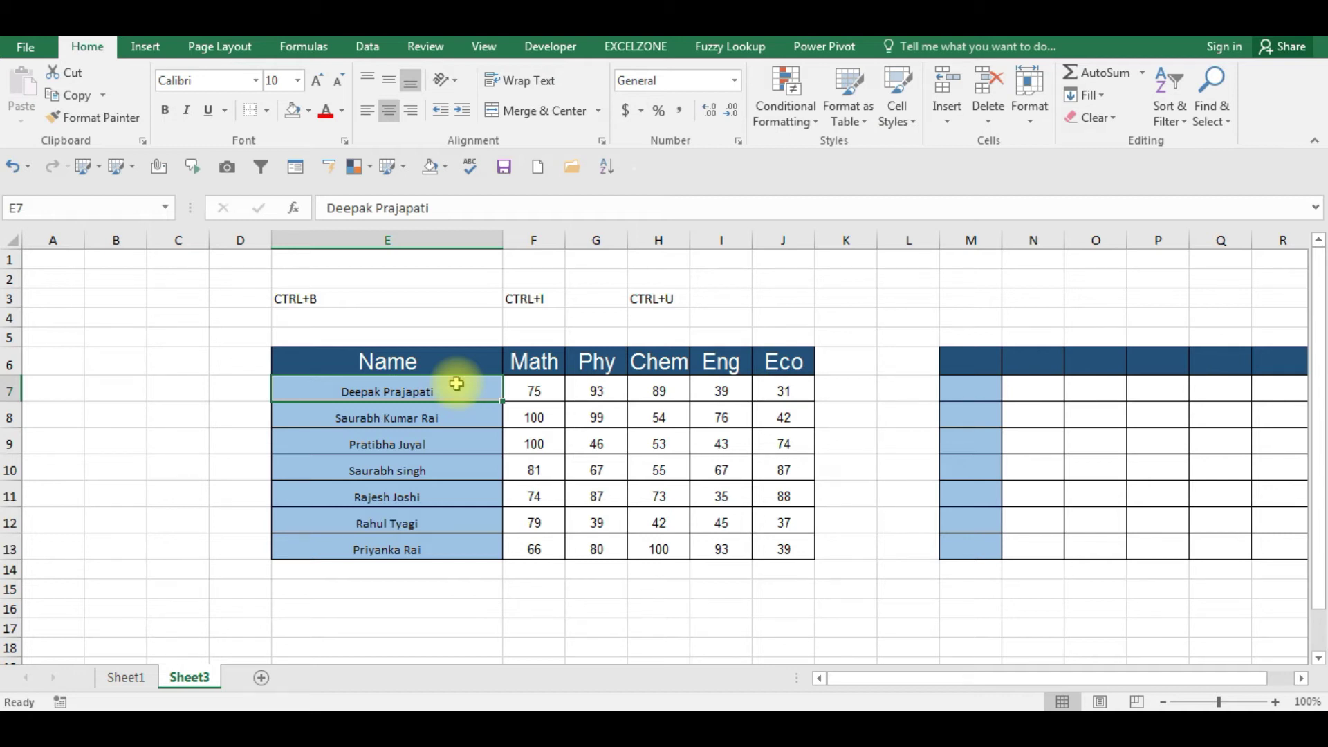
pyautogui.hotkey('shift', 'Right')
pyautogui.hotkey('shift', 'Right')
pyautogui.hotkey('shift', 'Right')
pyautogui.hotkey('shift', 'Right')
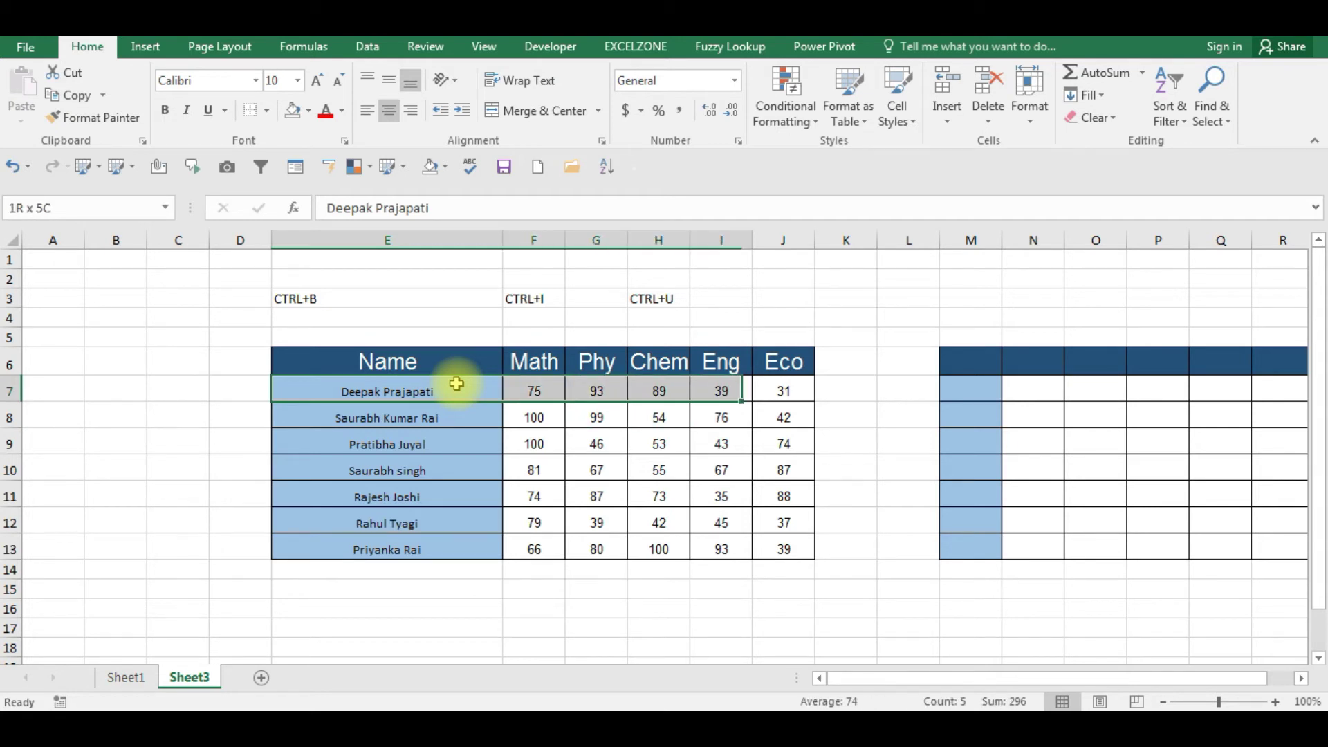
pyautogui.hotkey('shift', 'Right')
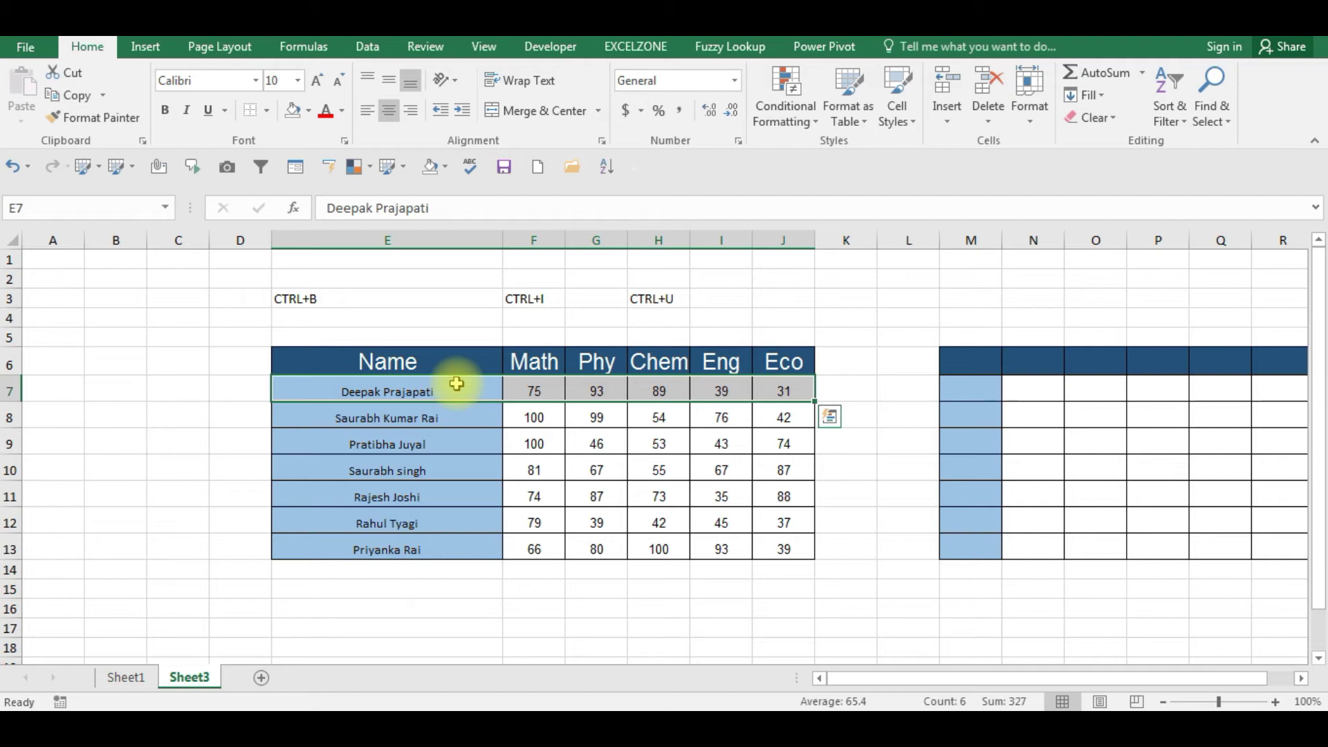
pyautogui.hotkey('shift', 'Down')
pyautogui.hotkey('shift', 'Down')
pyautogui.hotkey('shift', 'Down')
pyautogui.hotkey('shift', 'Down')
pyautogui.hotkey('shift', 'Down')
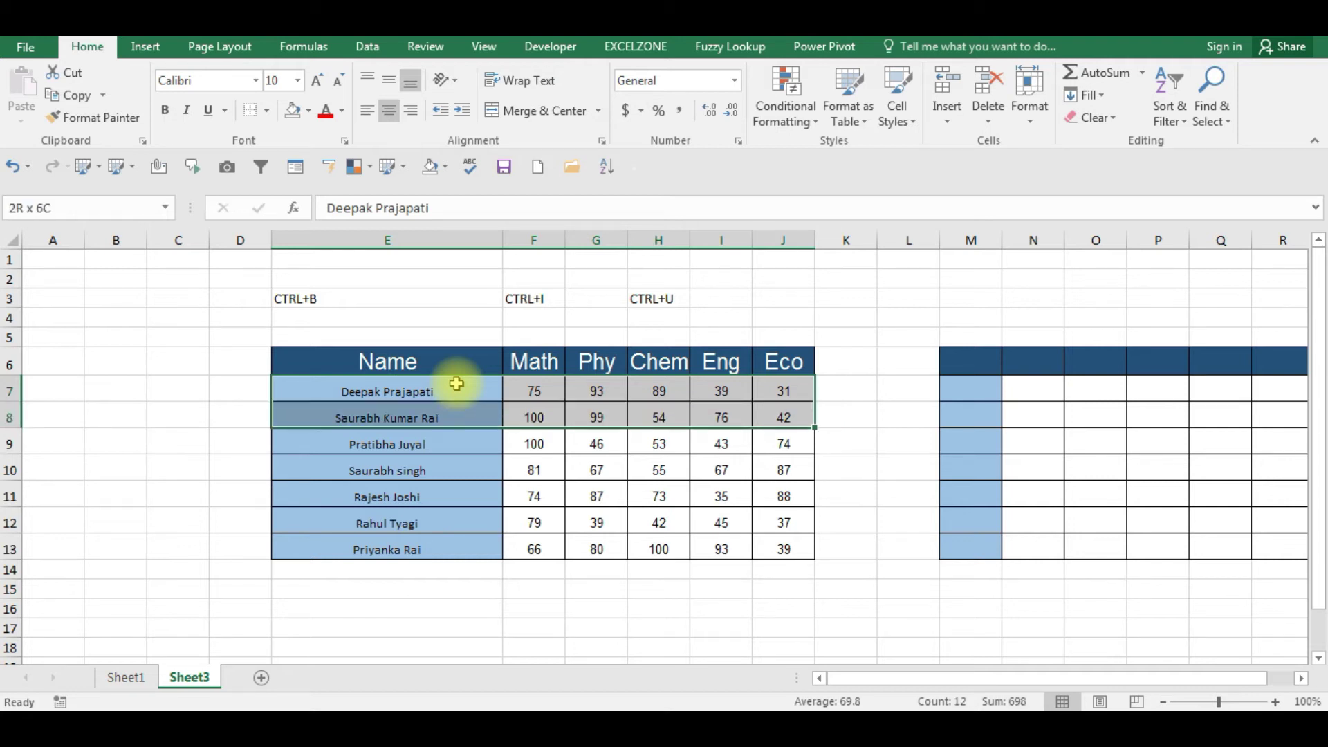
pyautogui.hotkey('shift', 'Down')
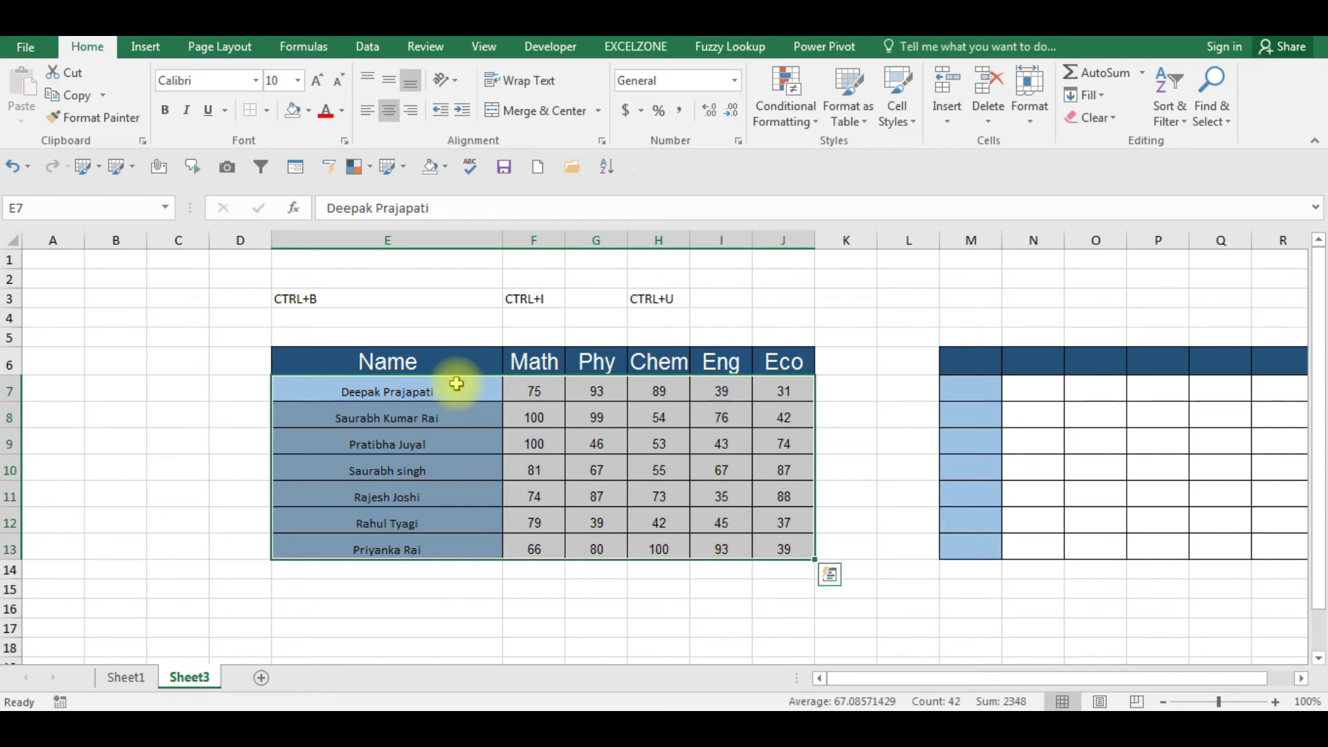
pyautogui.hotkey('ctrl', 'b')
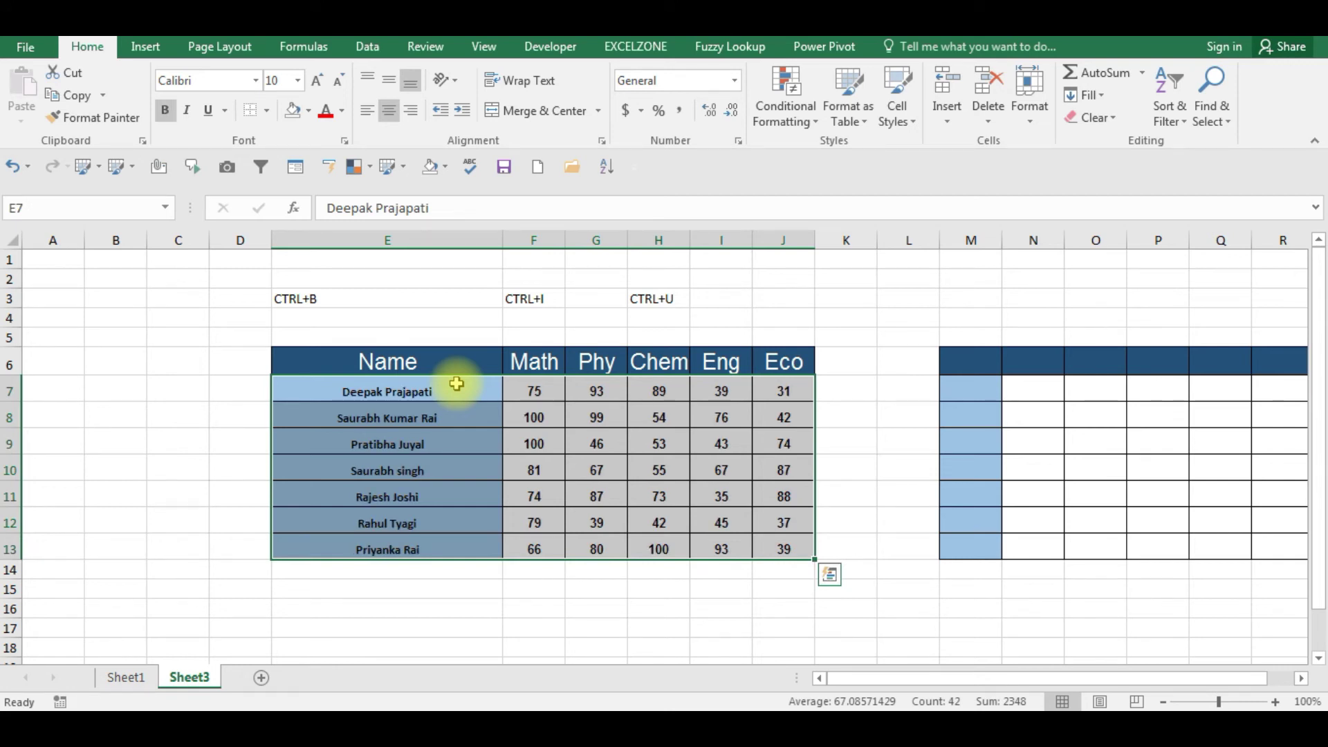
pyautogui.hotkey('ctrl', 'i')
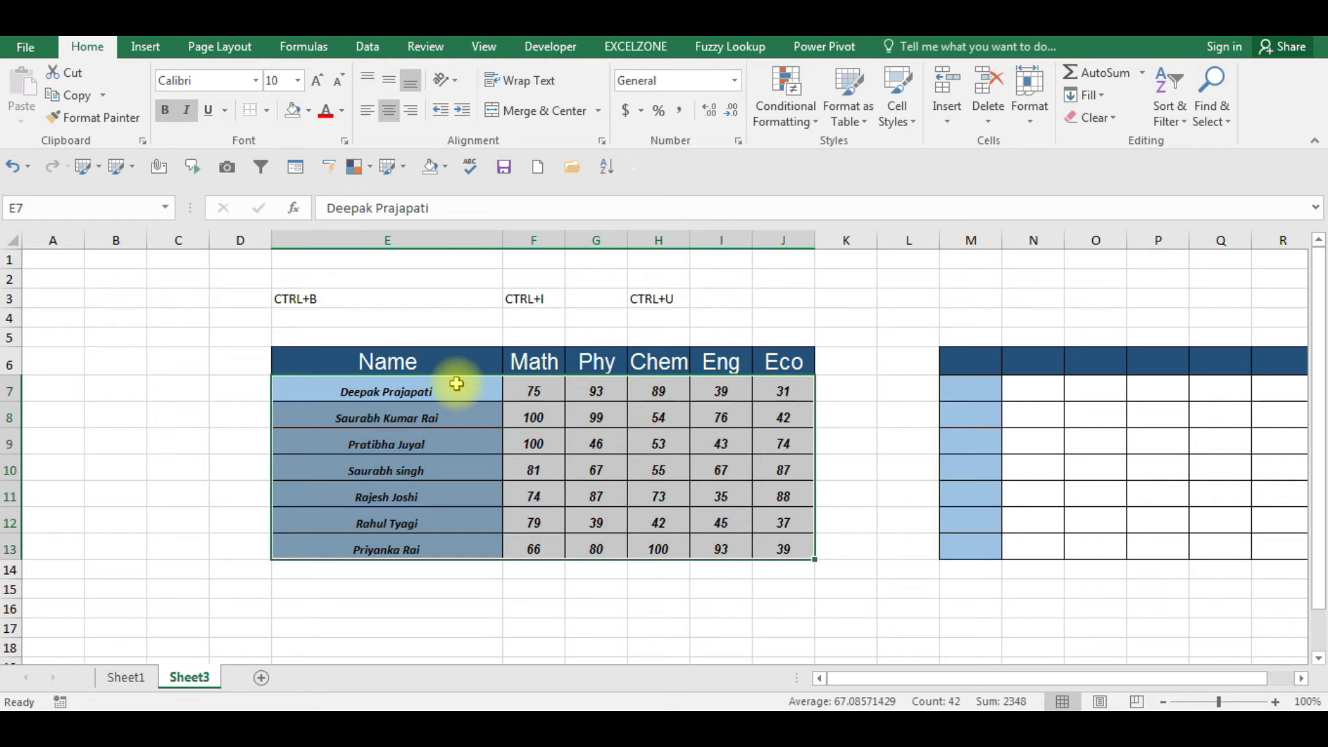
pyautogui.hotkey('ctrl', 'u')
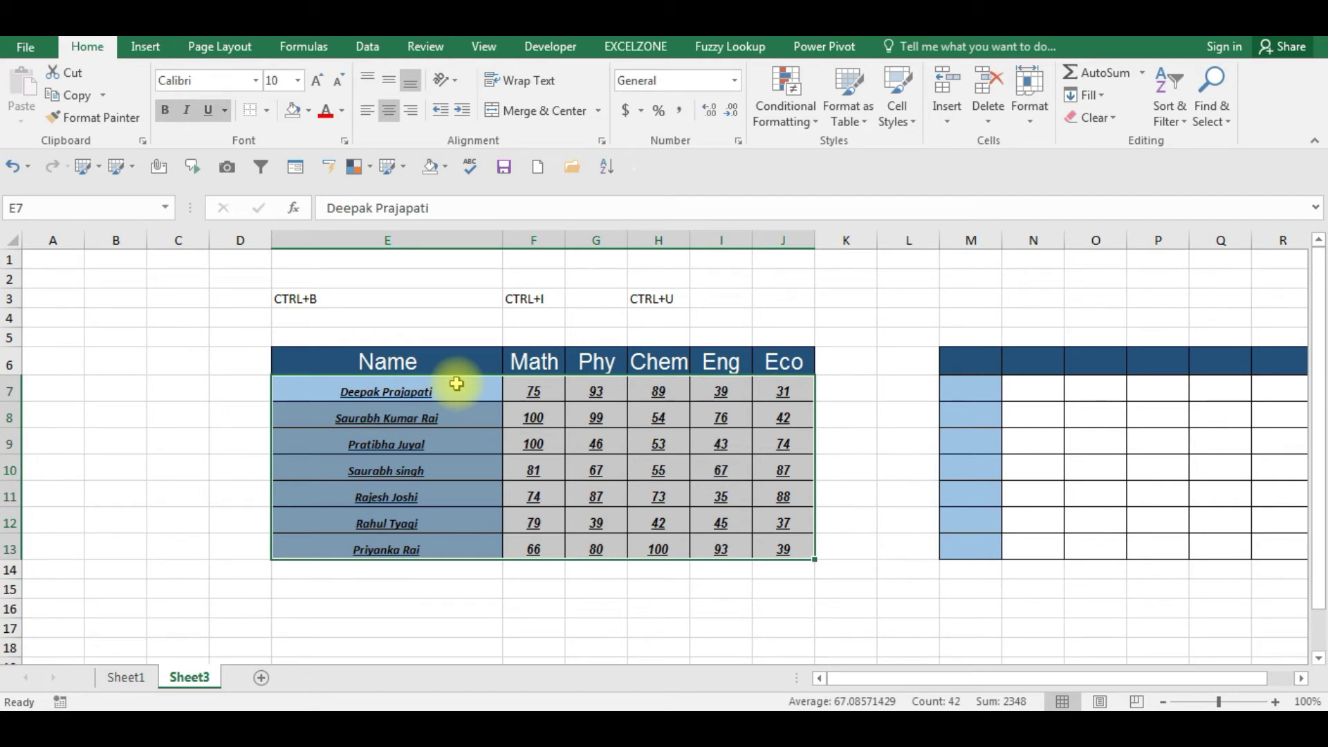
# - Select cell E7 and bring up the Borders dropdown menu on the Home tab
pyautogui.click(418, 469)
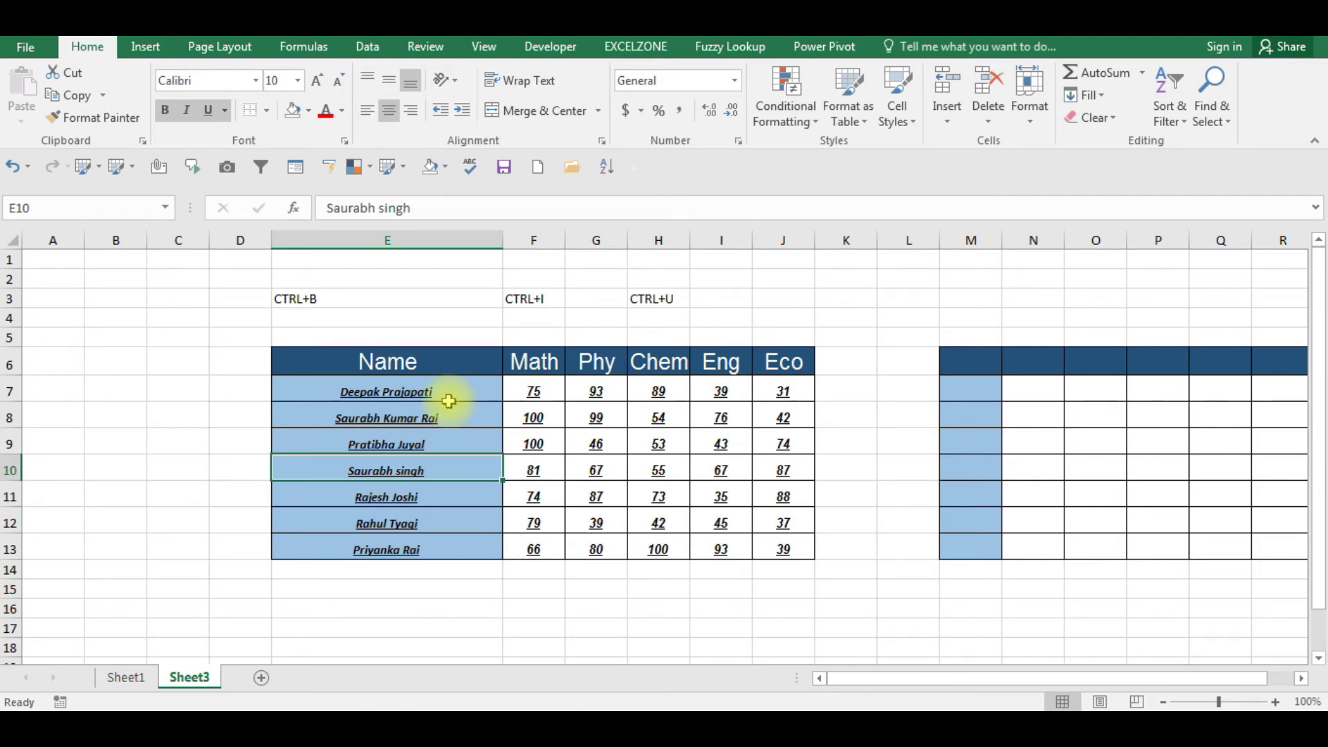
pyautogui.click(449, 400)
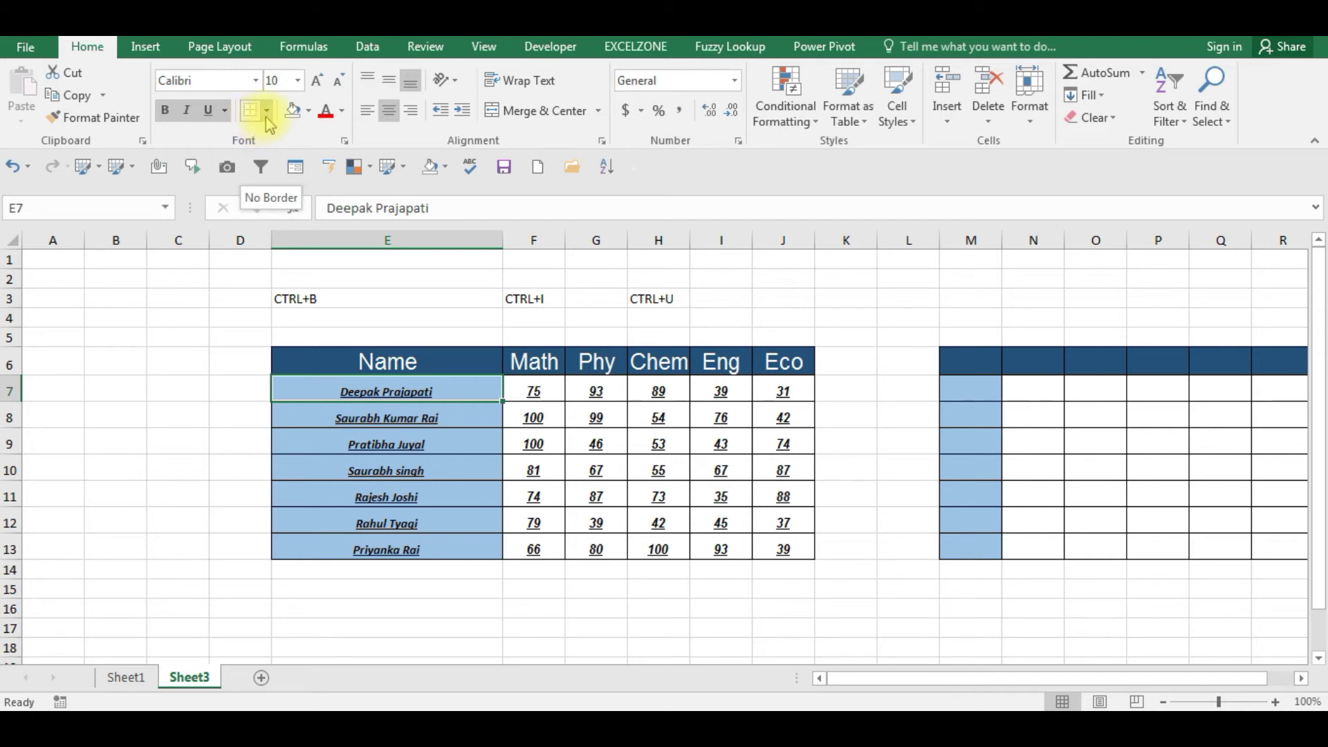
pyautogui.click(267, 112)
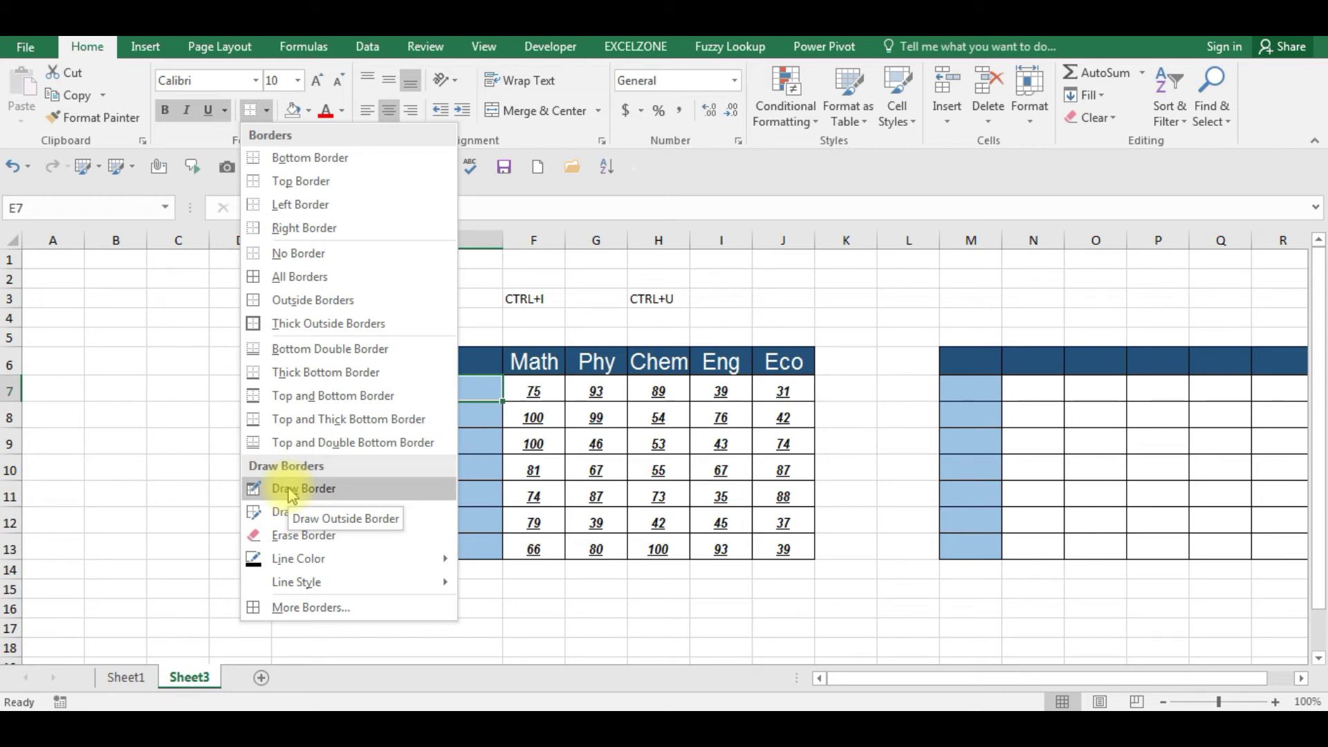
# - Close the Borders menu with Esc without changes and return focus to the worksheet
pyautogui.press('Escape')
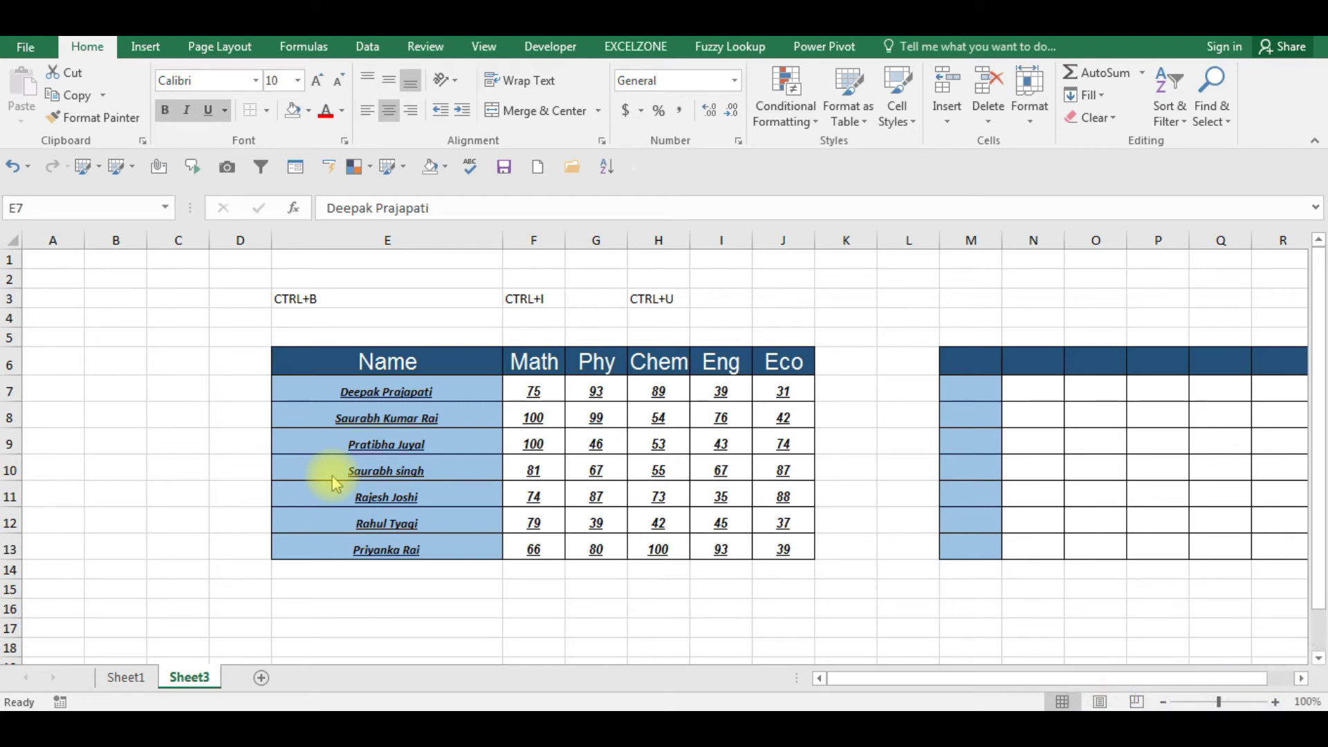
pyautogui.click(312, 393)
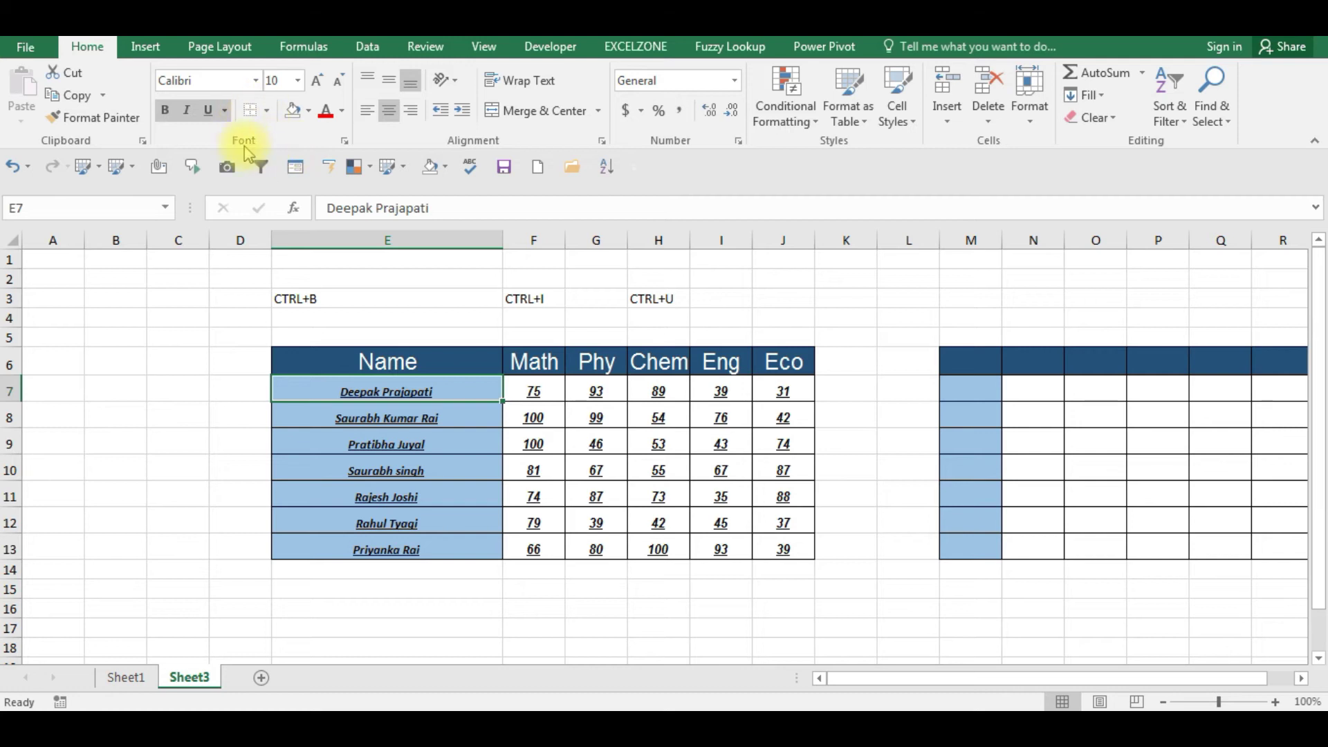
# - Select U6:Z13 and apply All Borders to every cell
pyautogui.click(188, 416)
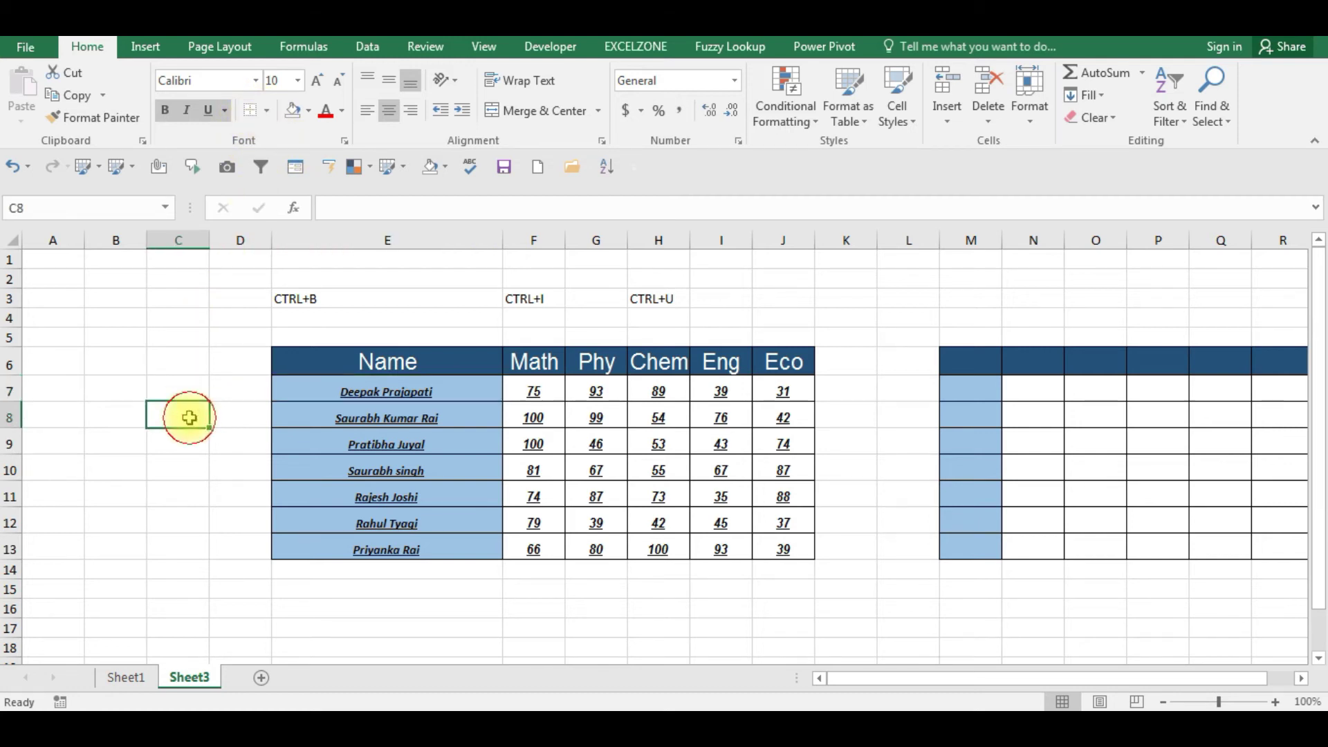
pyautogui.press('Right')
pyautogui.press('Right')
pyautogui.press('Right')
pyautogui.press('Right')
pyautogui.press('Right')
pyautogui.press('Right')
pyautogui.press('Right')
pyautogui.press('Right')
pyautogui.press('Right')
pyautogui.press('Right')
pyautogui.press('Right')
pyautogui.press('Right')
pyautogui.press('Right')
pyautogui.press('Right')
pyautogui.press('Right')
pyautogui.press('Right')
pyautogui.press('Right')
pyautogui.press('Right')
pyautogui.press('Right')
pyautogui.press('Right')
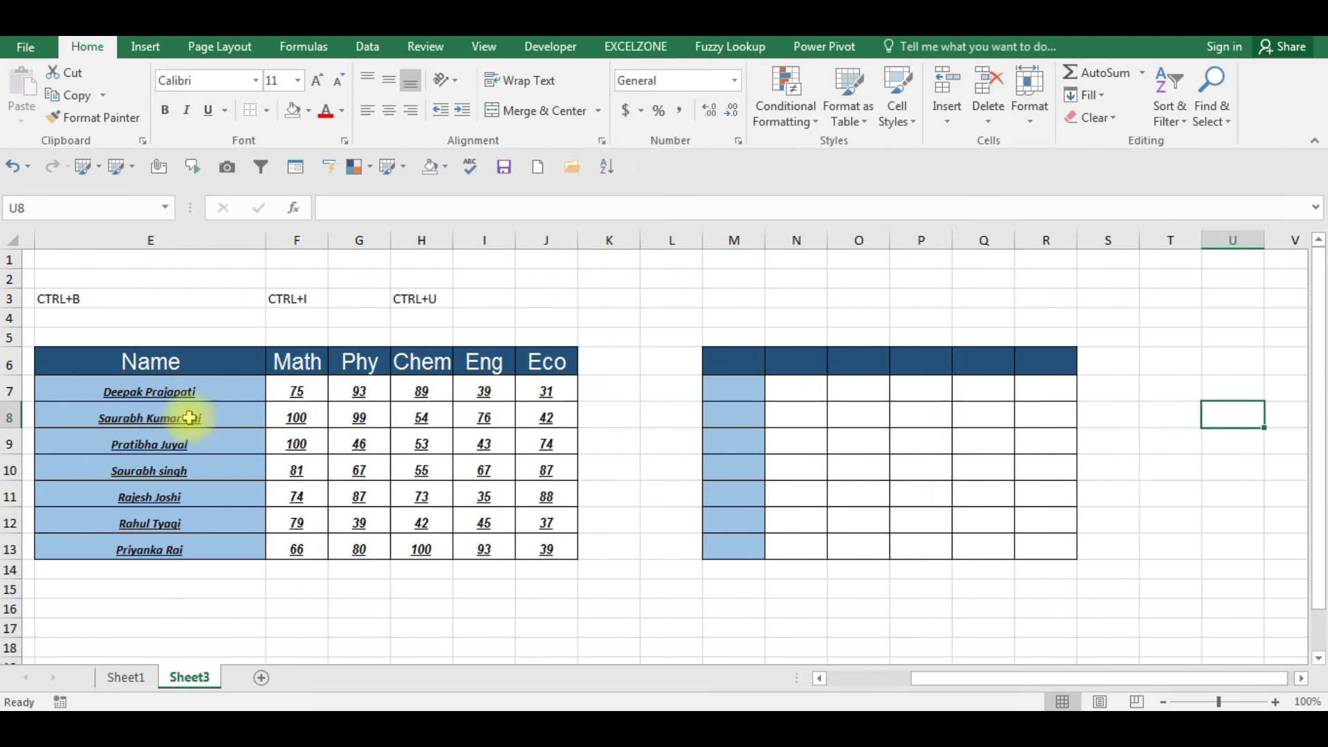
pyautogui.press('Right')
pyautogui.press('Right')
pyautogui.press('Left')
pyautogui.press('Left')
pyautogui.press('Left')
pyautogui.press('Left')
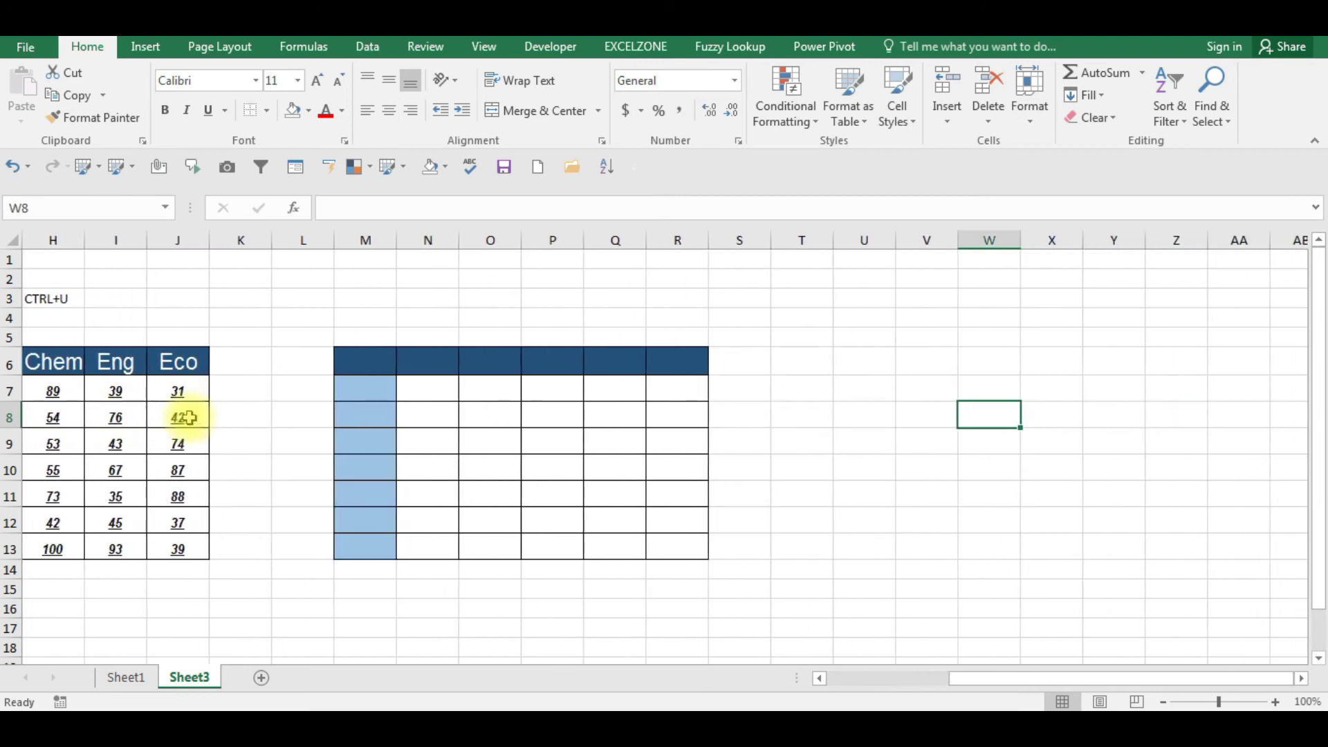
pyautogui.press('Up')
pyautogui.press('Left')
pyautogui.press('Left')
pyautogui.press('Left')
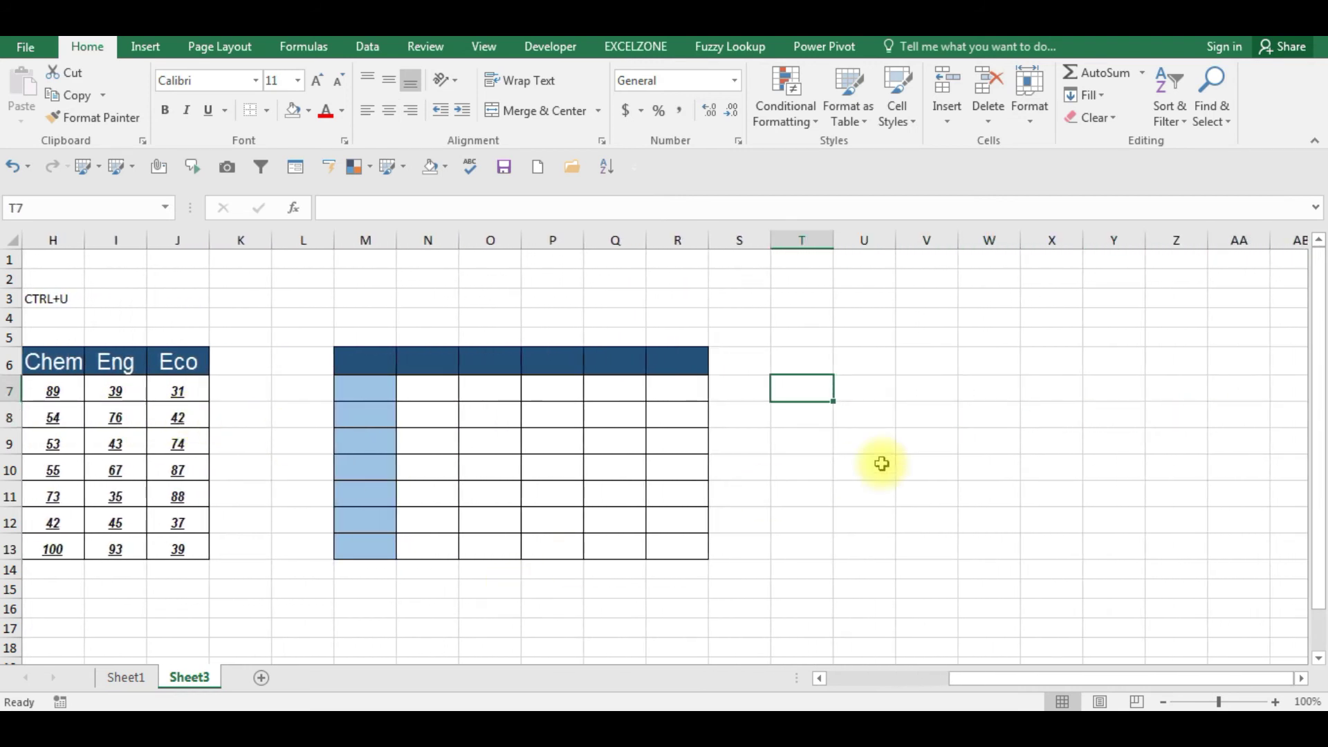
pyautogui.hotkey('shift', 'Right')
pyautogui.hotkey('shift', 'Right')
pyautogui.hotkey('shift', 'Right')
pyautogui.hotkey('shift', 'Down')
pyautogui.hotkey('shift', 'Down')
pyautogui.press('Up')
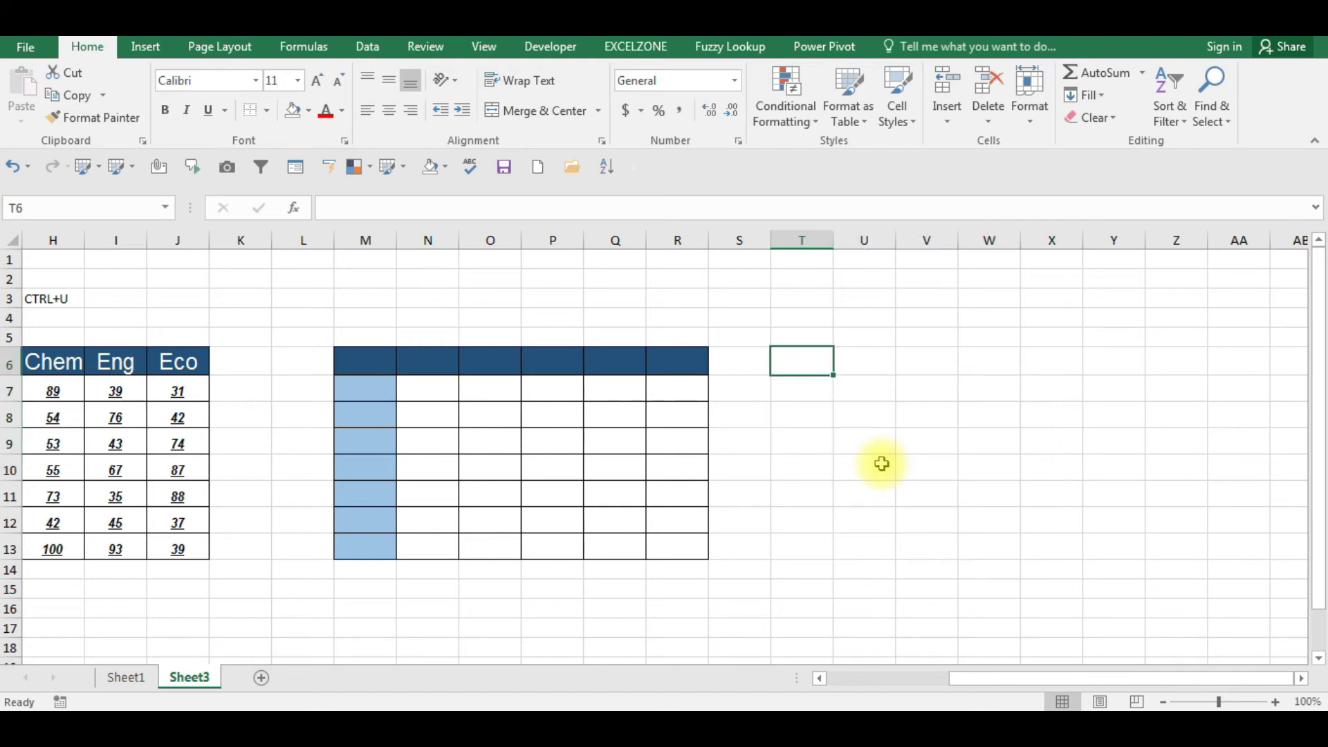
pyautogui.press('Right')
pyautogui.hotkey('shift', 'Right')
pyautogui.hotkey('shift', 'Right')
pyautogui.hotkey('shift', 'Right')
pyautogui.hotkey('shift', 'Right')
pyautogui.hotkey('shift', 'Right')
pyautogui.hotkey('shift', 'Down')
pyautogui.hotkey('shift', 'Down')
pyautogui.hotkey('shift', 'Down')
pyautogui.hotkey('shift', 'Down')
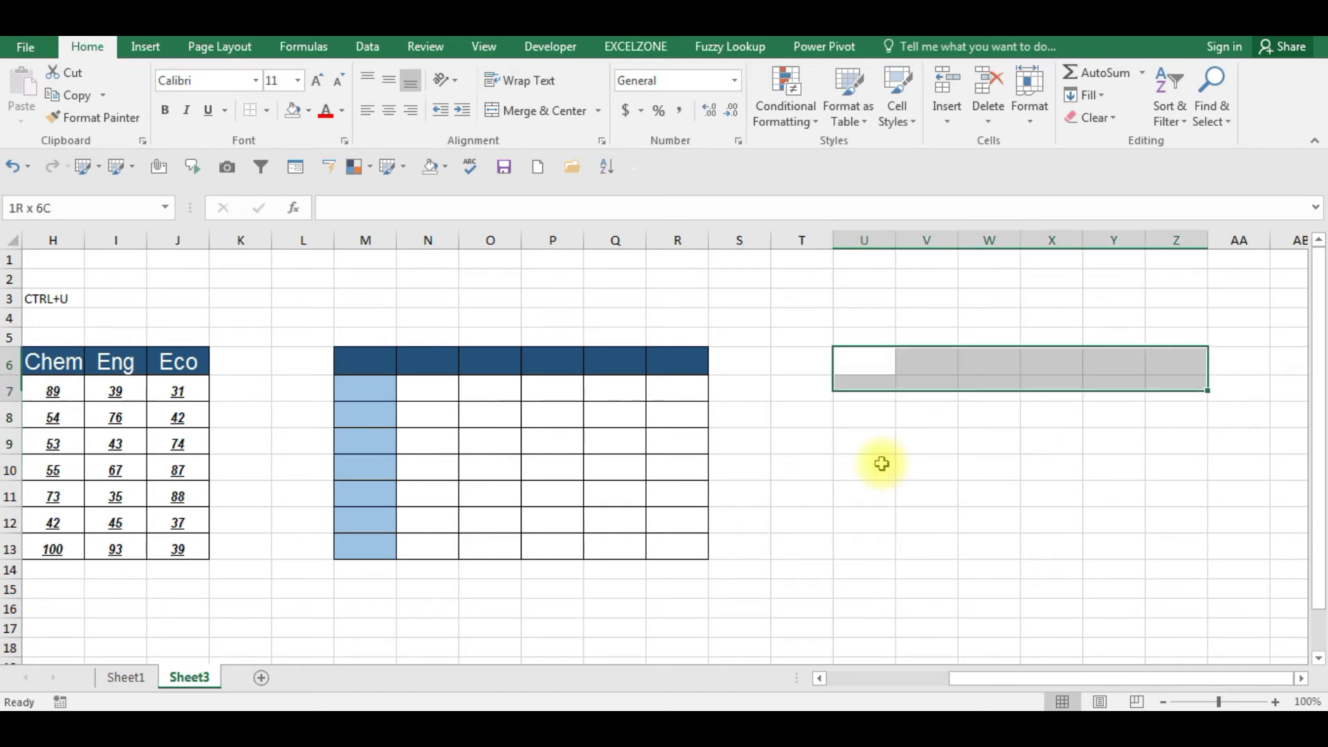
pyautogui.hotkey('shift', 'Down')
pyautogui.hotkey('shift', 'Down')
pyautogui.hotkey('shift', 'Down')
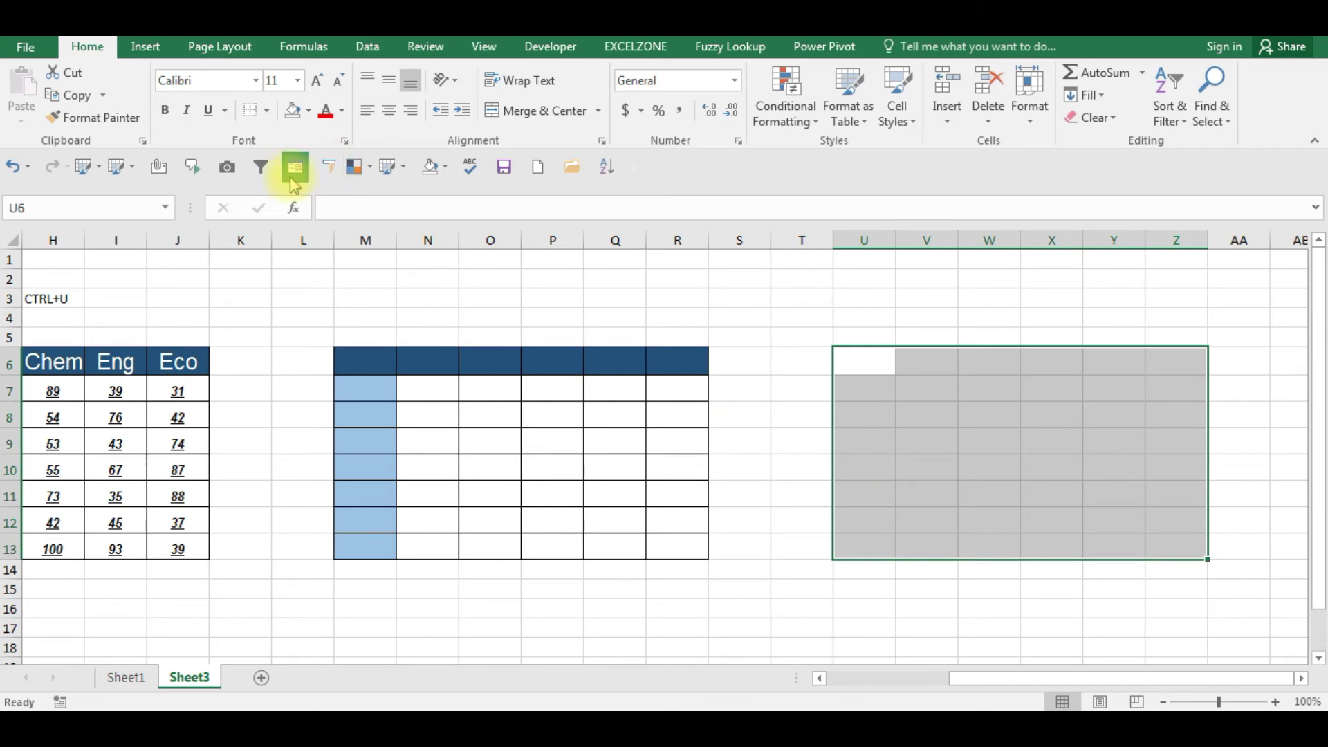
pyautogui.click(266, 113)
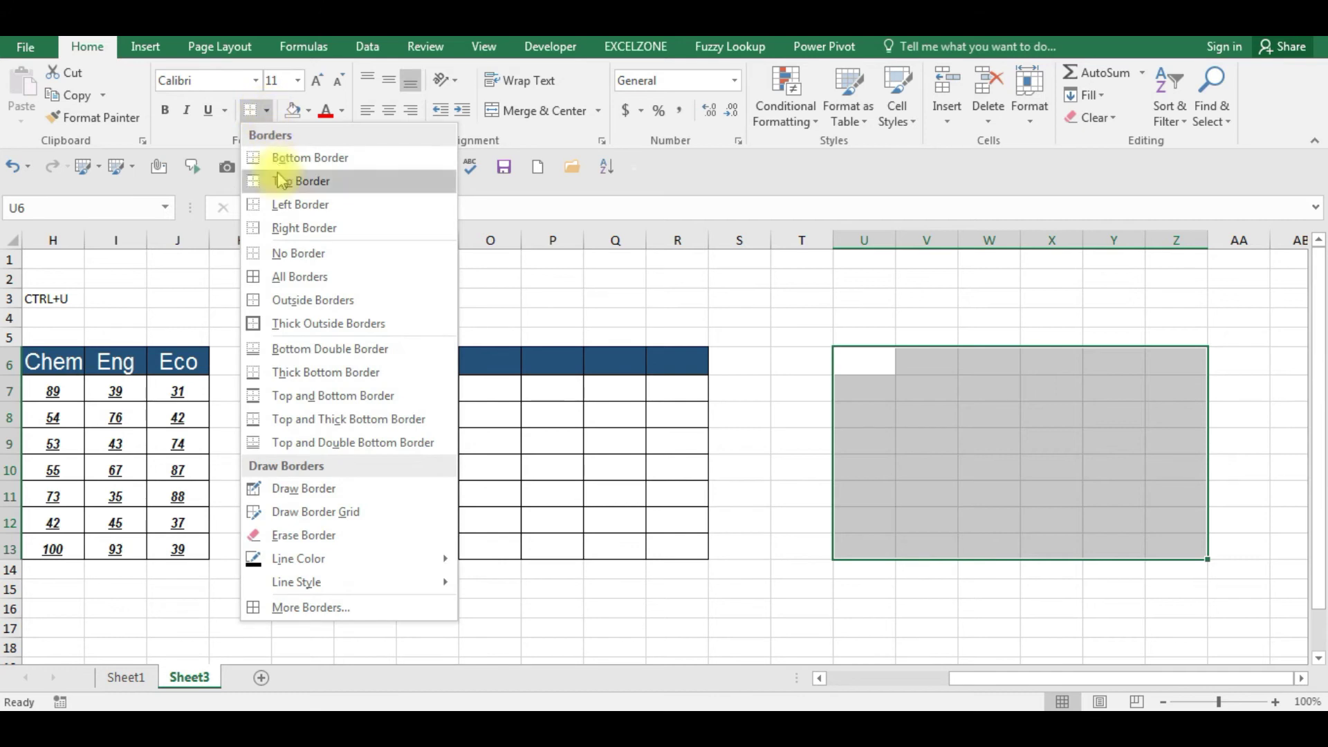
pyautogui.click(275, 289)
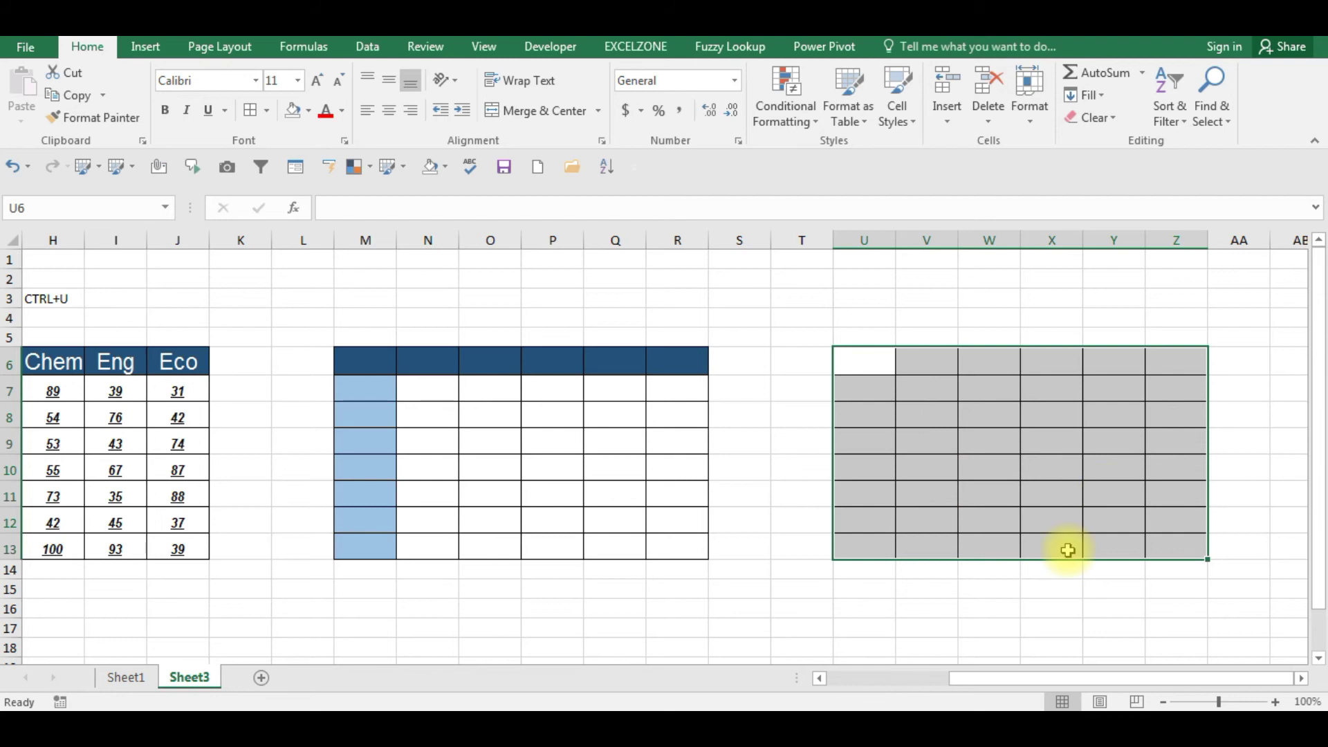
# - Deselect the new grid and finish with U6, its top-left cell, selected
pyautogui.click(990, 587)
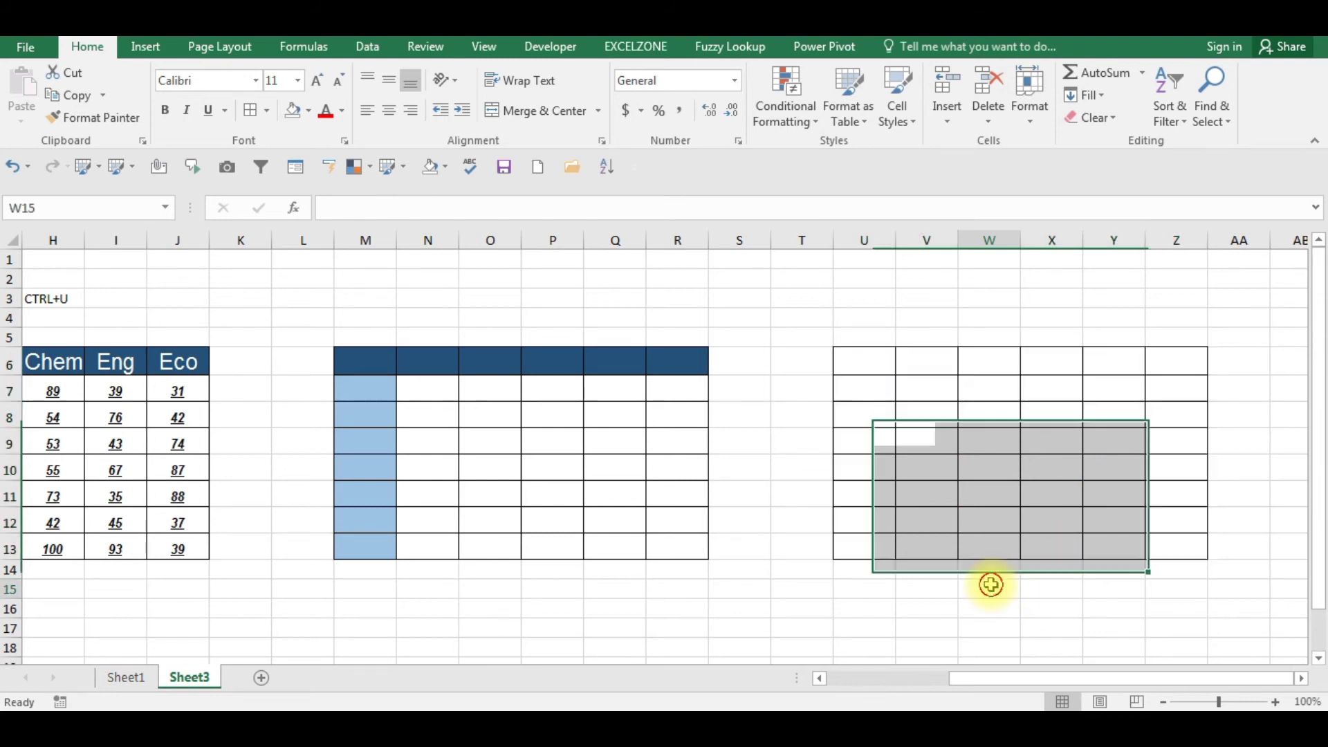
pyautogui.click(781, 507)
pyautogui.click(759, 589)
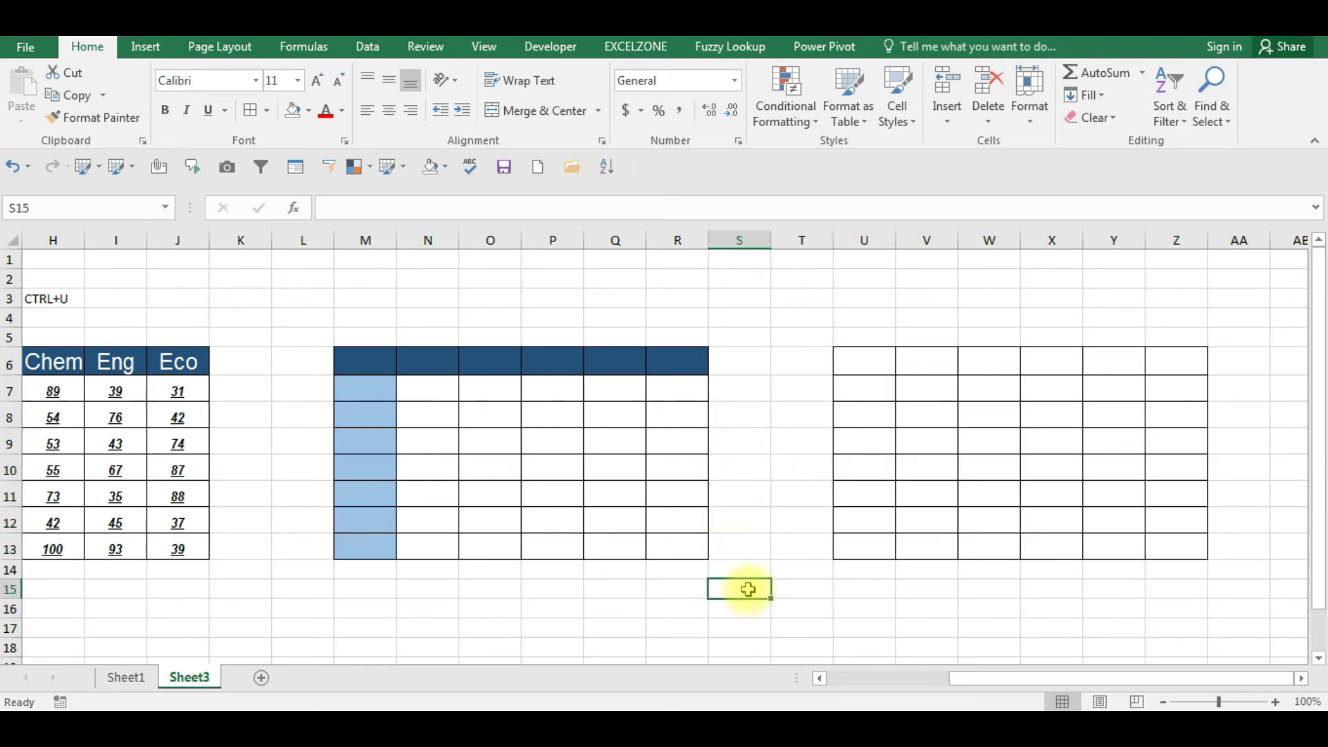
pyautogui.click(784, 292)
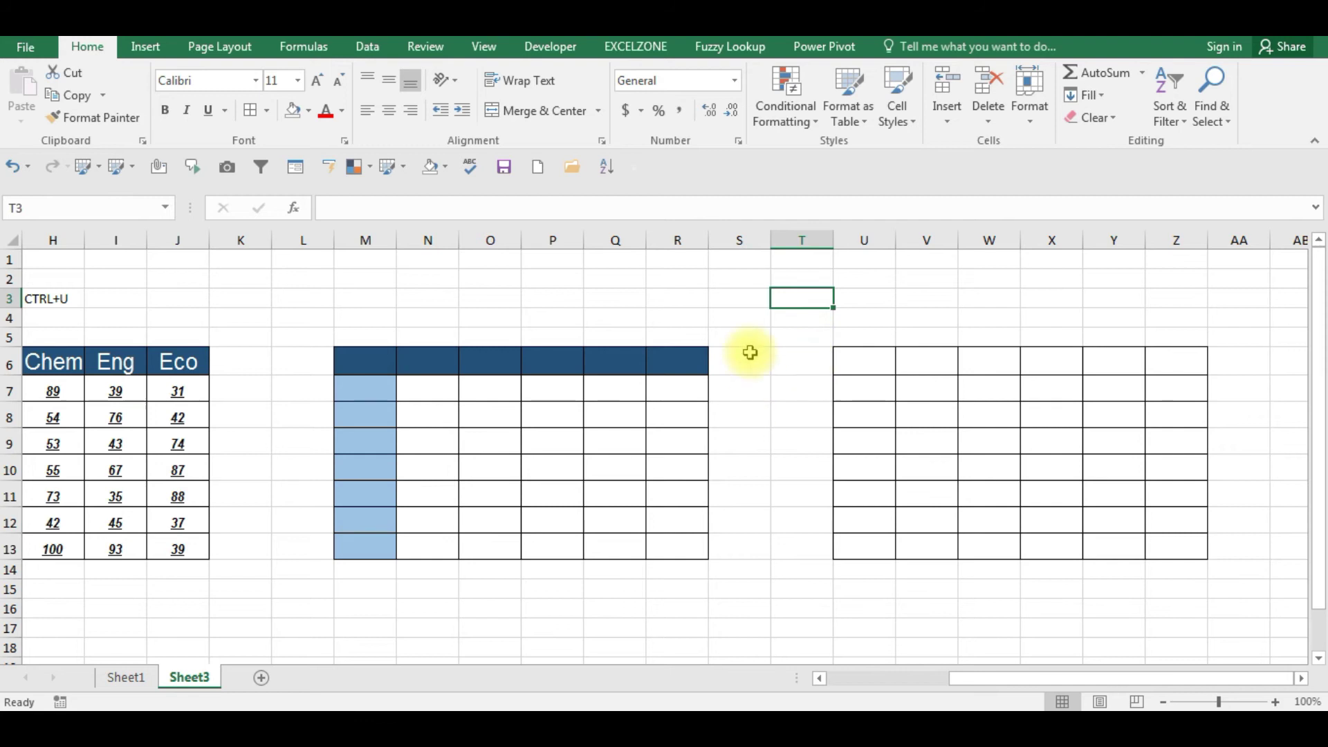
pyautogui.click(775, 388)
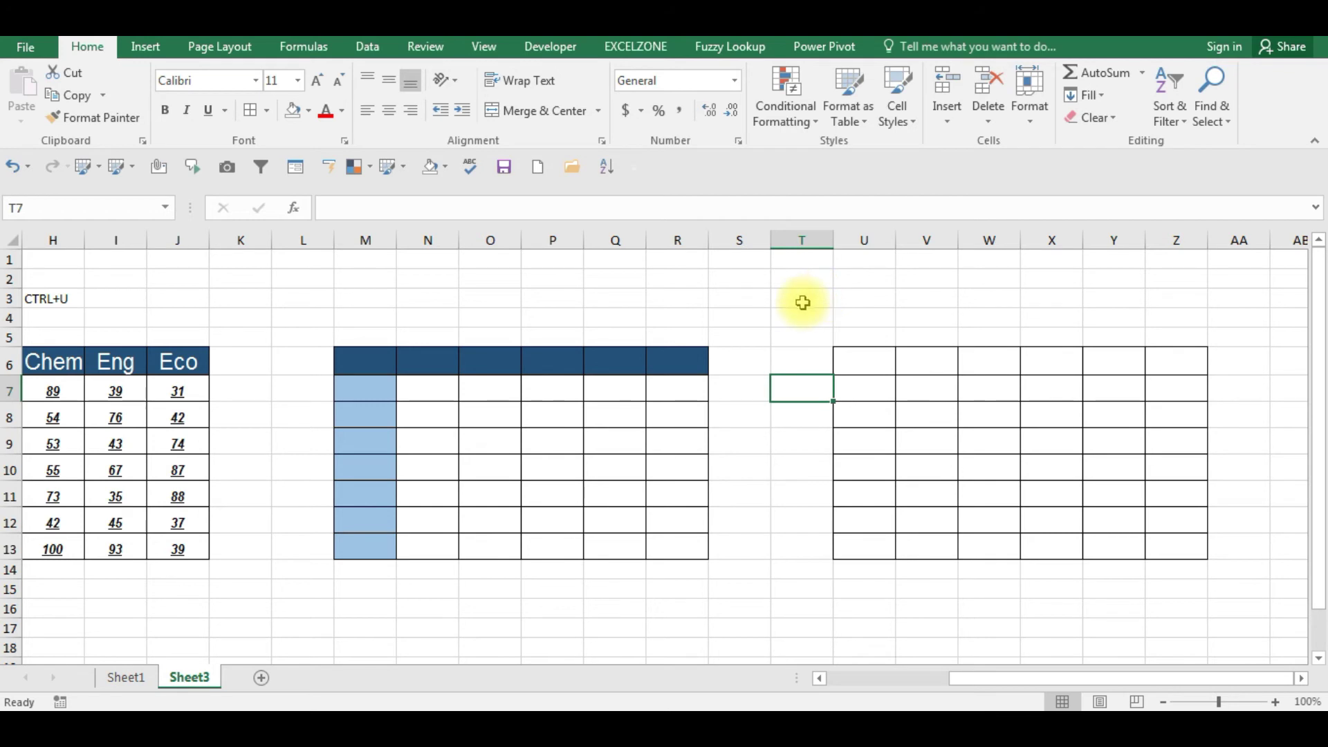
pyautogui.click(823, 280)
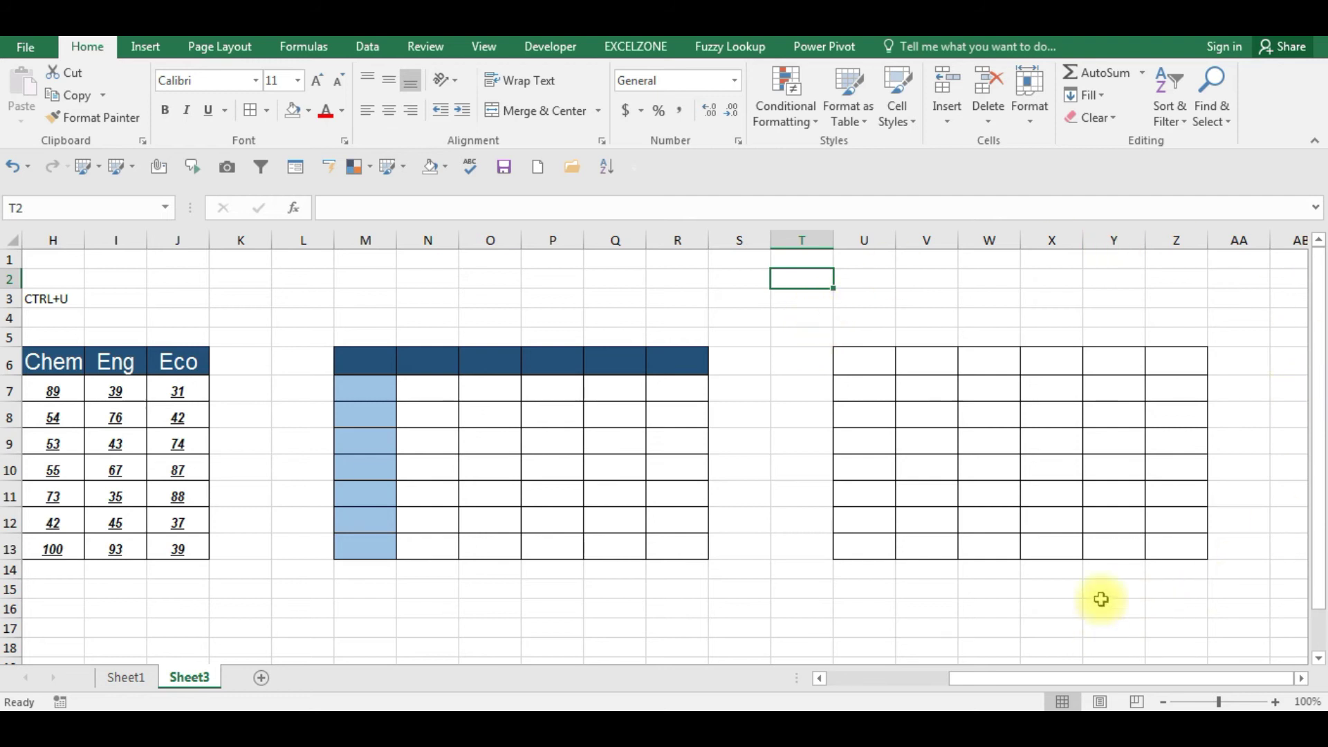
pyautogui.click(870, 354)
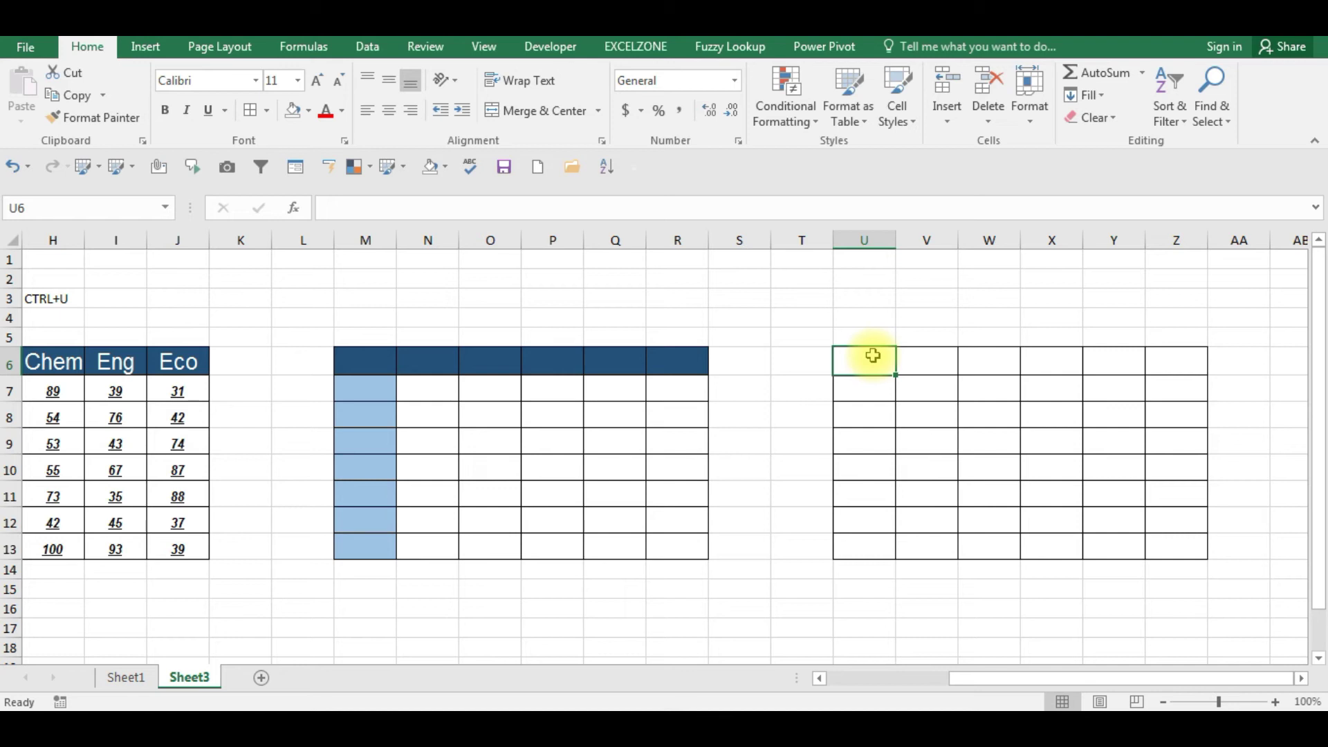
# - Reselect U6:Z13, move right to column AG, and bring up the Borders dropdown
pyautogui.hotkey('shift', 'Right')
pyautogui.hotkey('shift', 'Right')
pyautogui.hotkey('shift', 'Right')
pyautogui.hotkey('shift', 'Right')
pyautogui.hotkey('shift', 'Right')
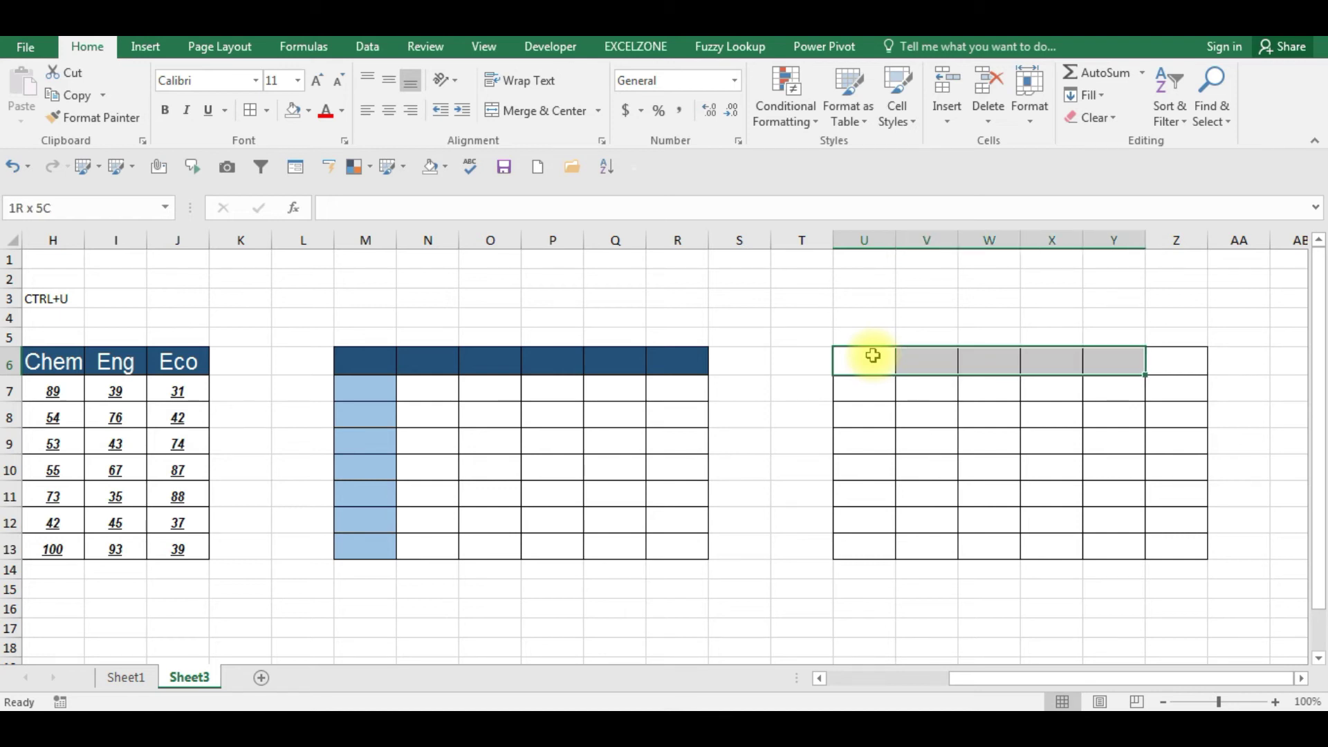
pyautogui.hotkey('shift', 'Down')
pyautogui.hotkey('shift', 'Down')
pyautogui.hotkey('shift', 'Down')
pyautogui.hotkey('shift', 'Down')
pyautogui.hotkey('shift', 'Down')
pyautogui.hotkey('shift', 'Down')
pyautogui.hotkey('shift', 'Down')
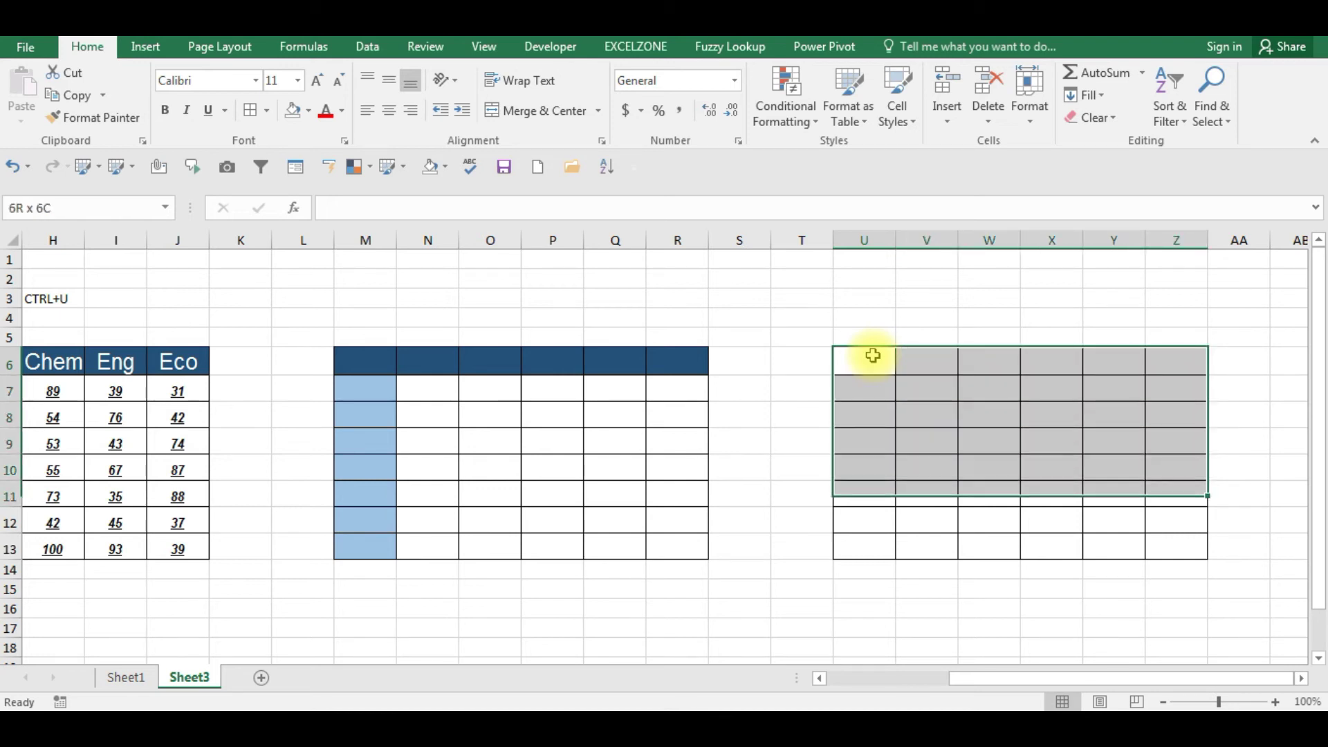
pyautogui.press('Down')
pyautogui.press('Right')
pyautogui.press('Right')
pyautogui.press('Right')
pyautogui.press('Right')
pyautogui.press('Right')
pyautogui.press('Right')
pyautogui.press('Right')
pyautogui.press('Right')
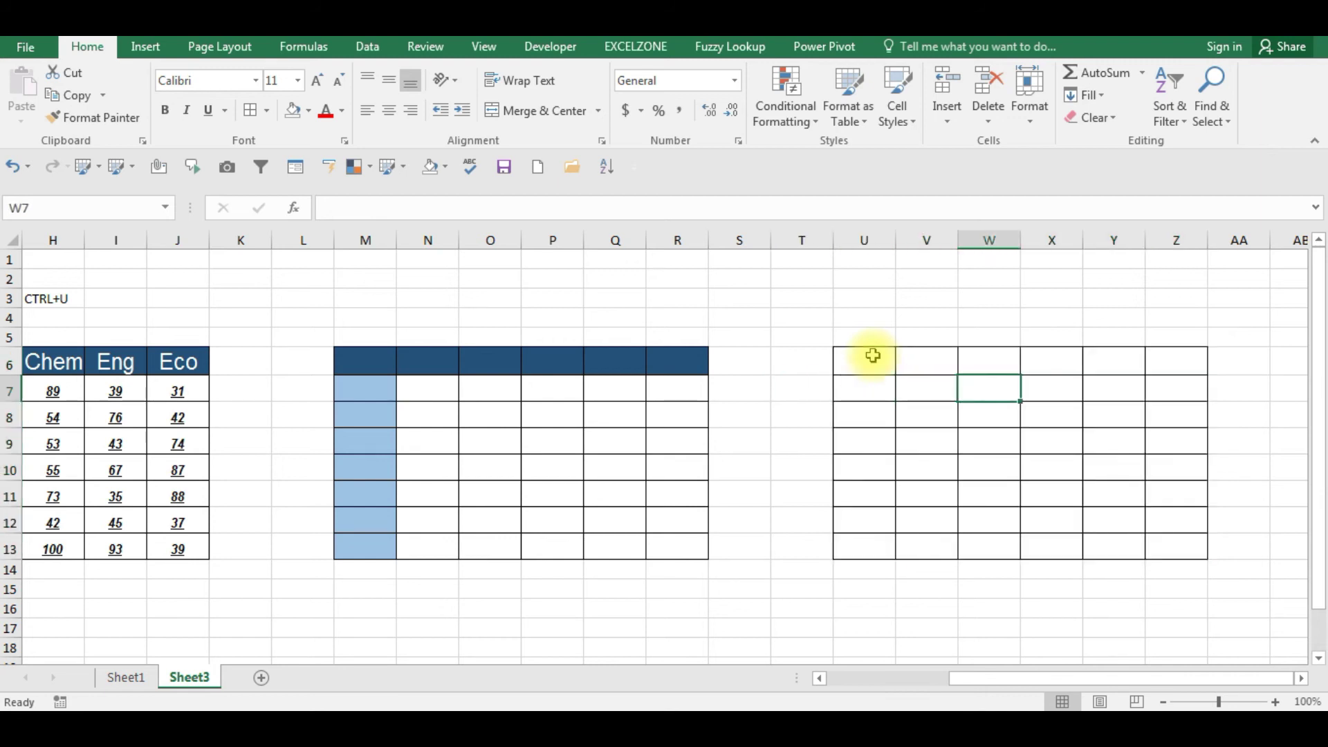
pyautogui.press('Right')
pyautogui.press('Right')
pyautogui.press('Right')
pyautogui.press('Right')
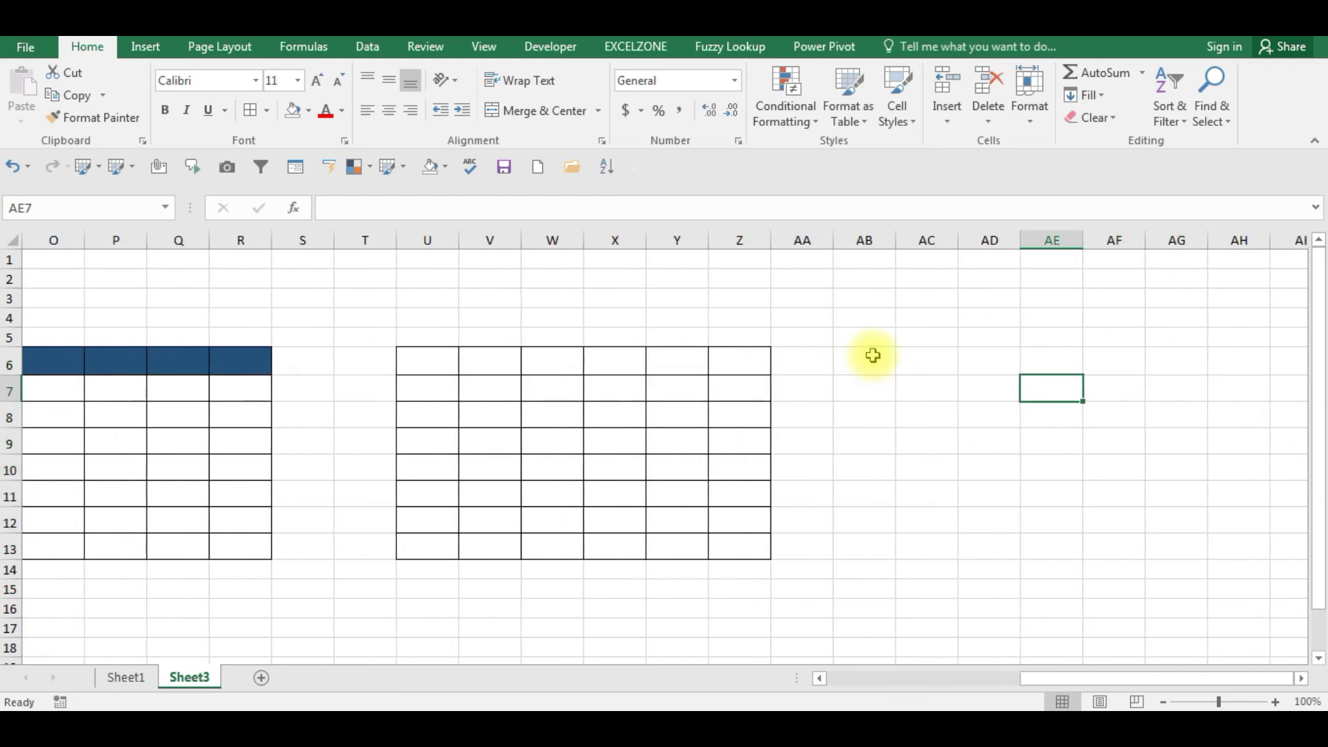
pyautogui.press('Right')
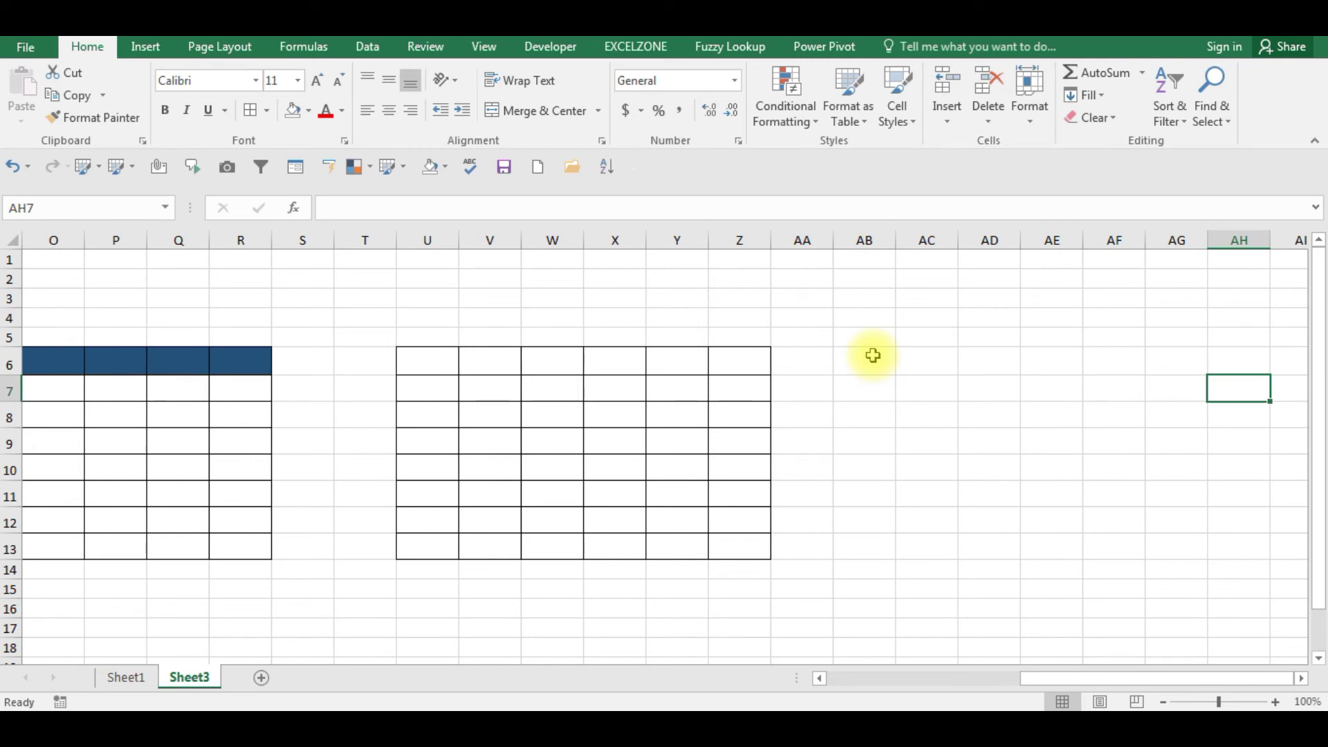
pyautogui.press('Left')
pyautogui.press('Left')
pyautogui.press('Left')
pyautogui.press('Left')
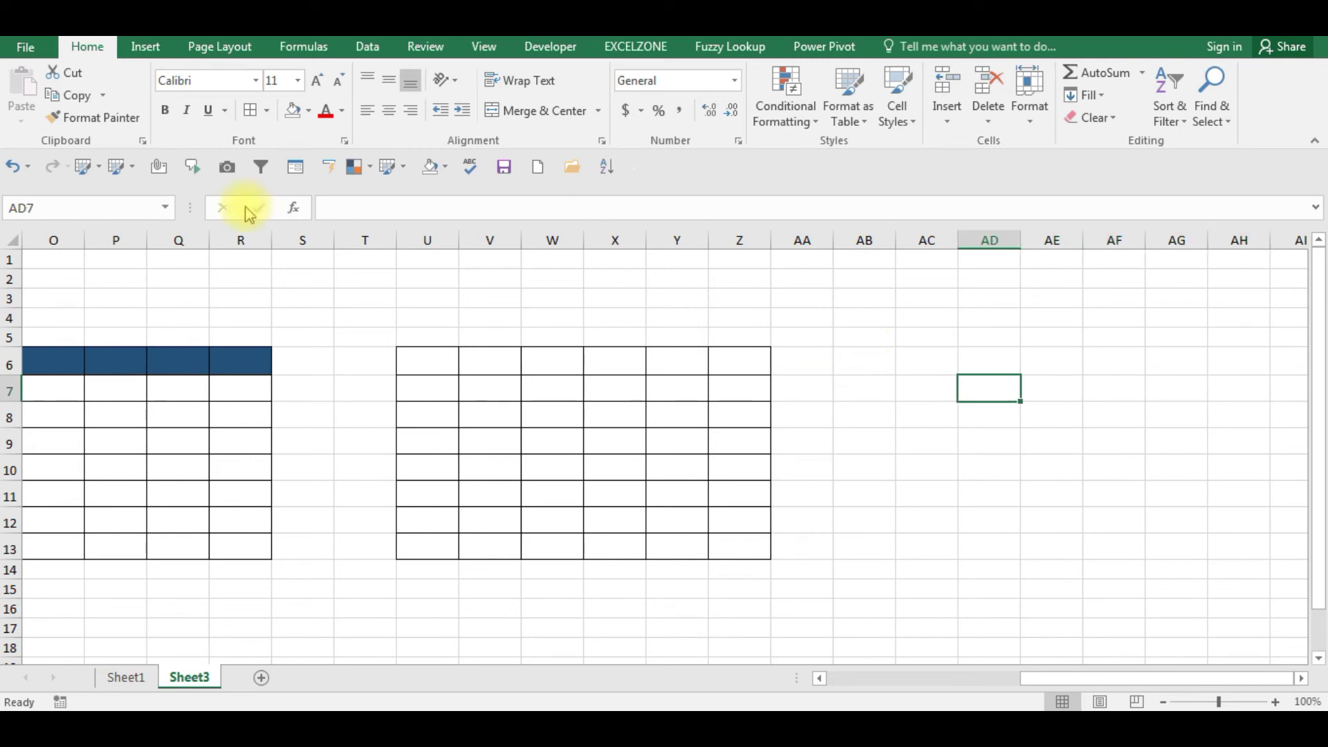
pyautogui.click(269, 112)
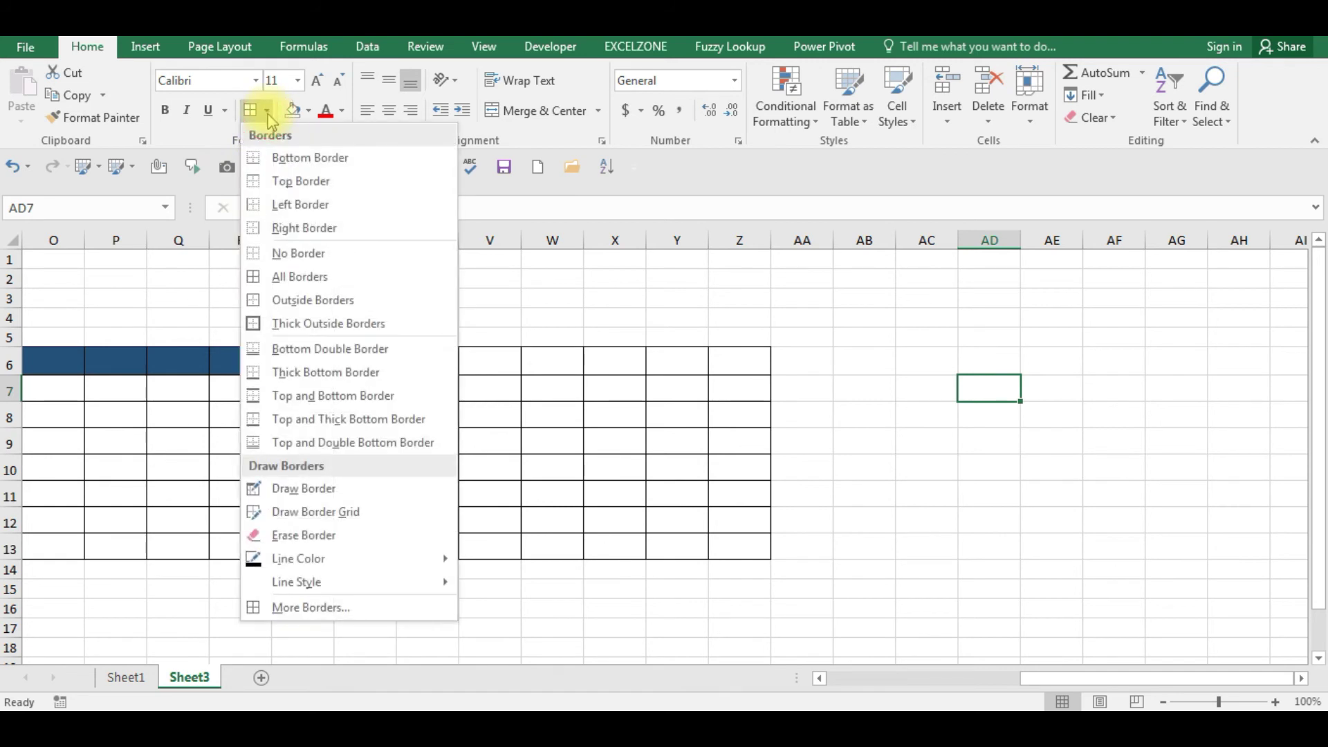
# - Use Draw Border to outline AC6:AH13 with inner dividers, a line at AG9:AH9, and AD3:AD5
pyautogui.click(299, 492)
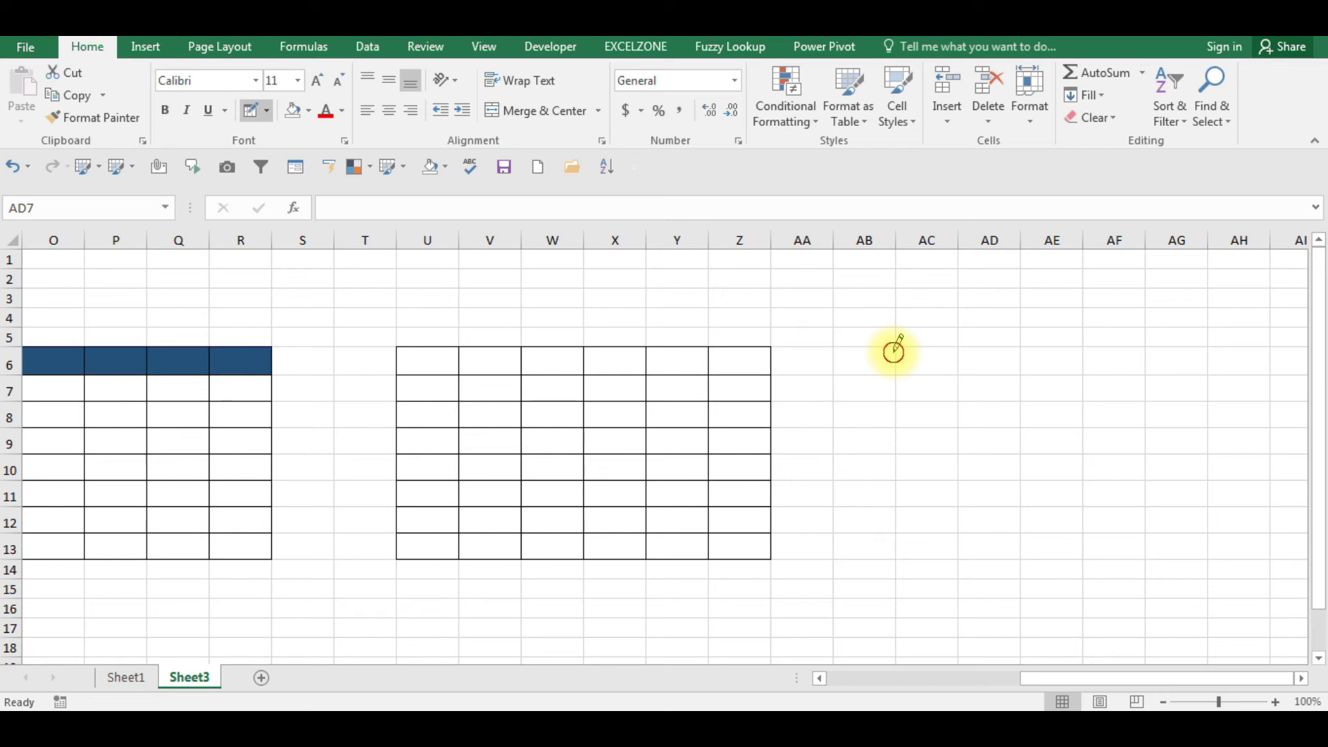
pyautogui.moveTo(892, 349)
pyautogui.mouseDown()
pyautogui.moveTo(1002, 353)
pyautogui.moveTo(1079, 484)
pyautogui.moveTo(1220, 513)
pyautogui.mouseUp()
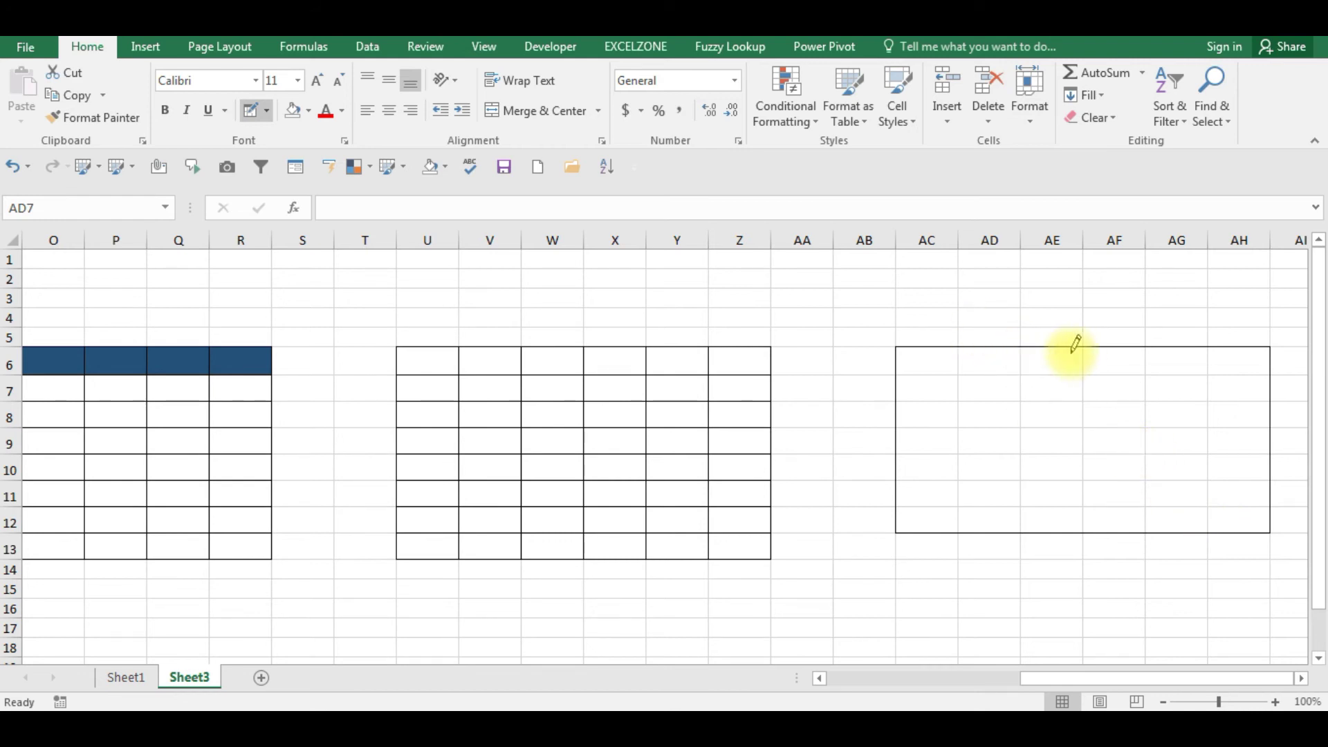
pyautogui.moveTo(1061, 347); pyautogui.dragTo(1091, 510)
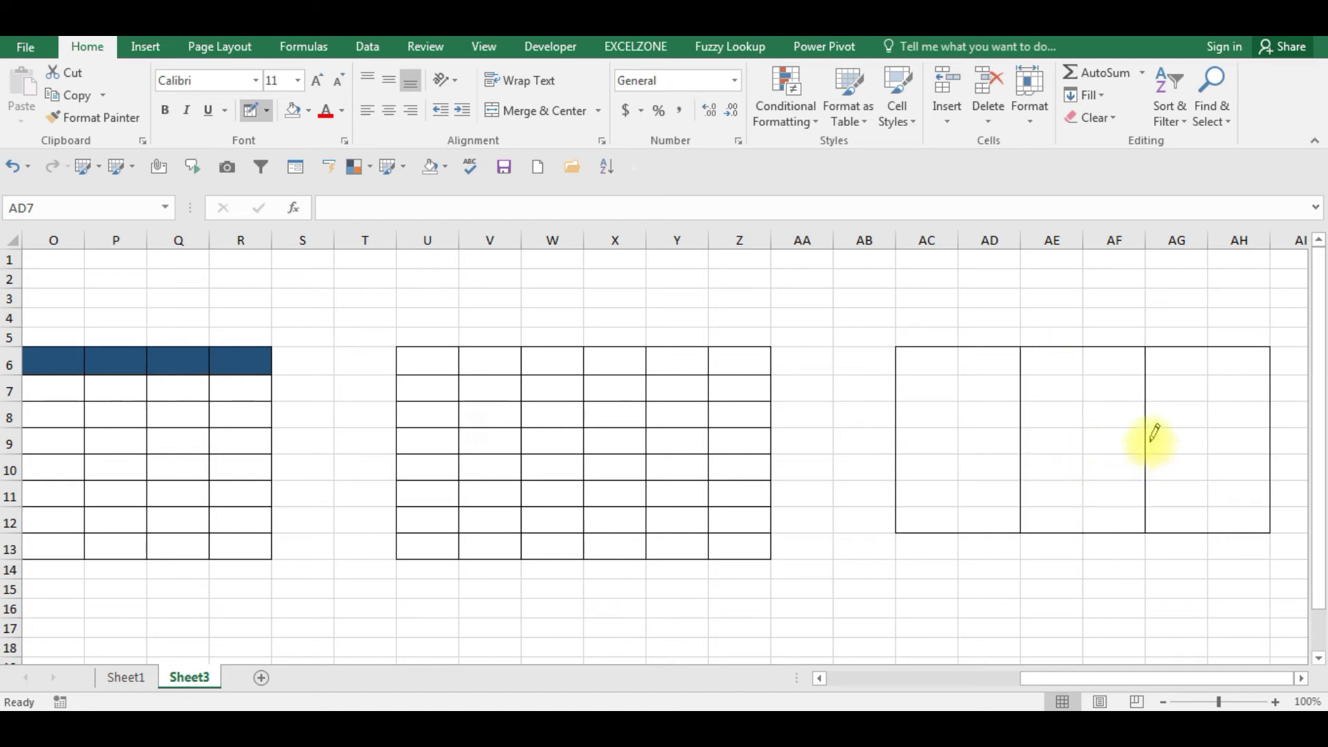
pyautogui.moveTo(1165, 430); pyautogui.dragTo(1240, 428)
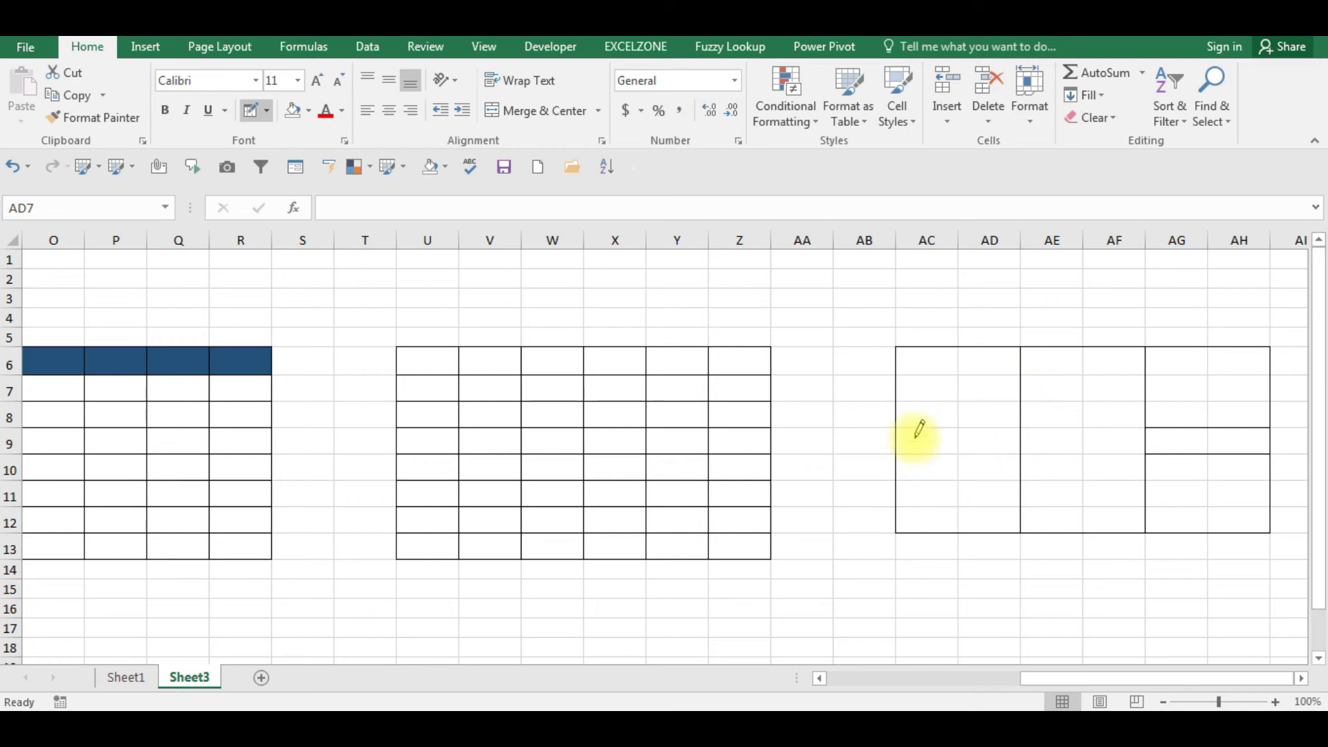
pyautogui.moveTo(976, 294)
pyautogui.mouseDown()
pyautogui.moveTo(989, 348)
pyautogui.moveTo(1008, 327)
pyautogui.moveTo(1066, 313)
pyautogui.moveTo(1249, 311)
pyautogui.mouseUp()
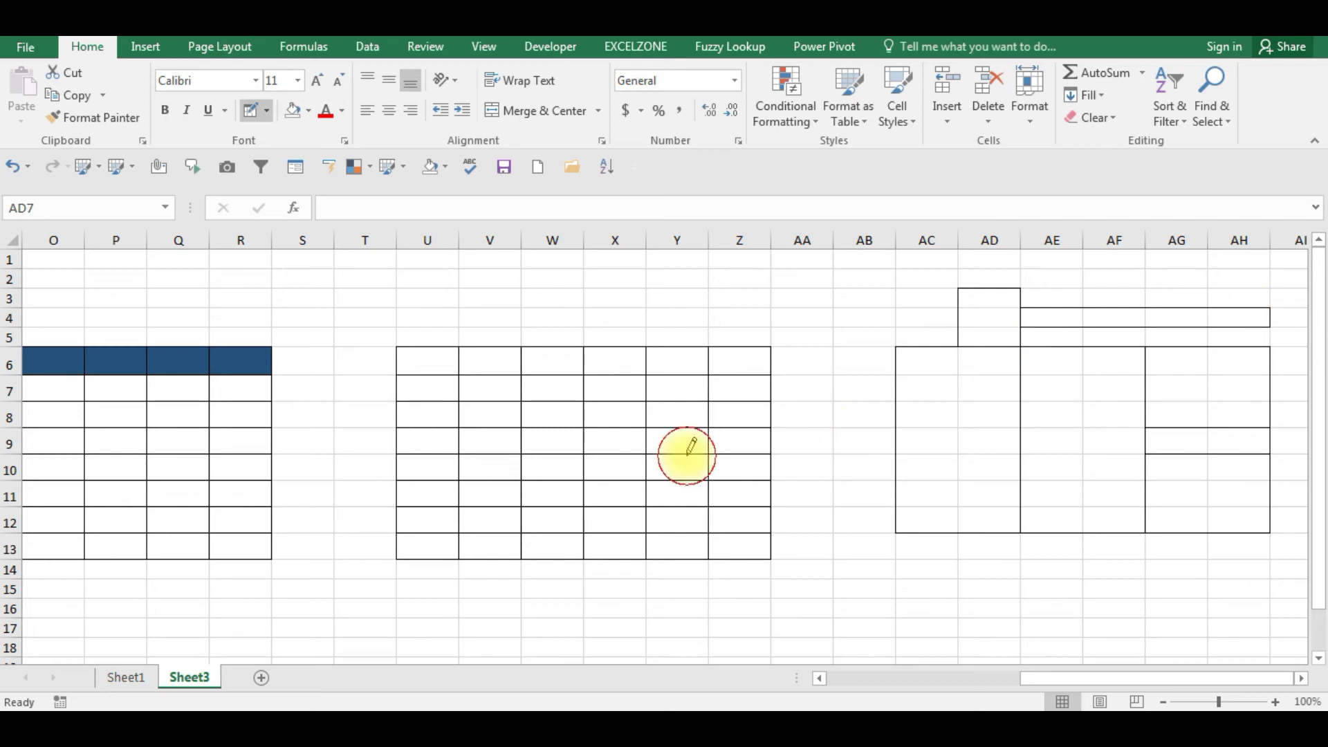
# - Draw full border grids over AA14:AE18 and from S9 down to W17
pyautogui.click(269, 121)
pyautogui.click(583, 430)
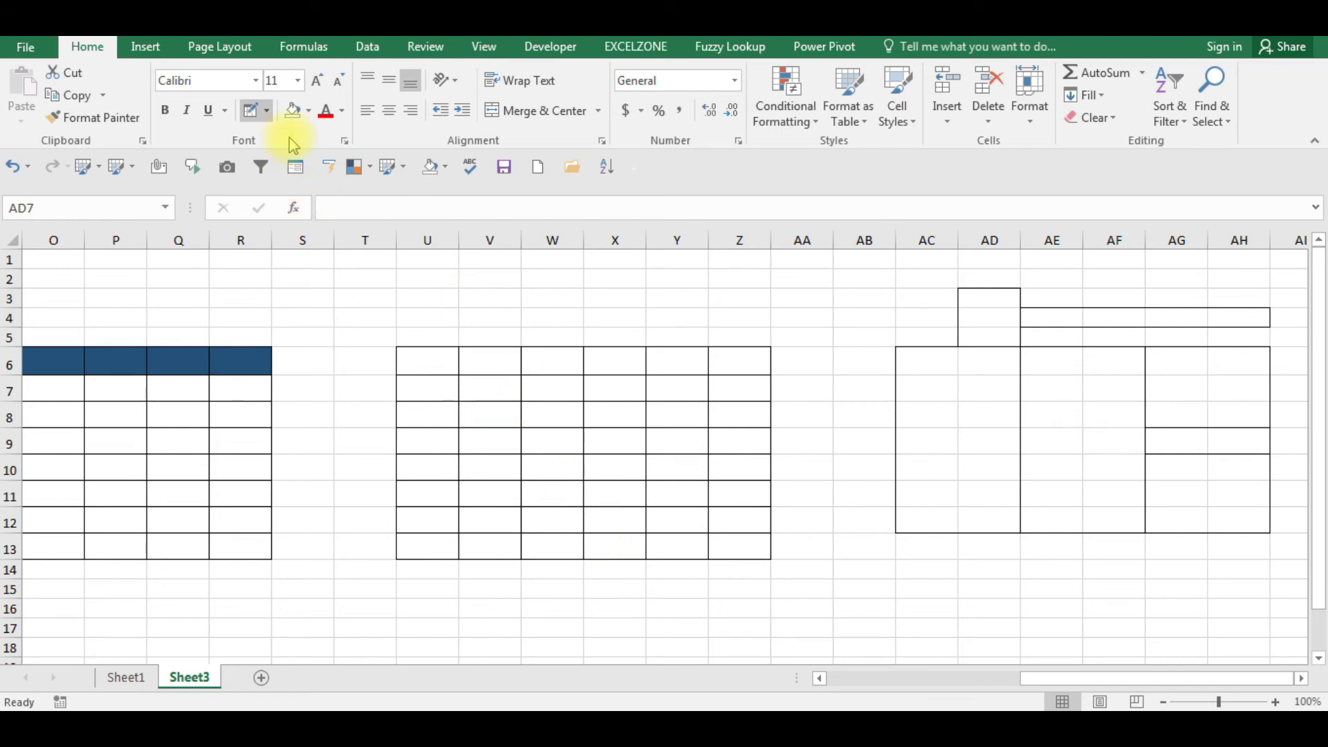
pyautogui.click(267, 112)
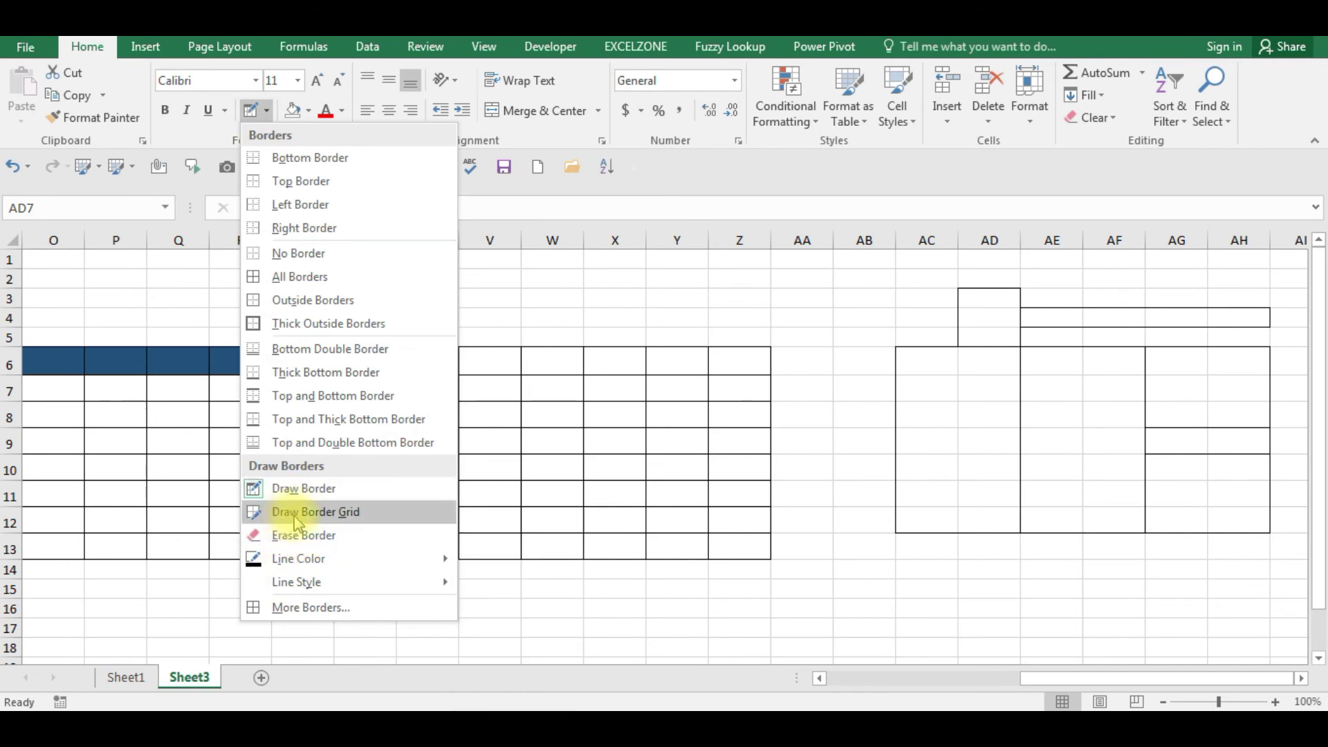
pyautogui.click(324, 520)
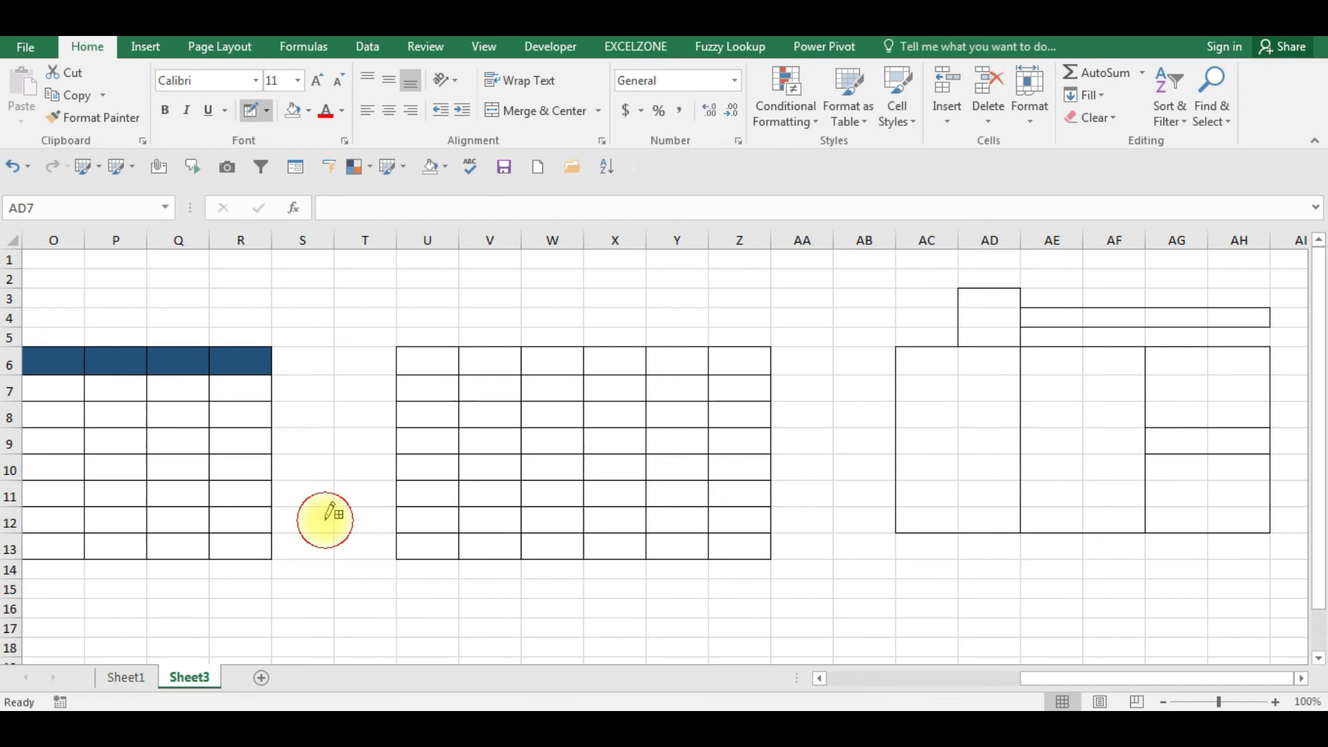
pyautogui.moveTo(803, 567)
pyautogui.mouseDown()
pyautogui.moveTo(884, 608)
pyautogui.moveTo(943, 608)
pyautogui.moveTo(945, 633)
pyautogui.moveTo(1016, 608)
pyautogui.moveTo(1017, 632)
pyautogui.moveTo(999, 629)
pyautogui.moveTo(1088, 617)
pyautogui.moveTo(1077, 638)
pyautogui.mouseUp()
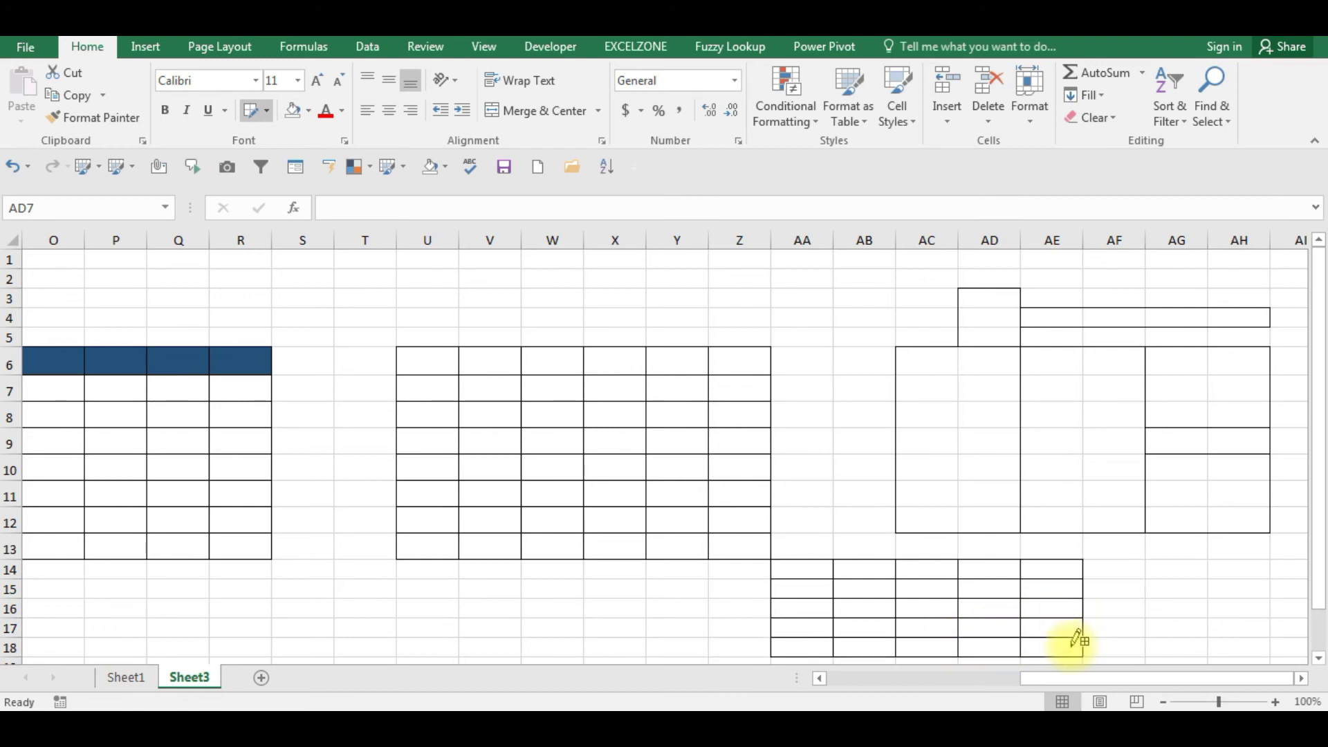
pyautogui.moveTo(308, 429)
pyautogui.mouseDown()
pyautogui.moveTo(327, 532)
pyautogui.moveTo(492, 631)
pyautogui.moveTo(568, 626)
pyautogui.mouseUp()
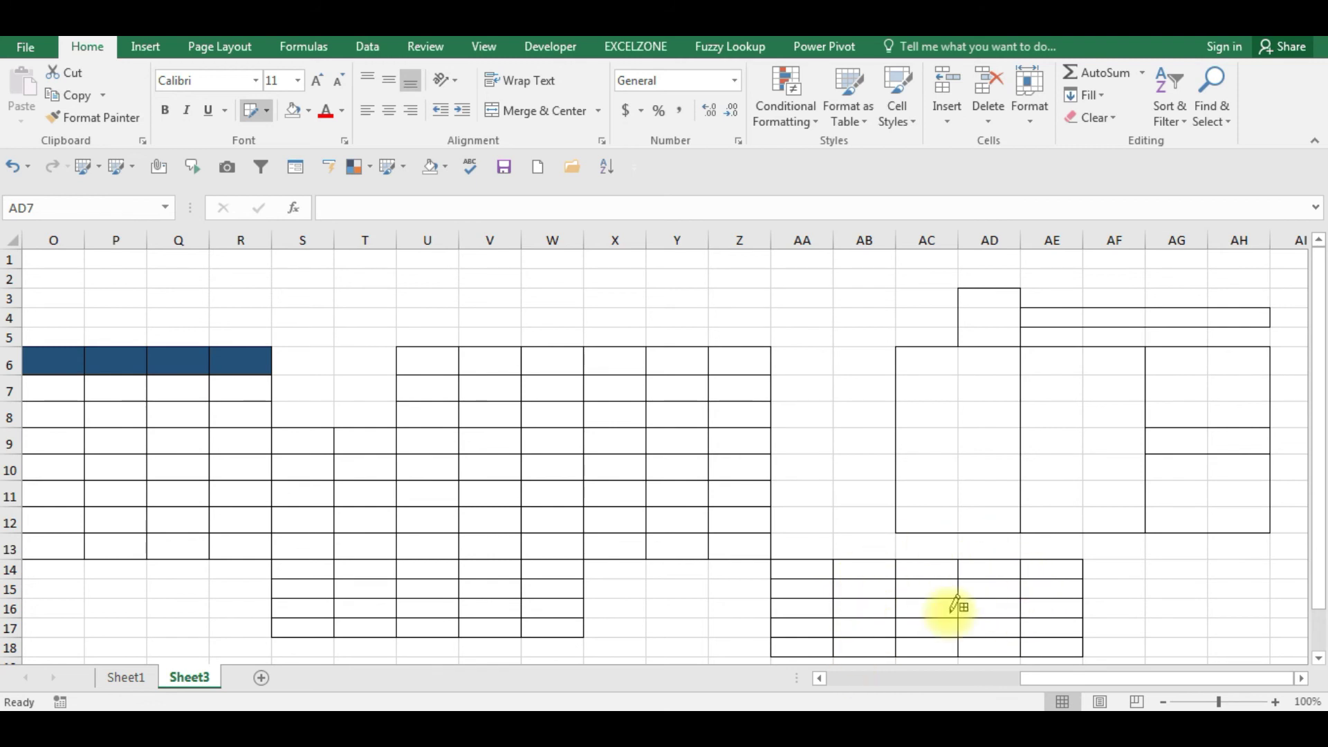
# - Erase the borders around AE13:AE16, leaving a notch in the lower-right grid
pyautogui.click(270, 111)
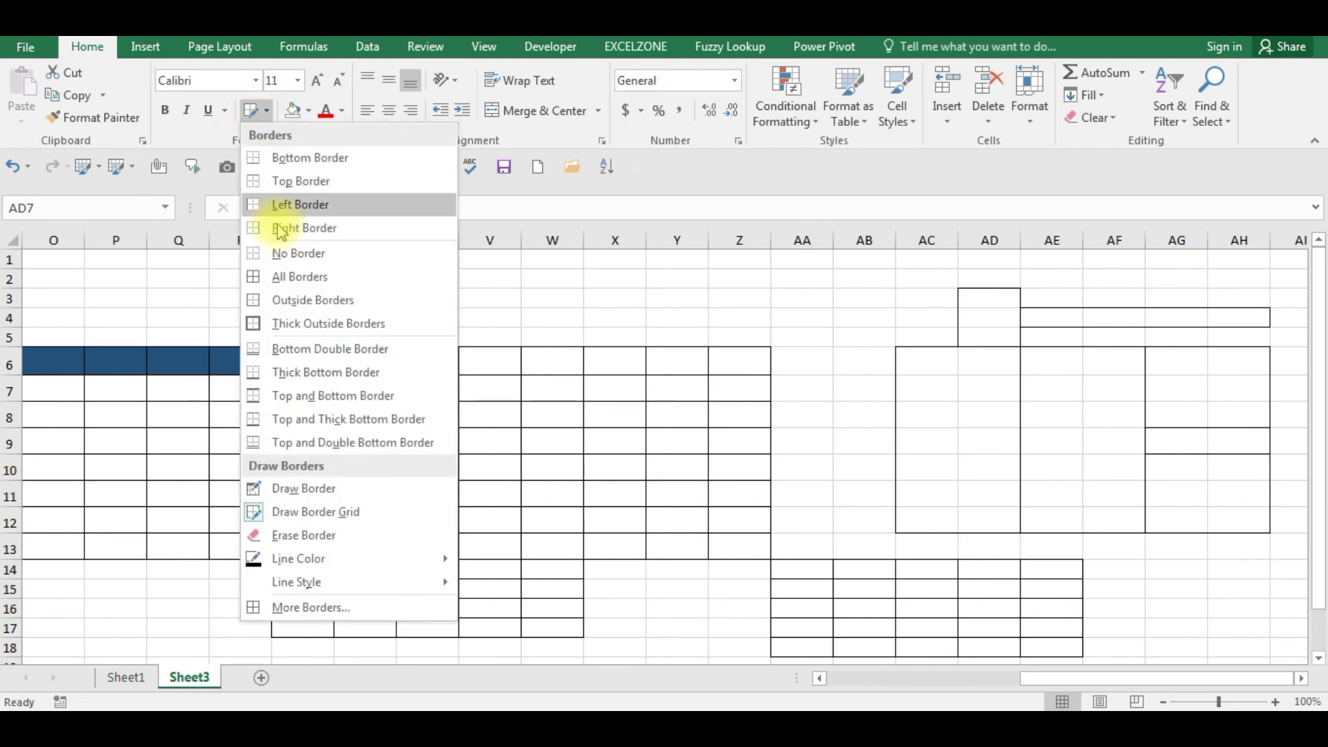
pyautogui.click(296, 537)
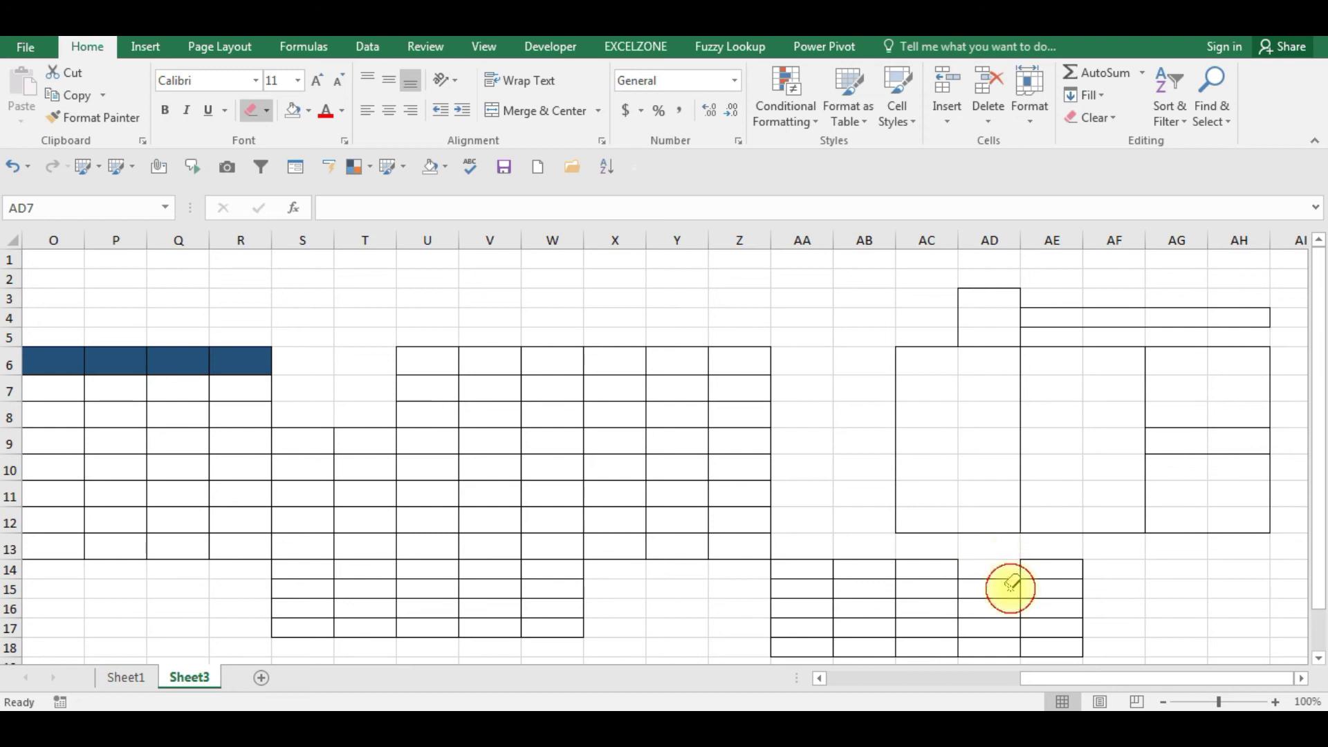
pyautogui.moveTo(1028, 596)
pyautogui.mouseDown()
pyautogui.moveTo(1035, 550)
pyautogui.moveTo(1011, 585)
pyautogui.mouseUp()
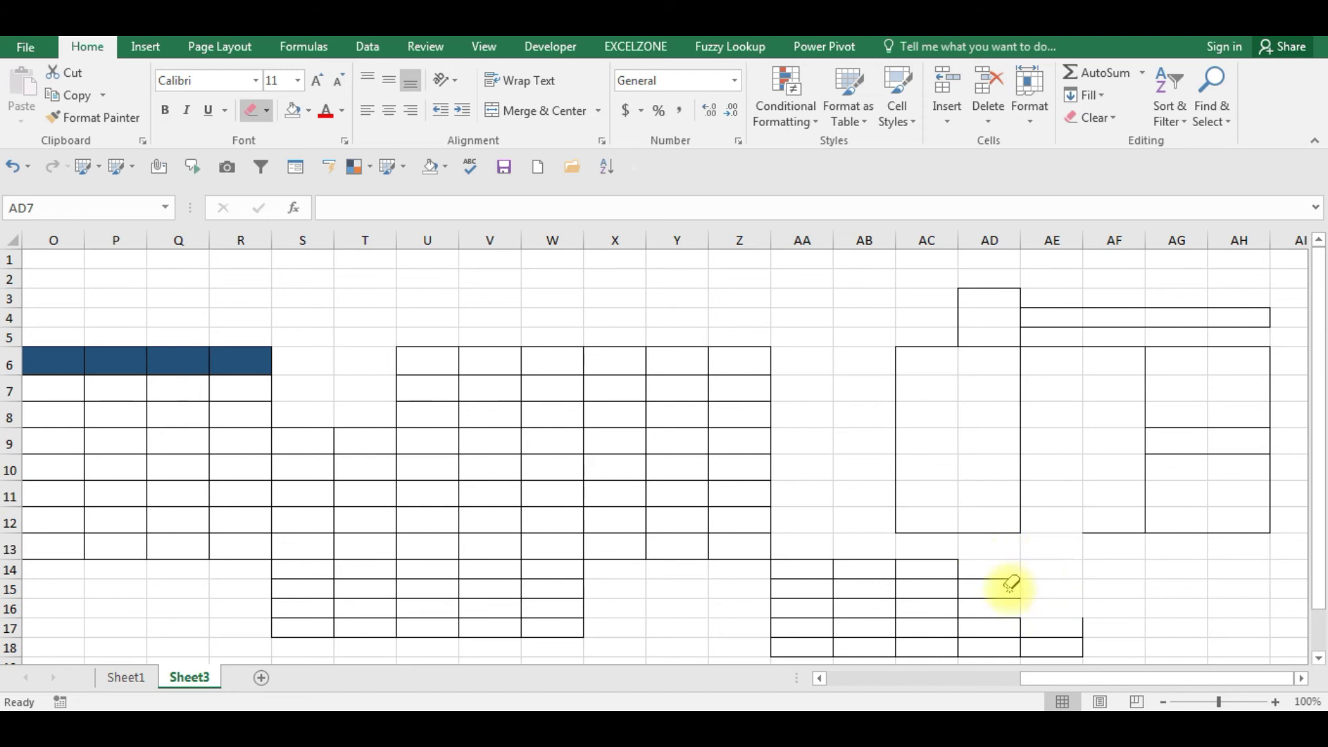
pyautogui.press('Escape')
pyautogui.click(1037, 631)
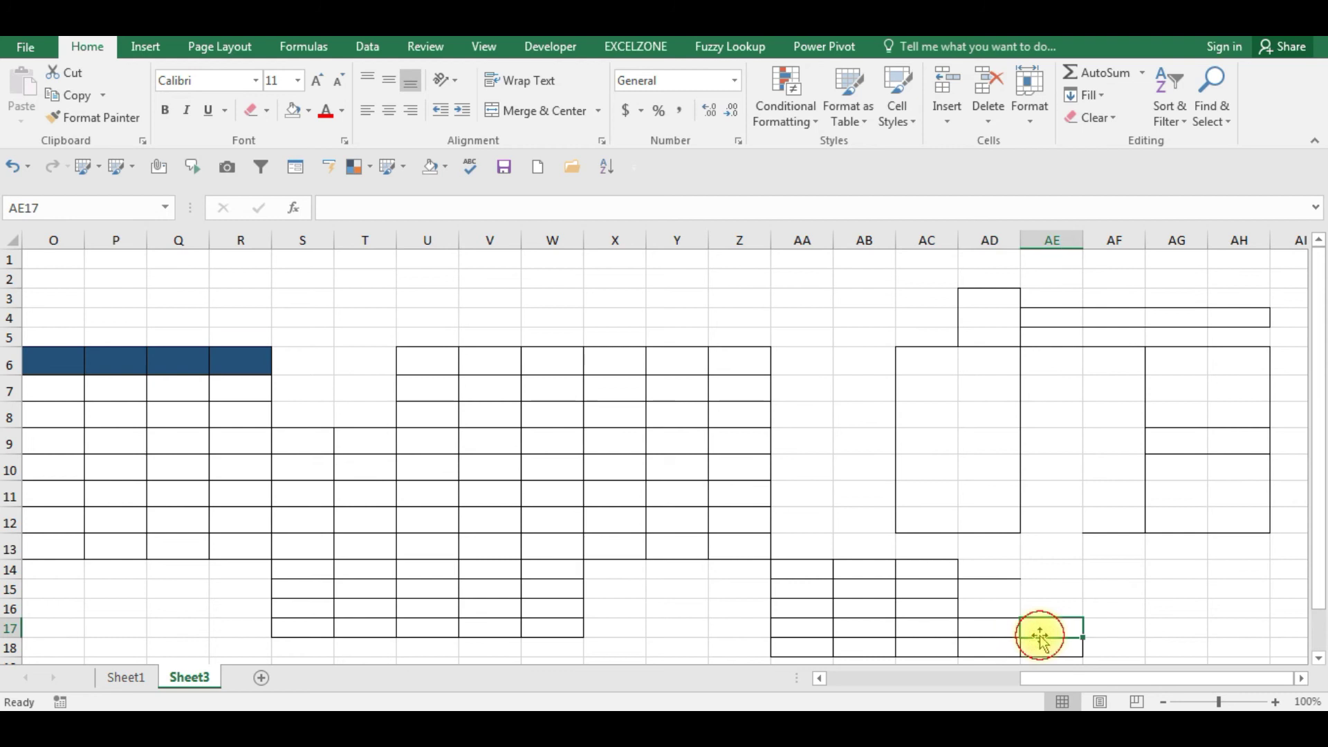
# - Select cell U6 and look over the border options without changing anything
pyautogui.click(405, 353)
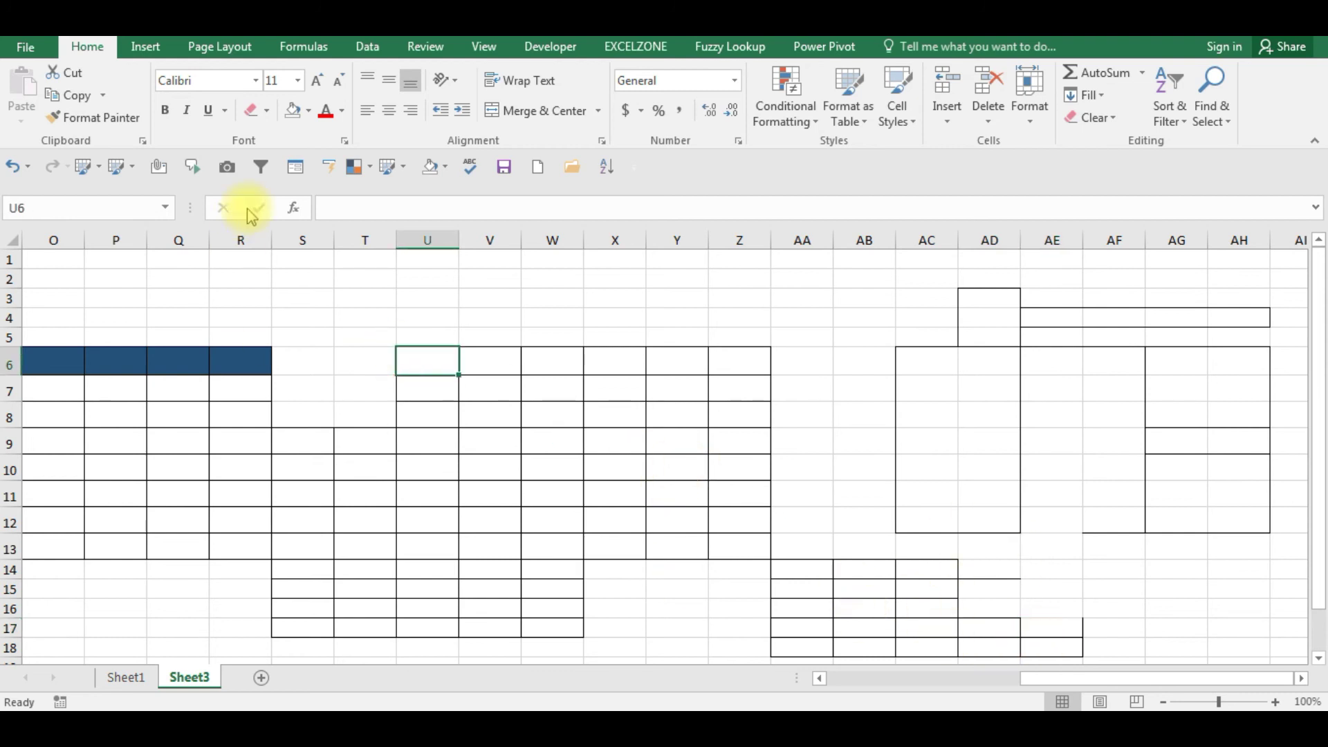
pyautogui.click(268, 111)
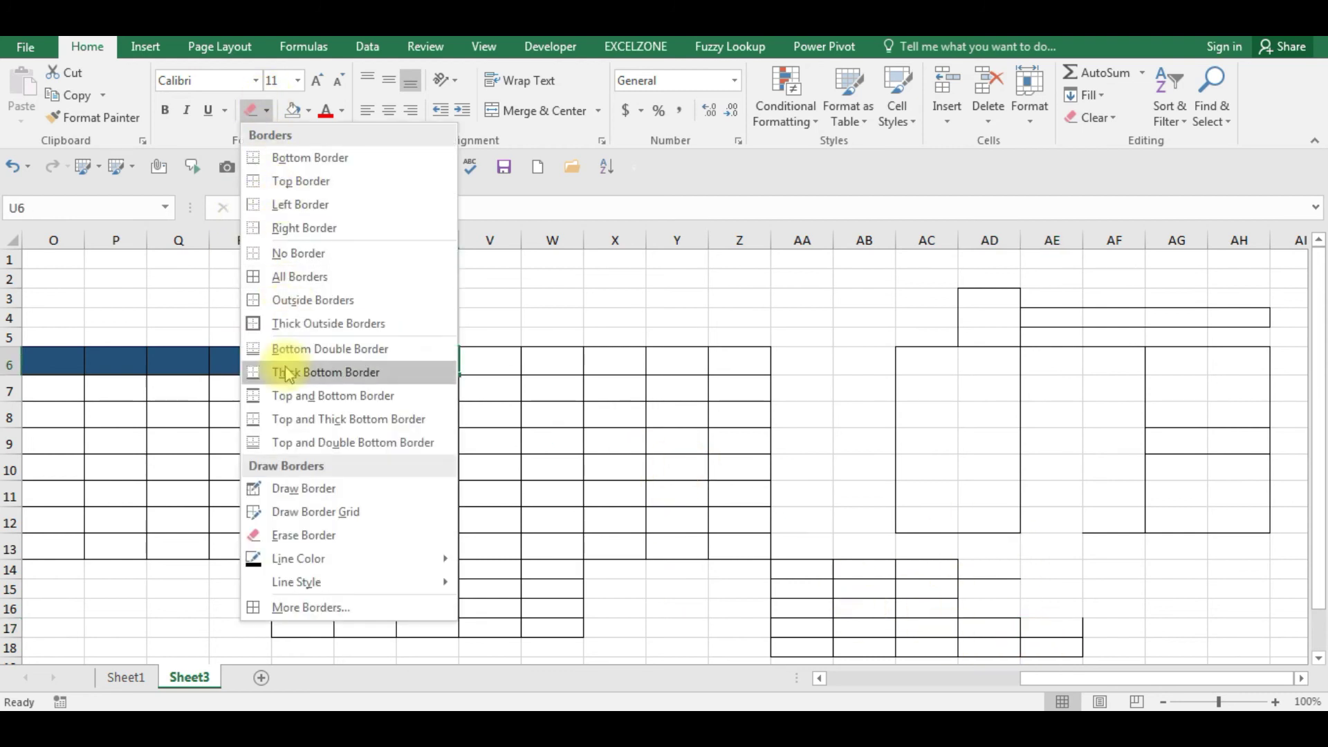
pyautogui.moveTo(291, 558)
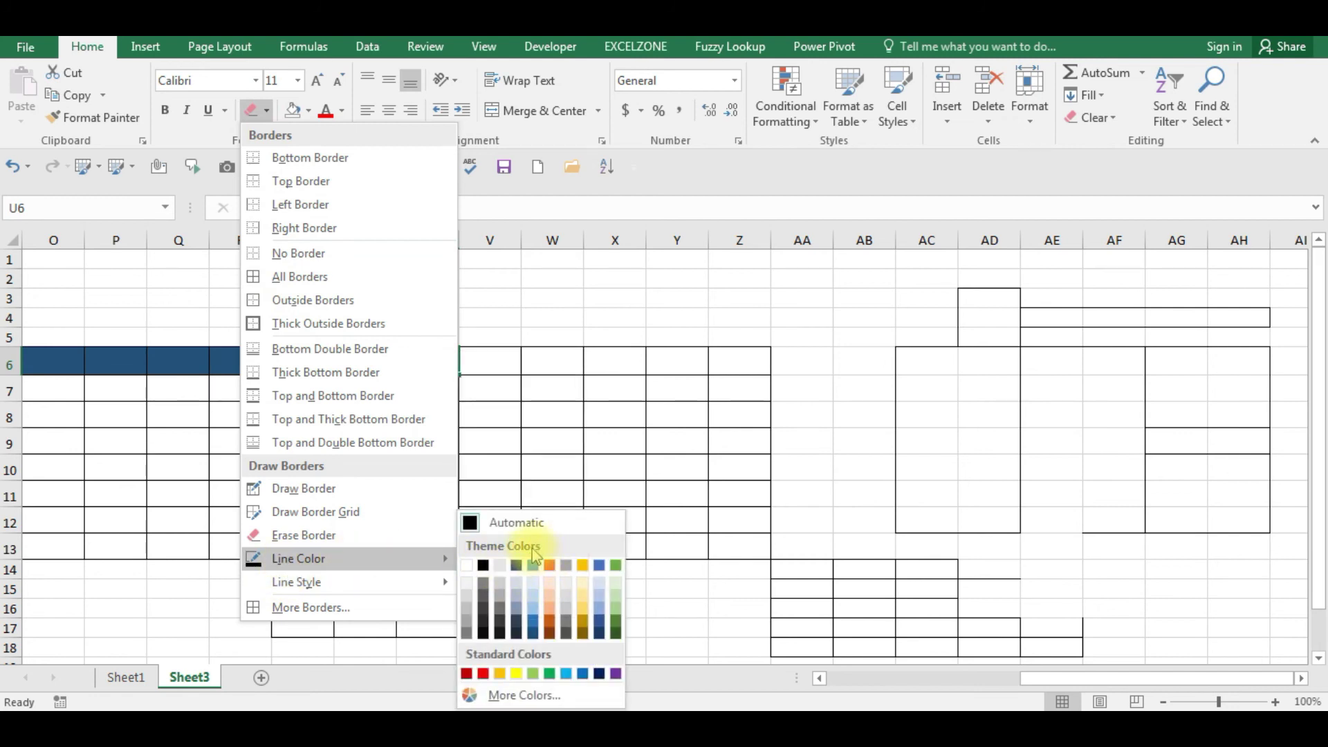
pyautogui.click(641, 416)
# - Select AK6:AO13 and apply All Borders to it
pyautogui.press('Right')
pyautogui.press('Right')
pyautogui.press('Right')
pyautogui.press('Right')
pyautogui.press('Right')
pyautogui.press('Right')
pyautogui.press('Right')
pyautogui.press('Right')
pyautogui.press('Right')
pyautogui.press('Right')
pyautogui.press('Right')
pyautogui.press('Right')
pyautogui.press('Right')
pyautogui.press('Right')
pyautogui.press('Right')
pyautogui.press('Right')
pyautogui.press('Right')
pyautogui.press('Right')
pyautogui.press('Right')
pyautogui.press('Right')
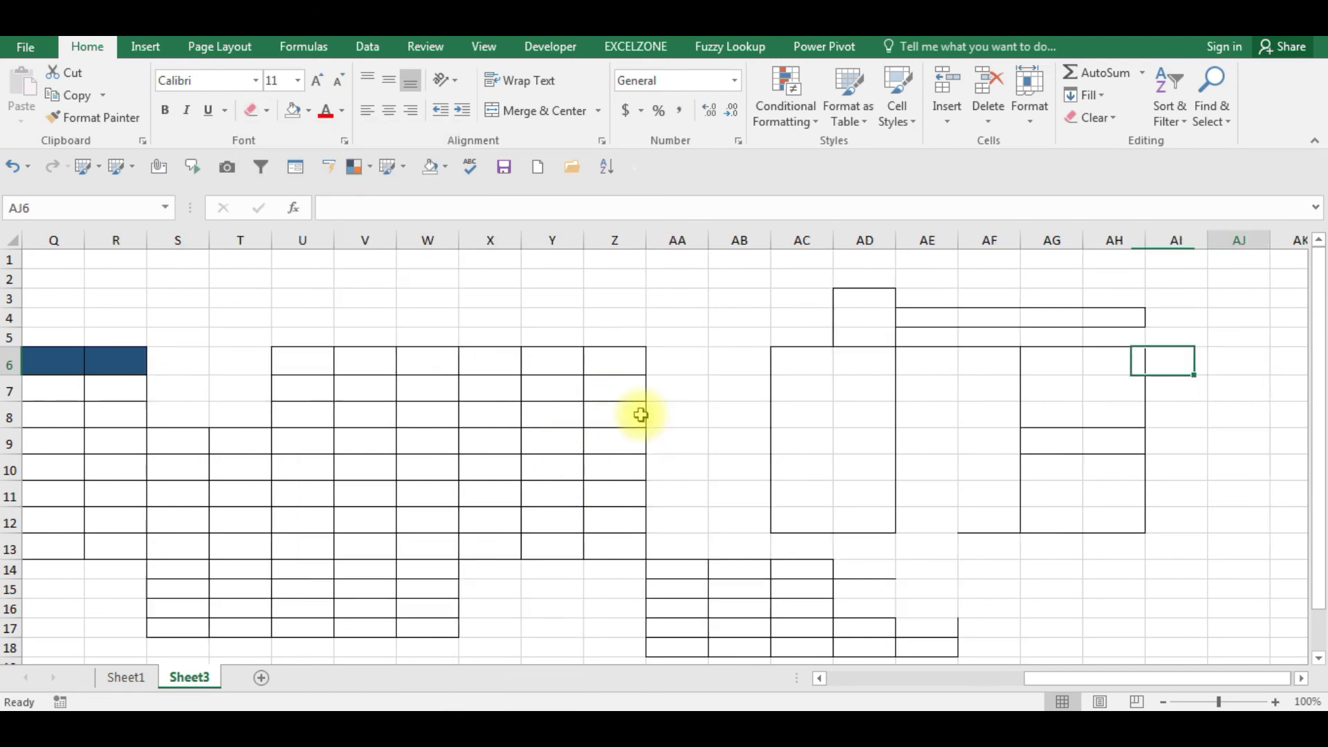
pyautogui.press('Left')
pyautogui.press('Left')
pyautogui.press('Left')
pyautogui.press('Left')
pyautogui.hotkey('shift', 'Right')
pyautogui.hotkey('shift', 'Right')
pyautogui.hotkey('shift', 'Right')
pyautogui.hotkey('shift', 'Right')
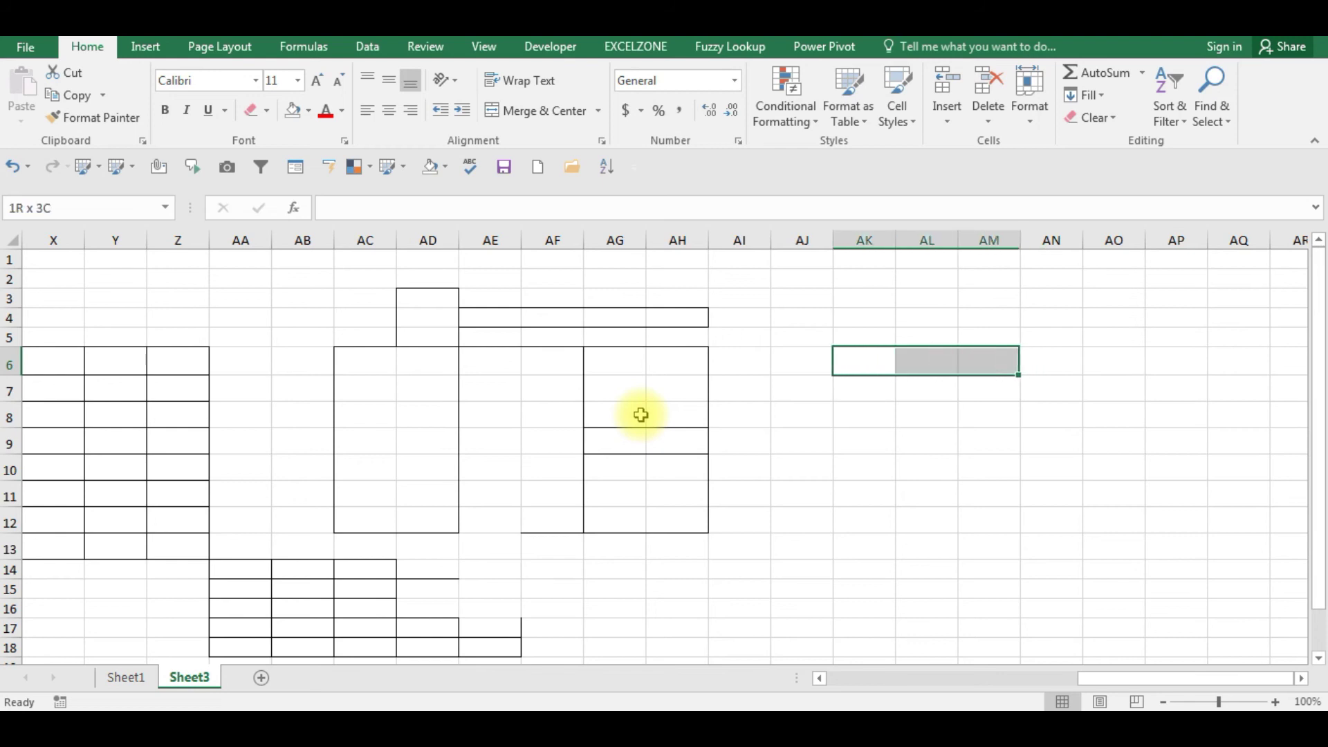
pyautogui.hotkey('shift', 'Down')
pyautogui.hotkey('shift', 'Down')
pyautogui.hotkey('shift', 'Down')
pyautogui.hotkey('shift', 'Down')
pyautogui.hotkey('shift', 'Down')
pyautogui.hotkey('shift', 'Down')
pyautogui.hotkey('shift', 'Down')
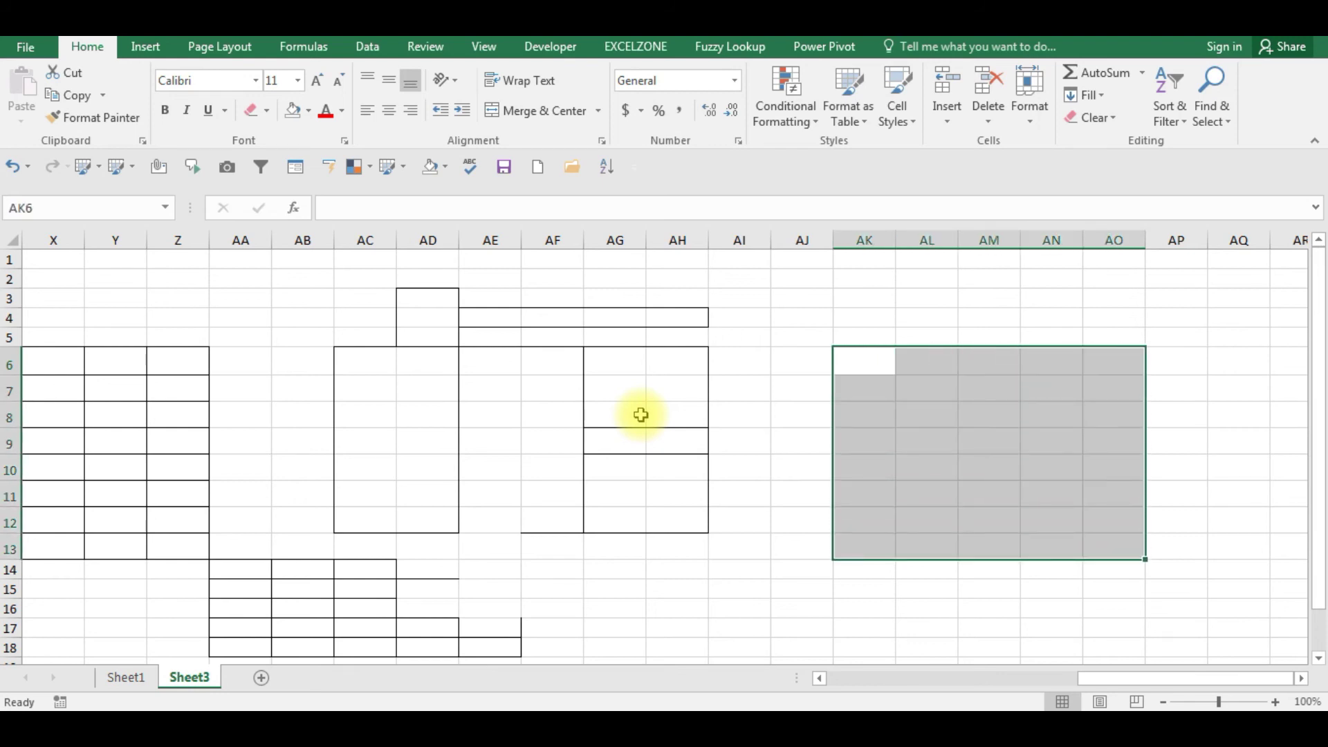
pyautogui.click(267, 112)
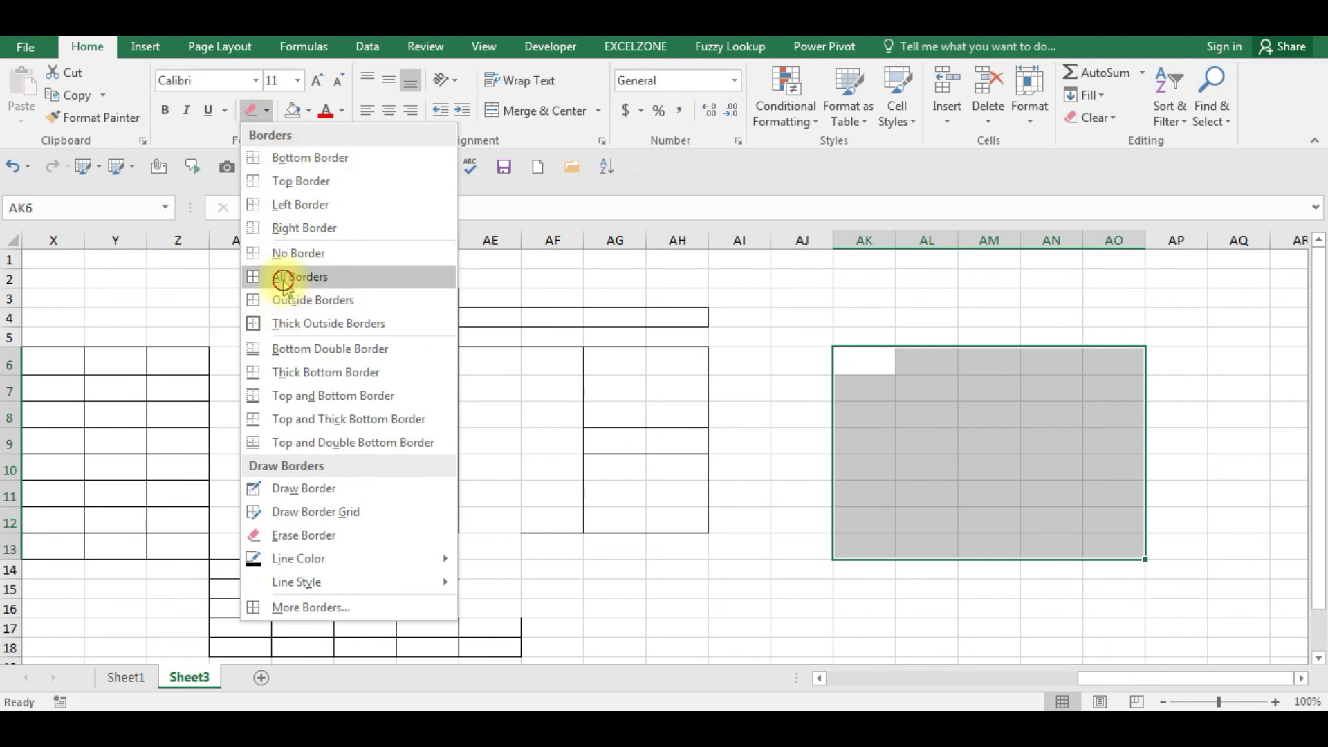
pyautogui.click(284, 280)
# - Set the border line colour to orange and draw an orange grid over AK6:AP14
pyautogui.click(267, 114)
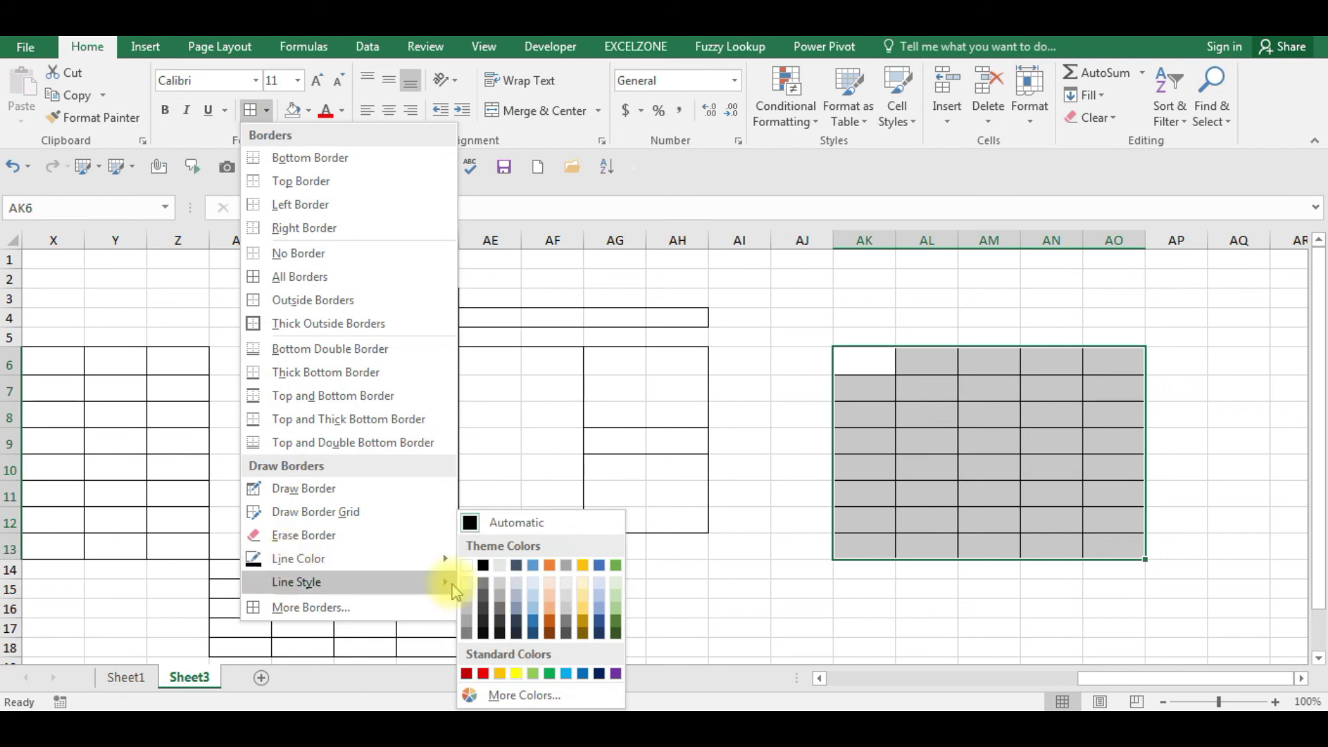
pyautogui.click(551, 566)
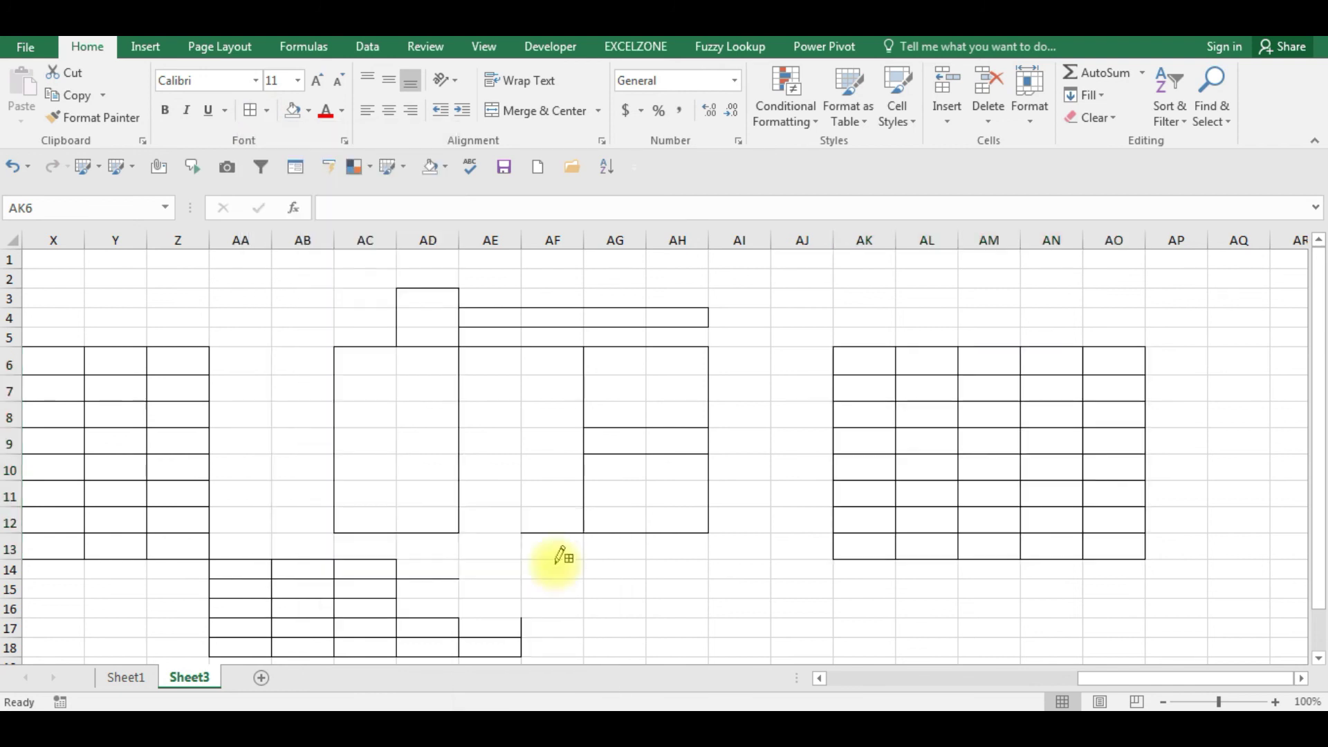
pyautogui.moveTo(849, 354)
pyautogui.mouseDown()
pyautogui.moveTo(1176, 602)
pyautogui.moveTo(1164, 574)
pyautogui.mouseUp()
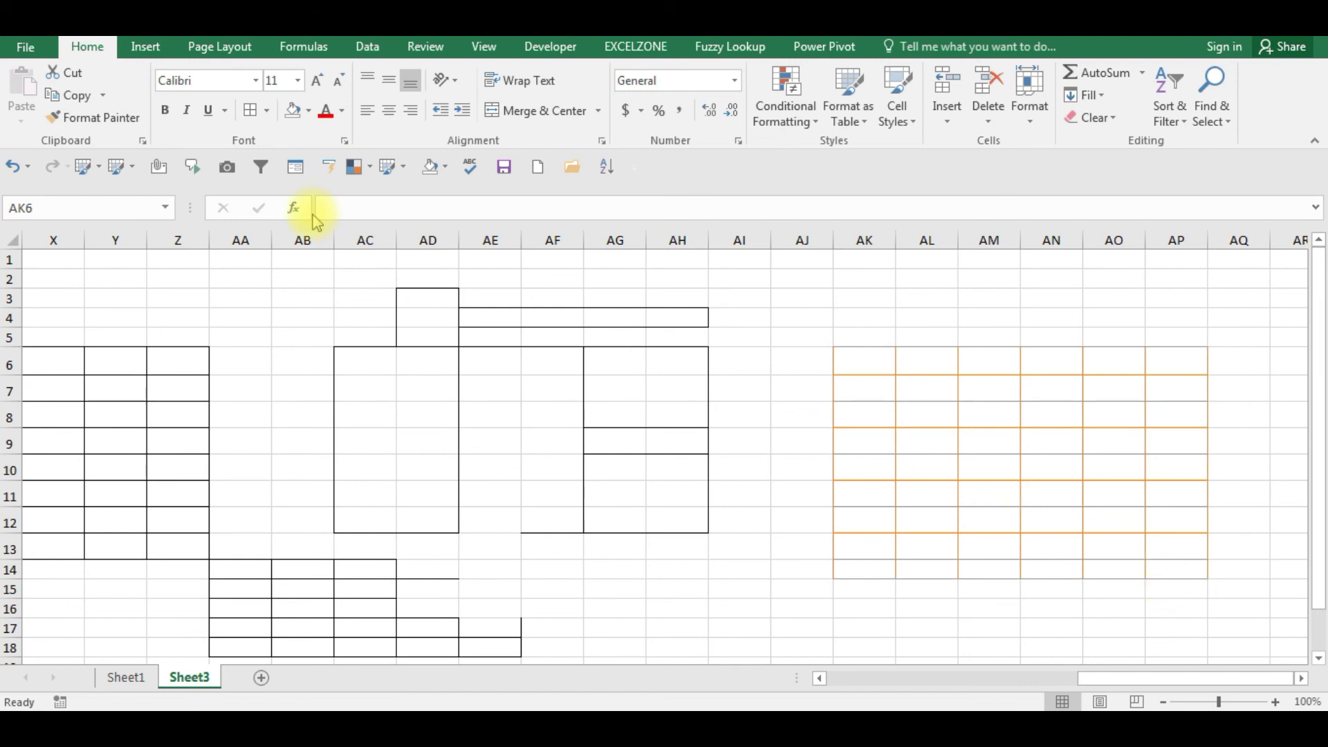
pyautogui.click(267, 111)
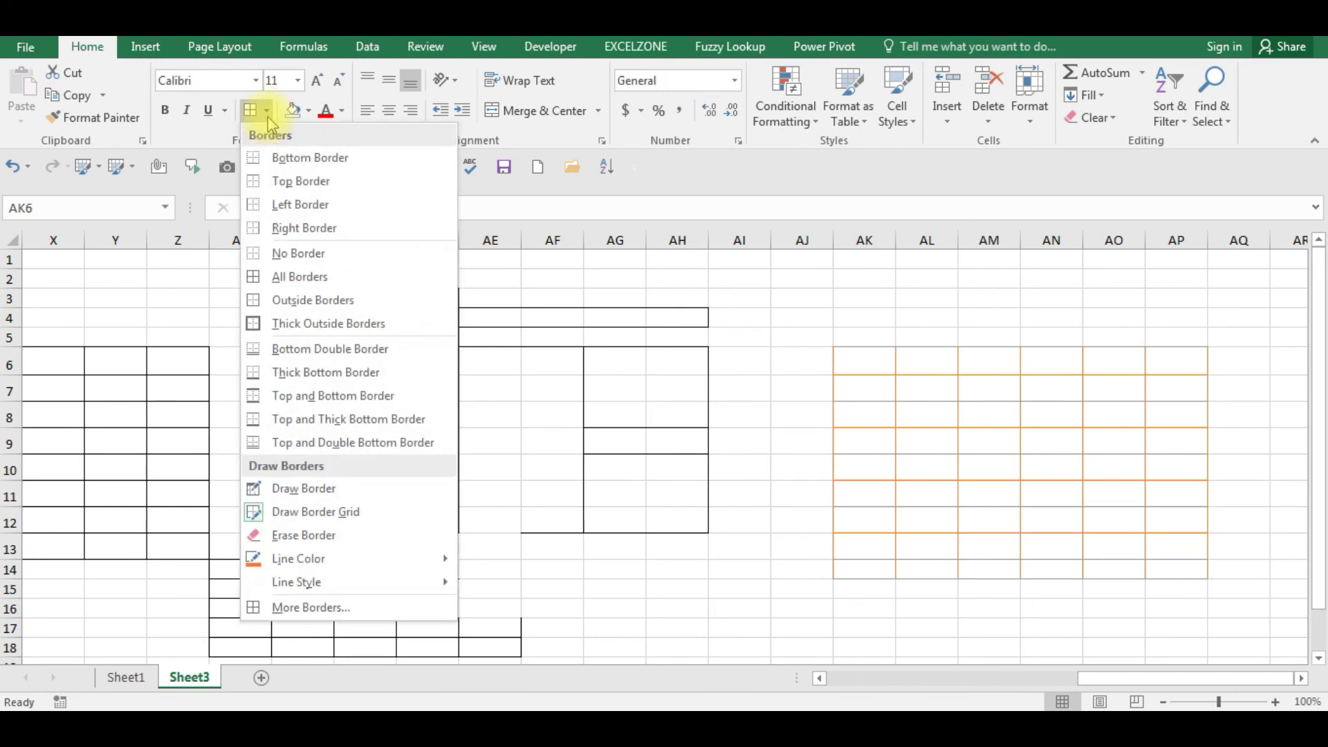
pyautogui.moveTo(298, 594)
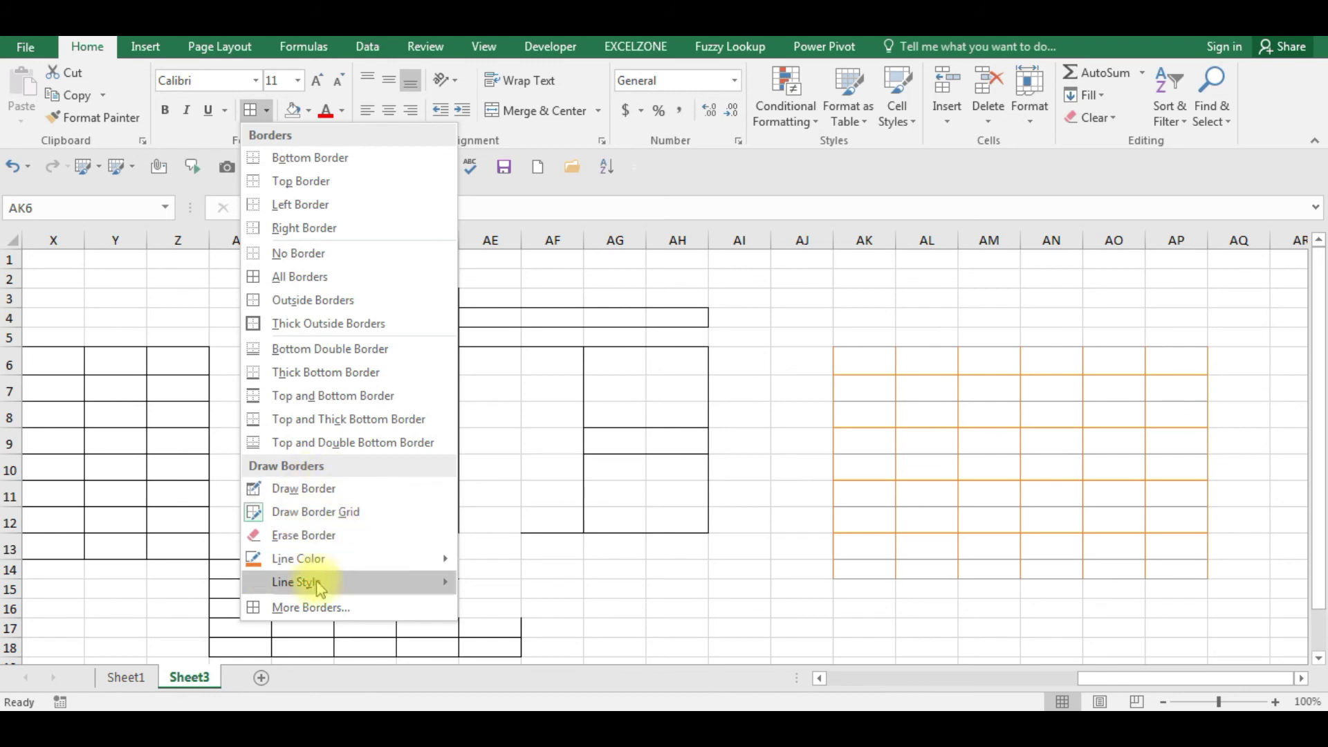
pyautogui.click(296, 607)
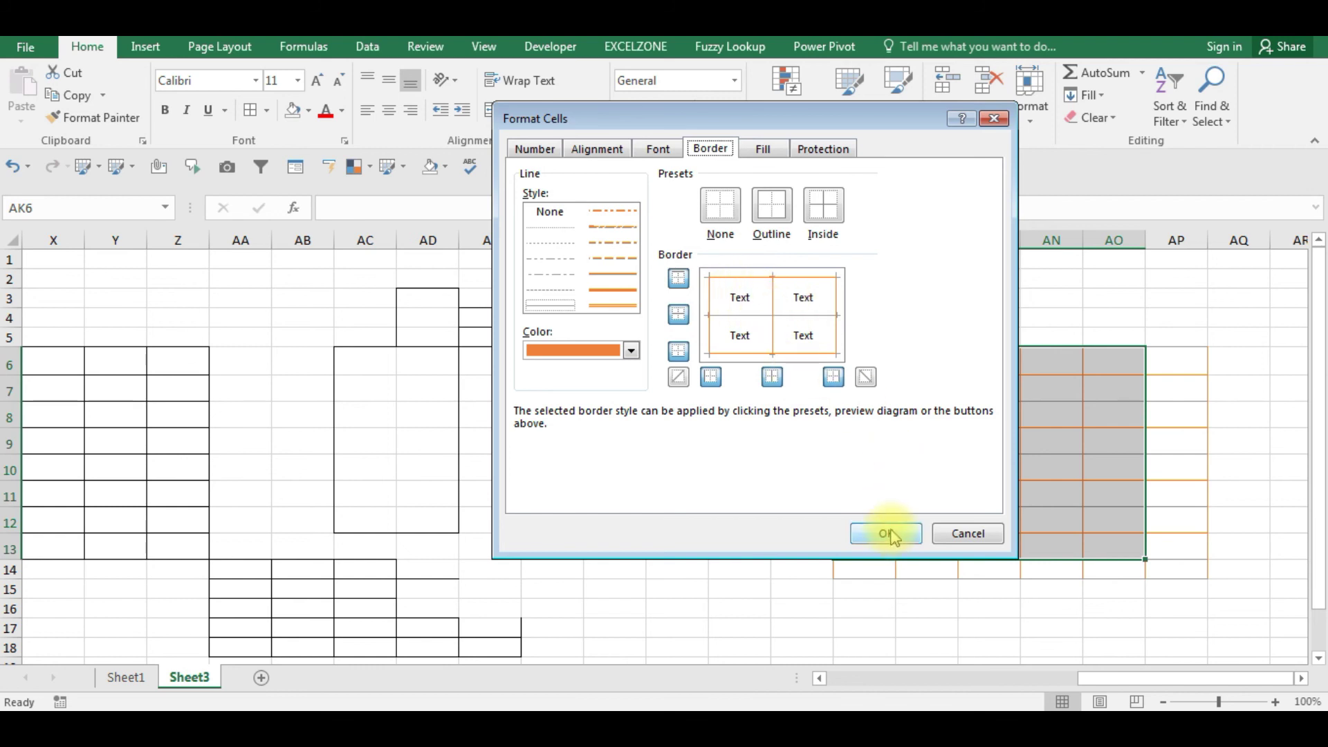
# - Make the inside borders dark orange and the outline blue, then confirm Format Cells
pyautogui.click(631, 350)
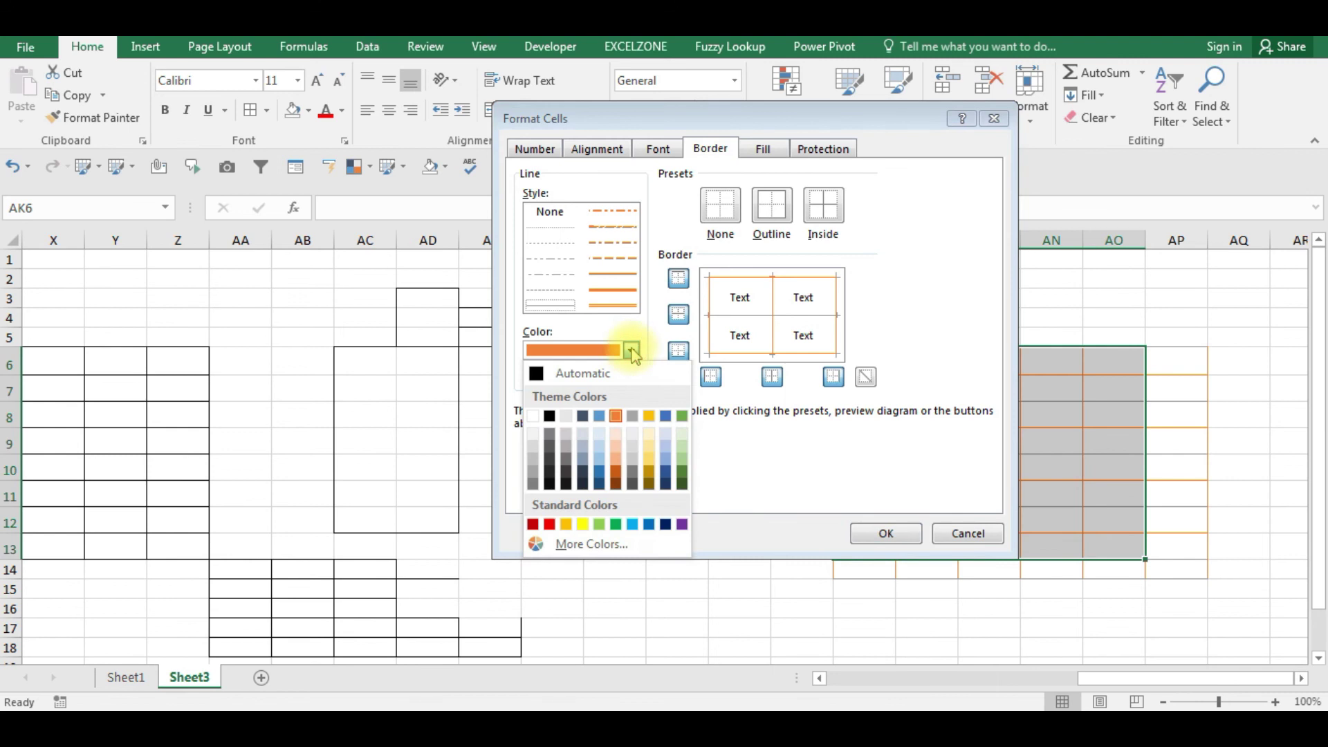
pyautogui.click(616, 475)
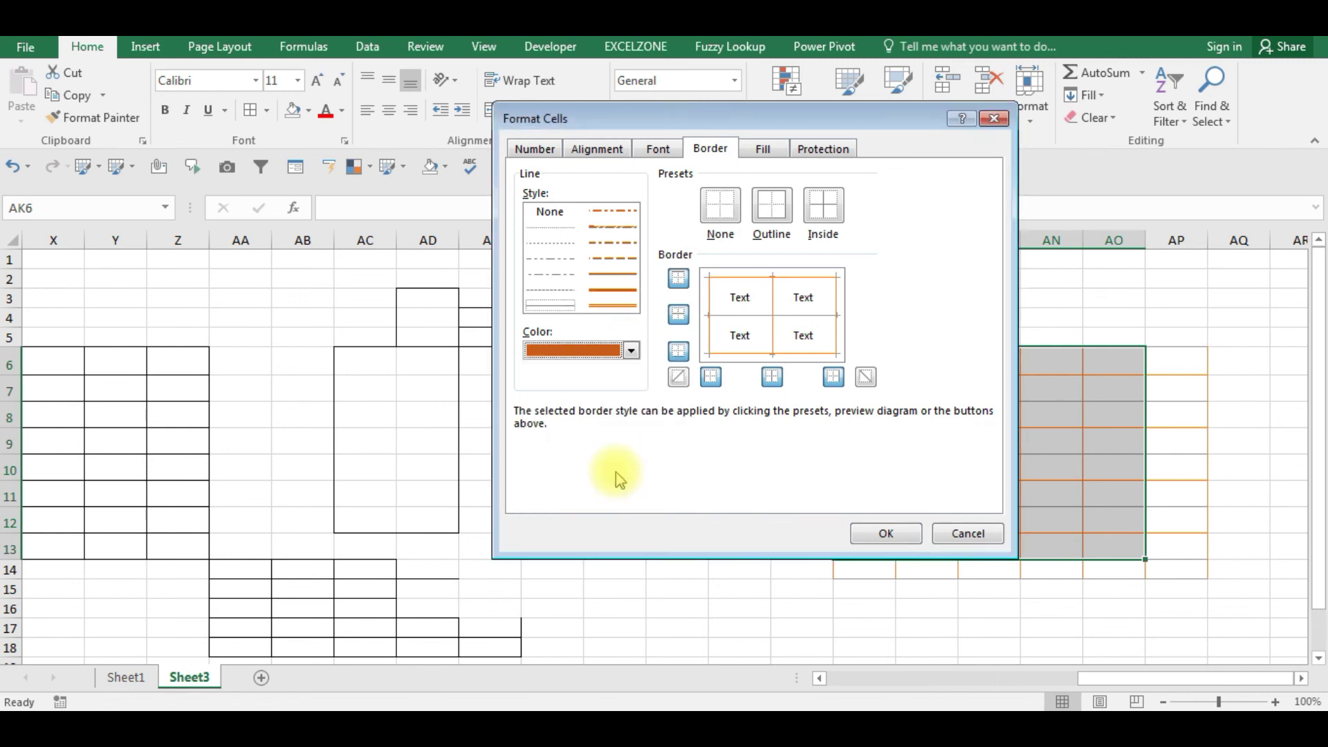
pyautogui.click(771, 205)
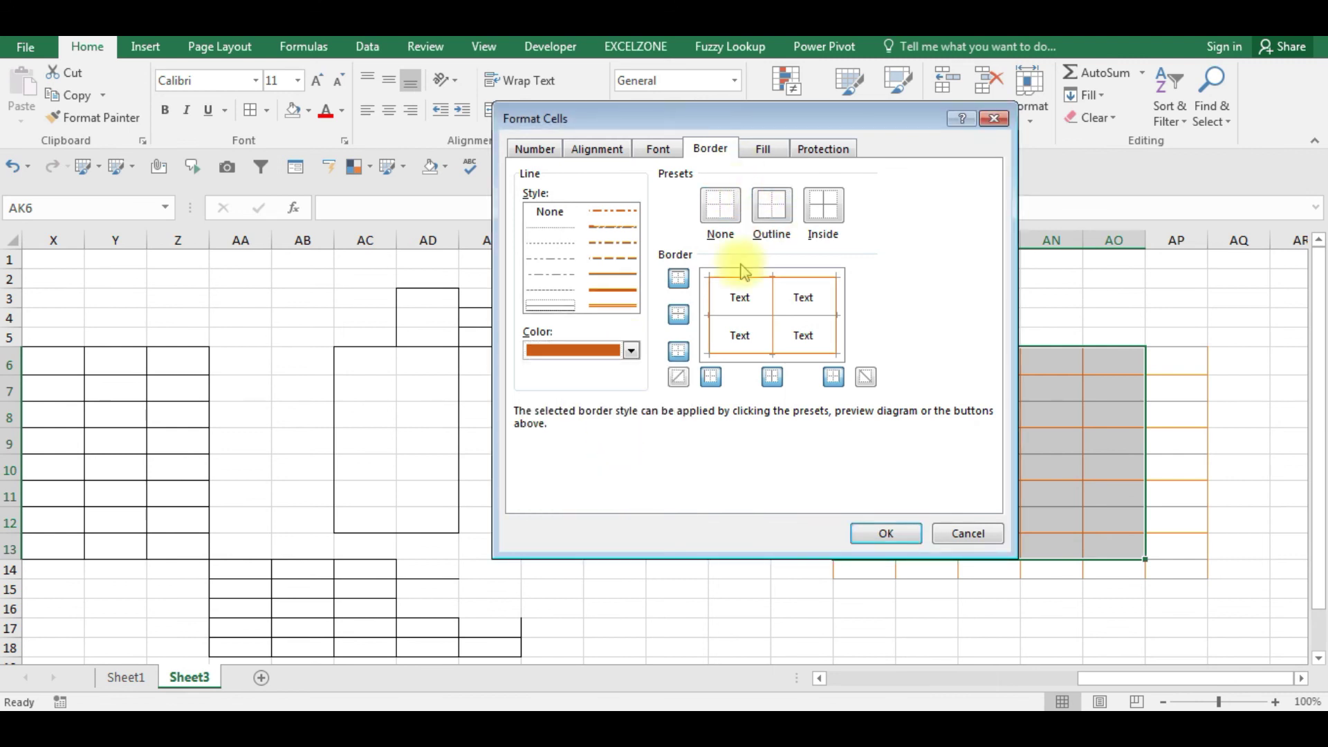
pyautogui.click(631, 350)
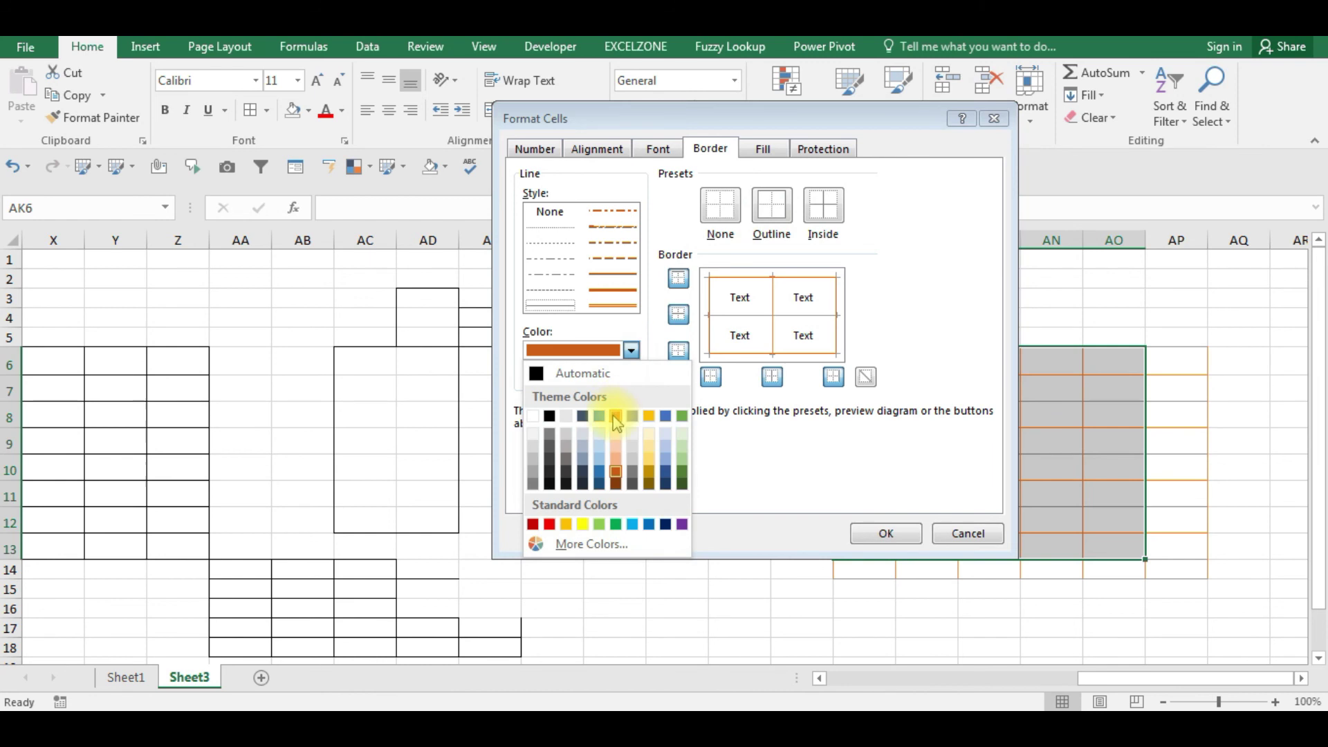
pyautogui.click(667, 418)
pyautogui.click(781, 207)
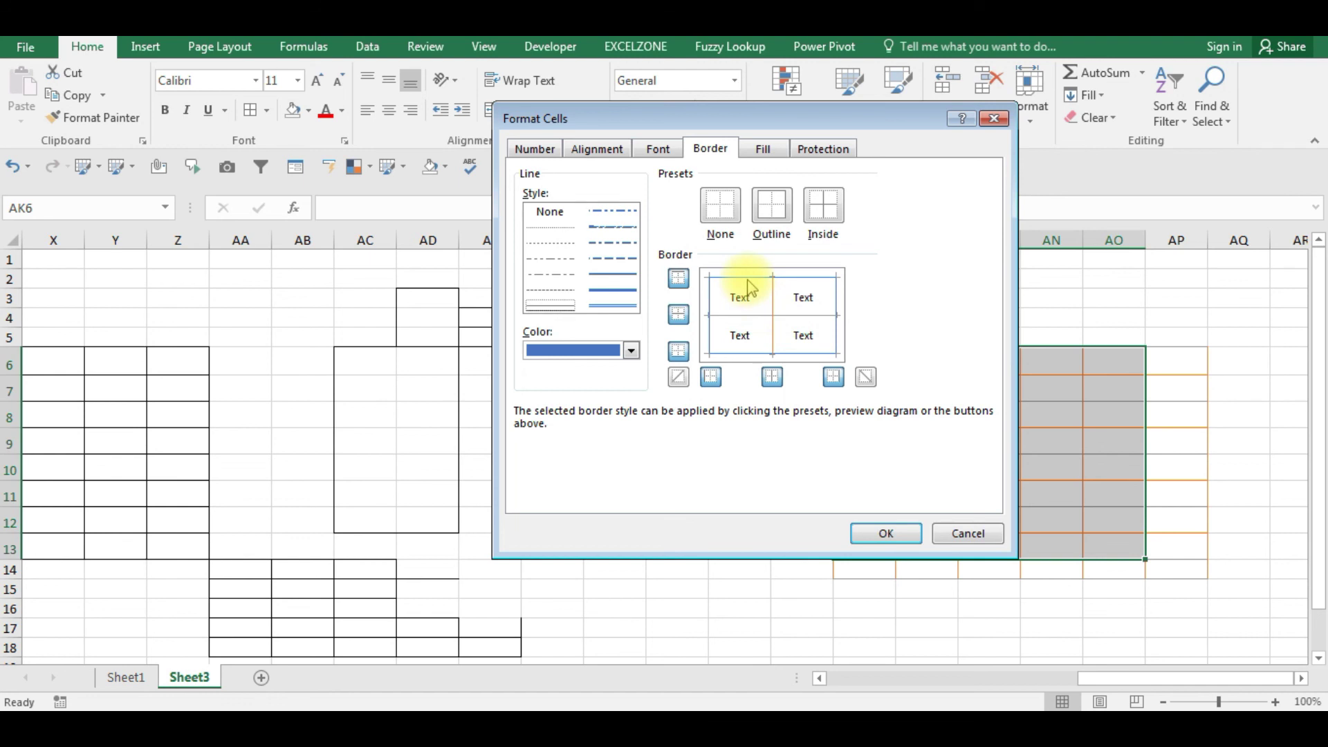
pyautogui.click(902, 543)
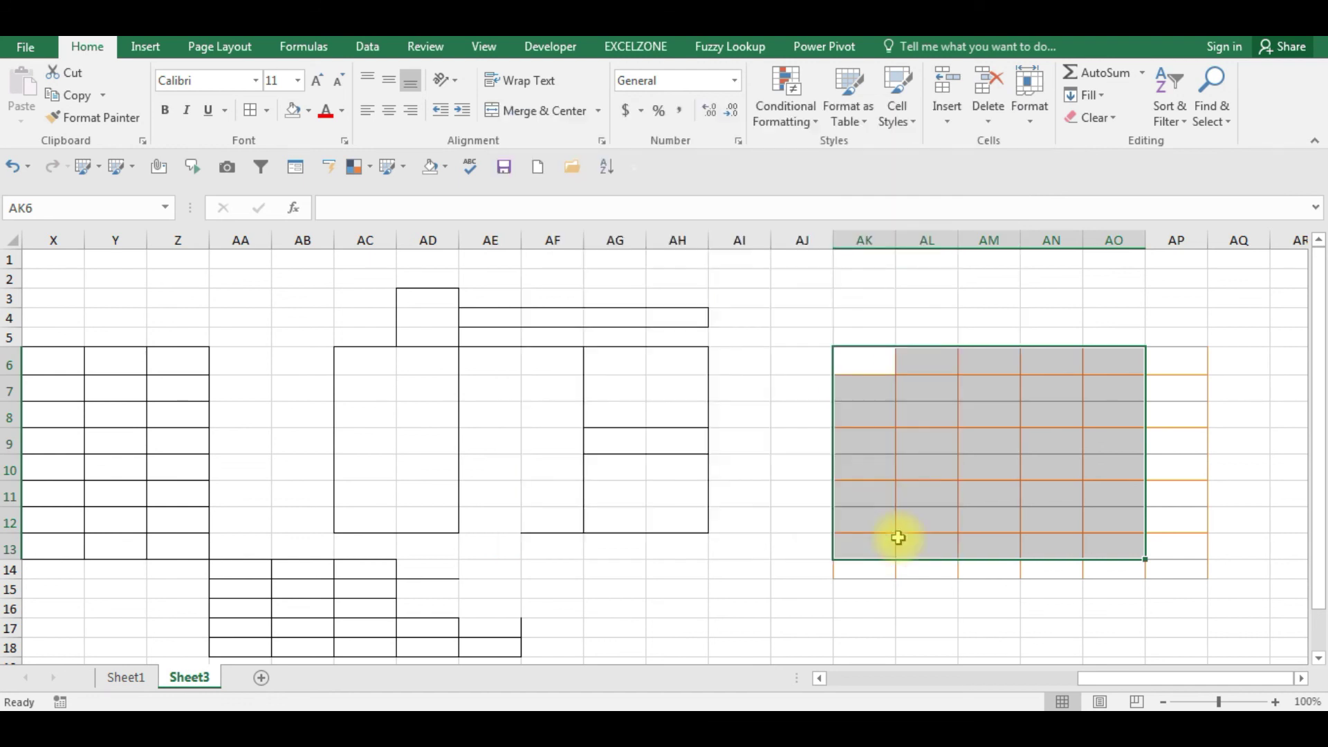
# - Deselect the formatted grid and close the border list with no changes
pyautogui.click(789, 606)
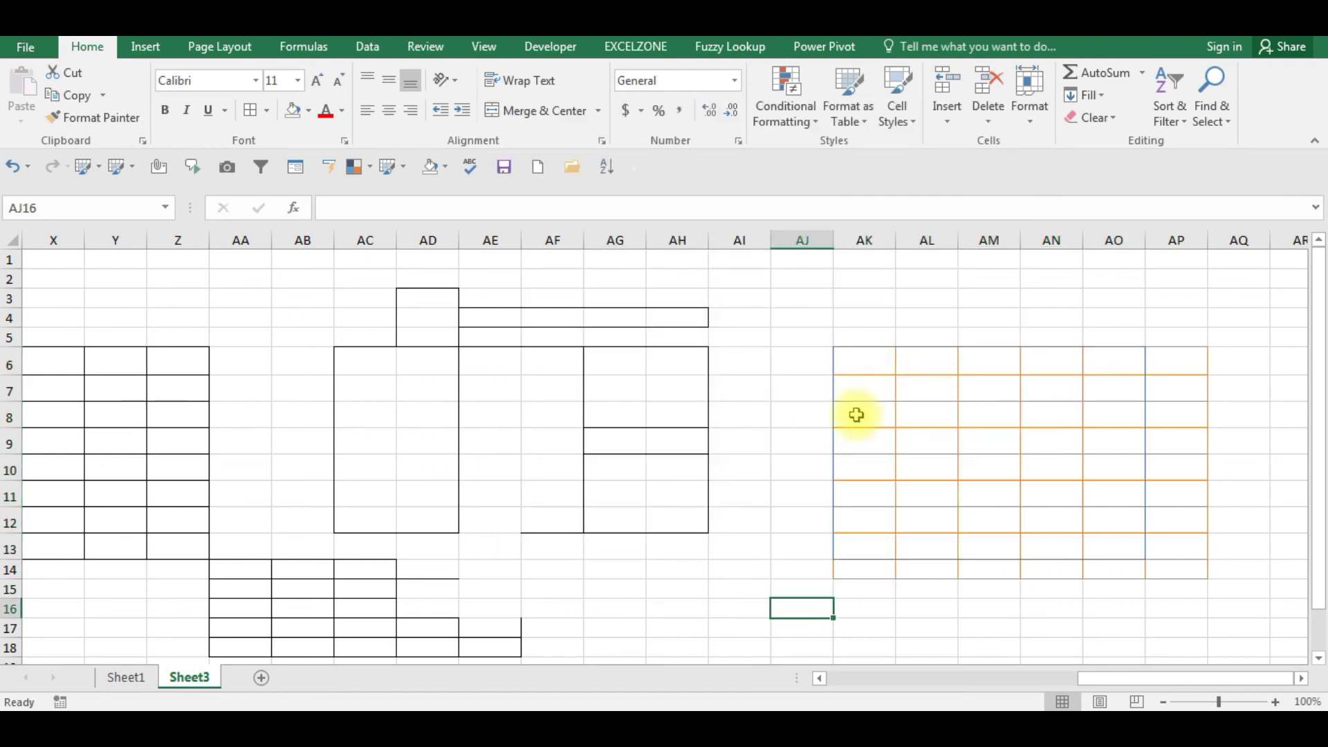
pyautogui.click(267, 113)
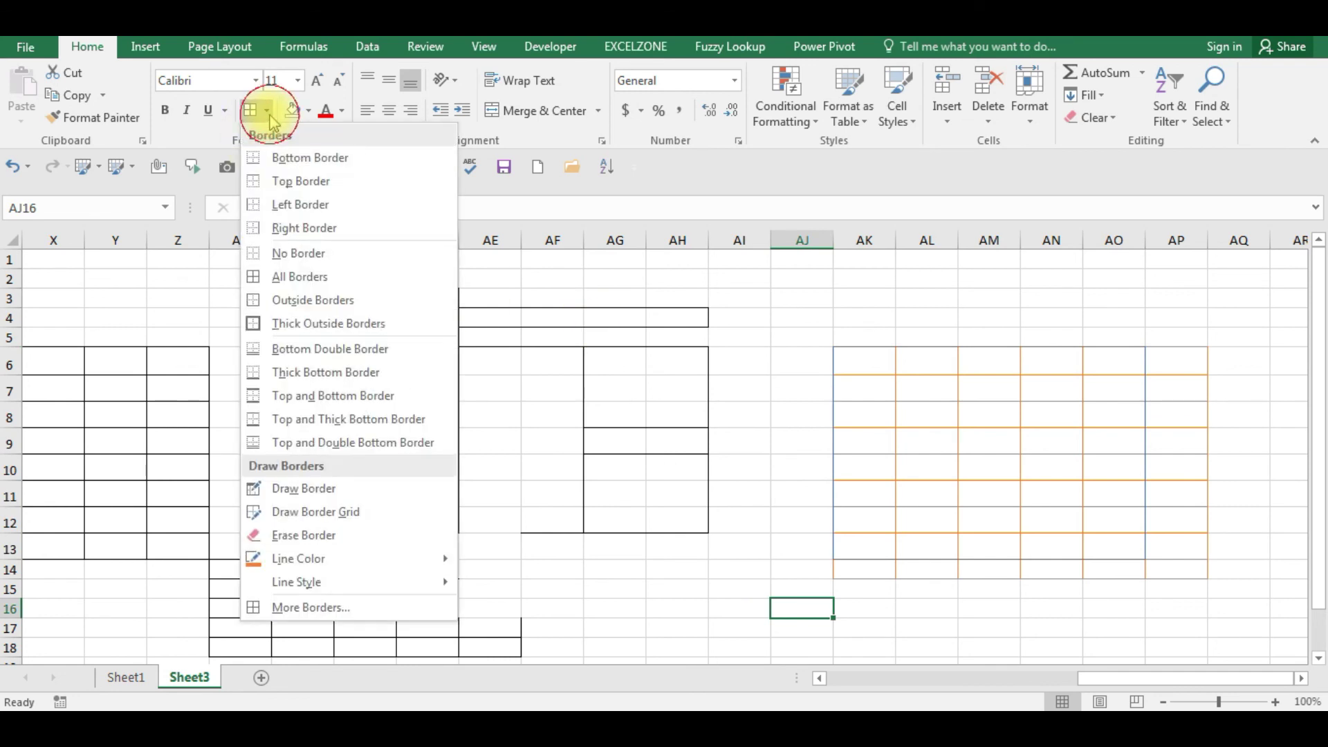
pyautogui.click(526, 339)
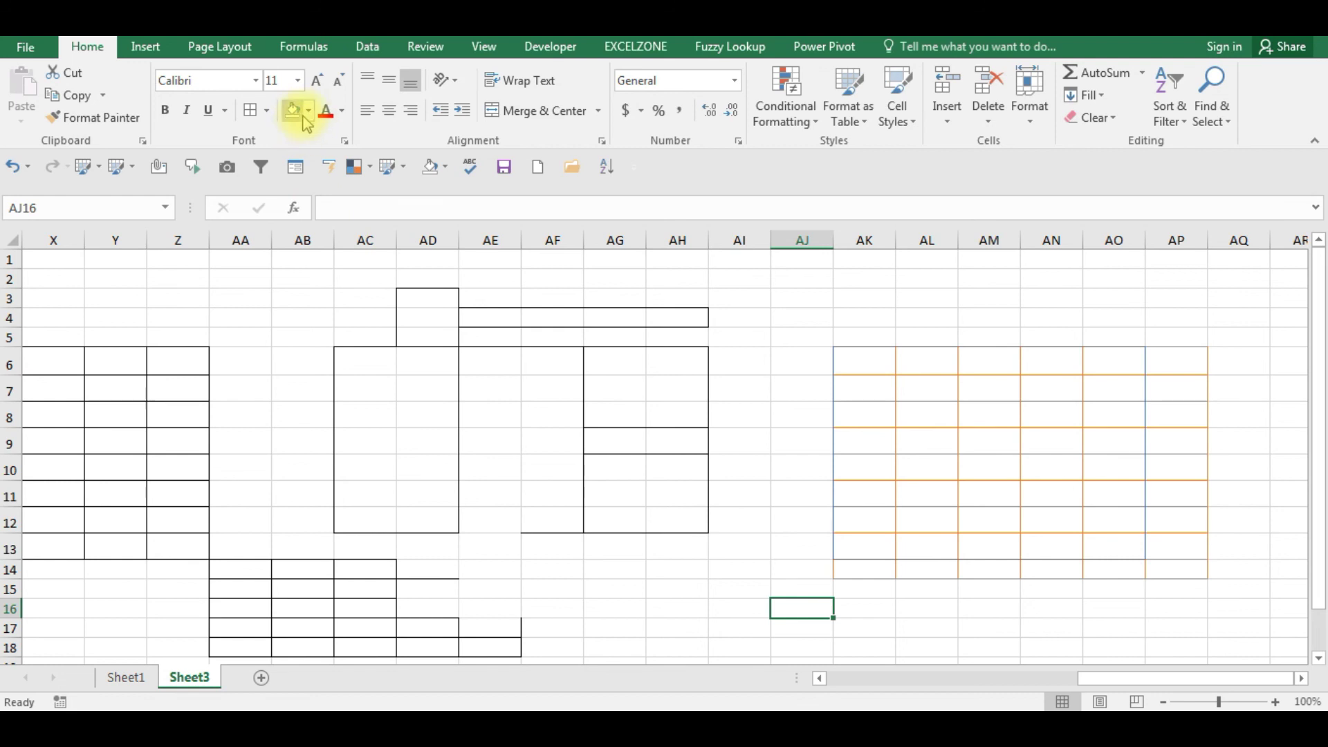
# - Select the empty block AV5:BA12 and bring up the More Colors fill chooser
pyautogui.click(596, 325)
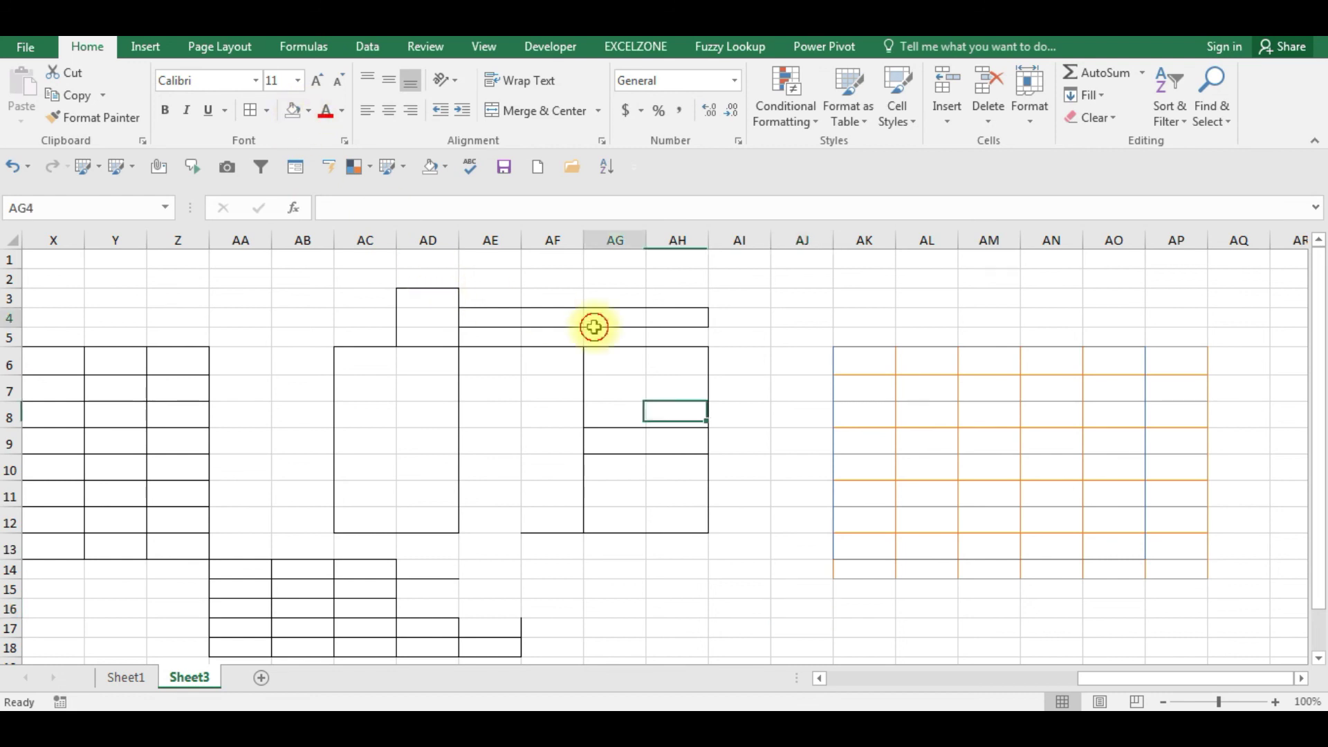
pyautogui.press('Right')
pyautogui.press('Right')
pyautogui.press('Right')
pyautogui.press('Right')
pyautogui.press('Right')
pyautogui.press('Right')
pyautogui.press('Right')
pyautogui.press('Right')
pyautogui.press('Right')
pyautogui.press('Right')
pyautogui.press('Right')
pyautogui.press('Right')
pyautogui.press('Right')
pyautogui.press('Right')
pyautogui.press('Right')
pyautogui.press('Right')
pyautogui.press('Right')
pyautogui.press('Right')
pyautogui.press('Right')
pyautogui.press('Right')
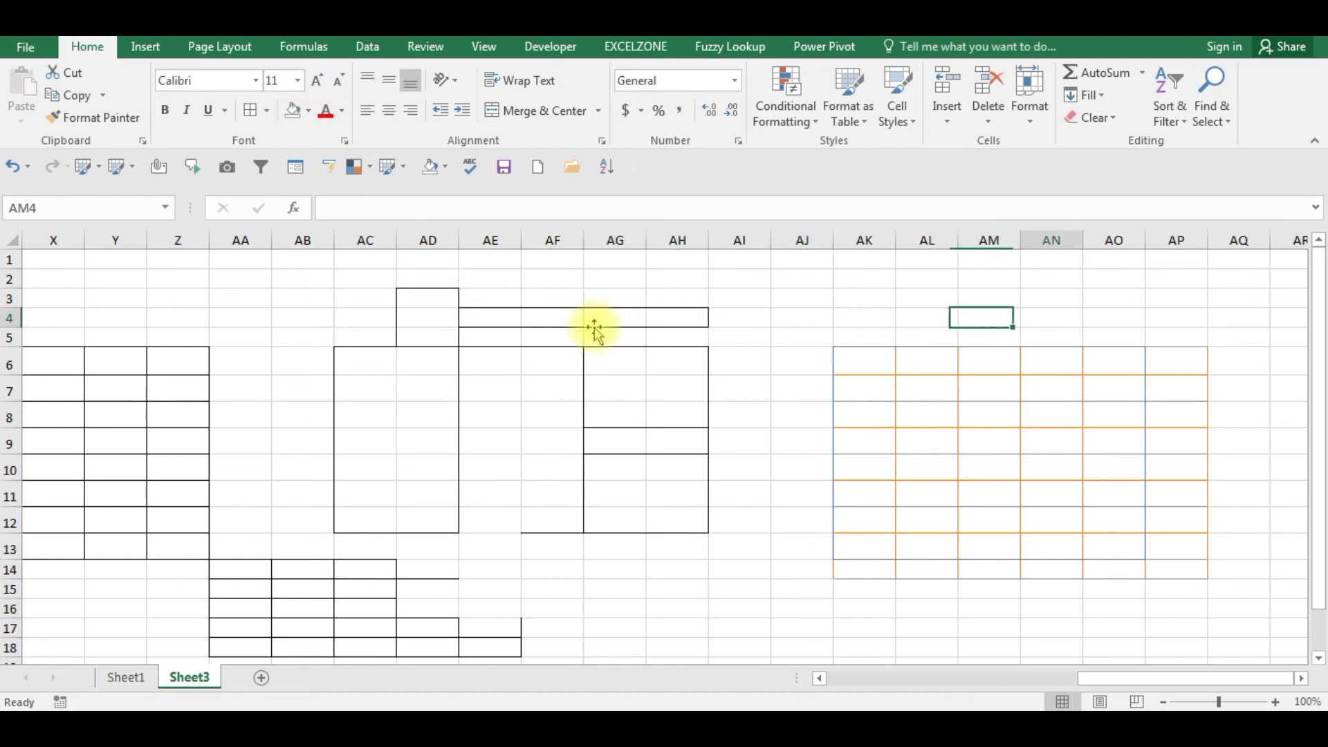
pyautogui.press('Left')
pyautogui.press('Left')
pyautogui.press('Left')
pyautogui.press('Left')
pyautogui.press('Left')
pyautogui.press('Left')
pyautogui.press('Left')
pyautogui.press('Down')
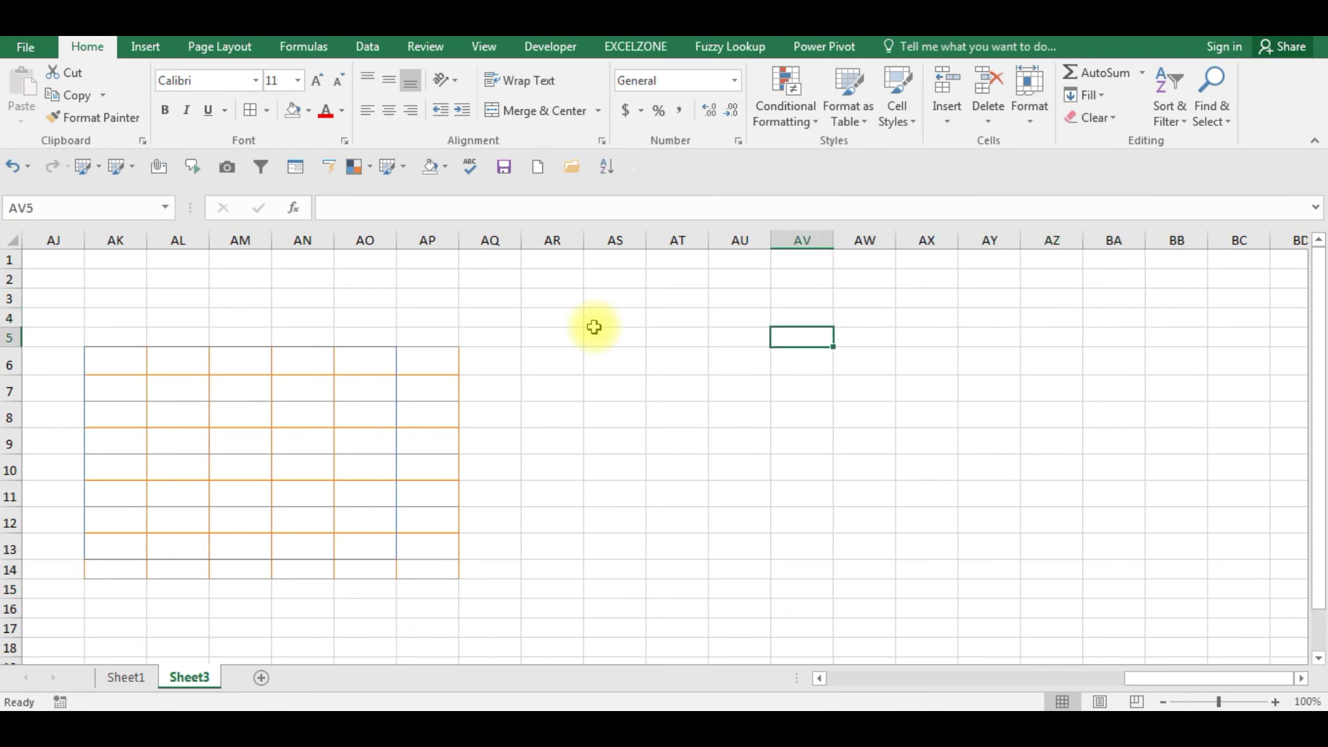
pyautogui.hotkey('shift', 'Right')
pyautogui.hotkey('shift', 'Right')
pyautogui.hotkey('shift', 'Right')
pyautogui.hotkey('shift', 'Right')
pyautogui.hotkey('shift', 'Down')
pyautogui.hotkey('shift', 'Down')
pyautogui.hotkey('shift', 'Down')
pyautogui.hotkey('shift', 'Down')
pyautogui.hotkey('shift', 'Down')
pyautogui.hotkey('shift', 'Down')
pyautogui.hotkey('shift', 'Down')
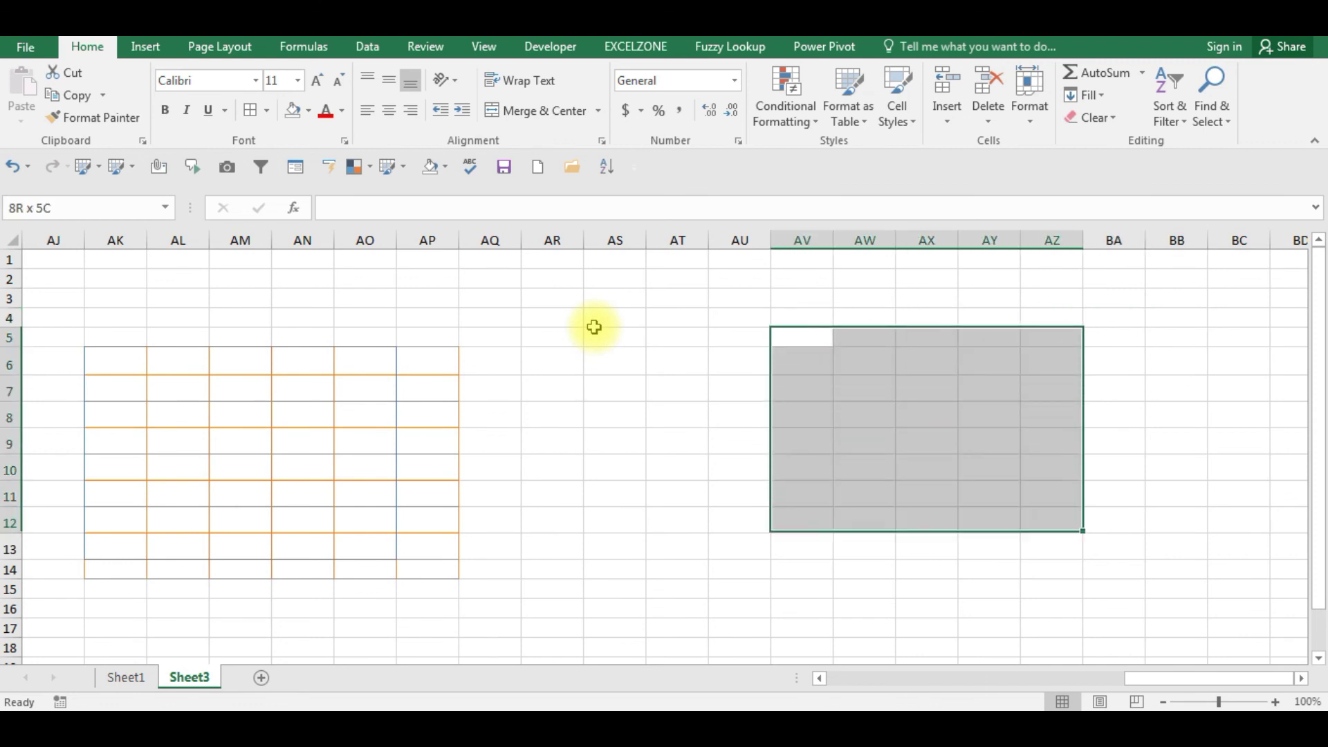
pyautogui.hotkey('shift', 'Right')
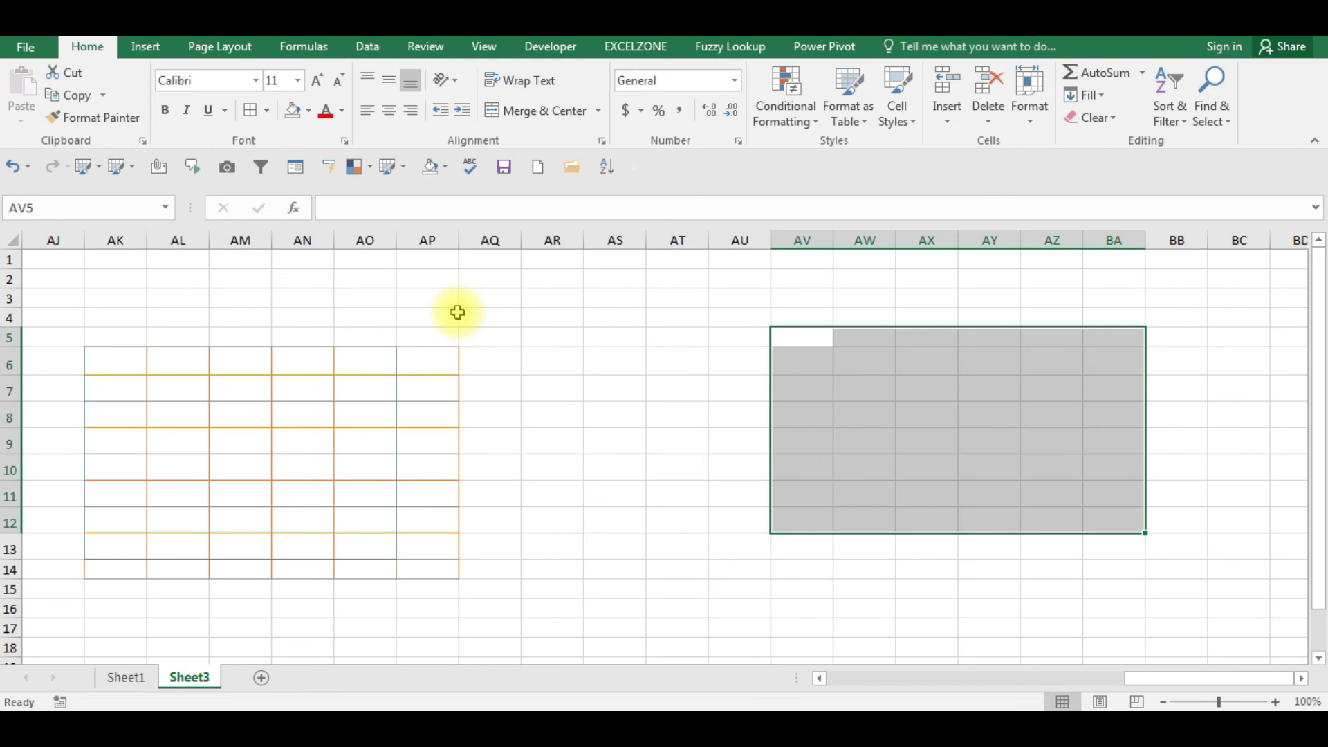
pyautogui.click(312, 116)
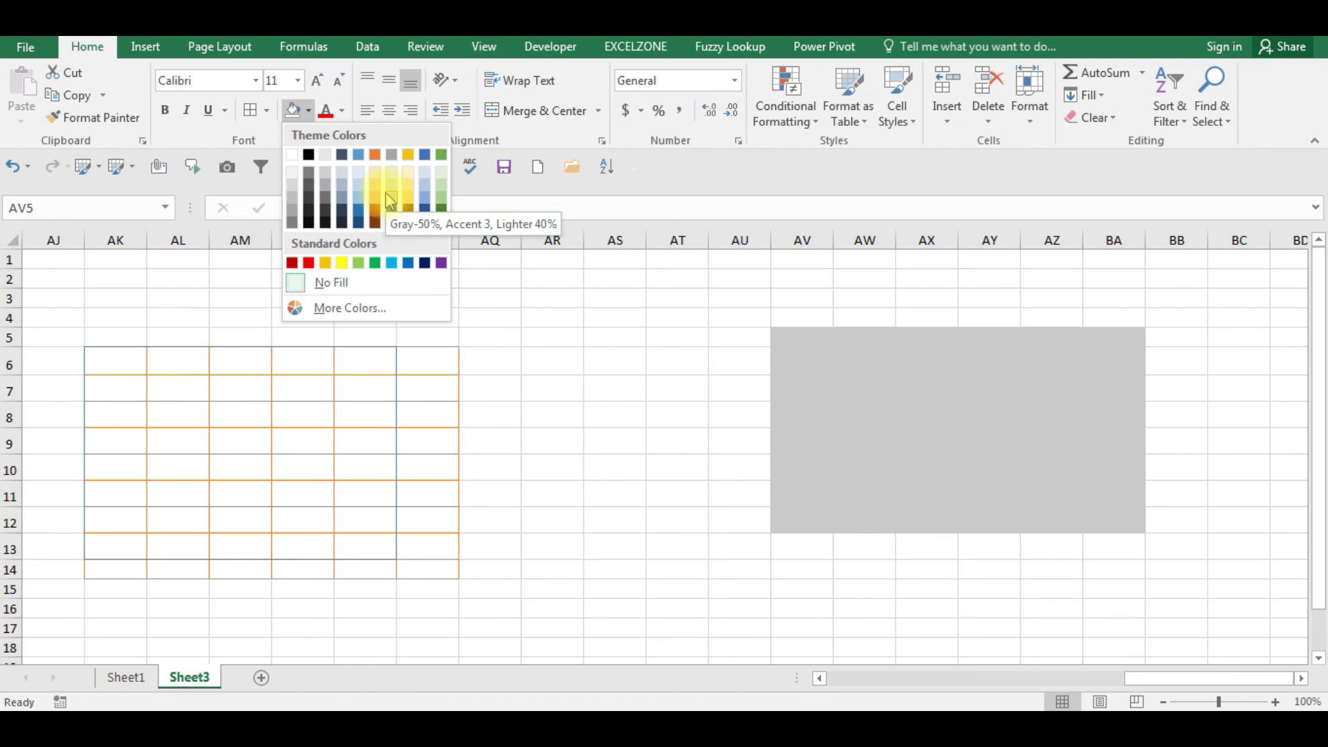
pyautogui.click(339, 310)
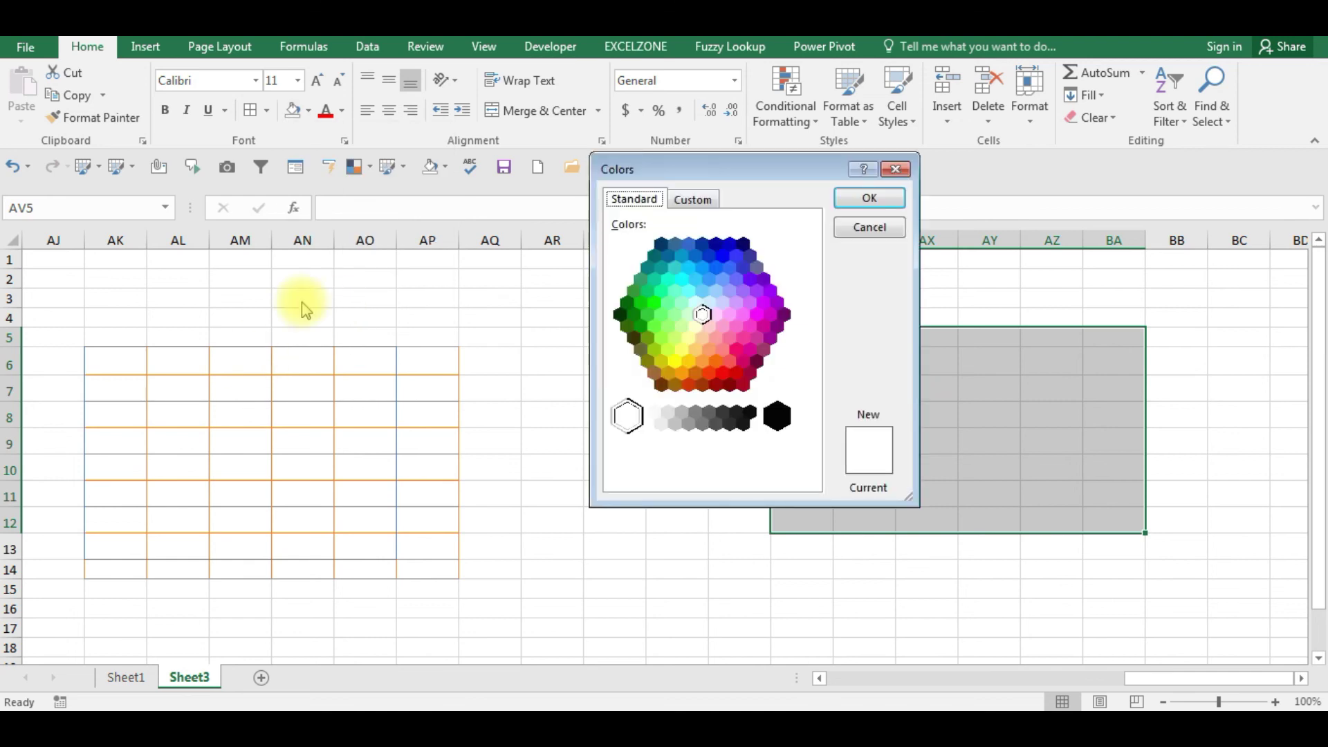
# - Try light blue, pink, grey and lighter hexagon swatches as the fill colour
pyautogui.click(700, 317)
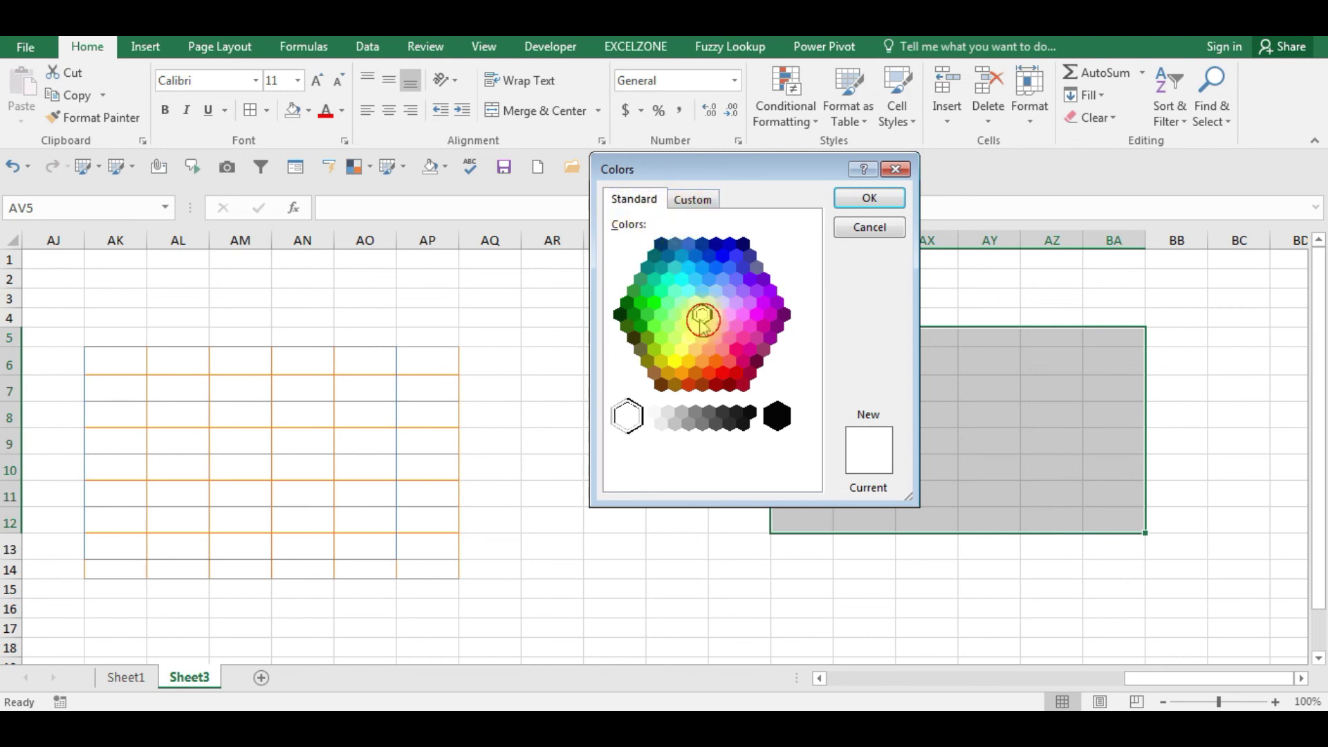
pyautogui.click(717, 289)
pyautogui.click(729, 315)
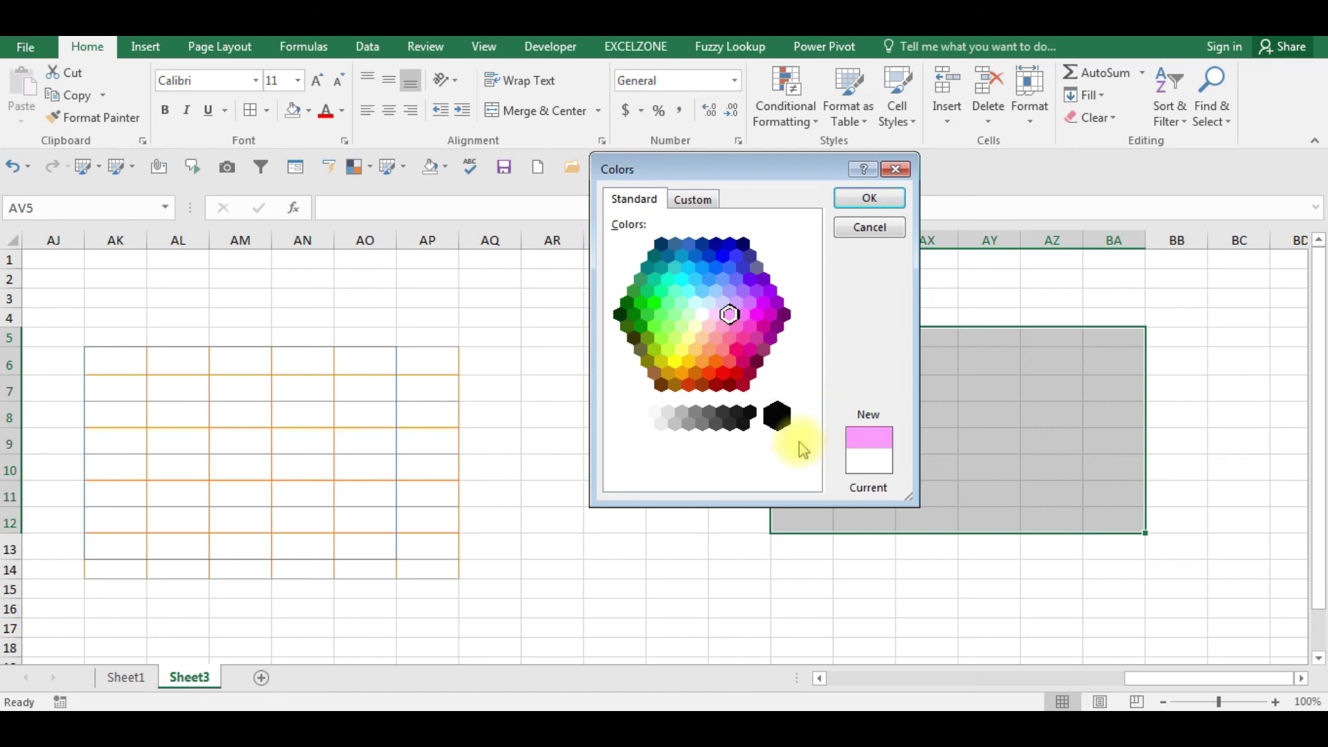
pyautogui.click(743, 417)
pyautogui.click(729, 423)
pyautogui.click(715, 423)
pyautogui.click(705, 307)
pyautogui.click(688, 312)
pyautogui.click(720, 301)
pyautogui.click(729, 315)
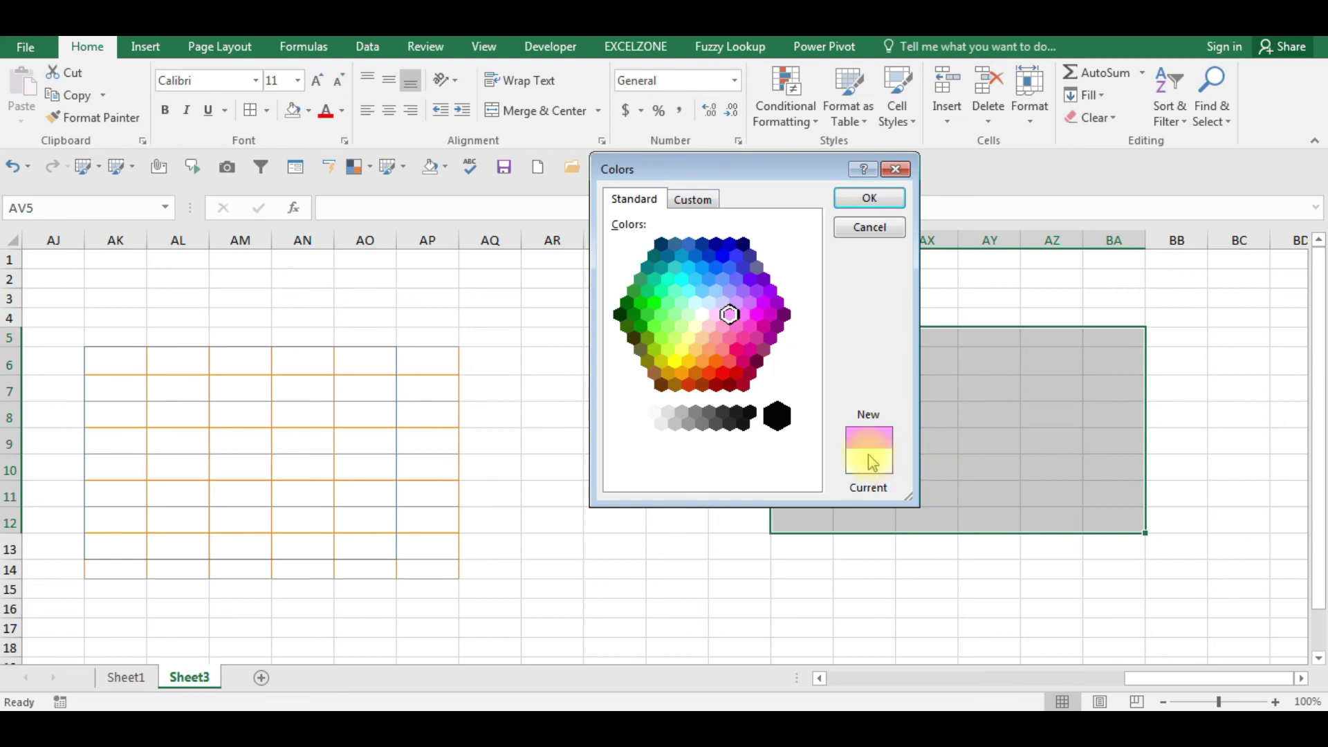
# - Compare cyan, hot pink, grey and light pink swatches, settling on a light yellow
pyautogui.click(688, 289)
pyautogui.click(730, 315)
pyautogui.click(729, 339)
pyautogui.click(741, 418)
pyautogui.click(720, 415)
pyautogui.click(702, 423)
pyautogui.click(711, 350)
pyautogui.click(688, 339)
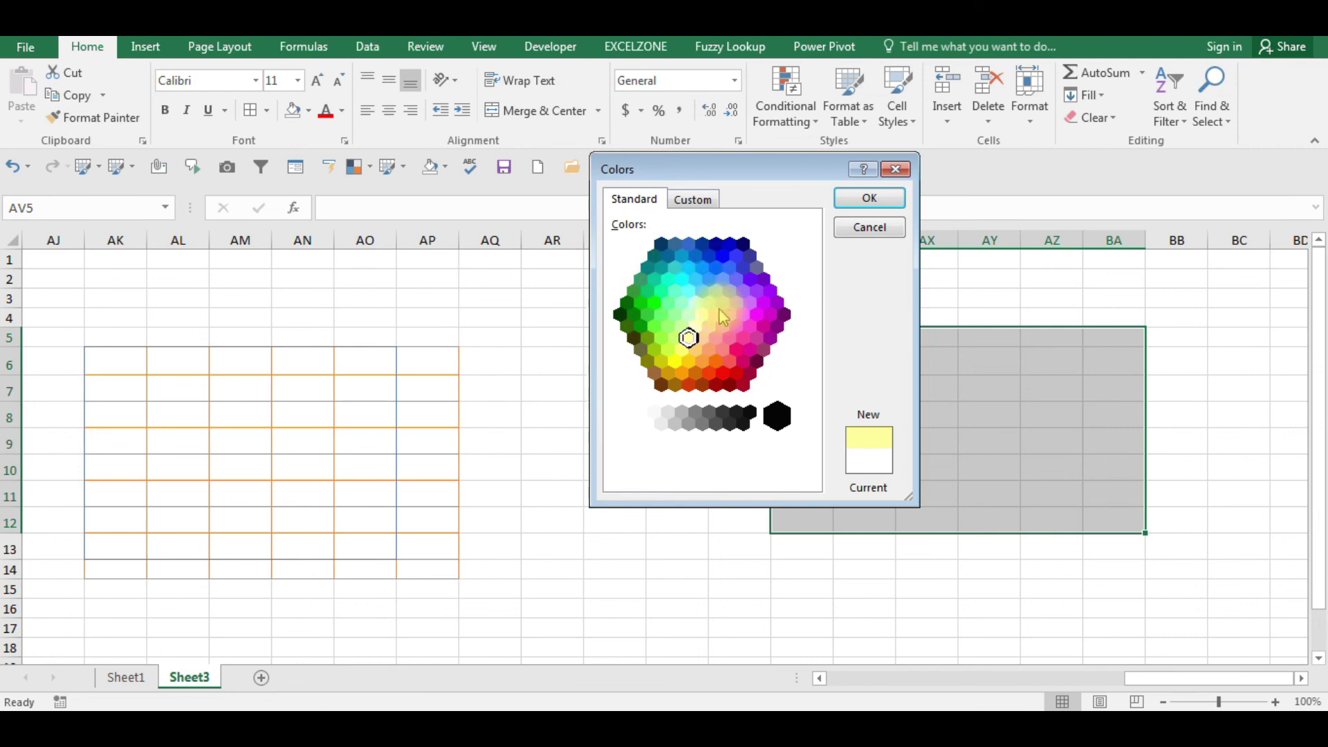
pyautogui.click(695, 202)
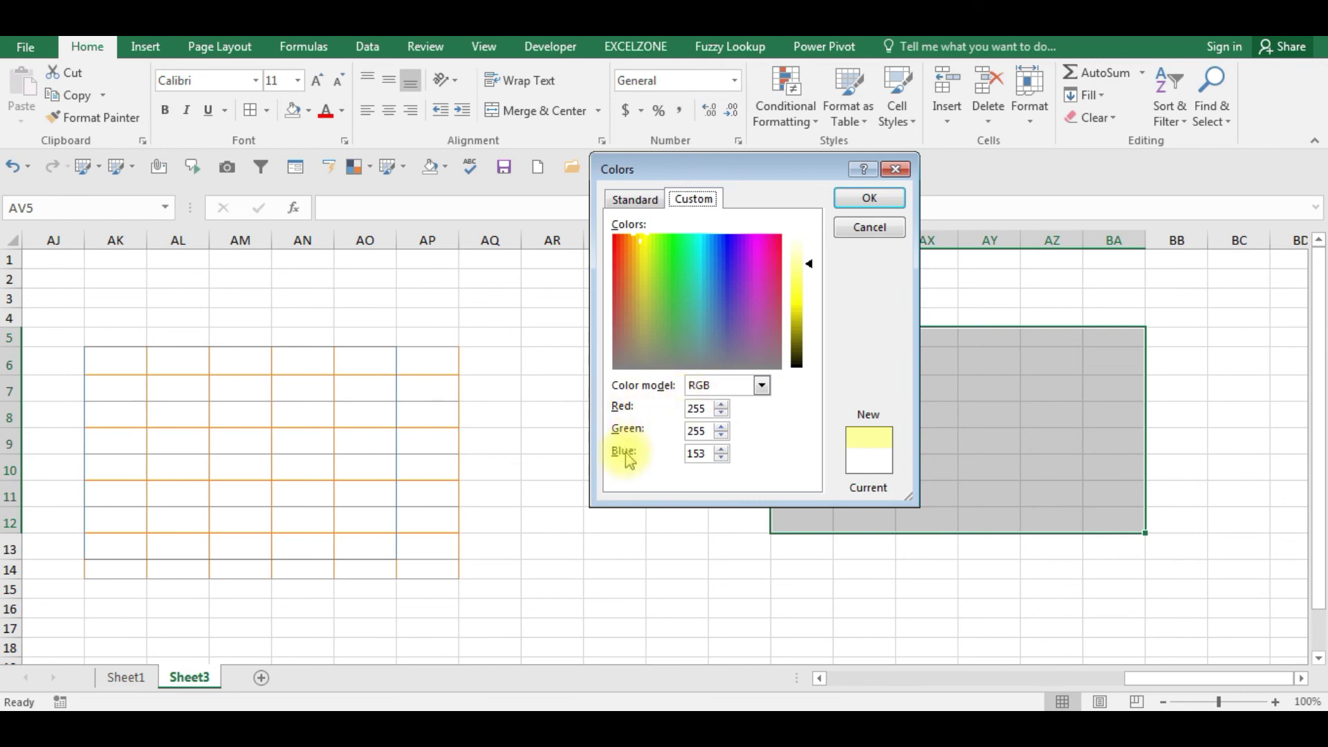
# - Mix a custom blue of RGB 85, 156, 199 and apply it as the fill
pyautogui.click(653, 262)
pyautogui.click(663, 263)
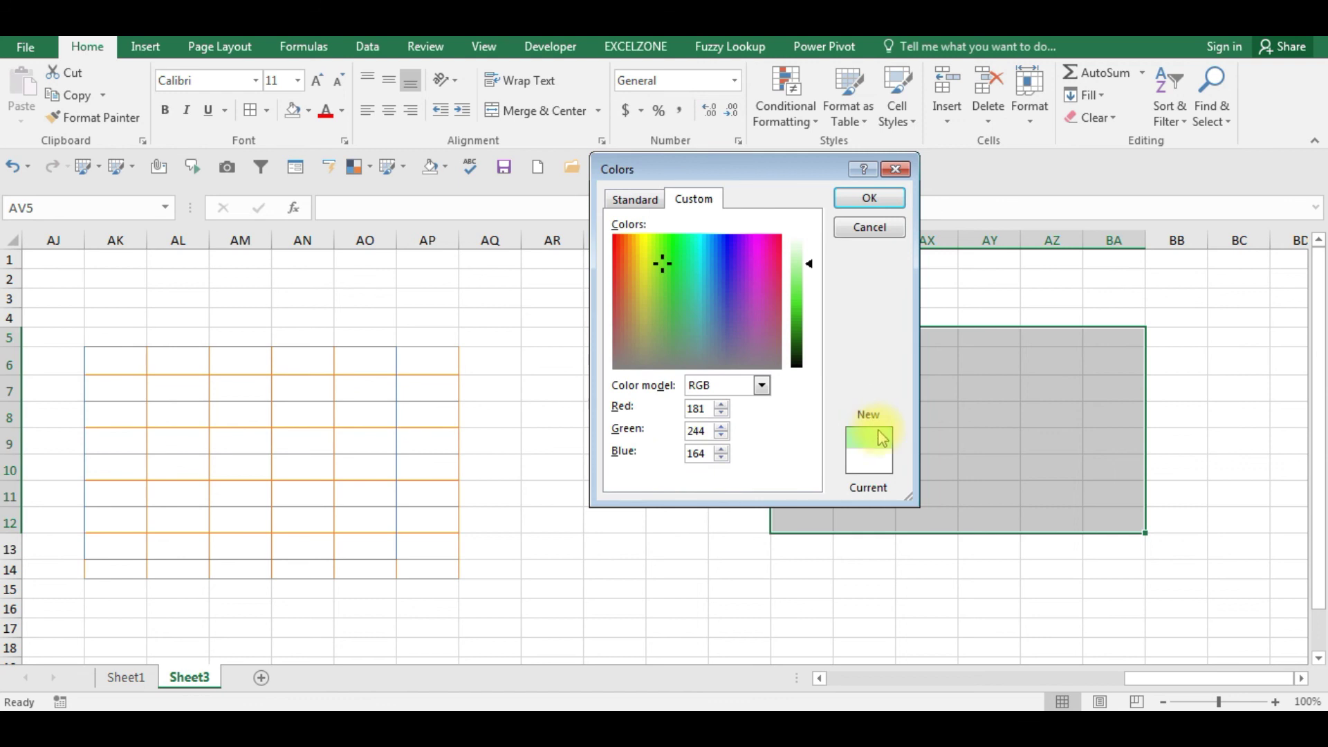
pyautogui.moveTo(808, 263); pyautogui.dragTo(808, 297)
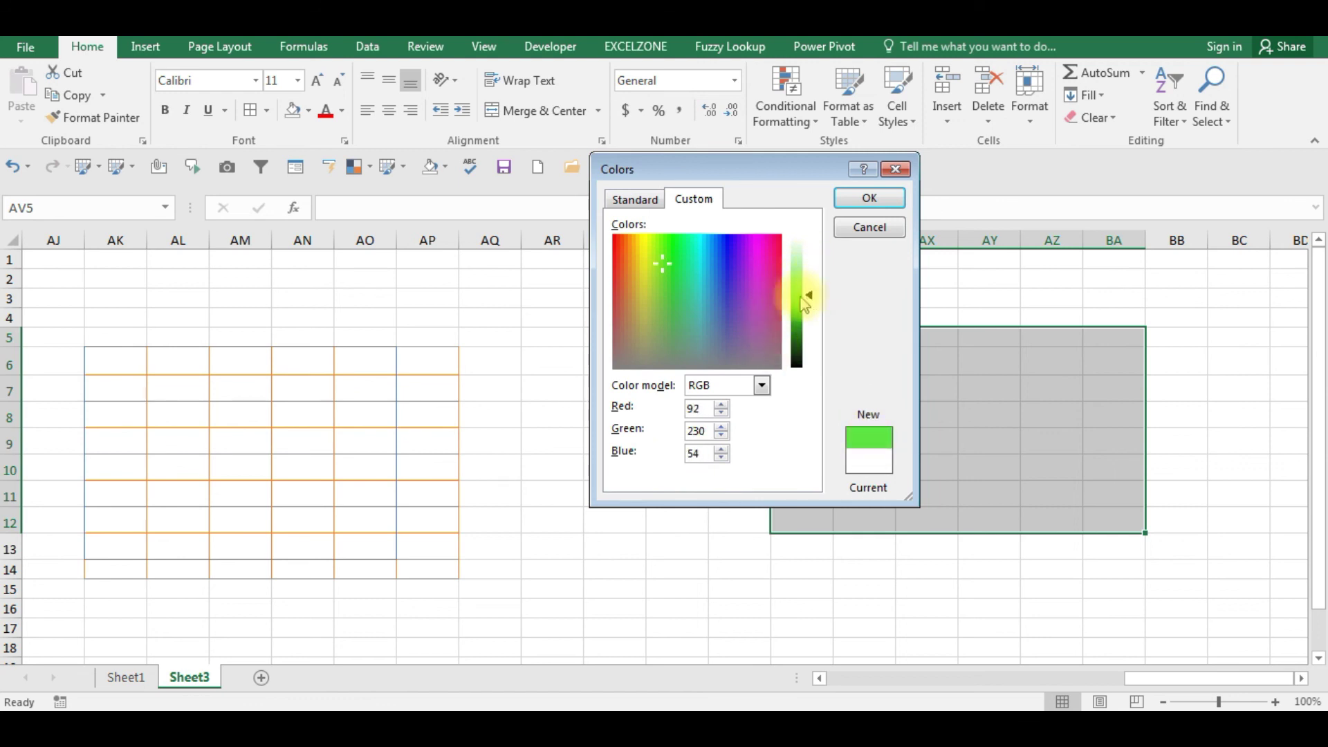
pyautogui.moveTo(661, 265); pyautogui.dragTo(709, 303)
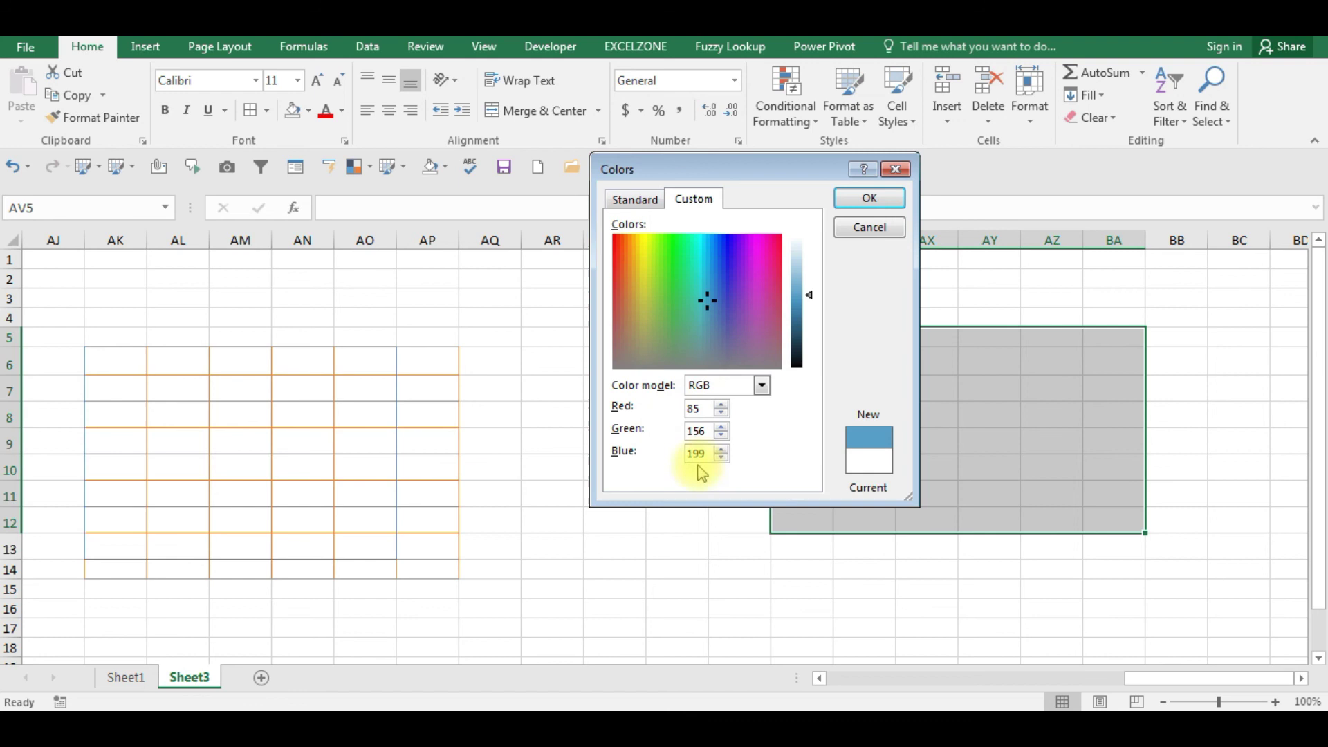
pyautogui.click(858, 201)
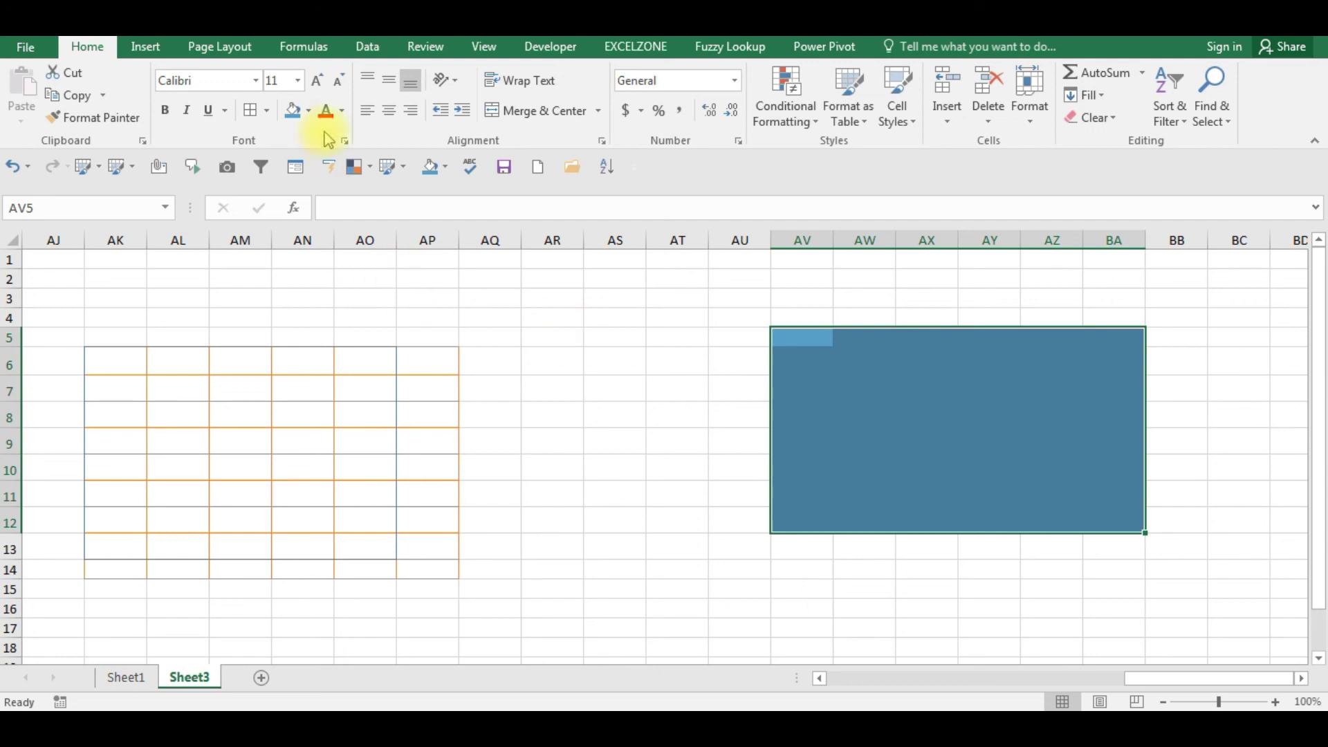
pyautogui.click(309, 112)
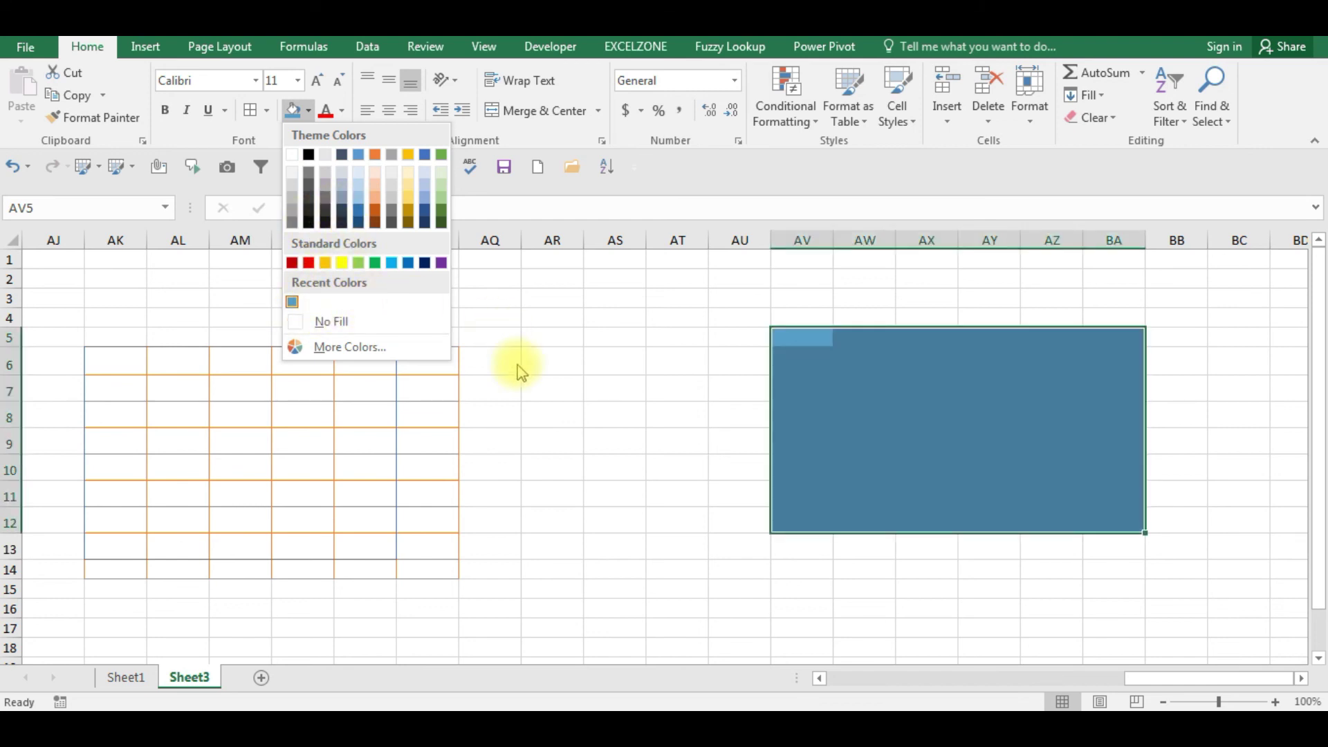
pyautogui.click(517, 365)
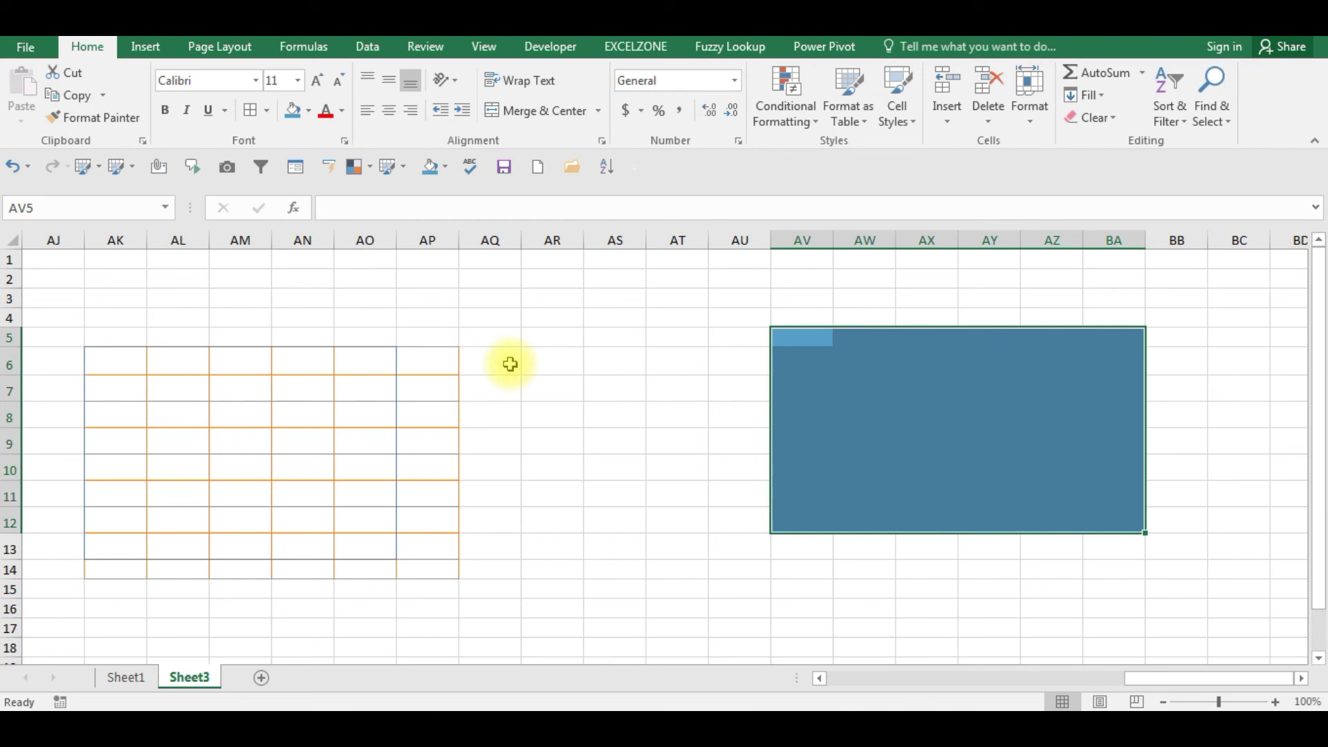
pyautogui.click(343, 115)
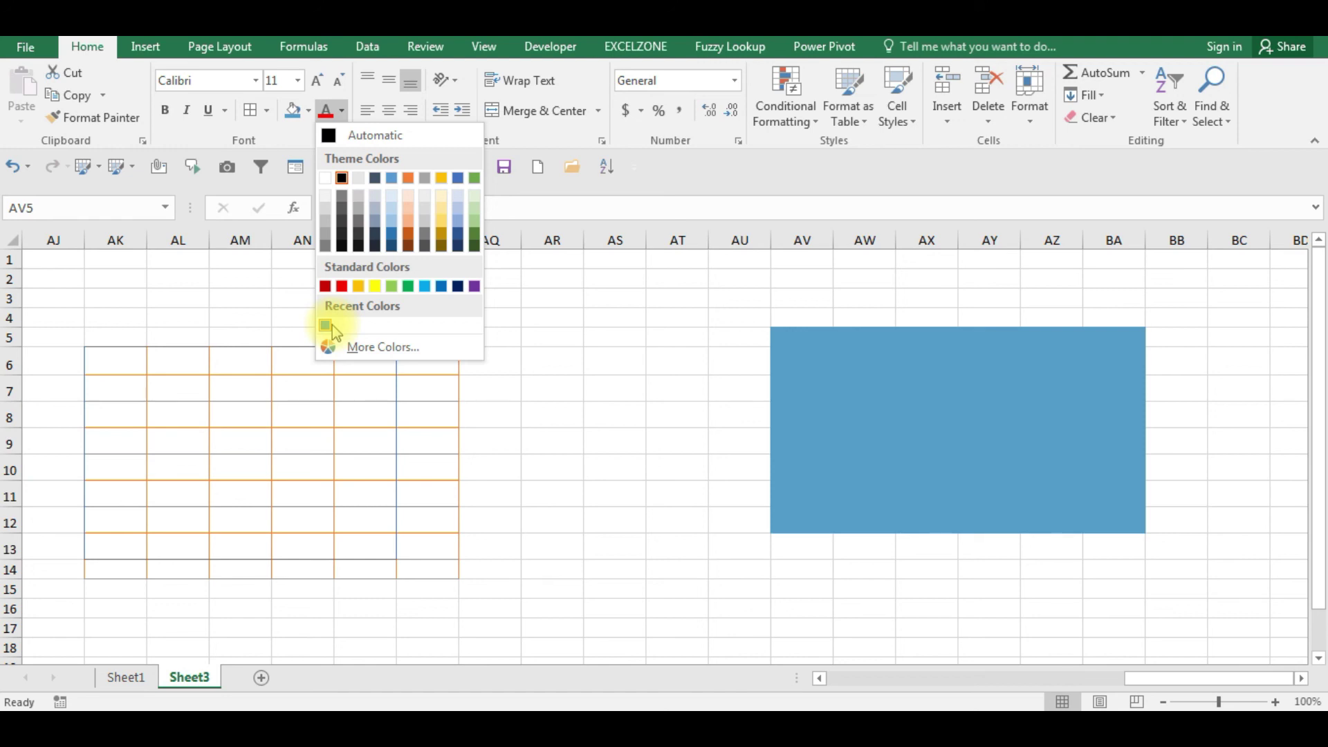
pyautogui.click(545, 362)
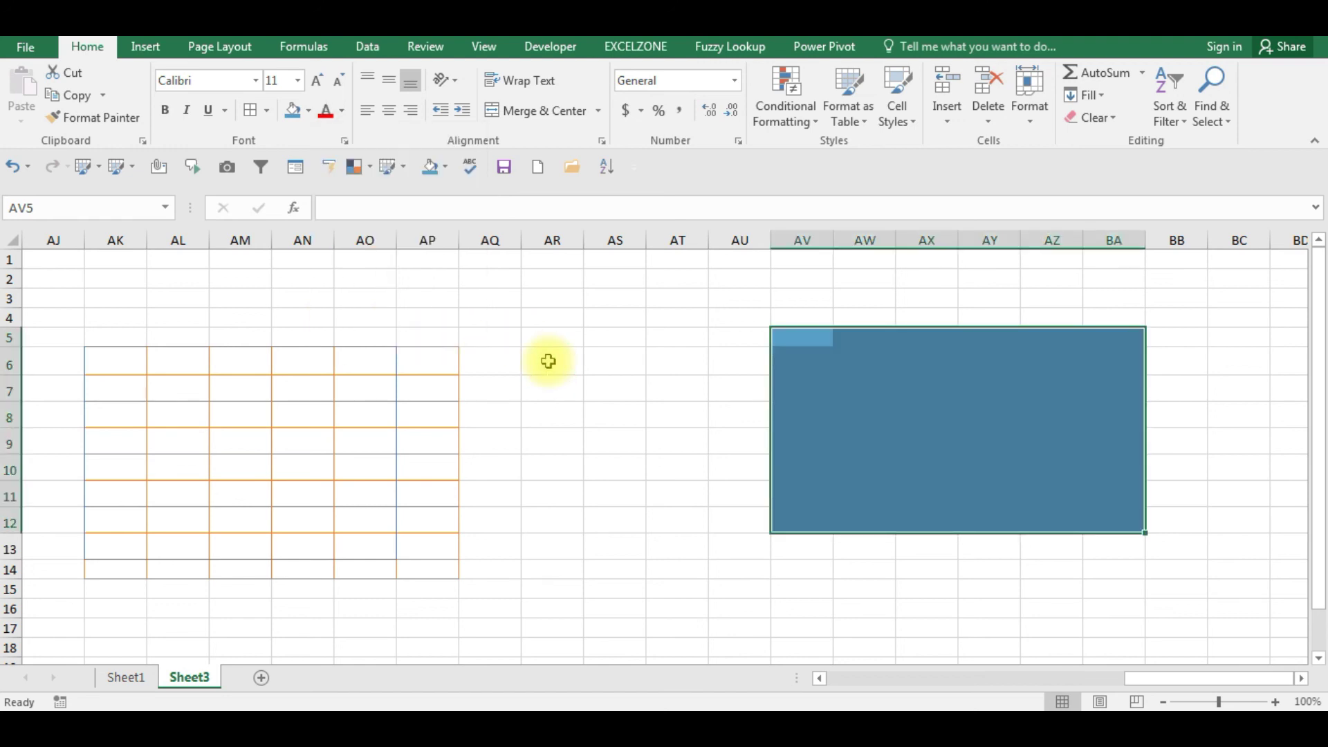
# - Select the student names in E7:E13 and give them a new font colour
pyautogui.press('Left')
pyautogui.press('Right')
pyautogui.press('Left')
pyautogui.press('Left')
pyautogui.press('Left')
pyautogui.press('Left')
pyautogui.press('Down')
pyautogui.press('Down')
pyautogui.press('Right')
pyautogui.press('Left')
pyautogui.press('Left')
pyautogui.press('Left')
pyautogui.press('Home')
pyautogui.press('Right')
pyautogui.press('Right')
pyautogui.press('Right')
pyautogui.press('Right')
pyautogui.hotkey('ctrl', 'shift', 'Down')
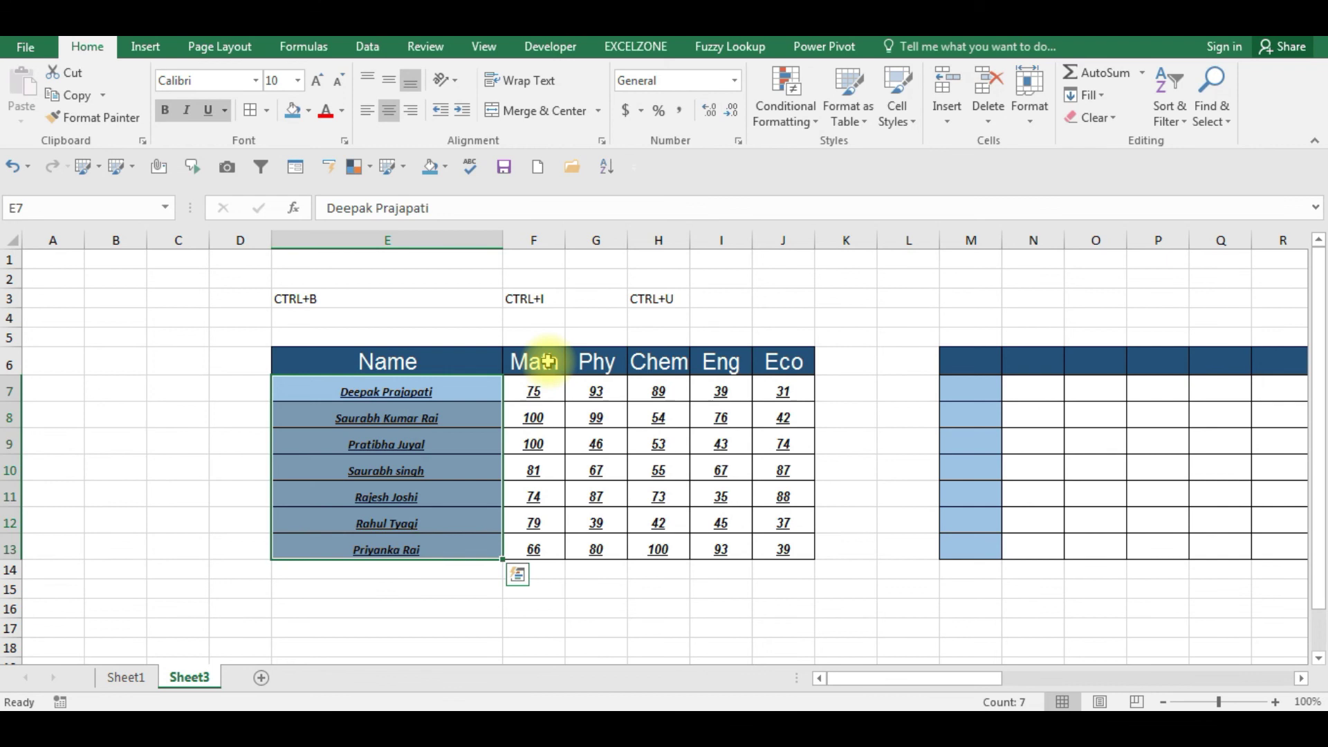
pyautogui.click(342, 112)
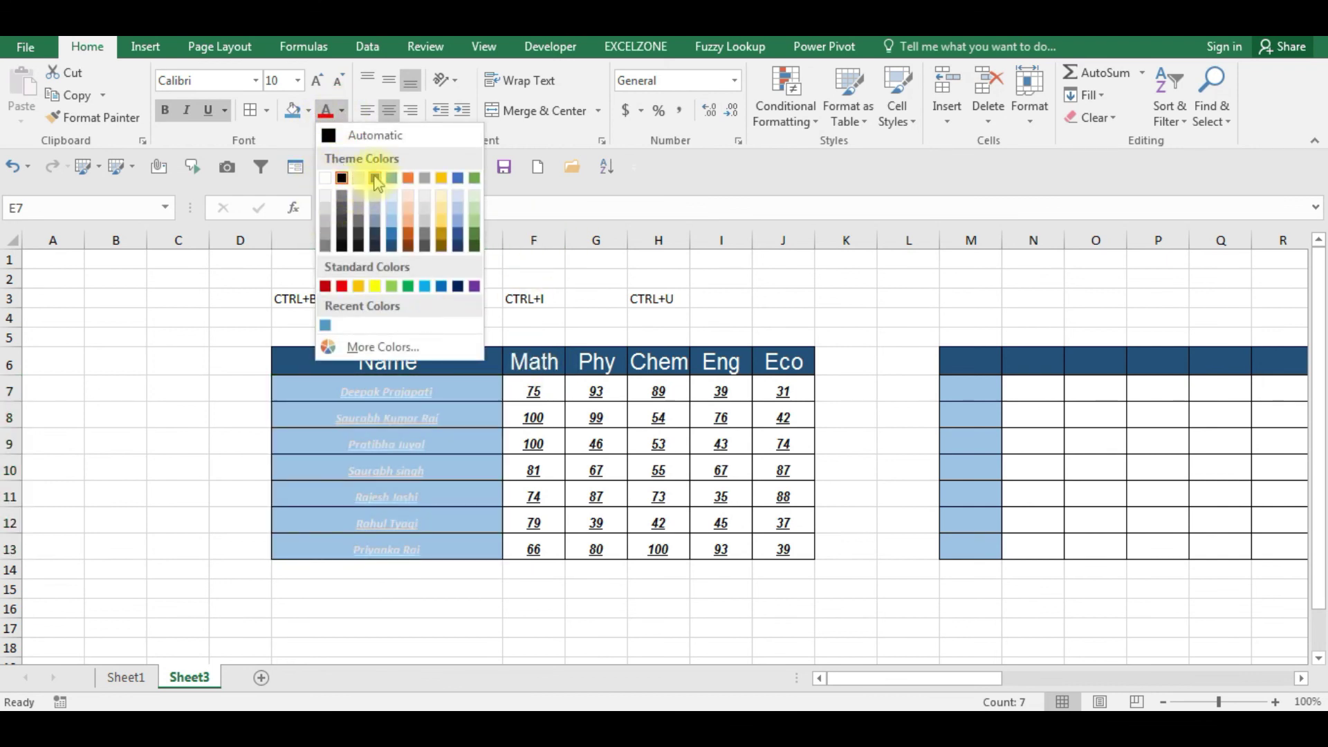
pyautogui.click(391, 243)
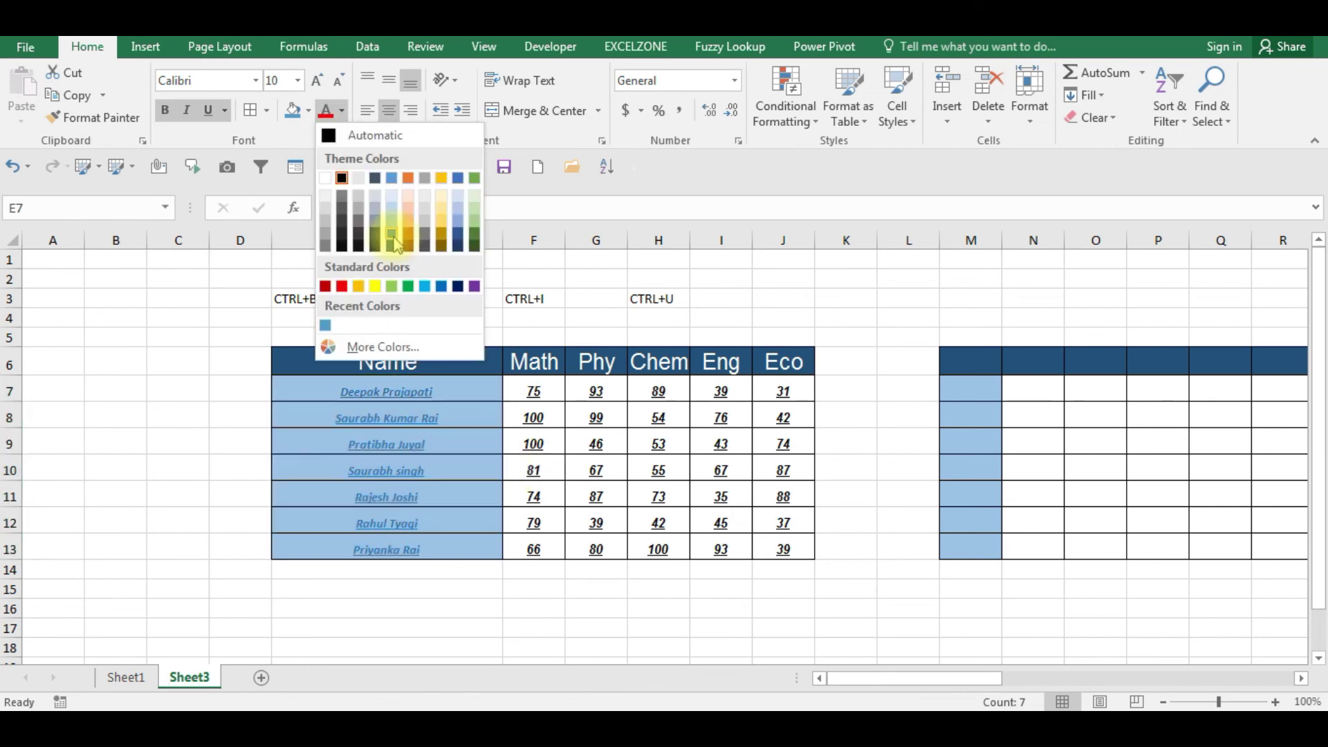